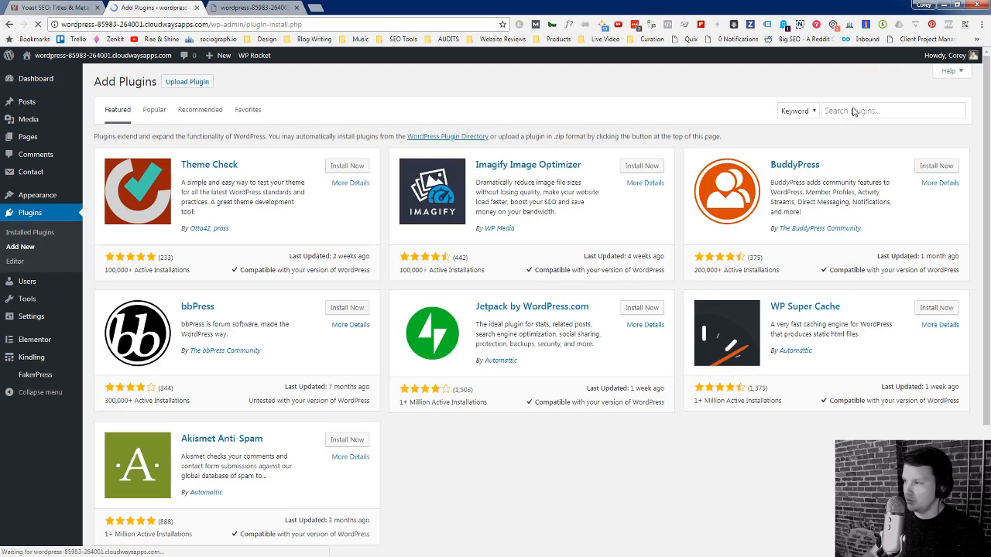
Step: Search the plugin directory for "yoast", and install and activate the Yoast SEO plugin
click(870, 109)
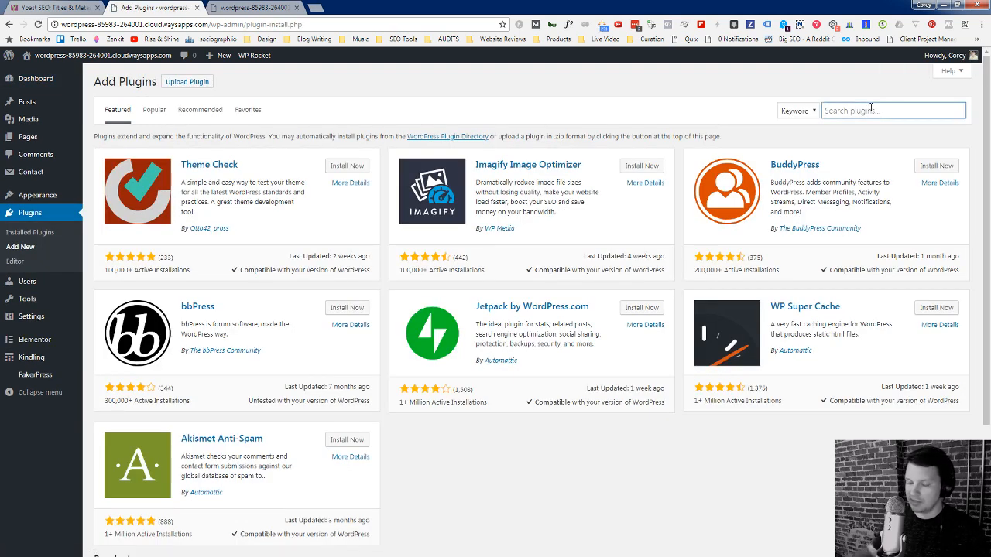
text(yio)
key(BackSpace)
key(BackSpace)
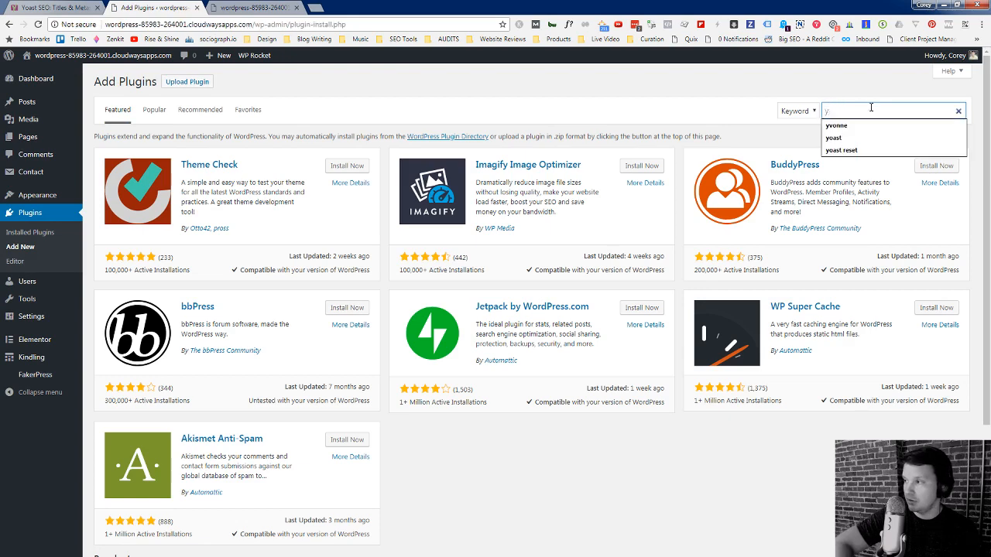
text(oast)
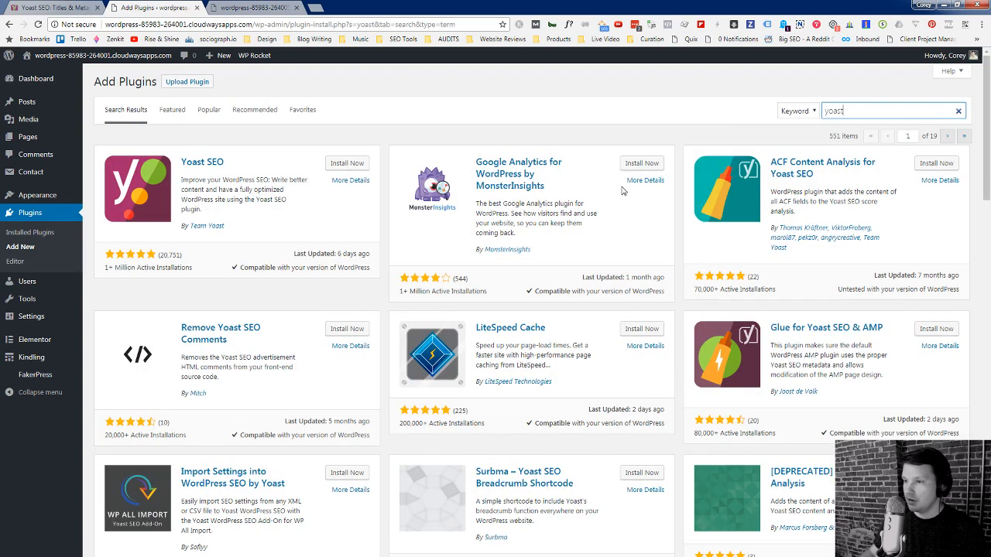
click(342, 166)
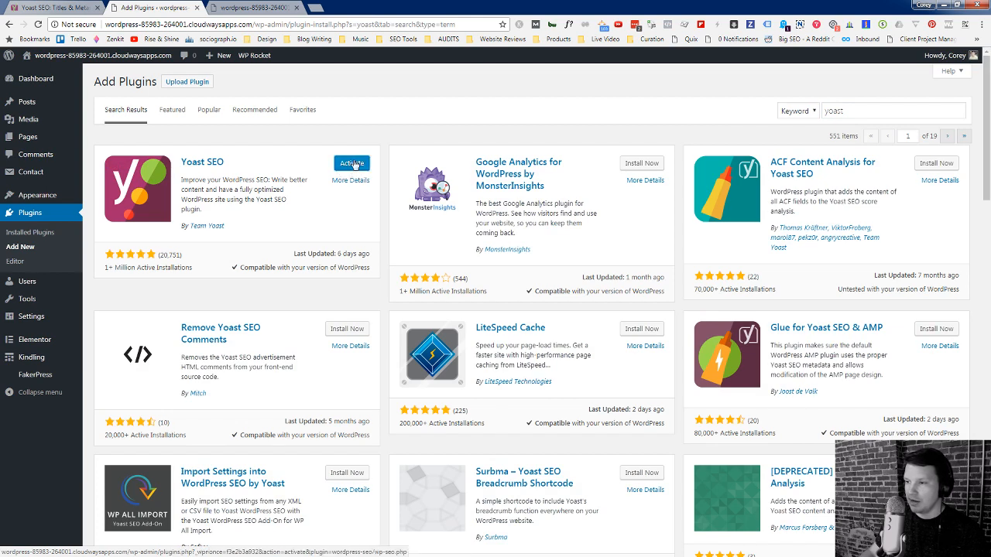
click(354, 163)
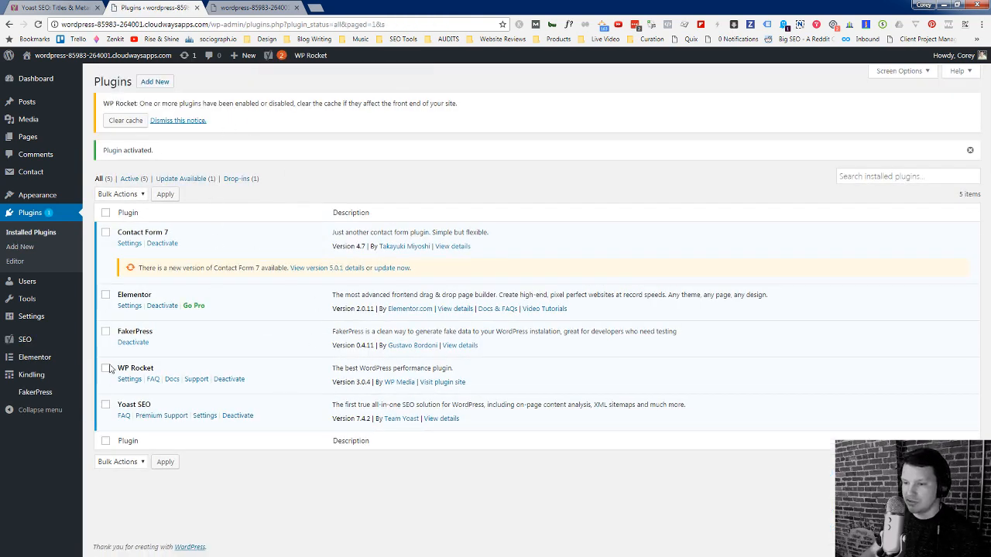
Step: Open the Yoast SEO notifications, review the dashboard and dismiss the WP Rocket cache notice
mouse_move(31, 346)
mouse_move(276, 59)
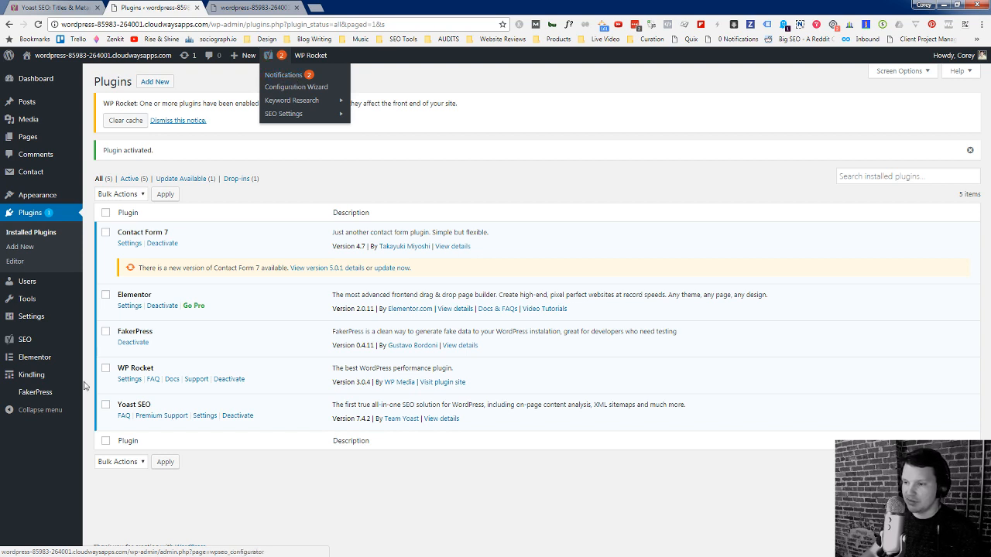
mouse_move(48, 363)
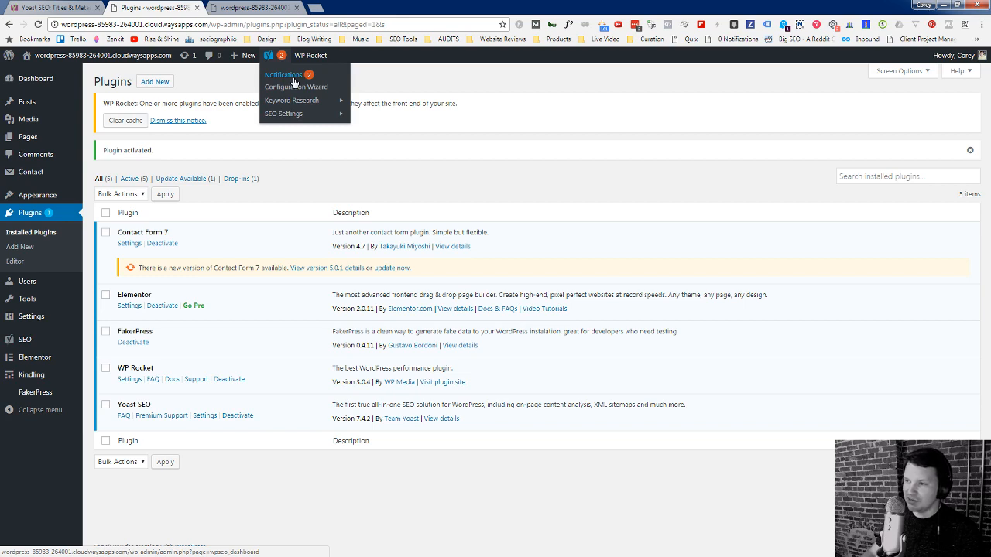
click(293, 77)
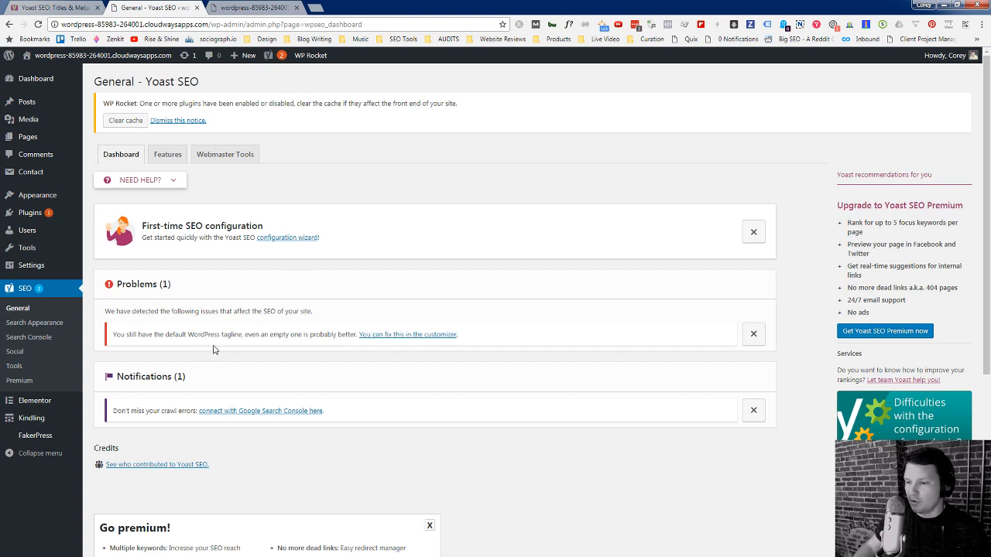
scroll(214, 350, down, 1)
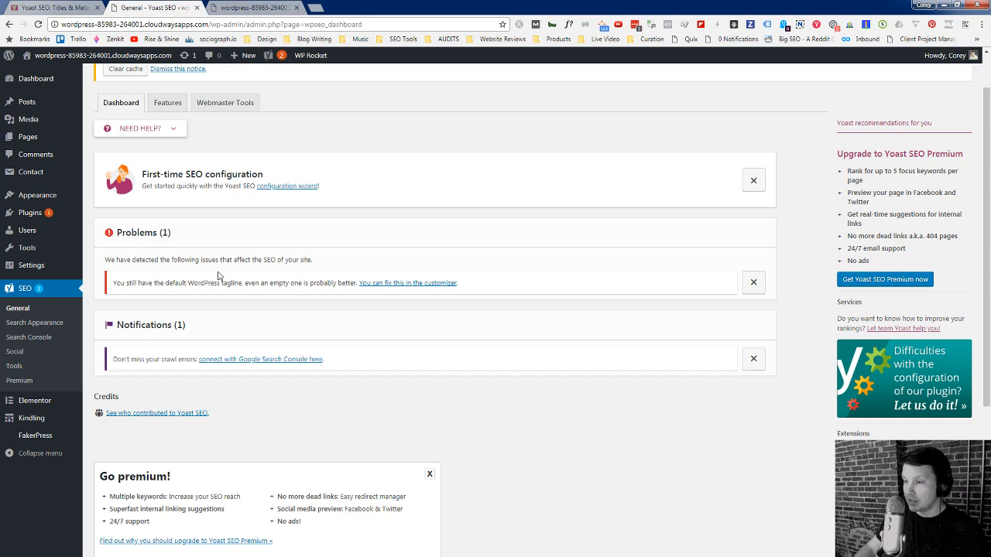
scroll(249, 351, up, 1)
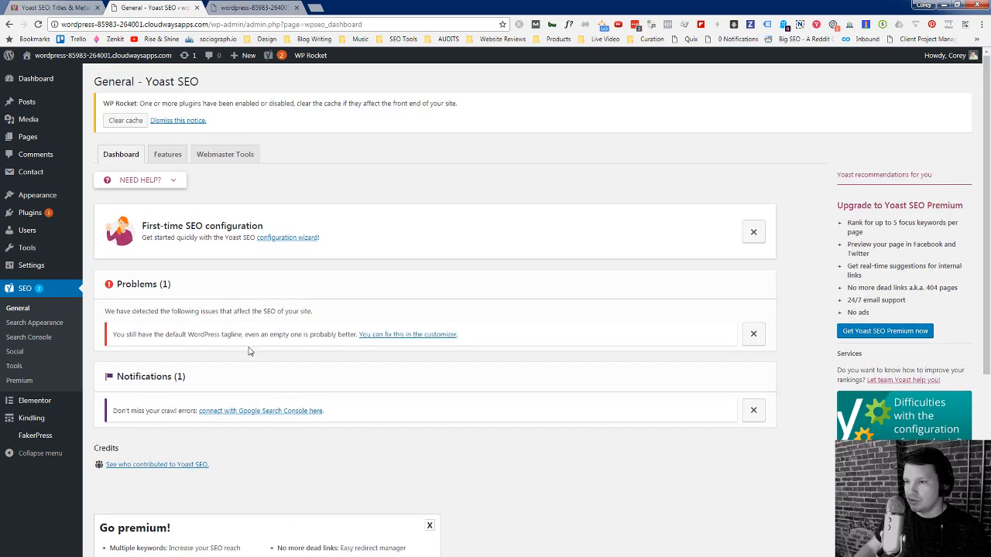
mouse_move(269, 58)
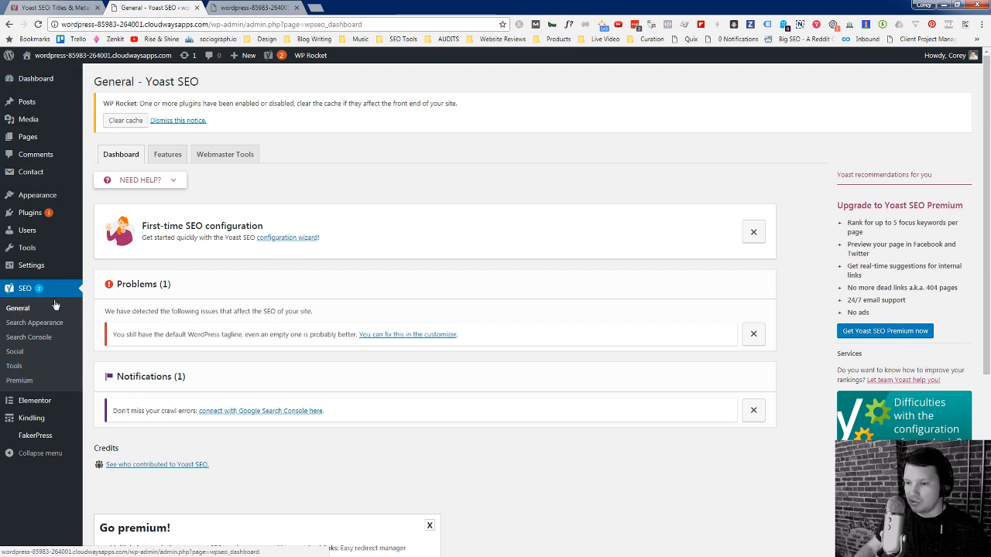
click(178, 121)
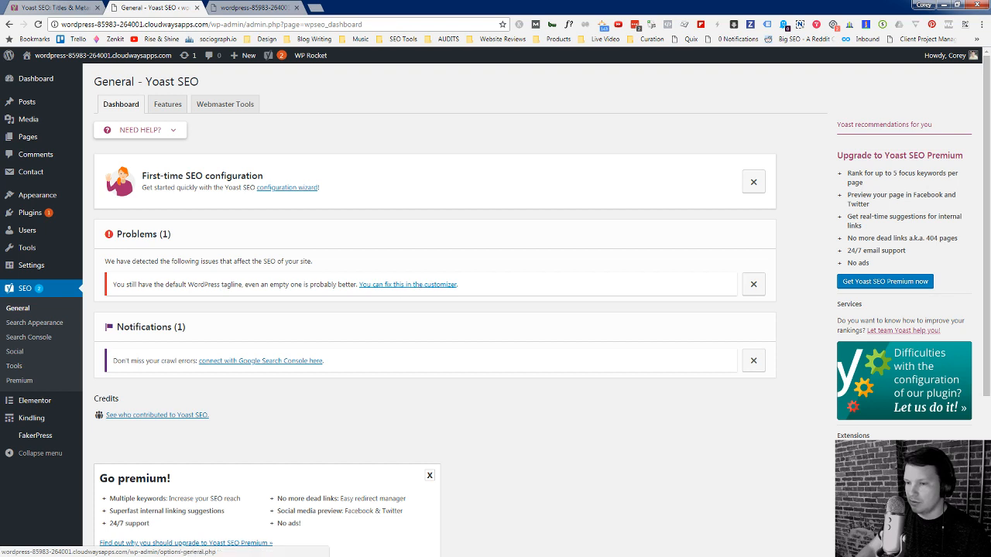
Step: Open the customizer in a separate tab from the default tagline problem and go to its Site Identity settings
mouse_move(31, 267)
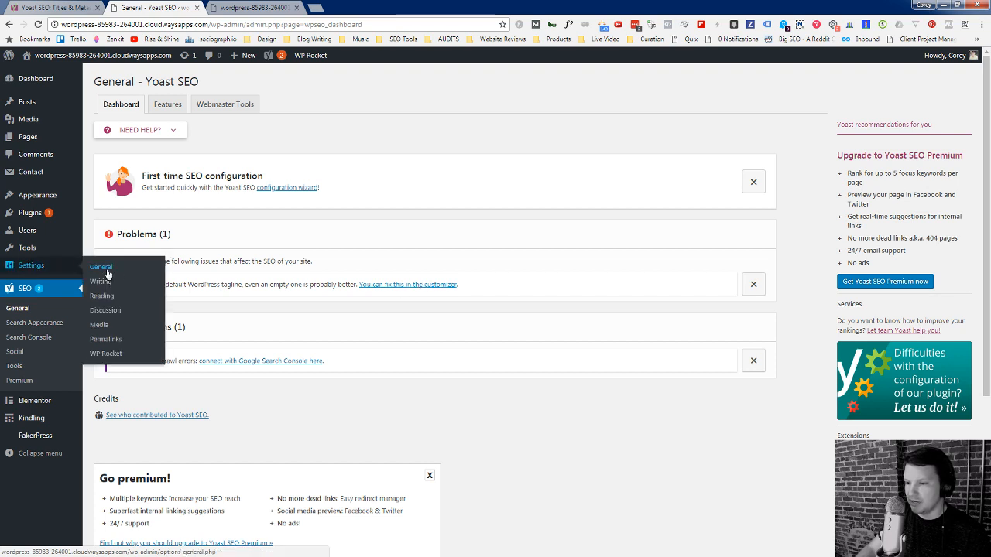
middle_click(406, 284)
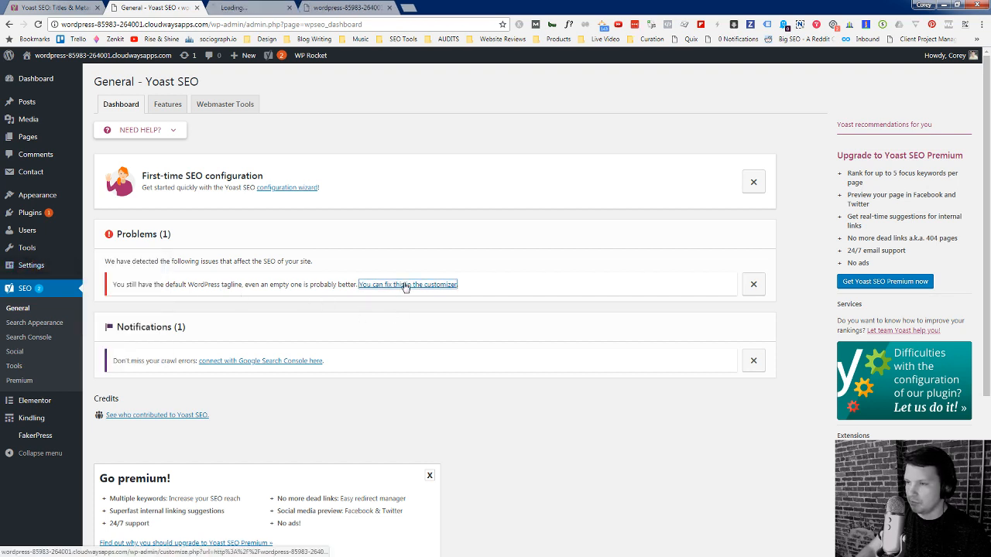
click(250, 7)
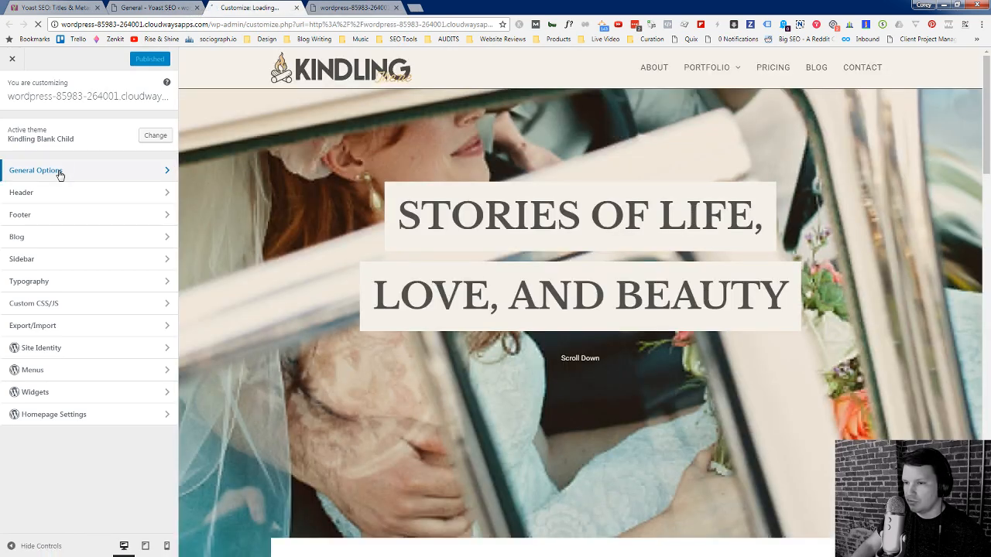
click(58, 171)
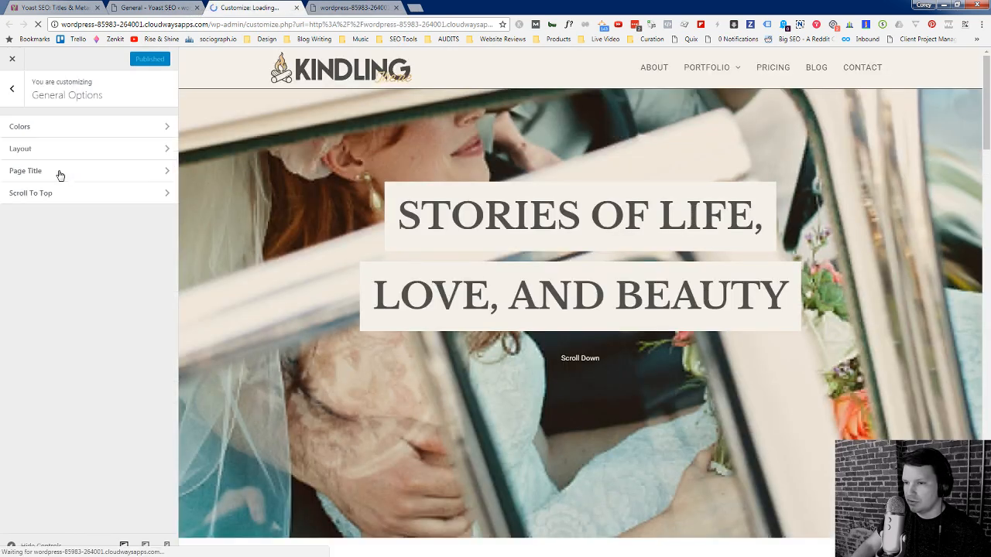
click(13, 92)
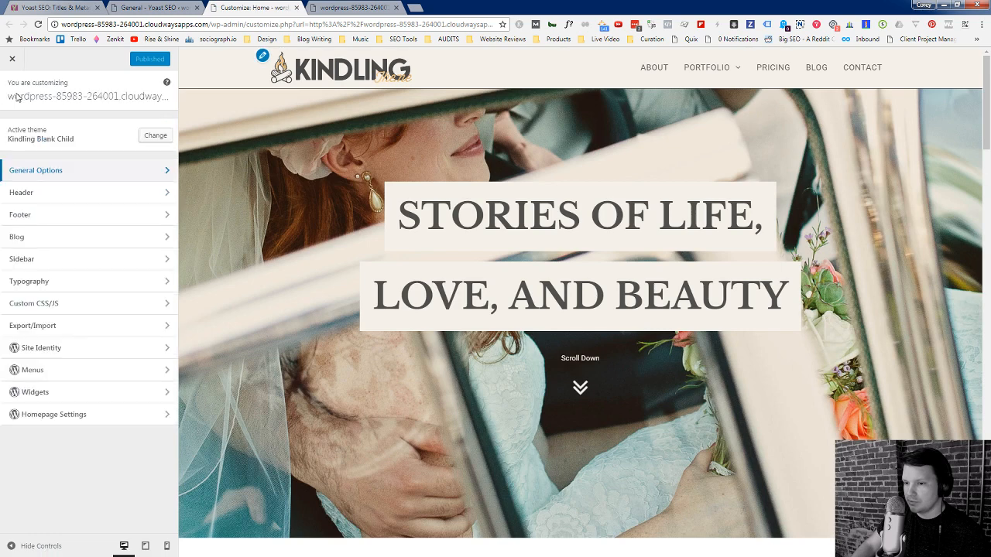
click(68, 349)
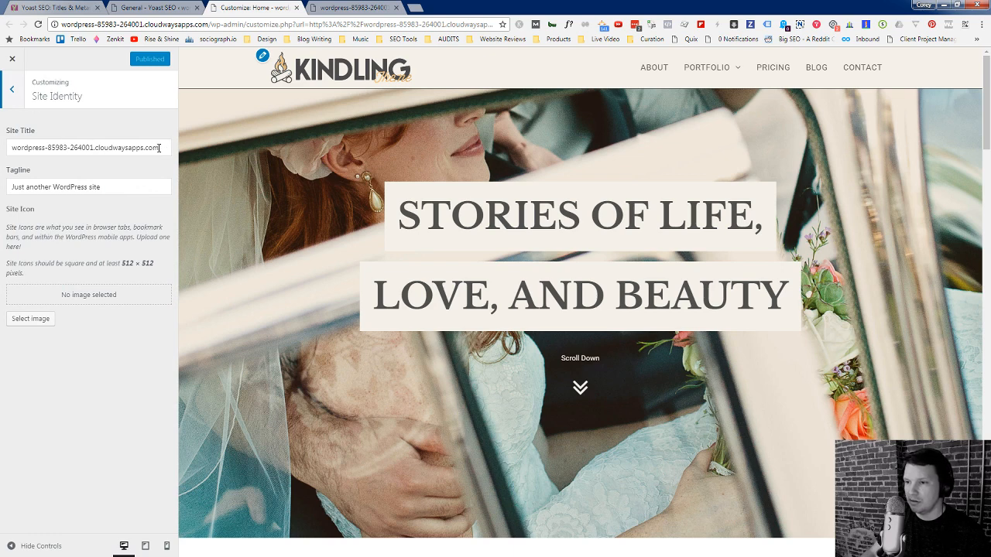
Step: Set the site title to "Kindling Demo" and the tagline to "A WordPress theme for photographers", and publish the changes
drag(158, 147, 5, 153)
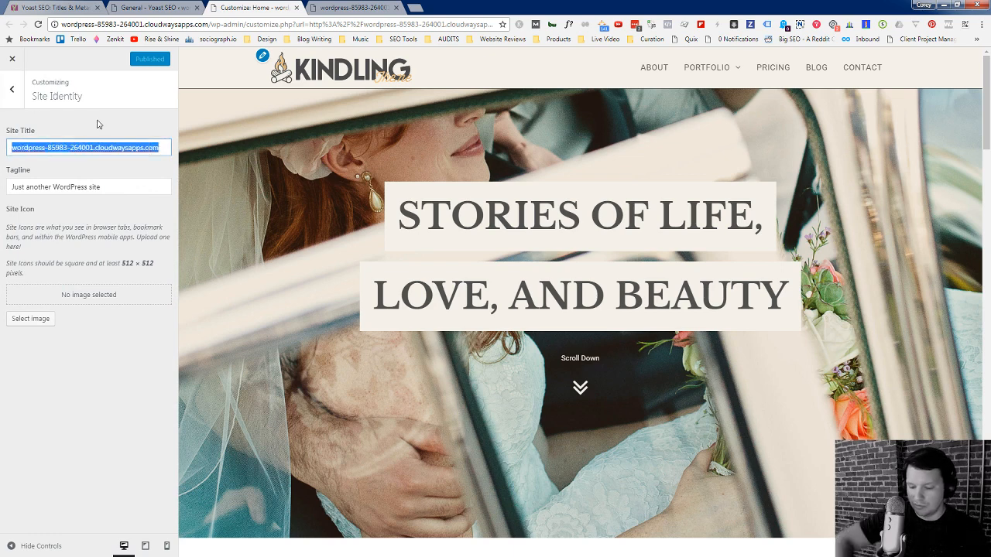
text(Kindling Demo)
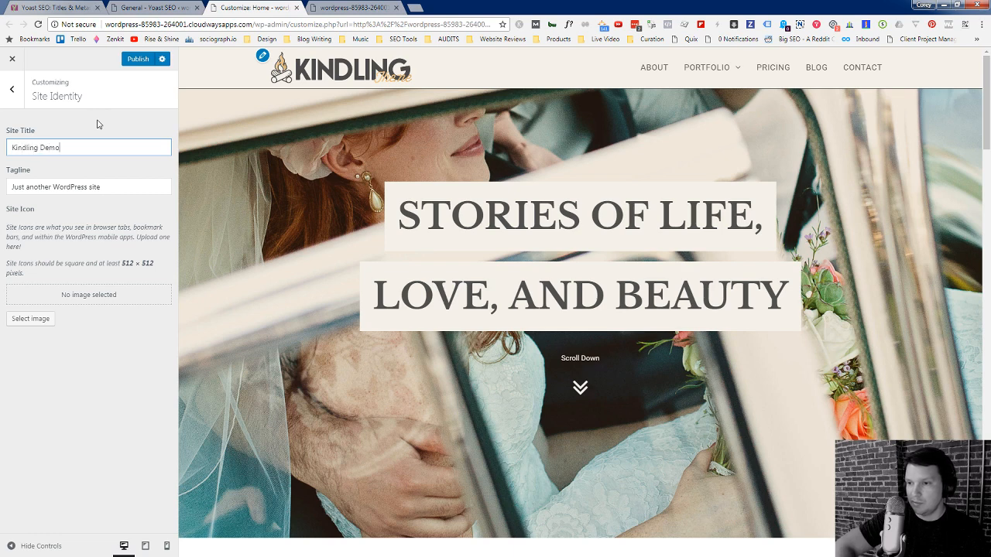
drag(116, 187, 3, 189)
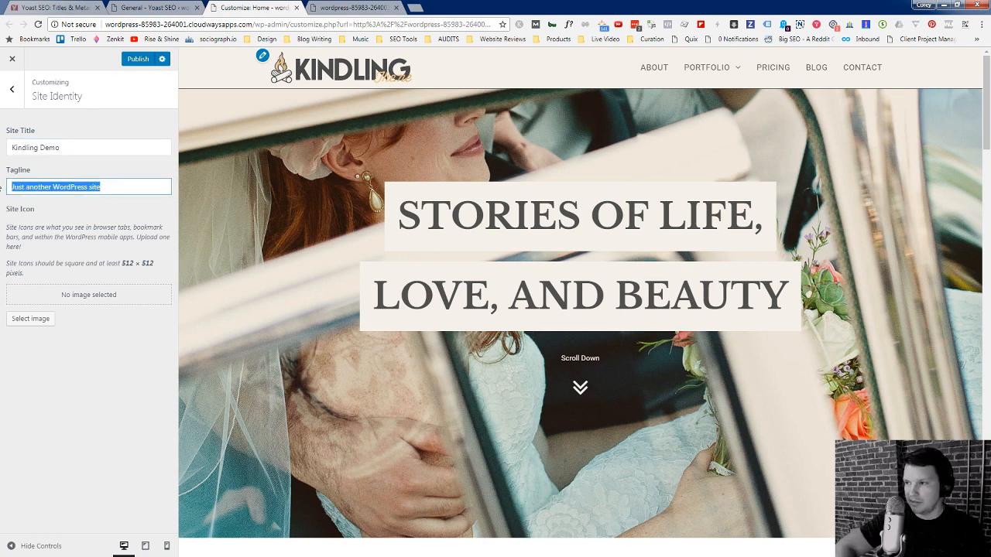
text(A WordPress)
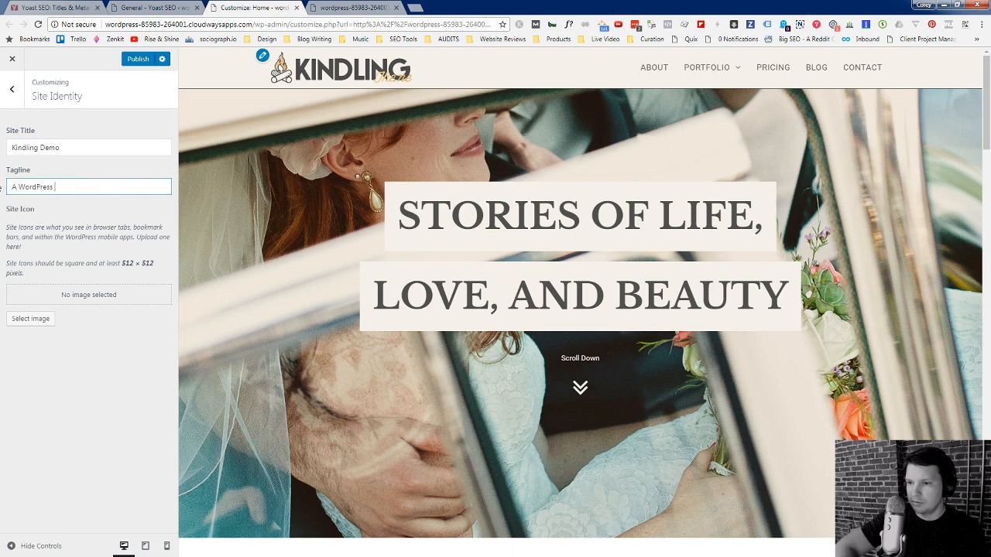
text( theme for photographers)
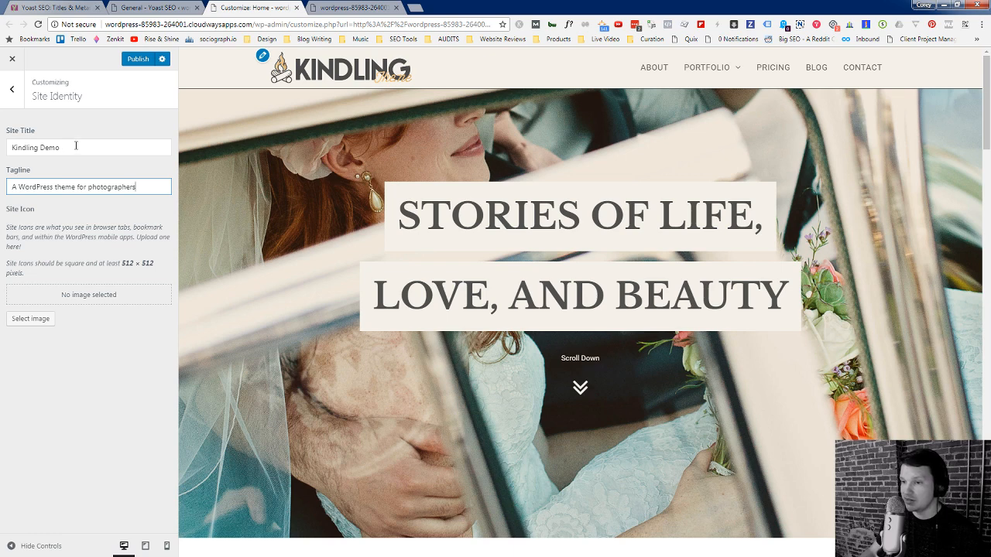
key(shift+Tab)
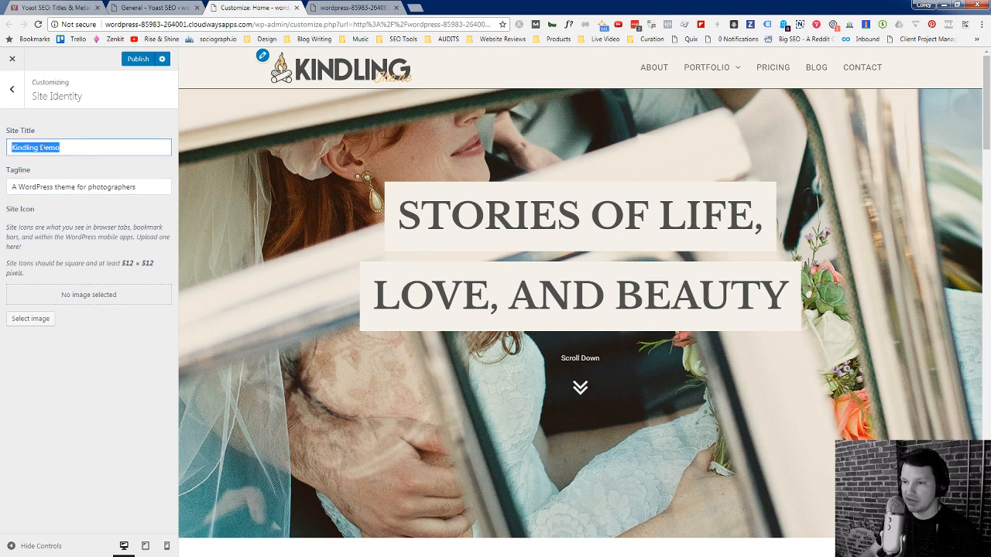
drag(136, 186, 10, 182)
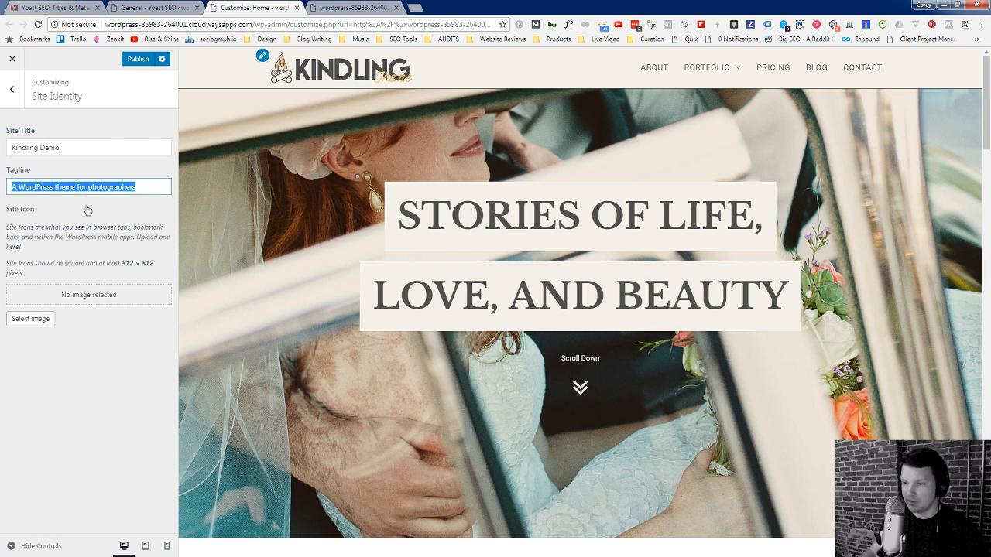
drag(67, 148, 2, 150)
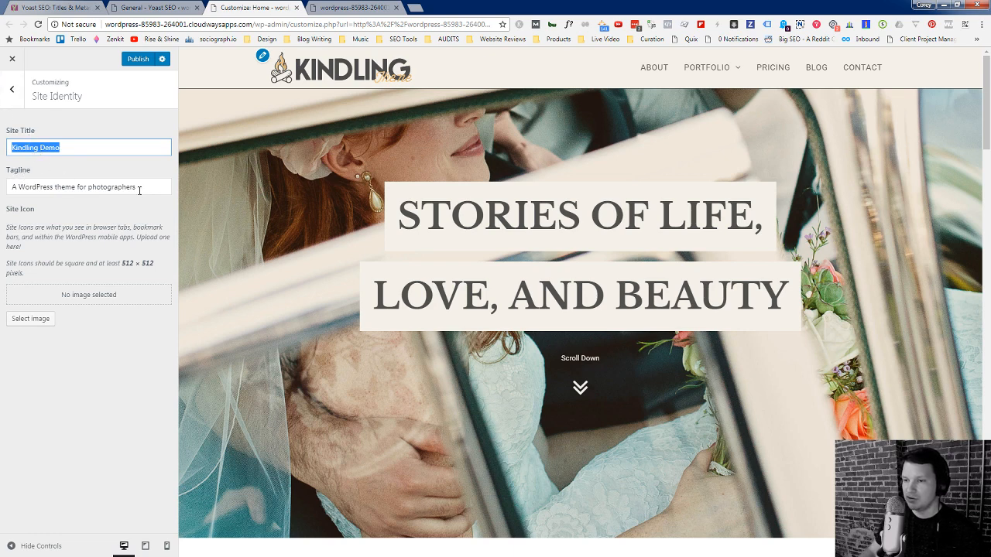
click(137, 59)
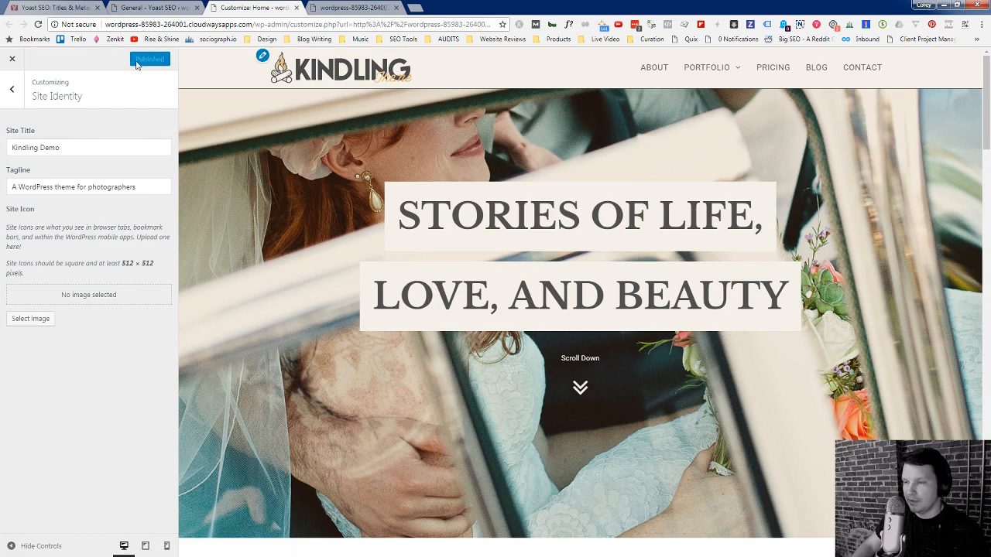
Step: Return to the Yoast SEO dashboard and reload it to recheck the detected problems
click(154, 8)
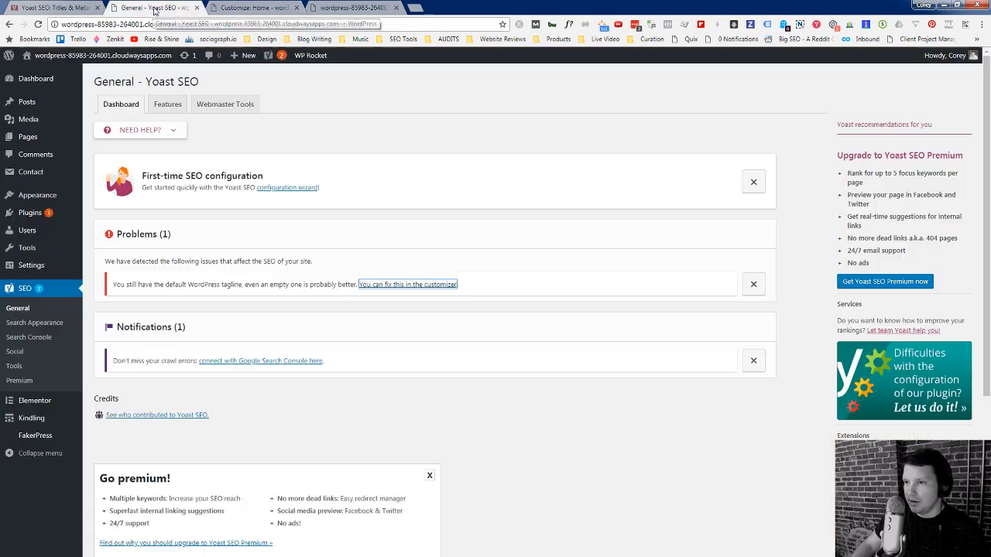
click(35, 25)
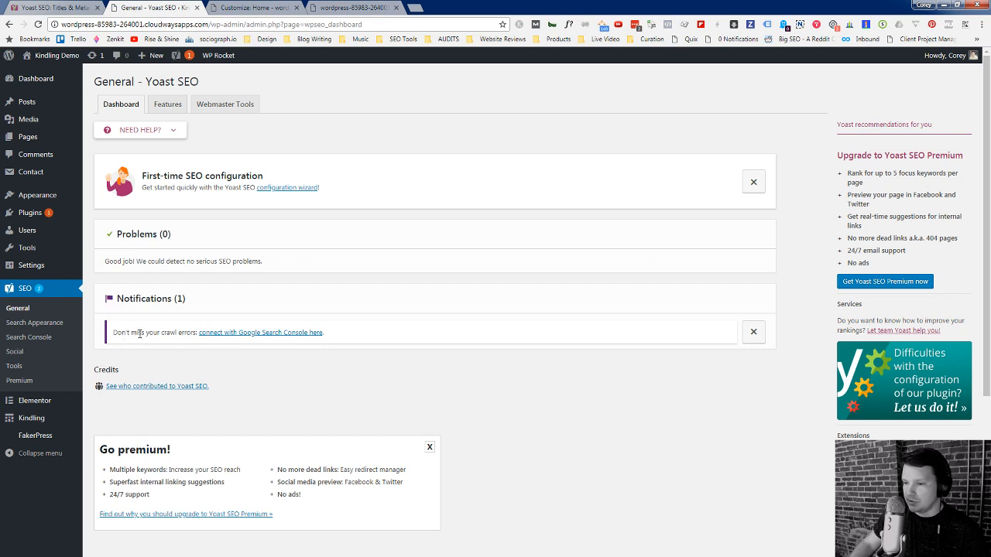
Step: Authenticate Yoast SEO with Google Search Console by requesting and pasting a Google authorization code, and move its settings tab out of the browser window
click(287, 339)
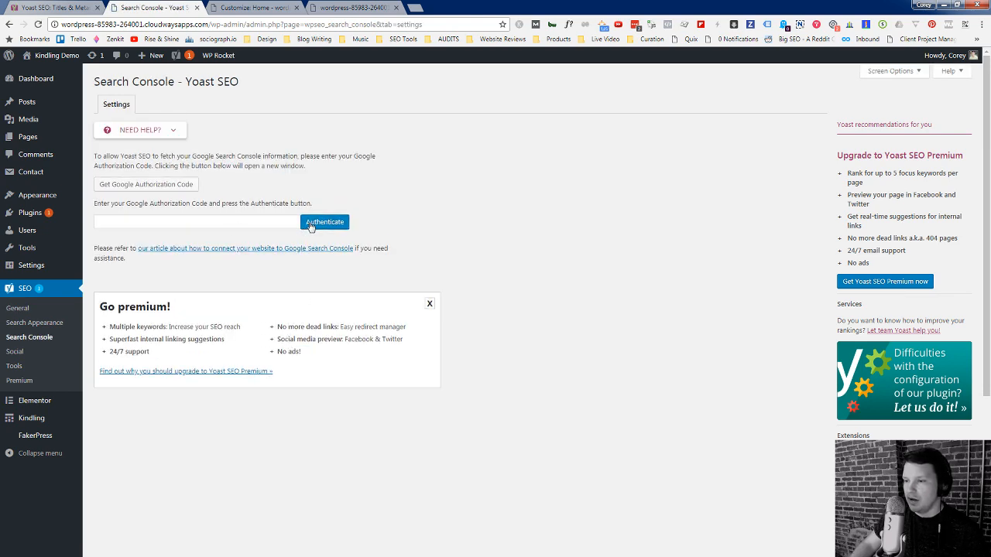
click(152, 189)
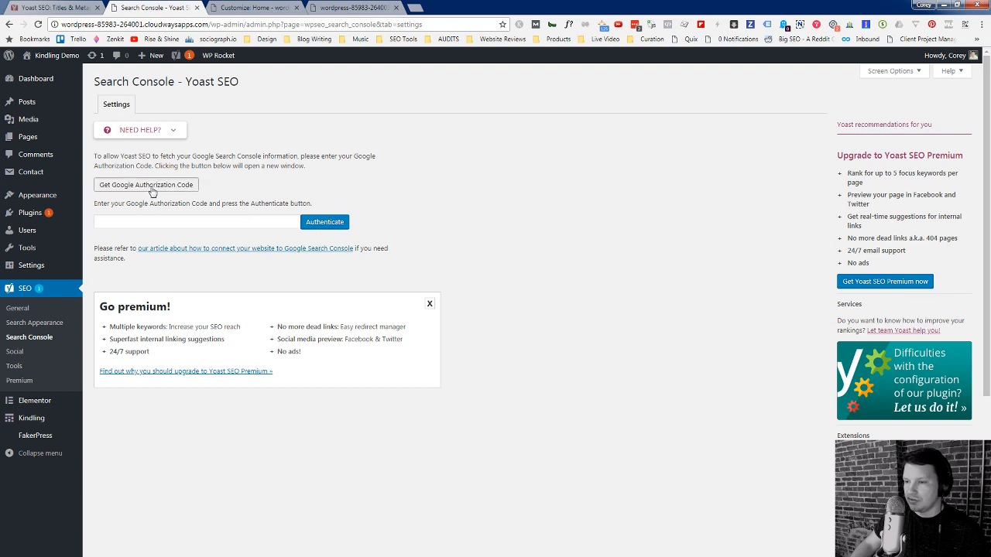
drag(147, 160, 0, 165)
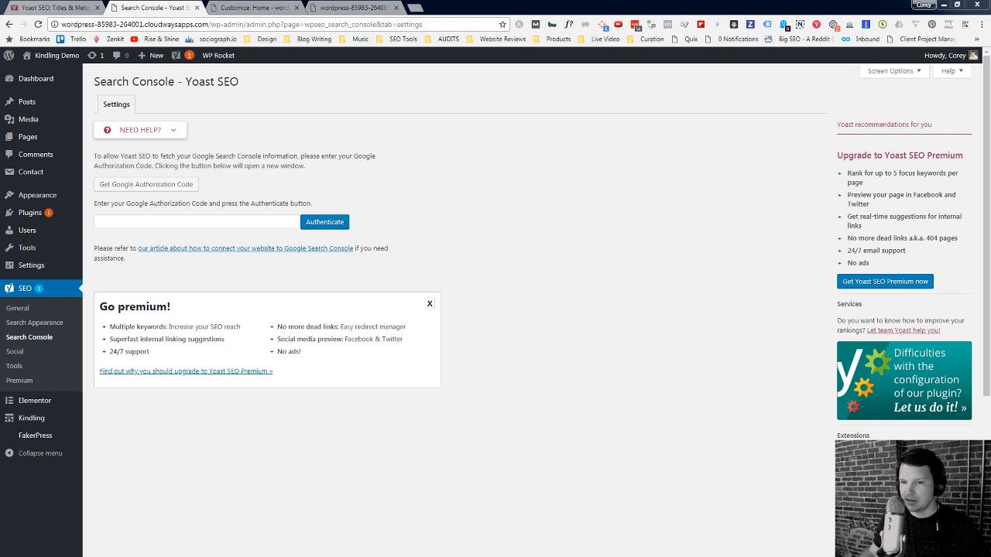
click(196, 220)
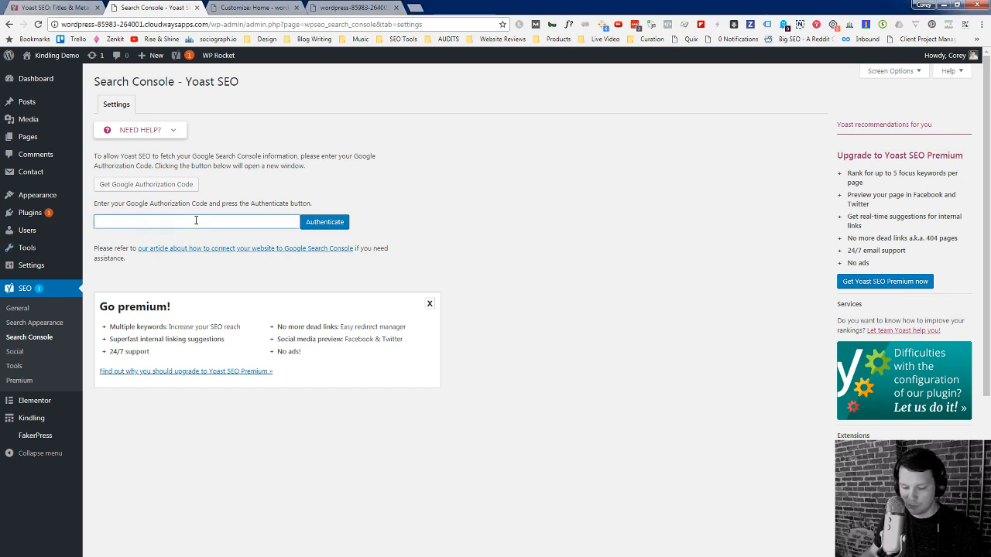
key(ctrl+v)
click(324, 221)
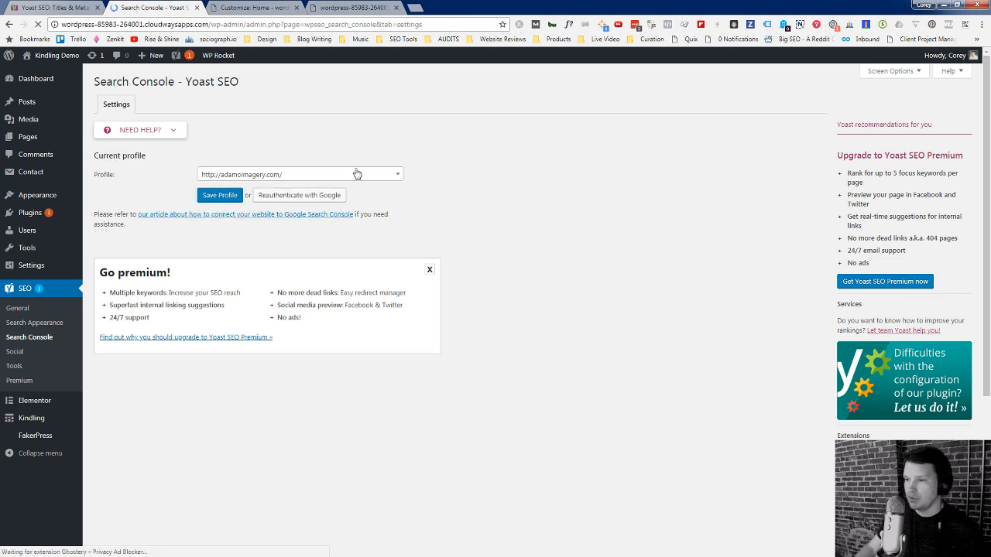
drag(142, 4, 0, 7)
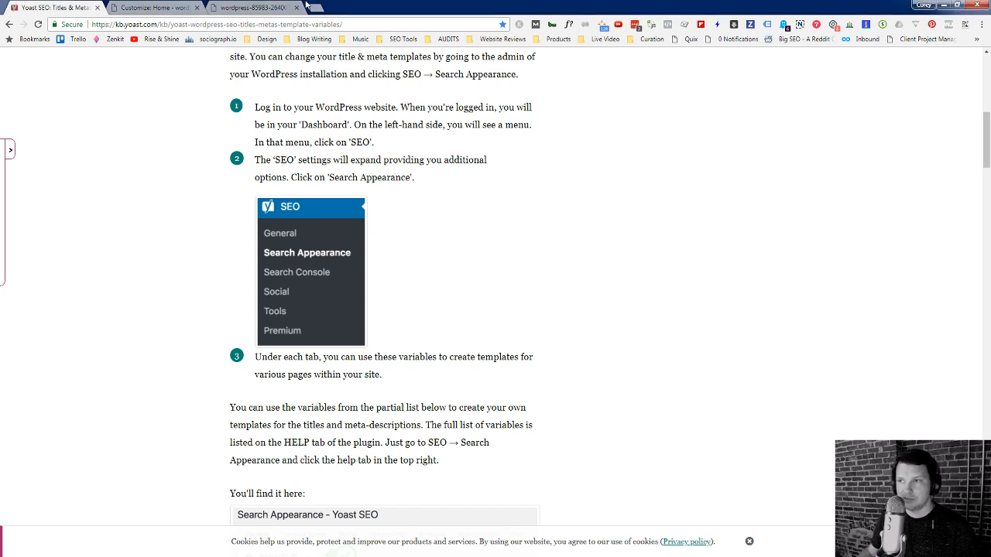
Step: Move the Search Console settings tab back into the browser window and check which profile is connected
drag(255, 8, 171, 10)
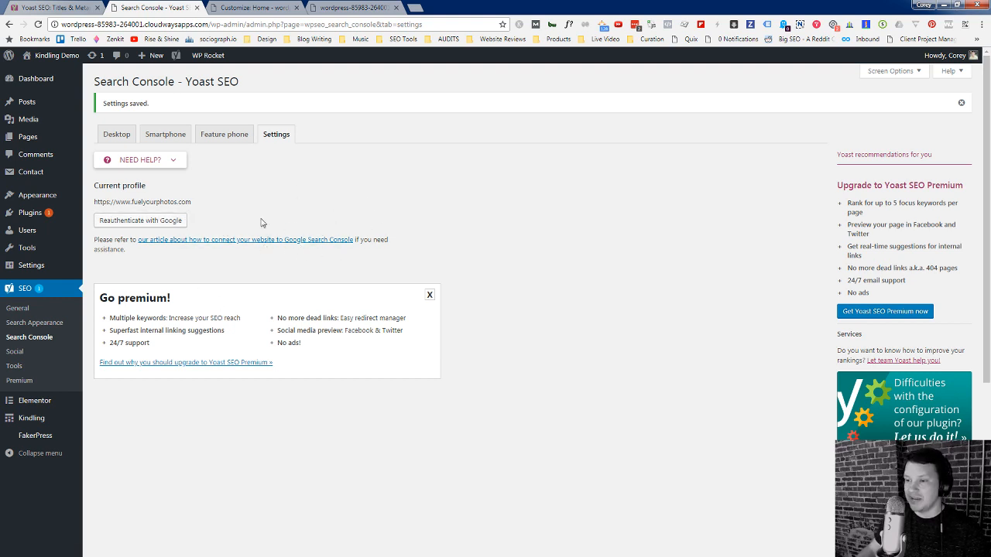
drag(108, 202, 190, 202)
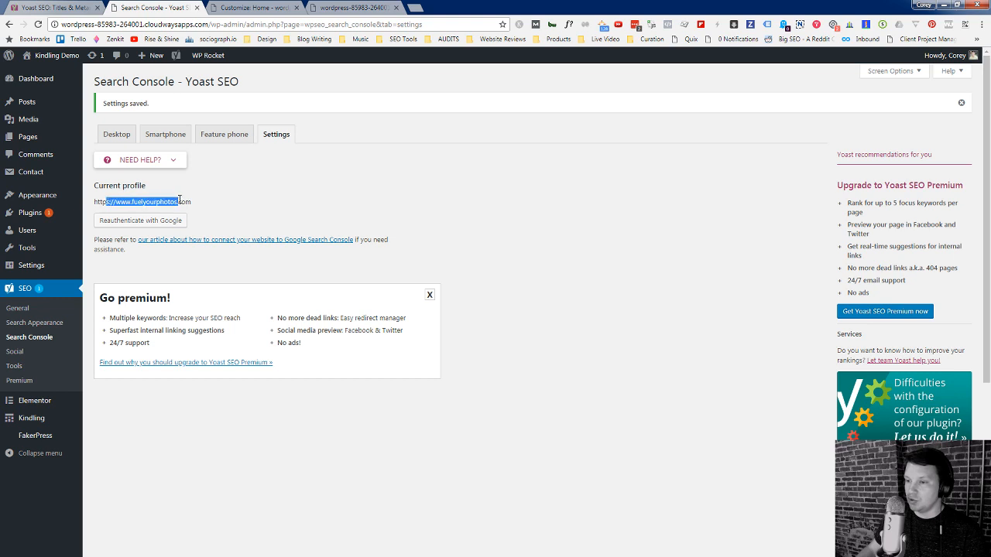
click(190, 202)
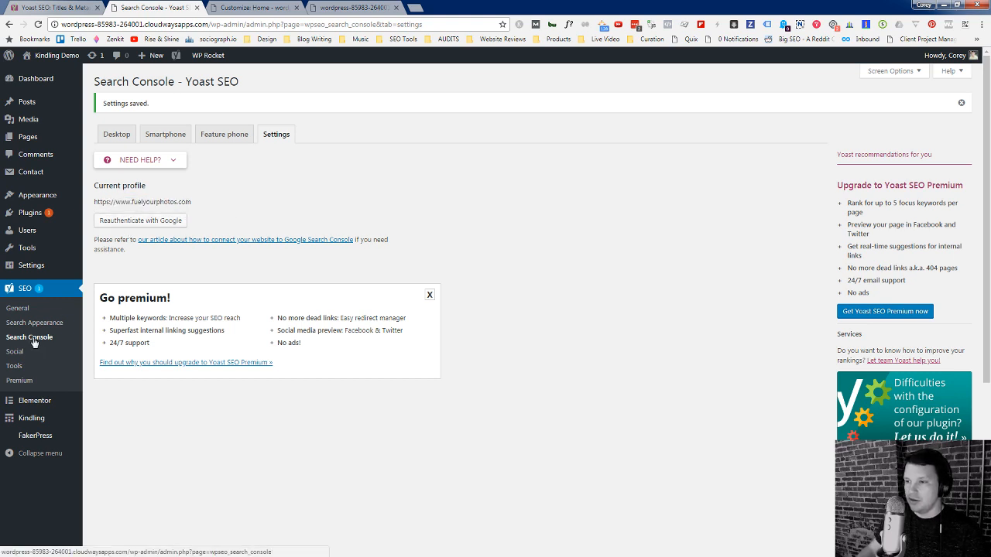
Step: Review the Search Console crawl errors for desktop and smartphone, and return to the connection settings
click(118, 136)
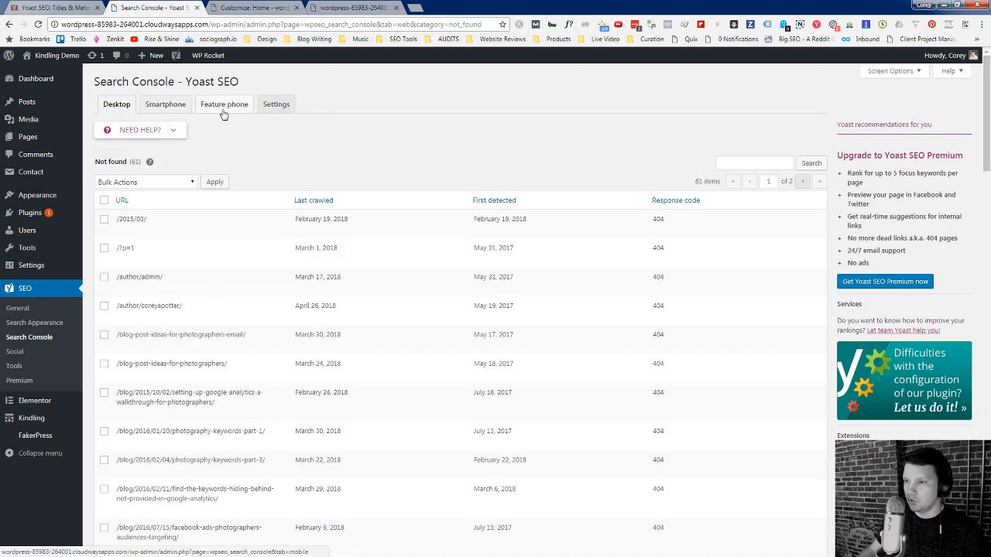
click(172, 106)
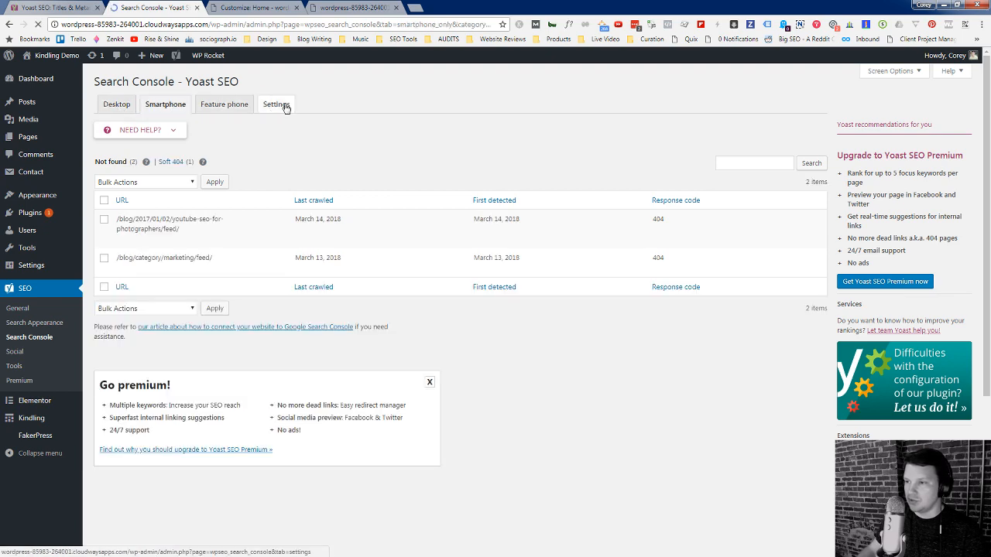
click(280, 110)
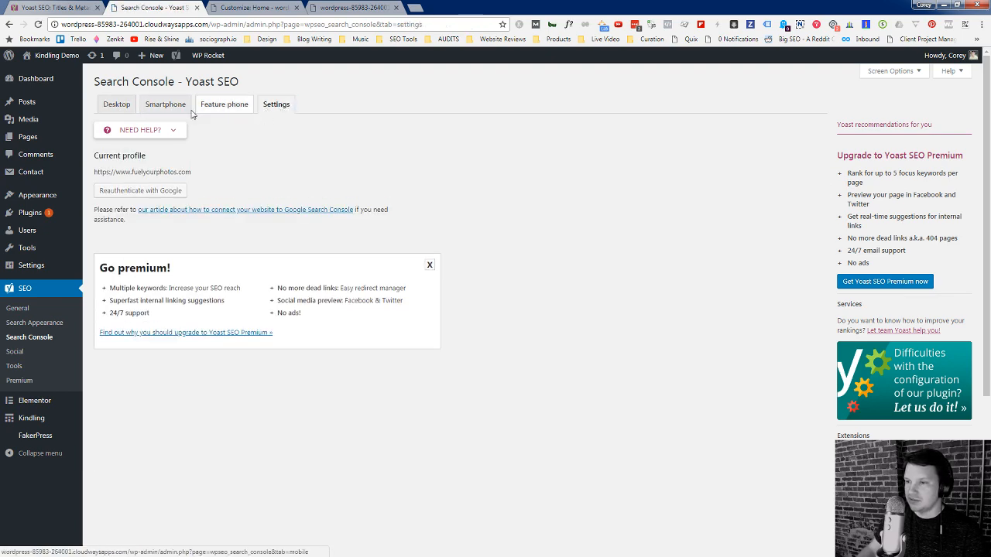
Step: Try to create a redirect for the desktop crawl error /2015/03/, dismiss the dialog and look over the other not-found URLs
click(116, 104)
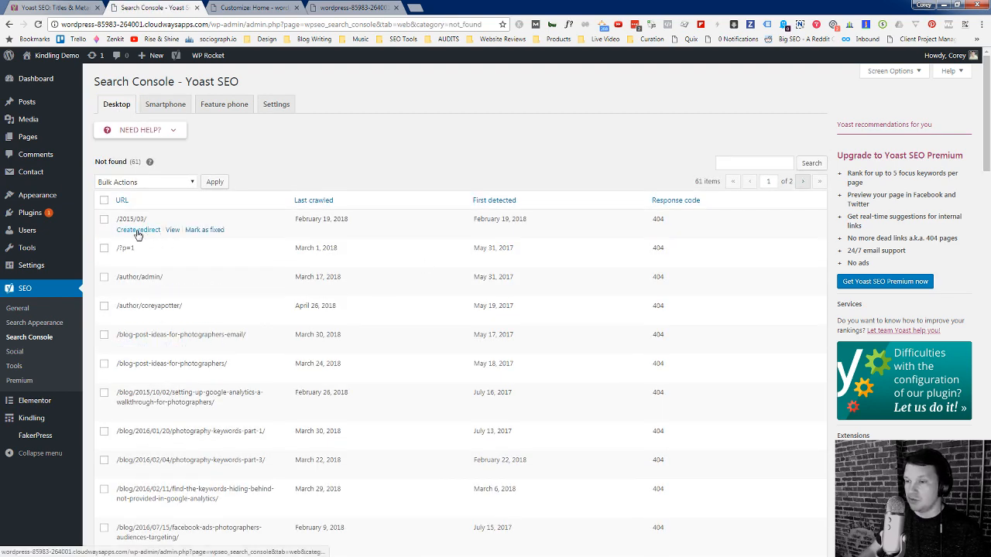
click(137, 231)
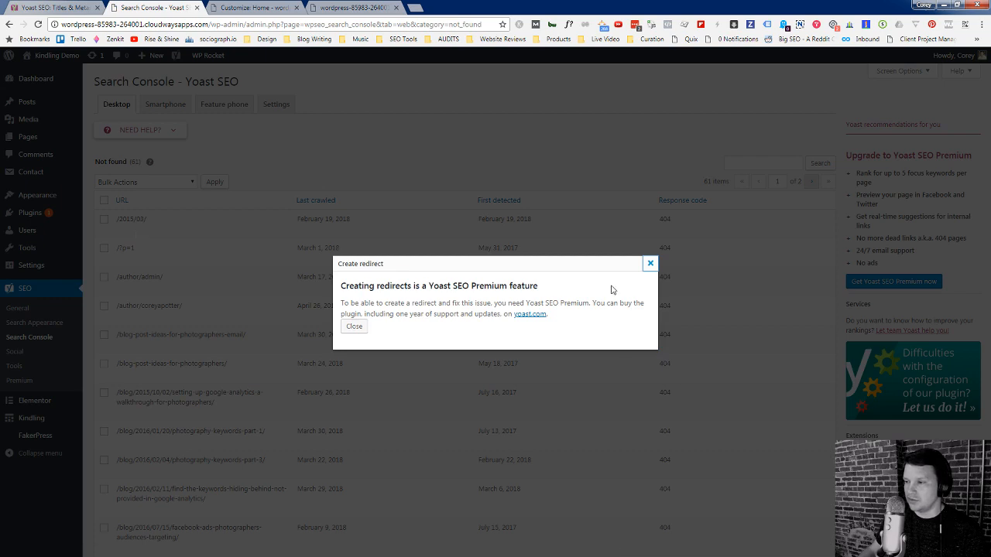
click(650, 263)
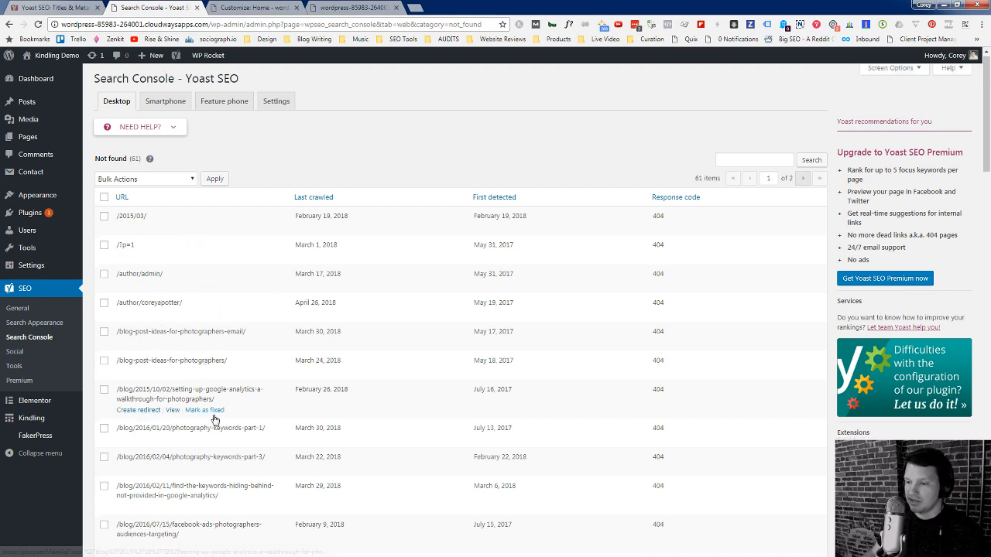
scroll(219, 455, down, 5)
scroll(219, 455, up, 5)
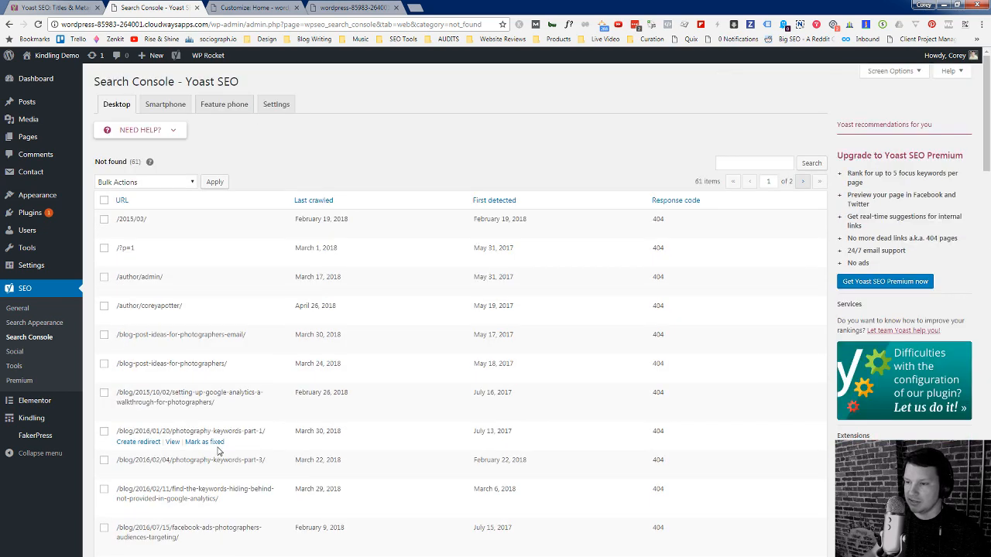
Step: Start the Yoast SEO configuration wizard and set the environment to "Option A: My site is live and ready to be indexed"
click(29, 311)
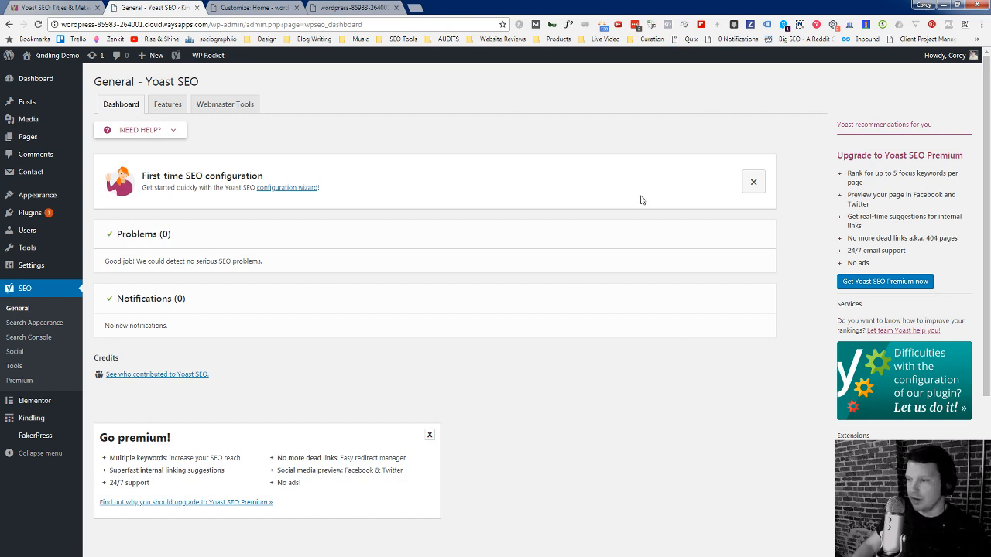
click(302, 188)
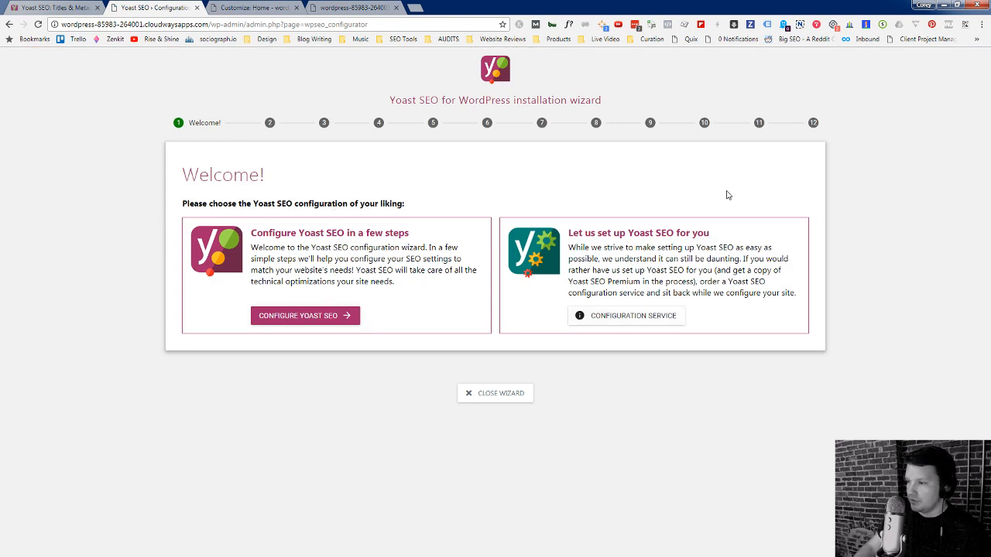
click(308, 316)
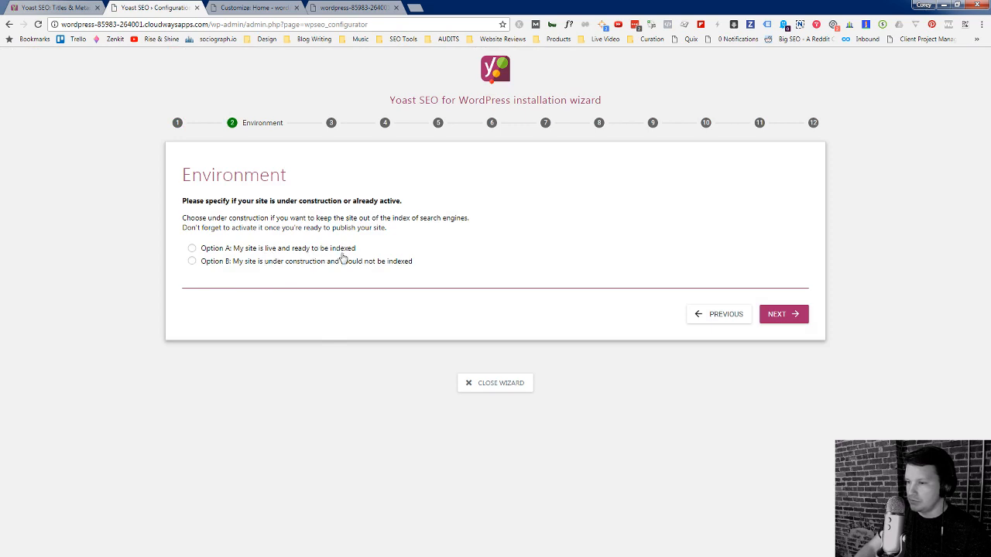
click(317, 252)
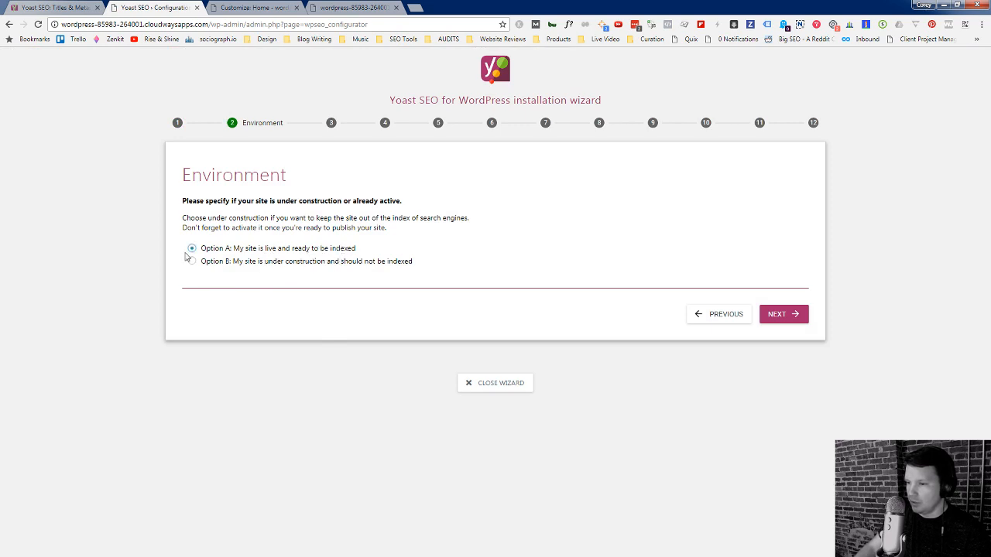
click(806, 322)
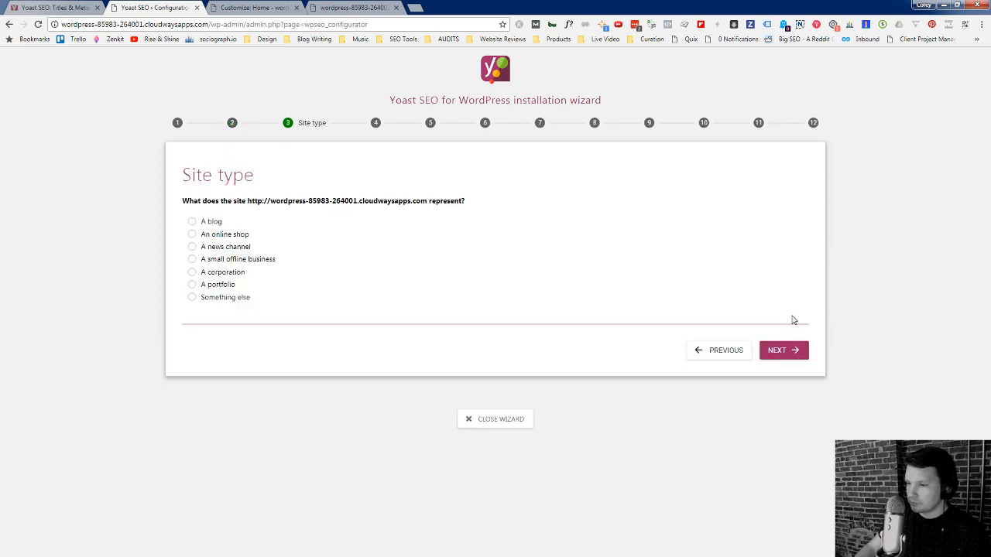
click(719, 352)
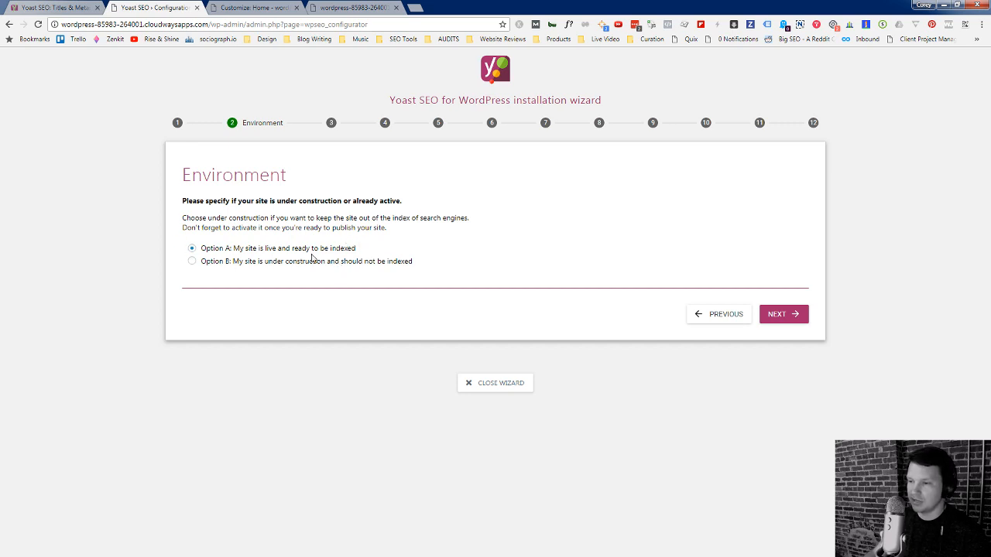
click(796, 317)
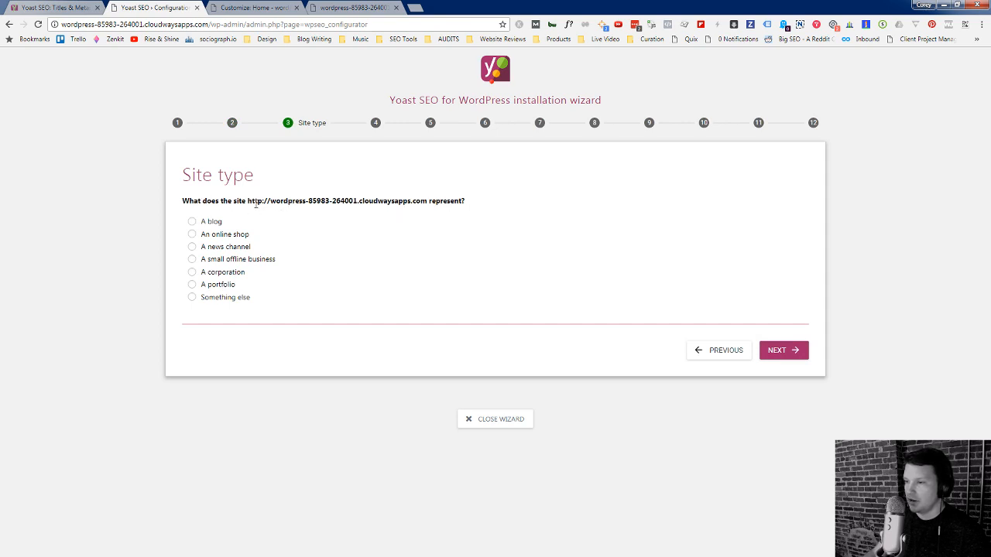
Step: Set the site type to "A small offline business" and continue to the company or person question
drag(268, 201, 416, 193)
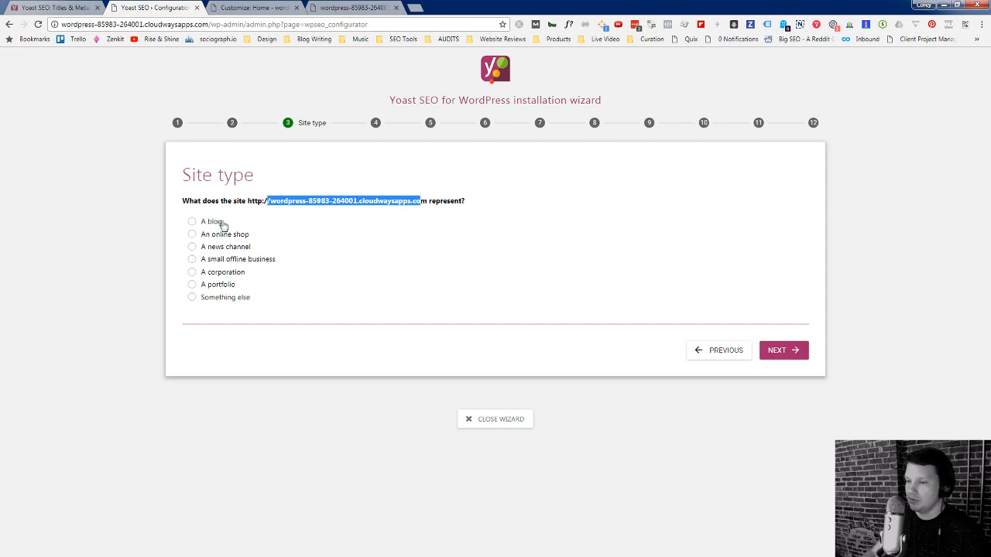
click(260, 263)
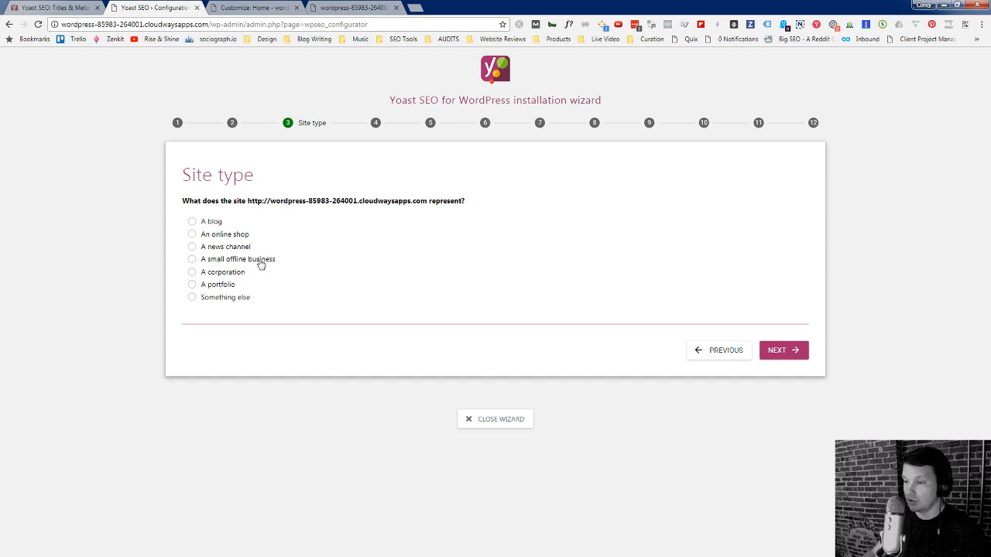
click(789, 358)
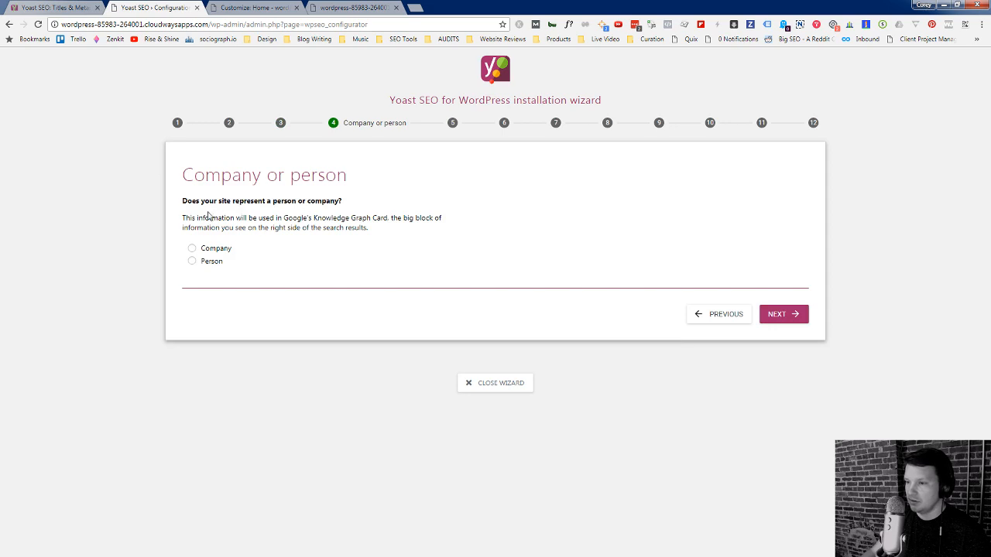
Step: Specify that the site represents a company and enter "Kindling Demo" as the company name
click(216, 250)
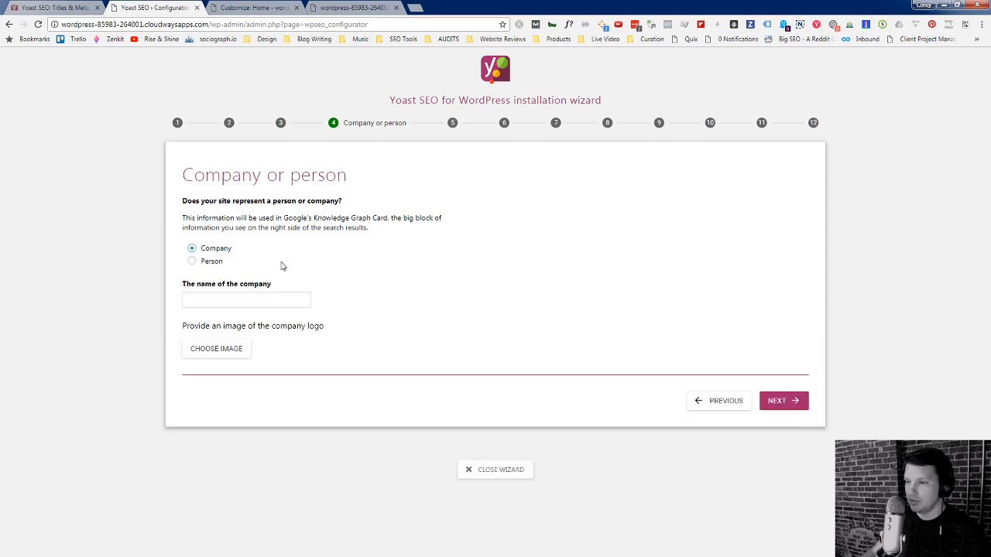
click(302, 307)
text(Ab)
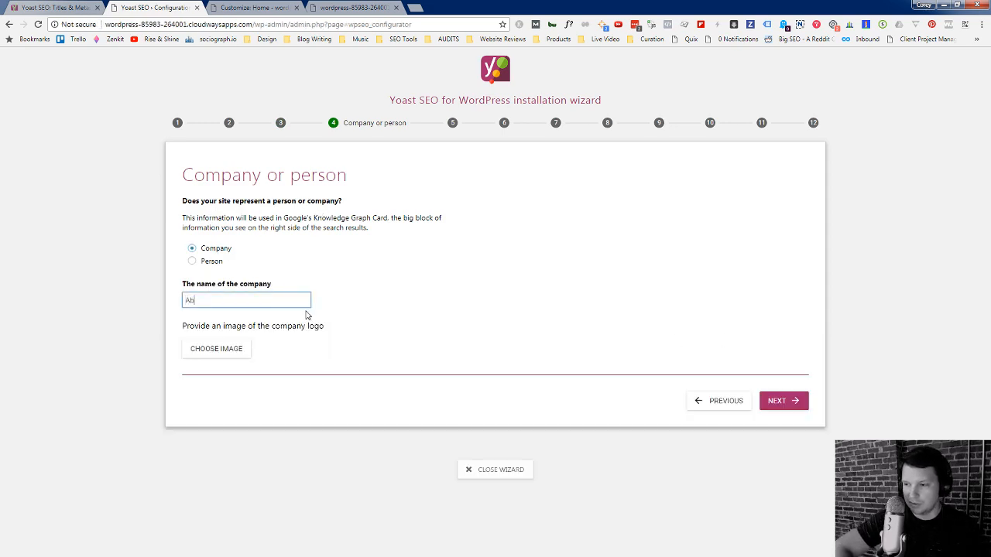
key(BackSpace)
key(BackSpace)
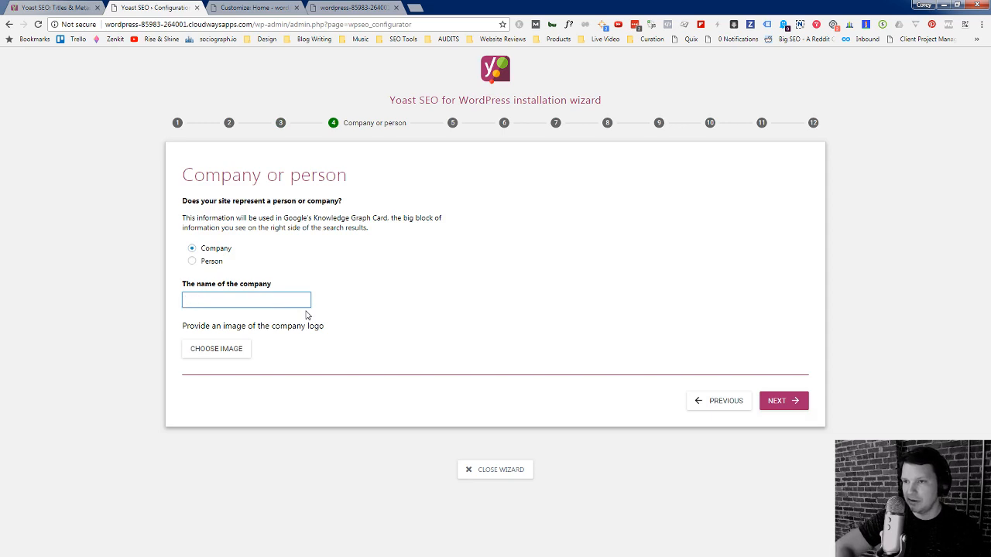
text(Kindling Demo)
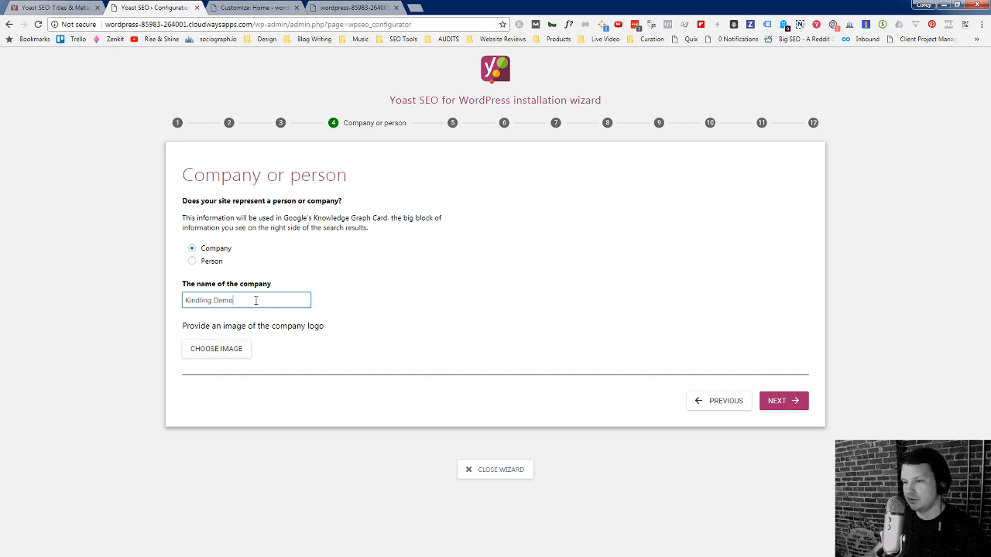
drag(255, 301, 146, 297)
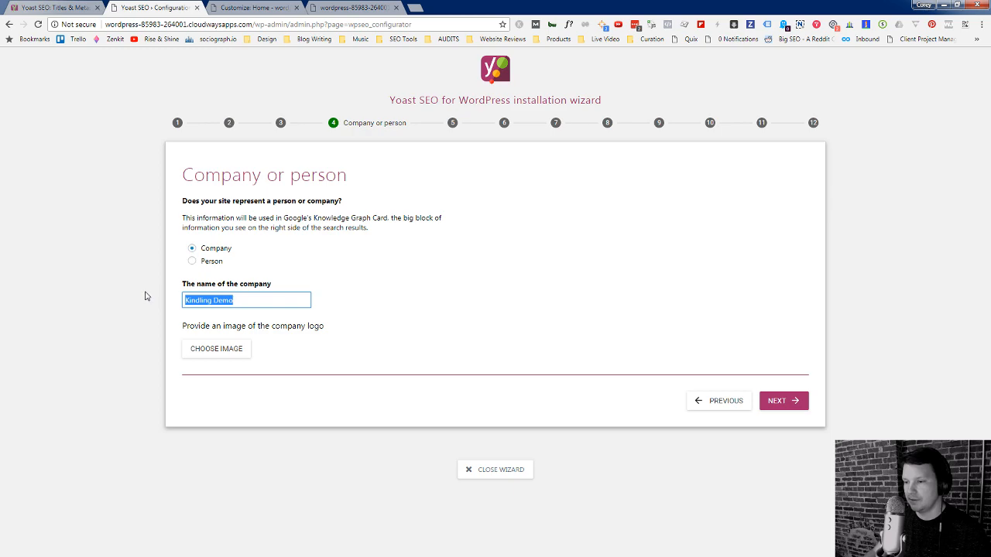
Step: Use the Kindling image demo-logo.png from the media library as the company logo and continue to the social profiles
click(224, 349)
scroll(374, 281, down, 15)
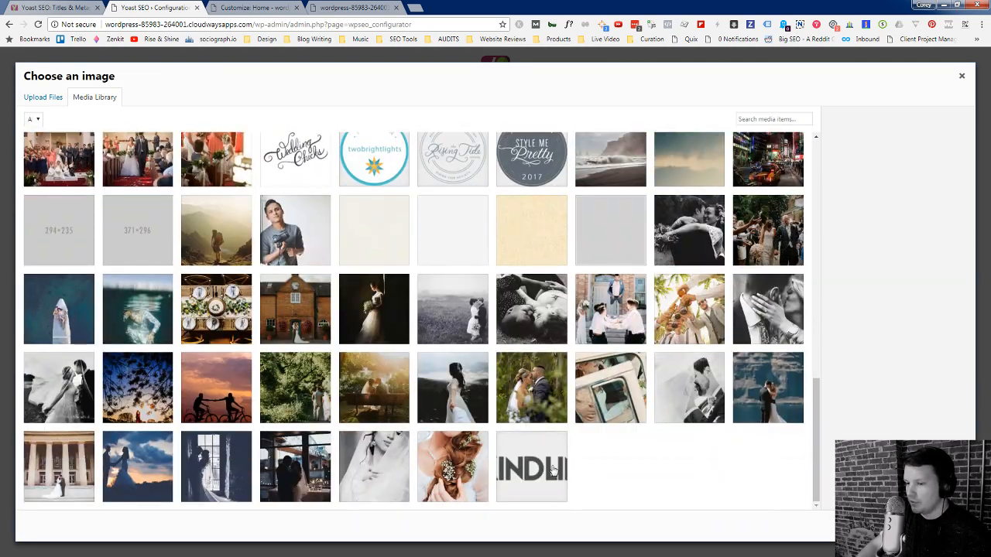
click(552, 468)
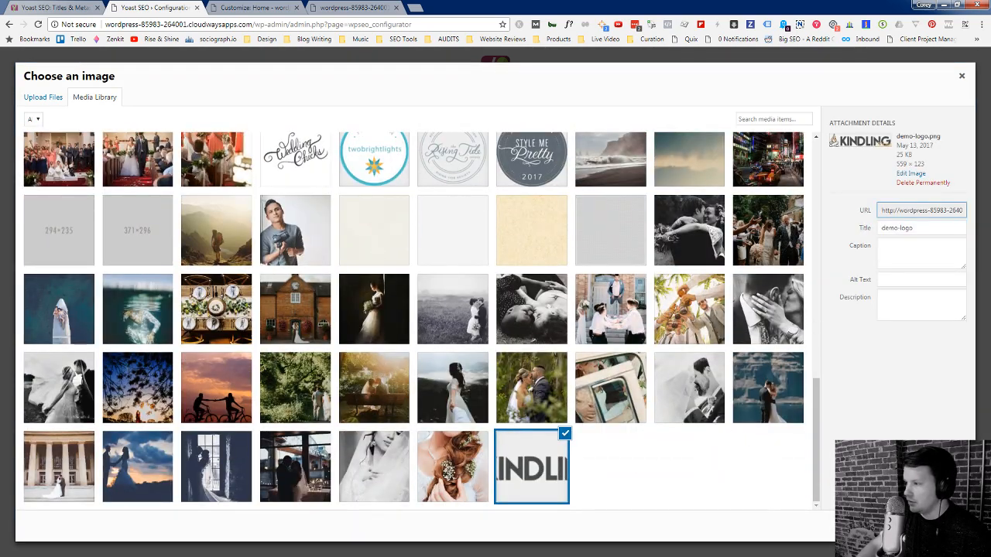
click(940, 526)
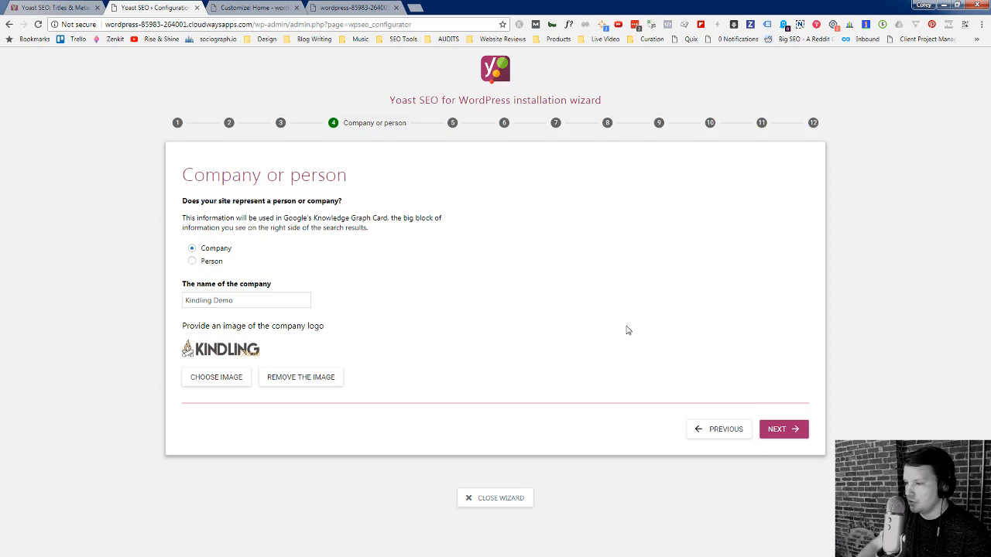
click(797, 432)
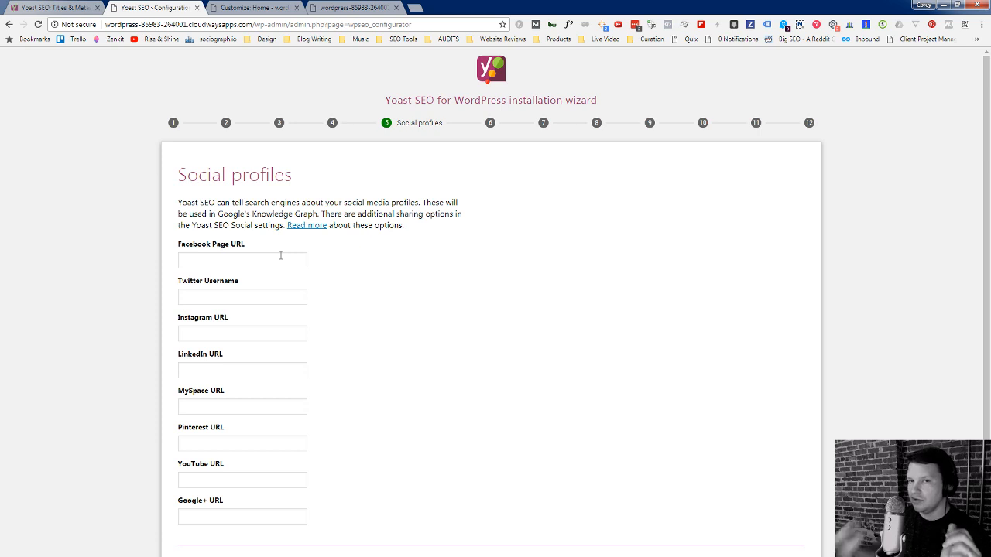
scroll(267, 259, down, 1)
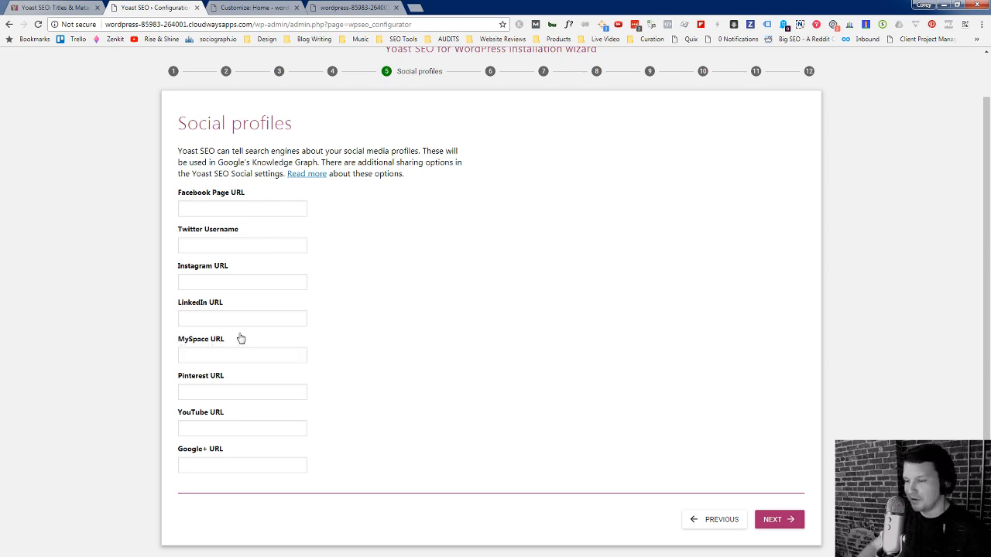
click(209, 208)
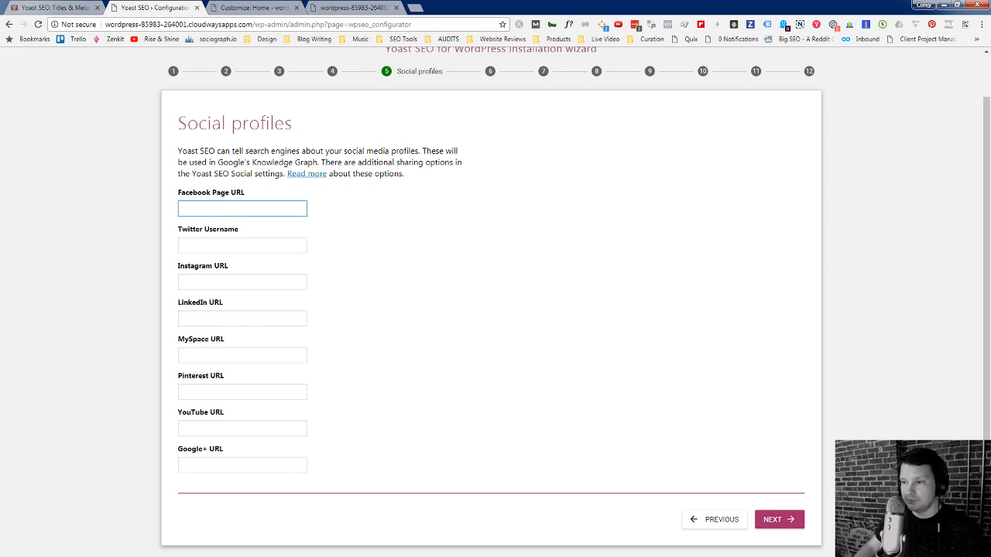
click(245, 283)
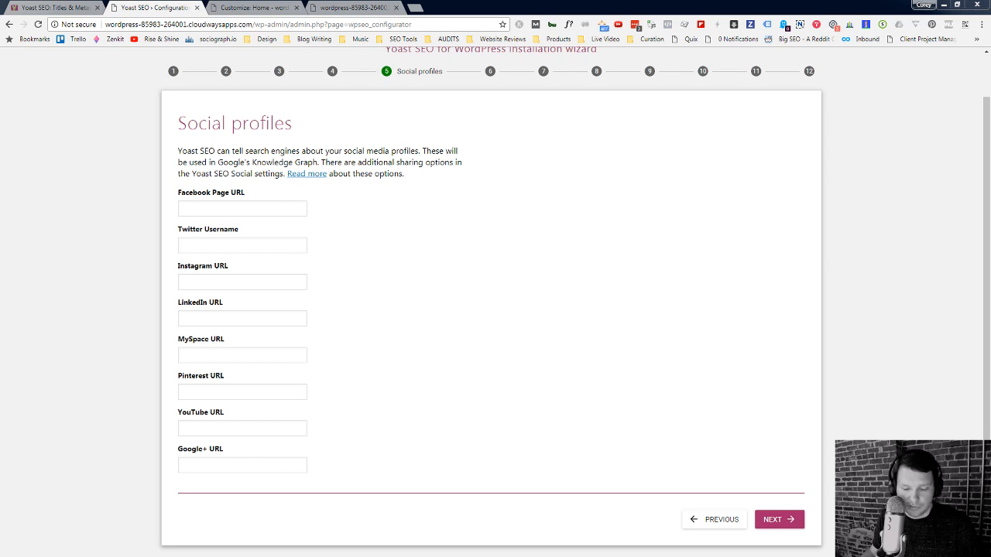
click(301, 207)
text(https://www.facebook.com/fuelyourphotos/)
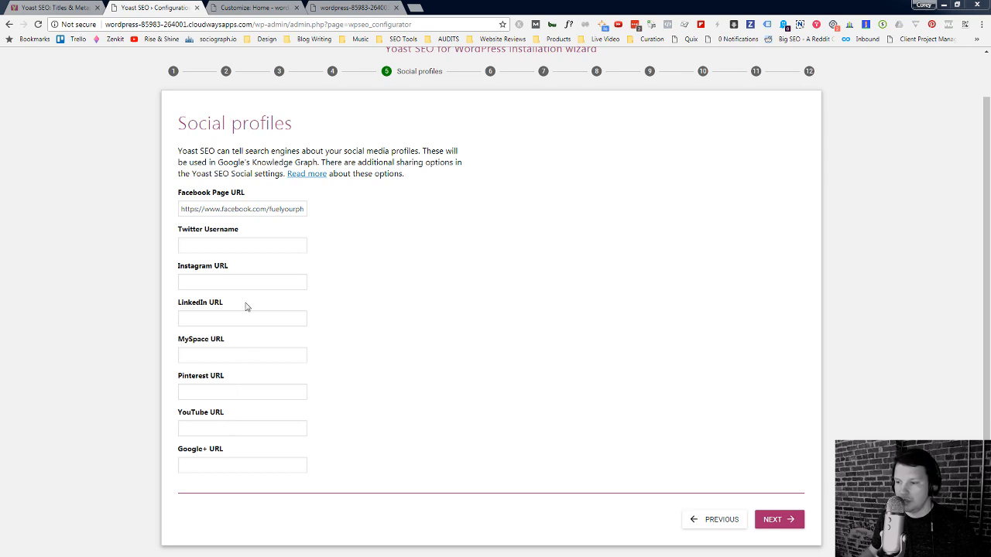
click(229, 284)
text(https://www.instagram.com/fuelyourphotos/)
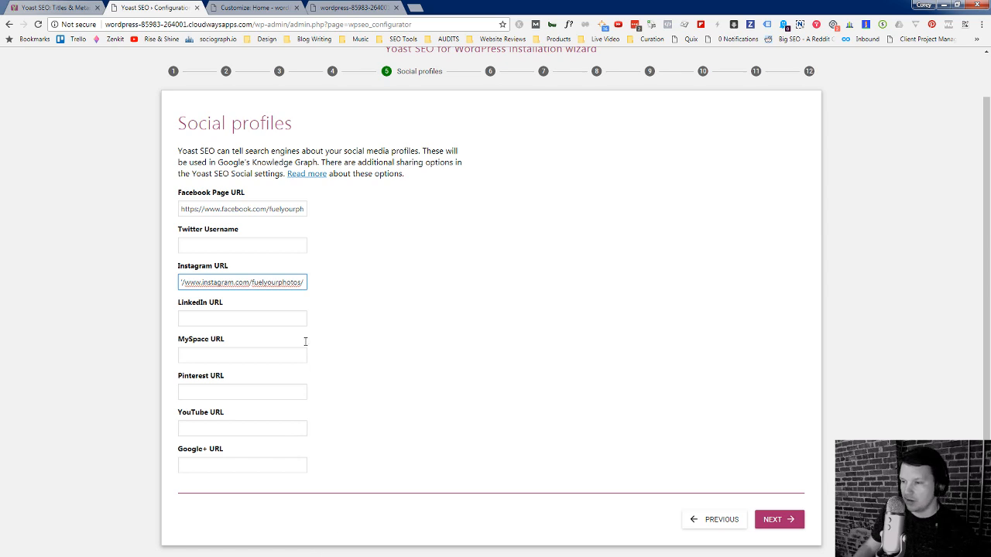
click(802, 523)
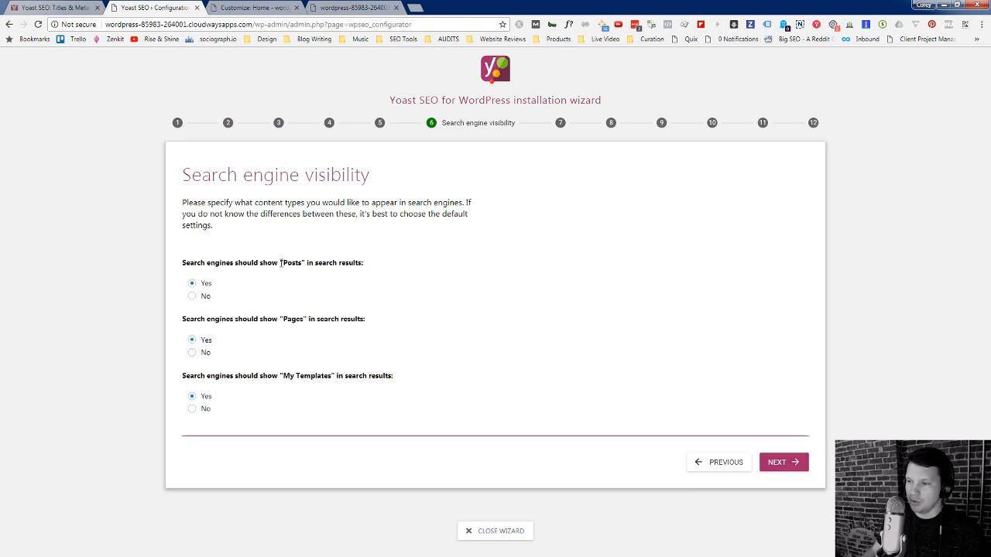
Step: Exclude "My Templates" from search results, keep Posts and Pages included, and continue to the multiple authors question
drag(280, 263, 305, 264)
drag(283, 319, 308, 320)
drag(285, 376, 338, 376)
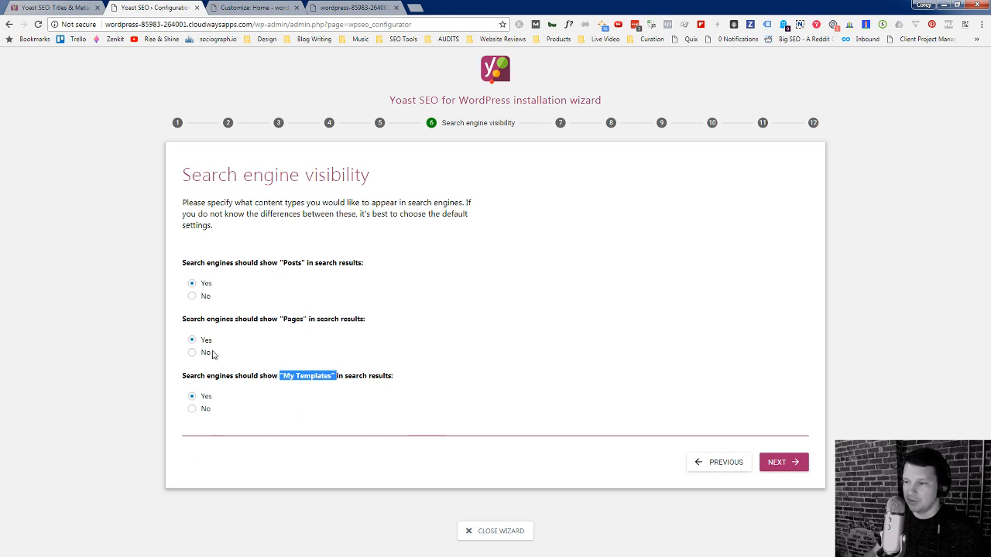
click(193, 409)
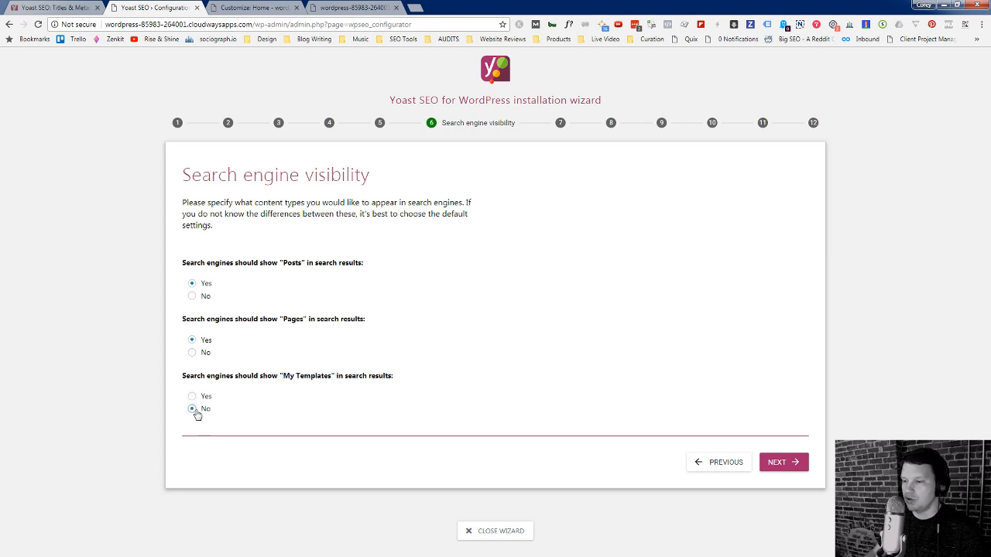
click(780, 468)
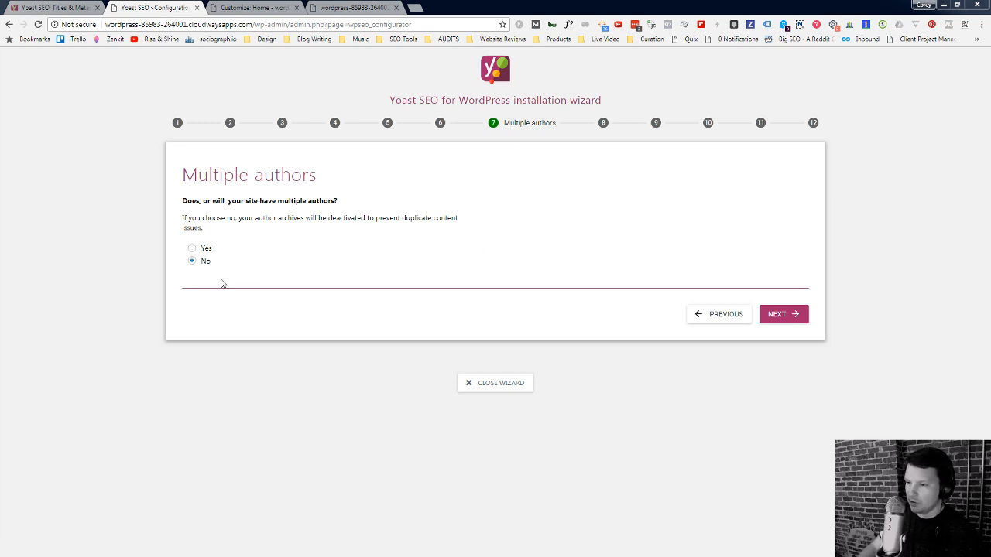
Step: Keep the site as single-author, accept the selected Google Search Console profile, and continue to the title settings
click(789, 318)
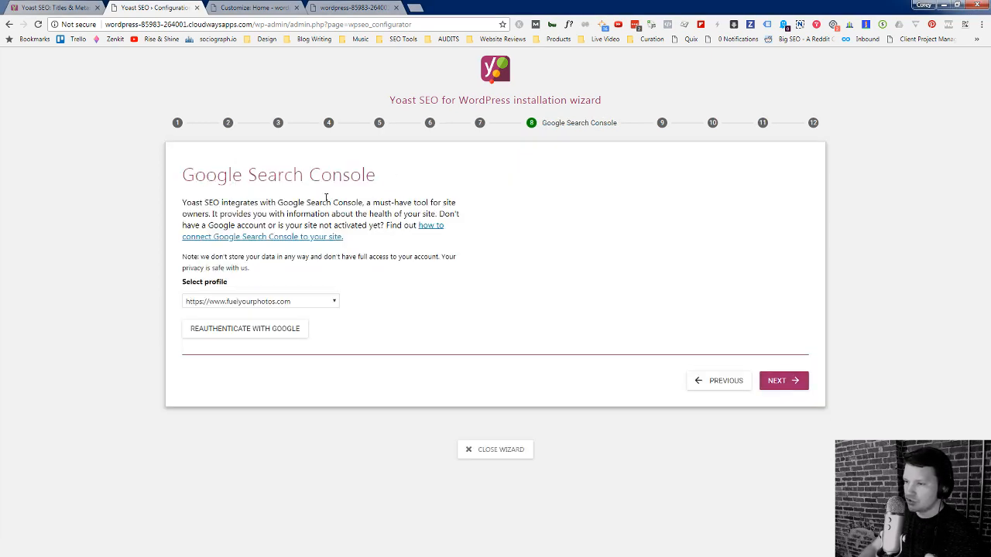
click(776, 387)
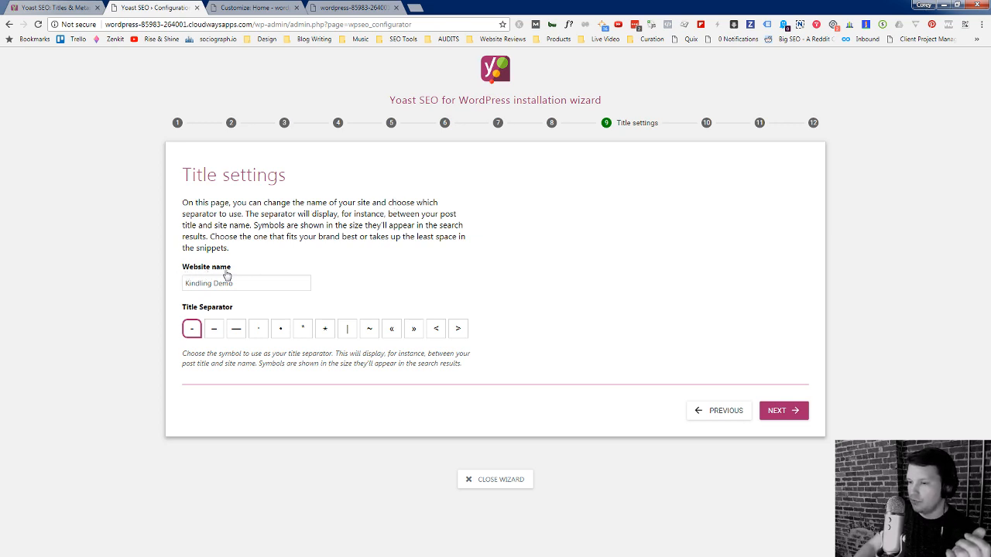
Step: Compare the website name with the site title in the Customizer, set the title separator to "|", and continue to the newsletter page
click(260, 7)
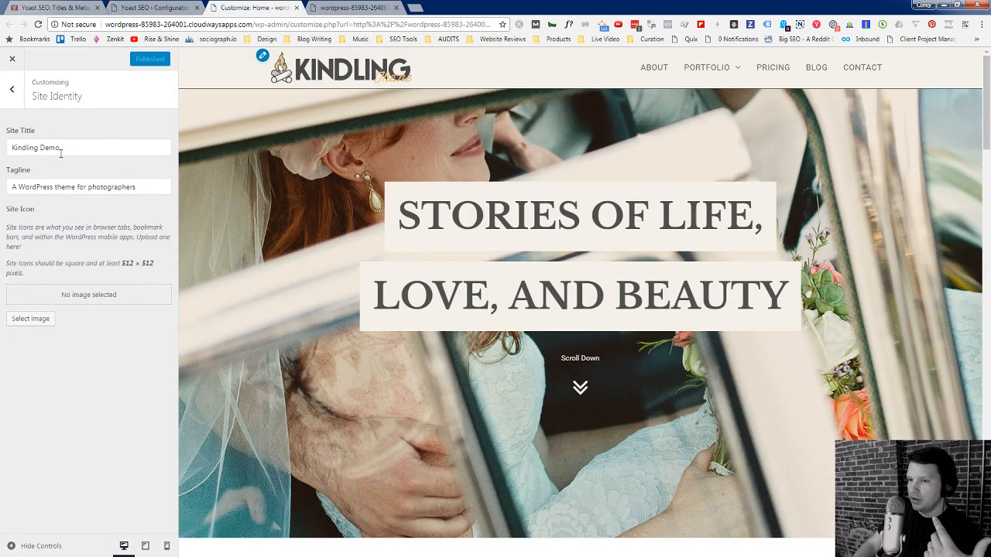
click(159, 7)
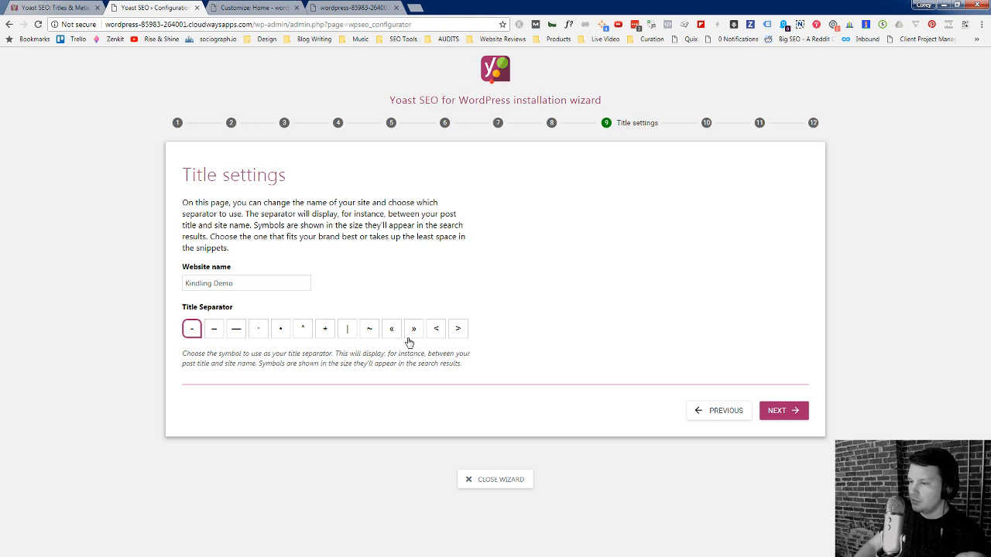
click(348, 332)
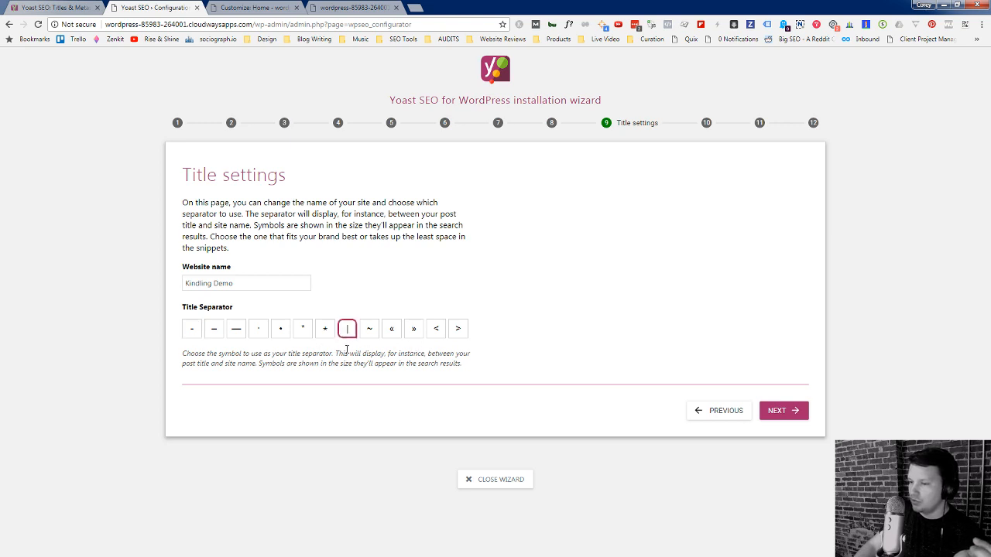
click(192, 333)
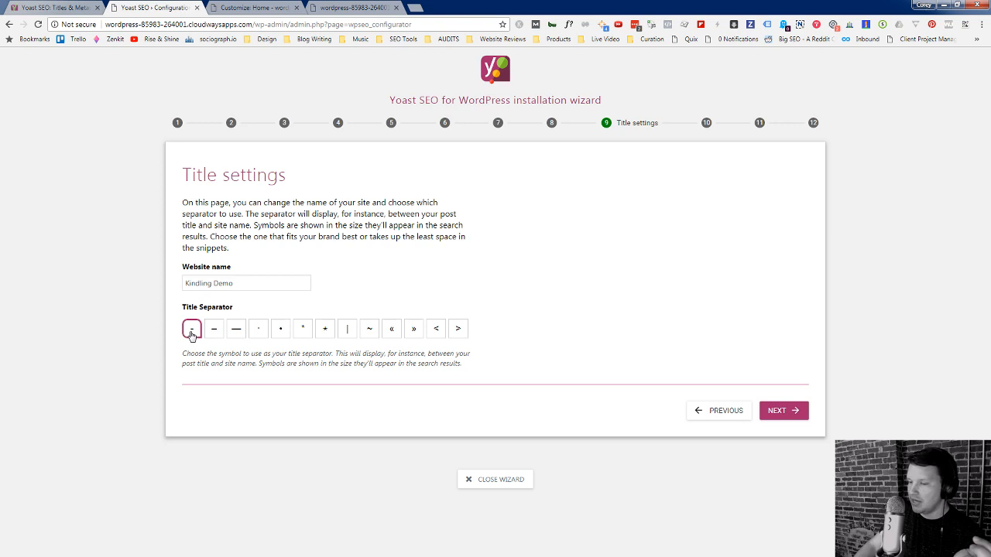
click(347, 334)
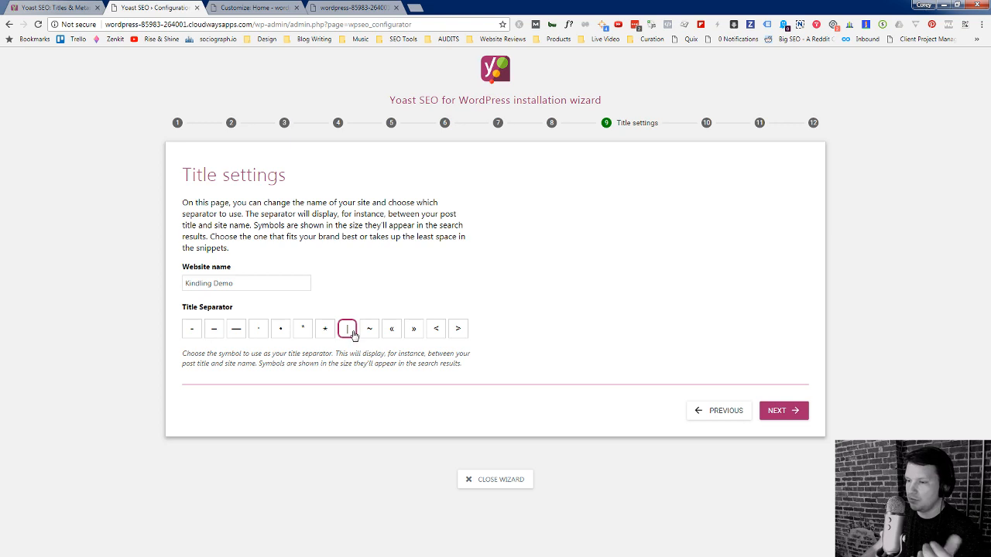
click(797, 410)
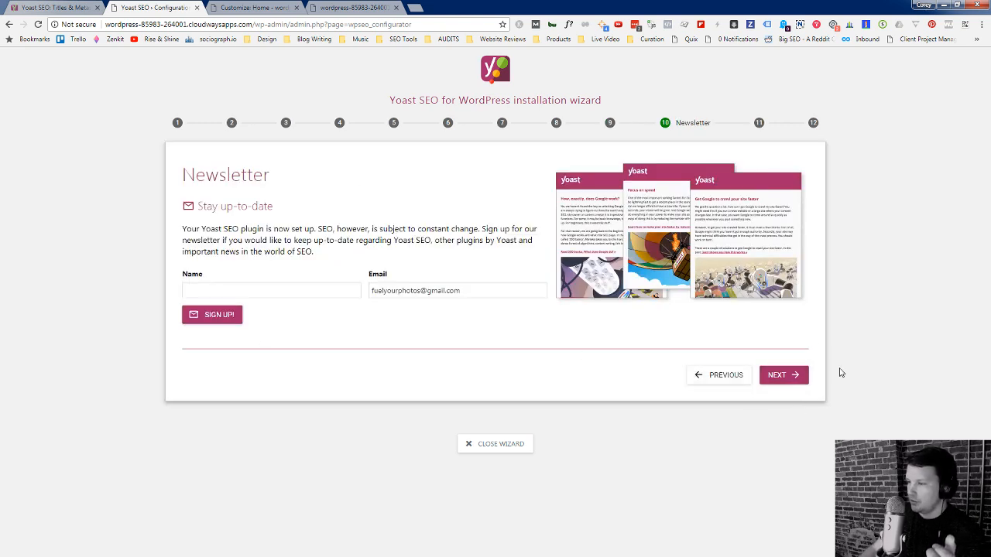
Step: Skip the newsletter signup and product recommendations, and close the completed configuration wizard
click(797, 376)
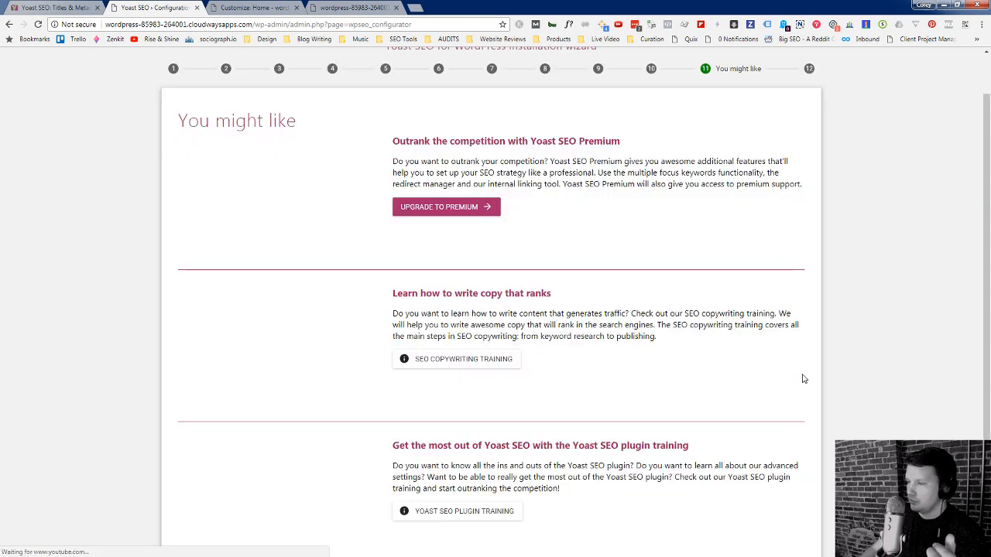
scroll(574, 395, down, 1)
scroll(577, 392, down, 1)
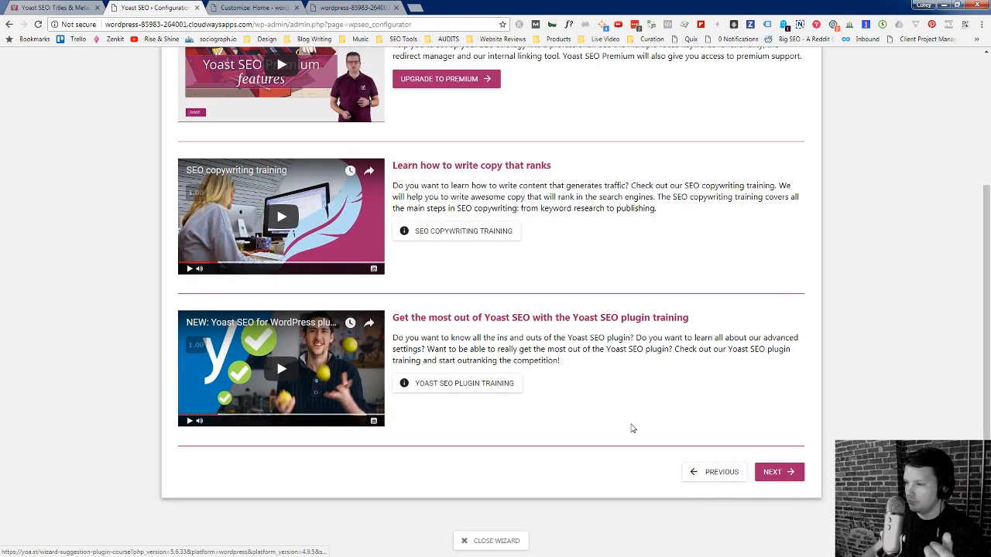
click(774, 471)
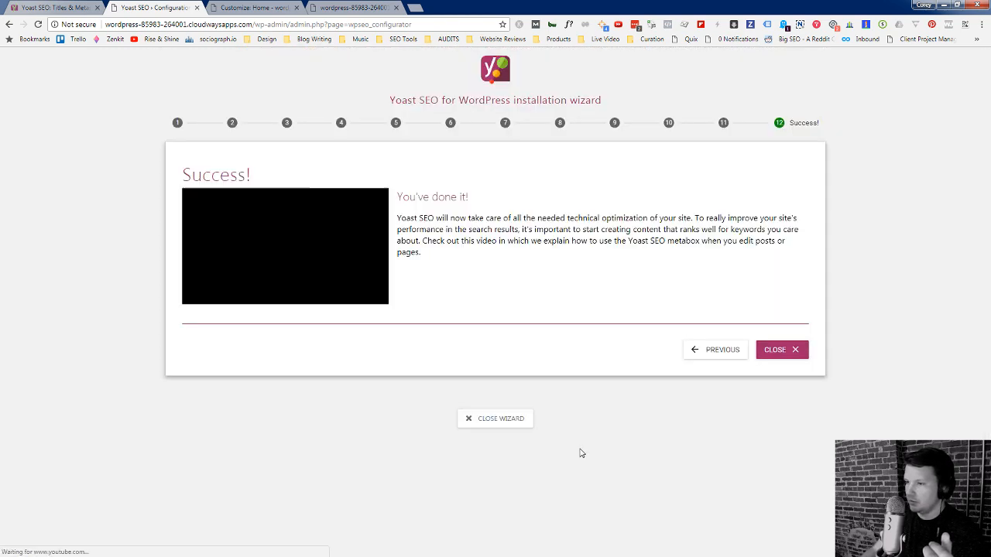
click(781, 349)
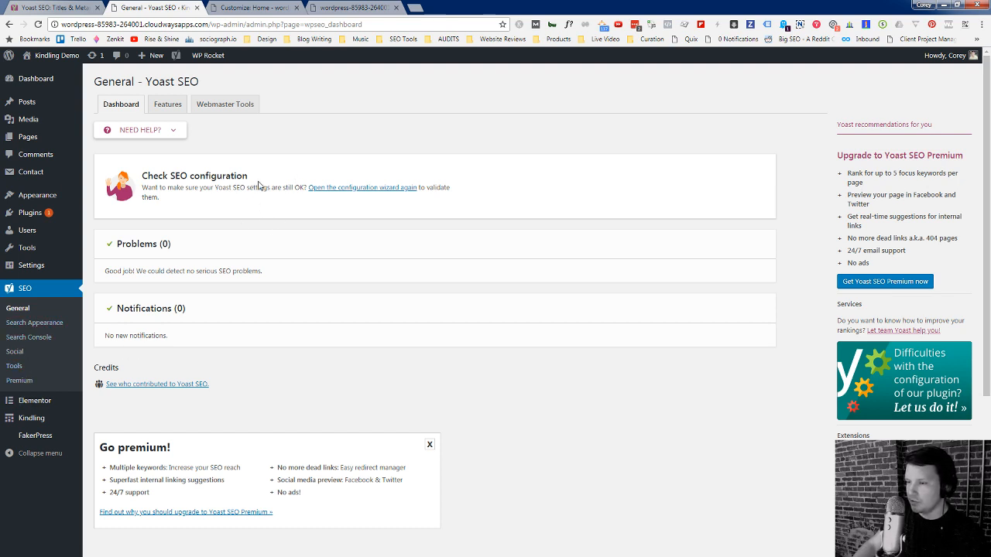
Step: Review the list of Yoast SEO features and read the explanation of the SEO analysis feature
click(168, 106)
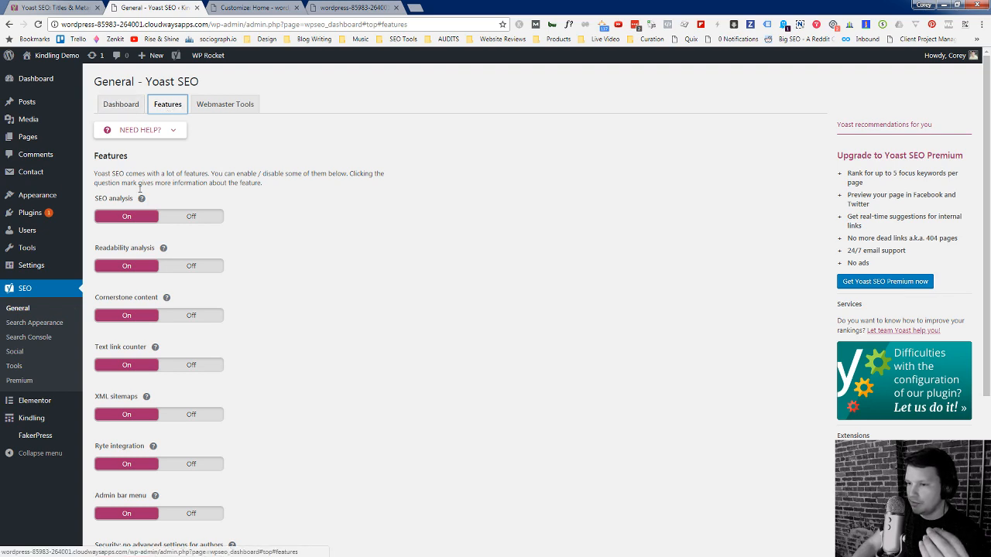
scroll(141, 463, down, 3)
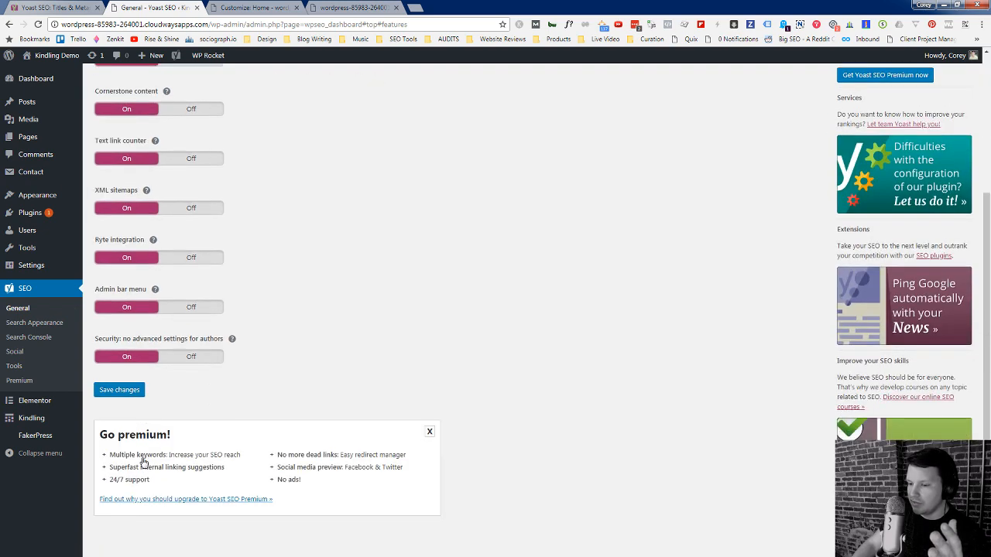
scroll(141, 461, up, 3)
scroll(141, 495, down, 3)
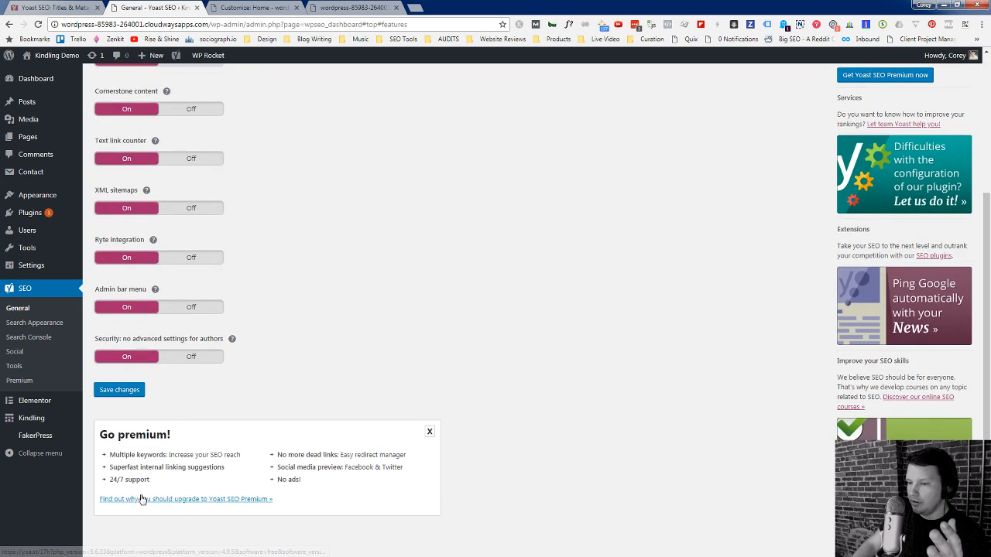
scroll(141, 495, up, 3)
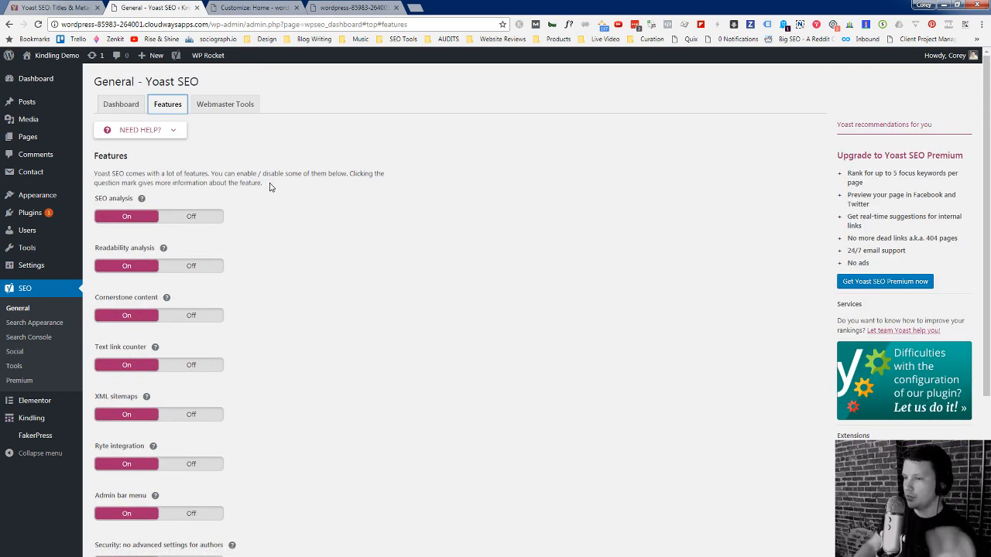
click(141, 199)
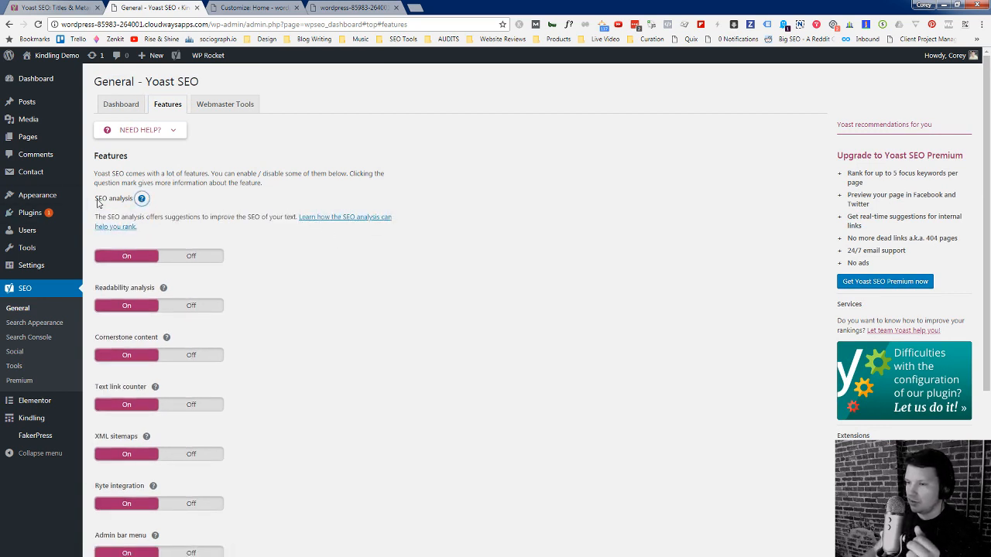
click(143, 200)
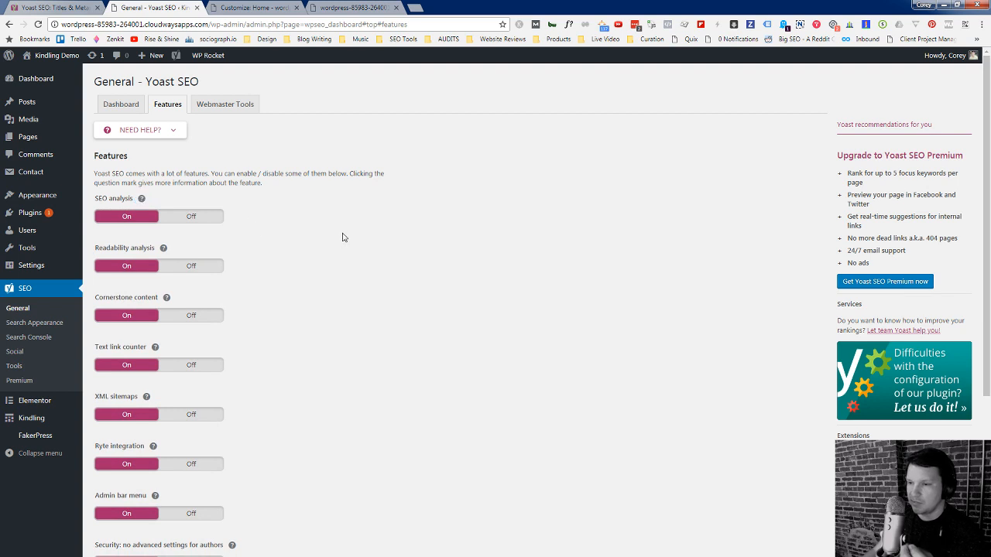
drag(98, 198, 143, 199)
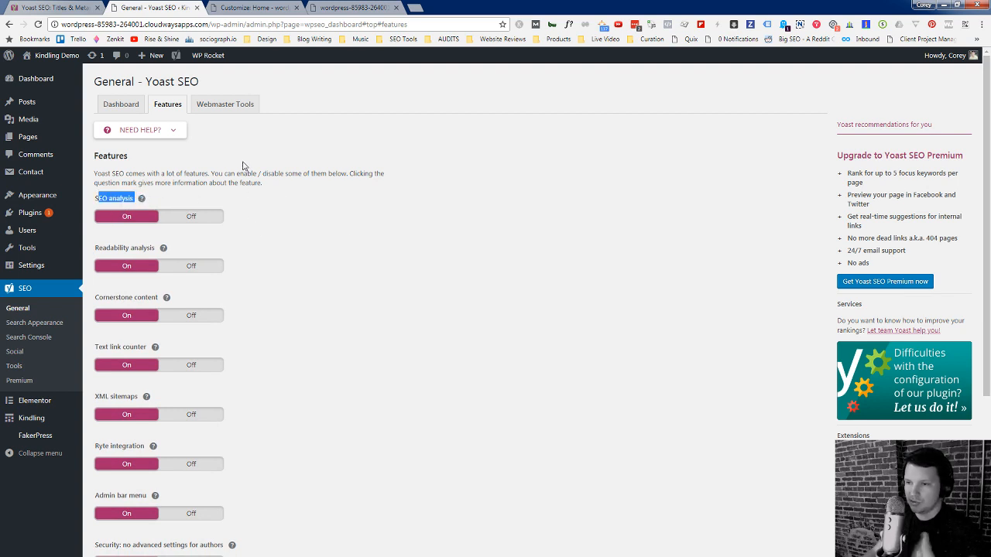
click(201, 179)
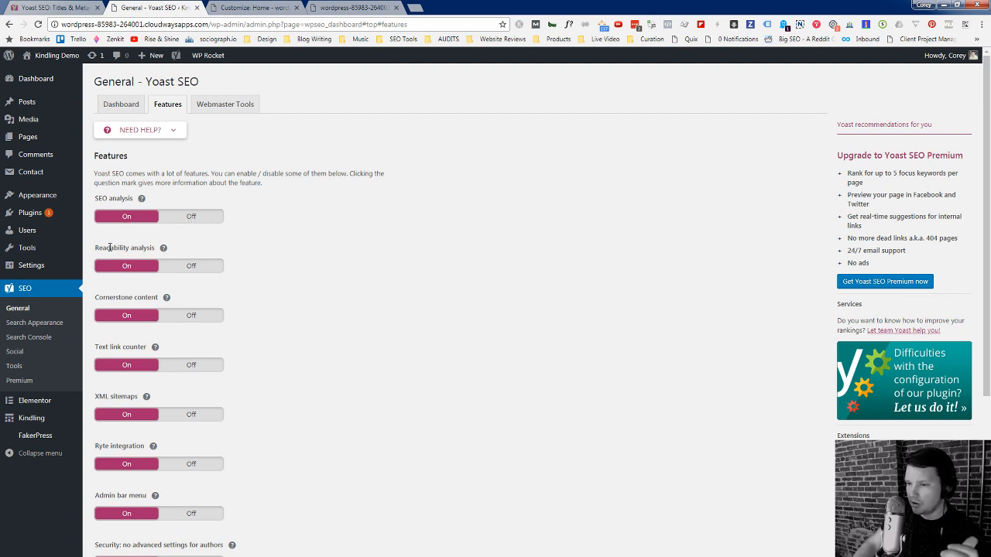
Step: Turn off the readability analysis feature
click(176, 269)
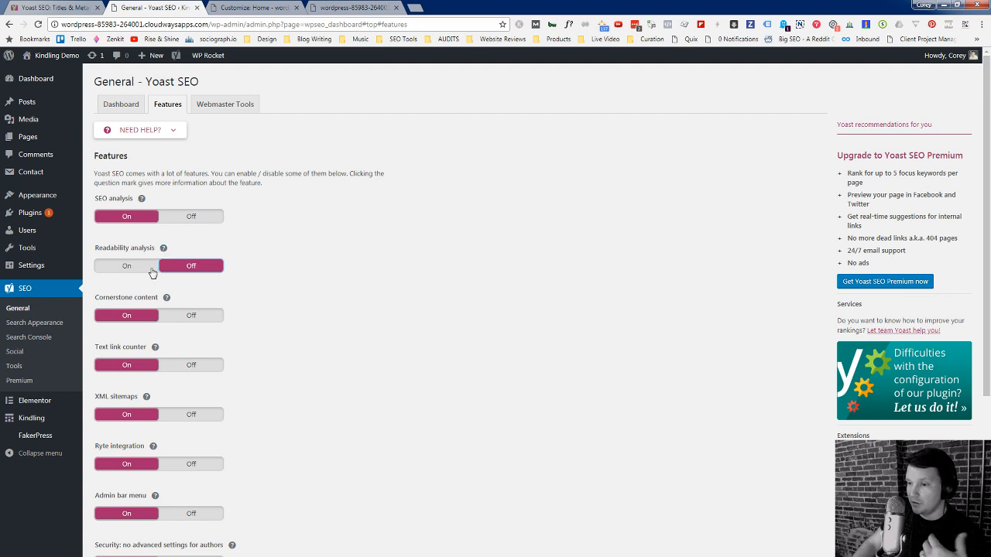
scroll(195, 294, down, 1)
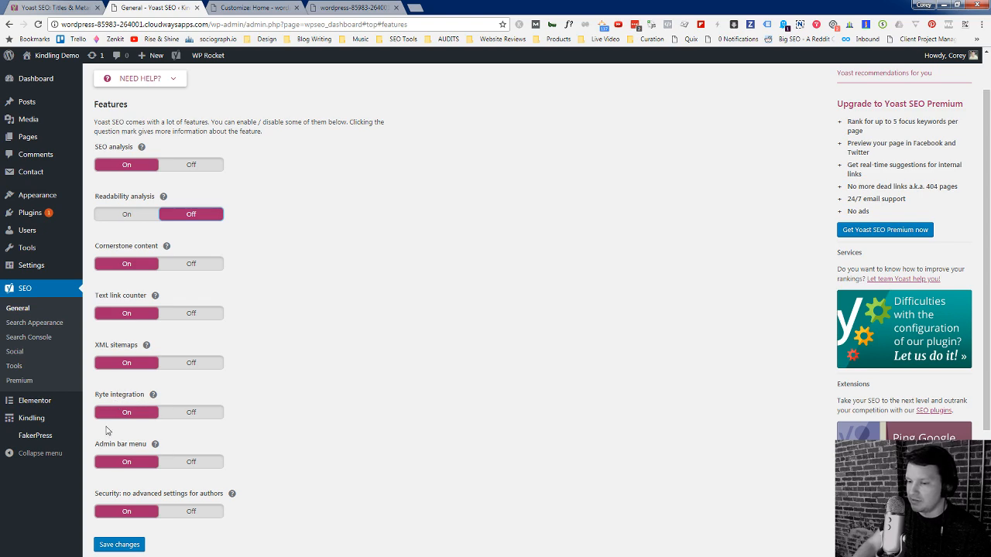
scroll(116, 418, down, 1)
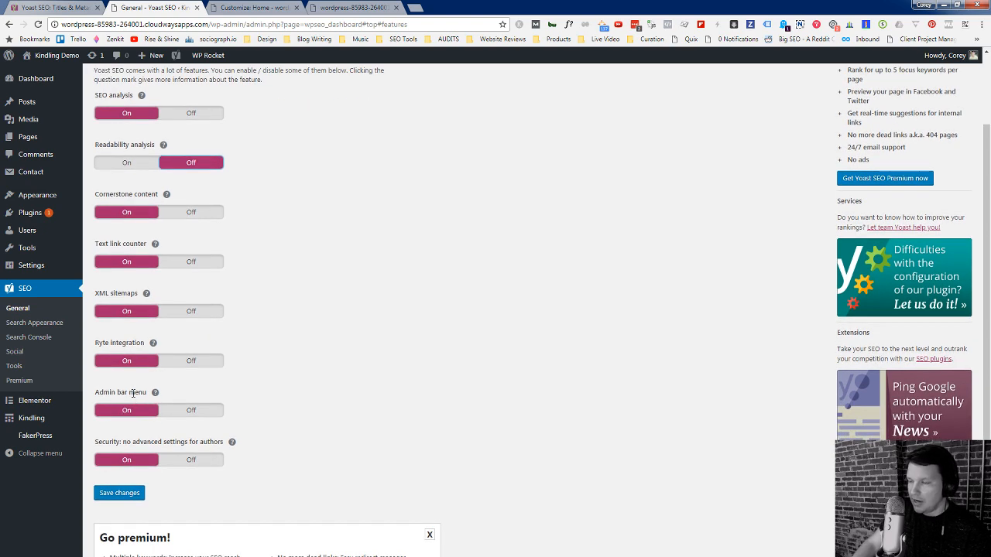
click(194, 411)
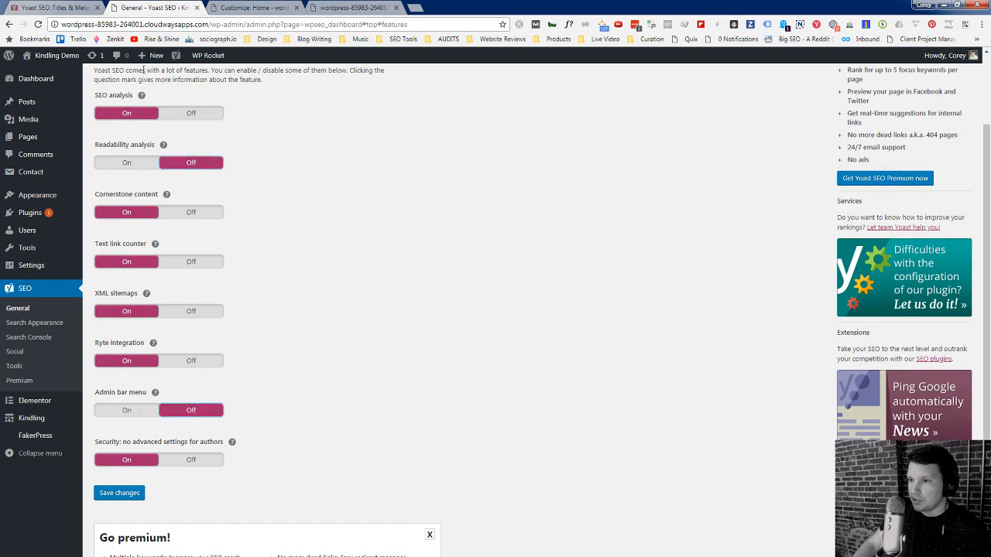
mouse_move(171, 57)
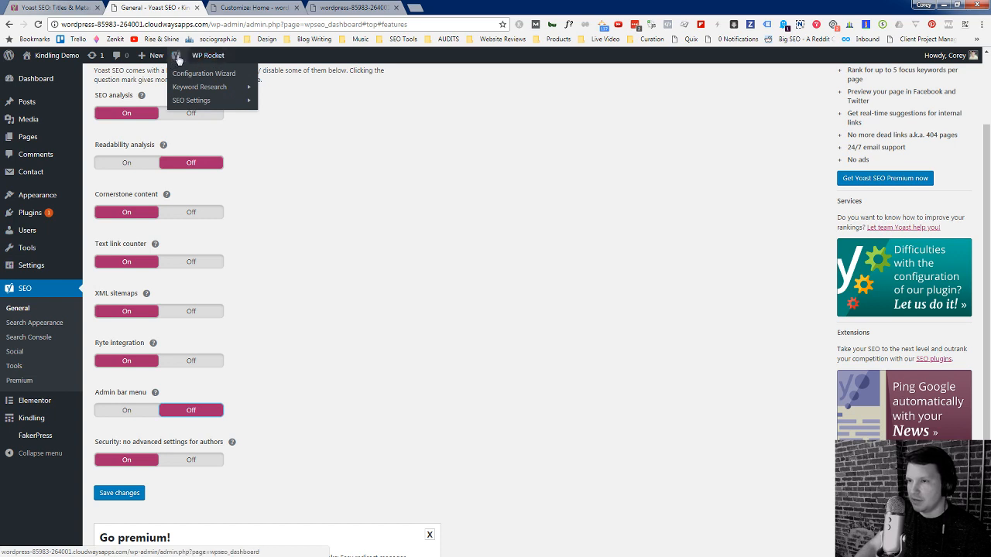
click(137, 411)
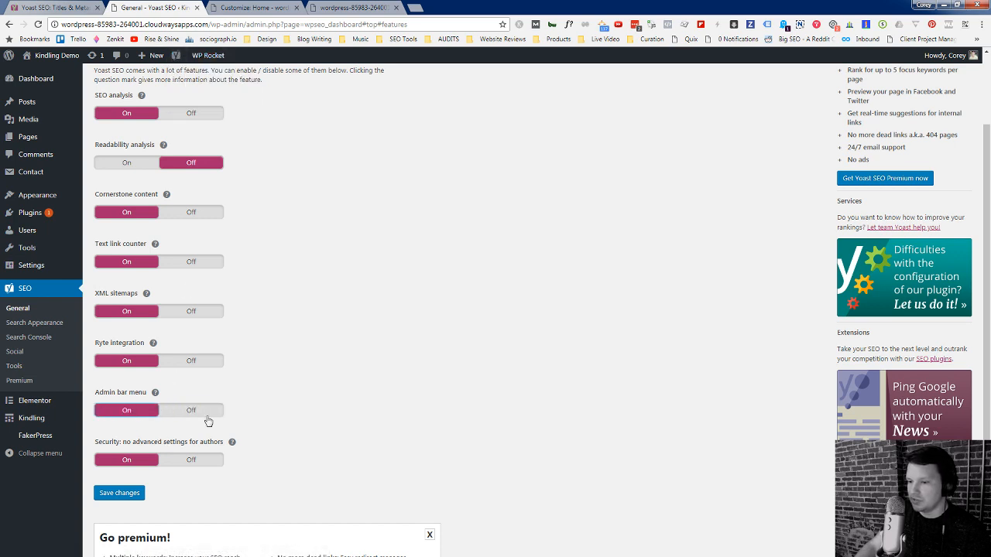
mouse_move(177, 57)
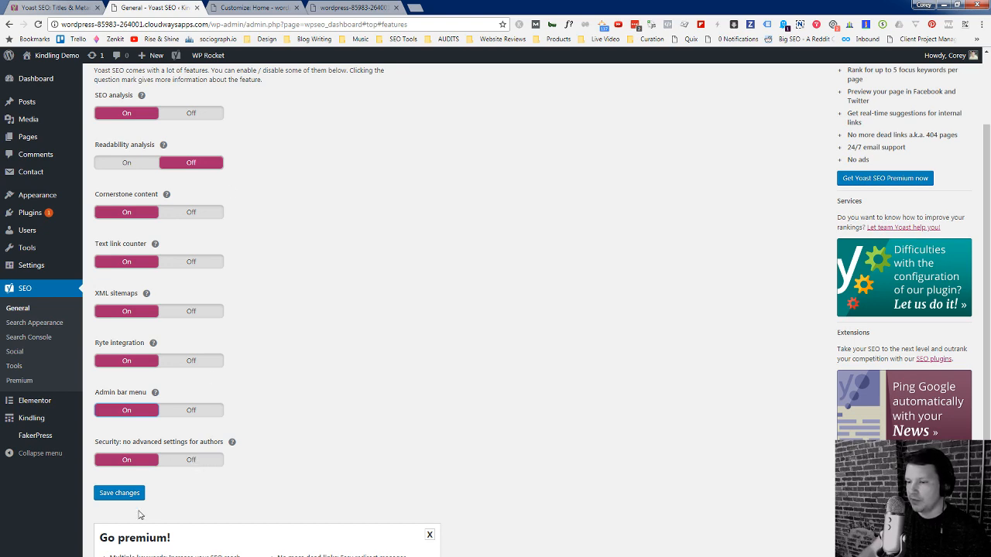
Step: Save the feature settings and go to the Google verification code field in the Webmaster Tools settings
click(130, 495)
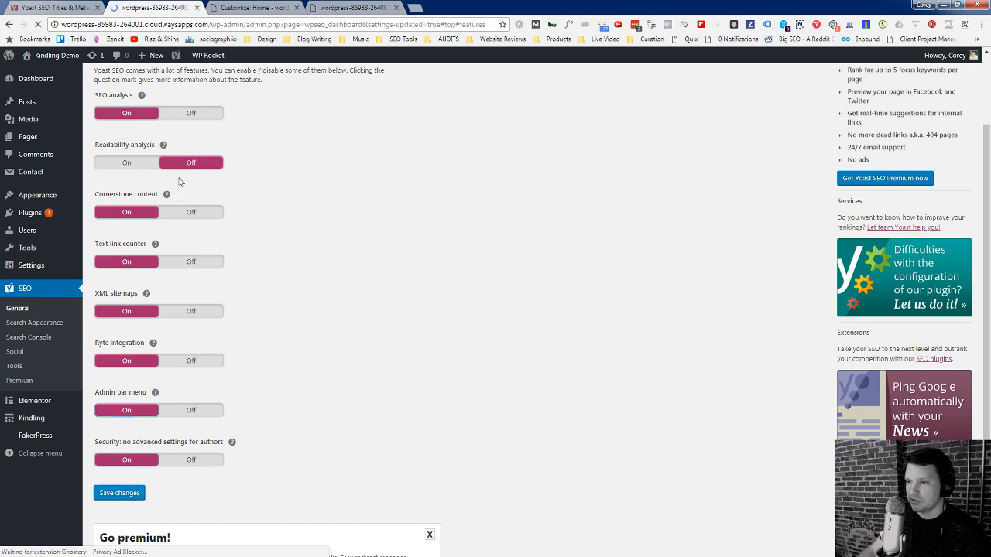
click(226, 140)
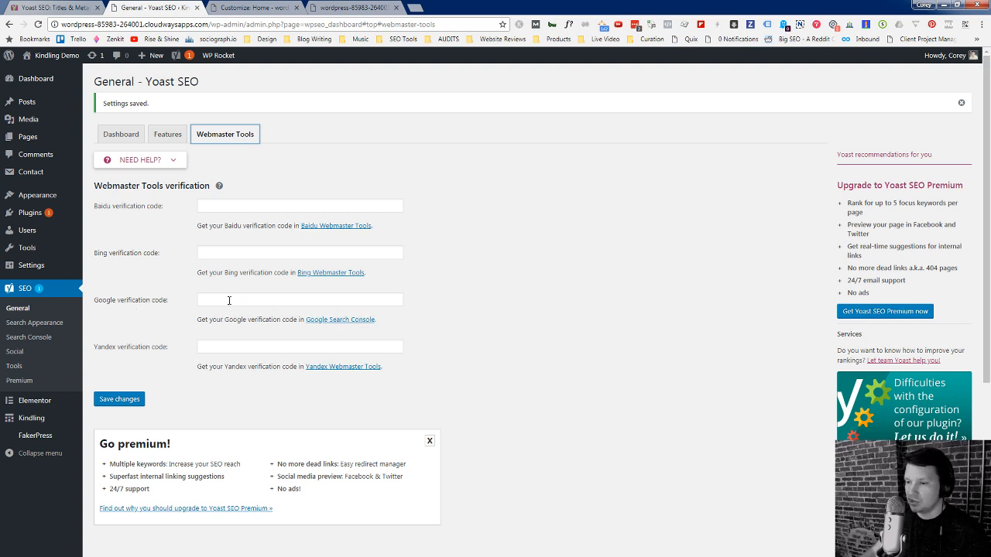
click(229, 300)
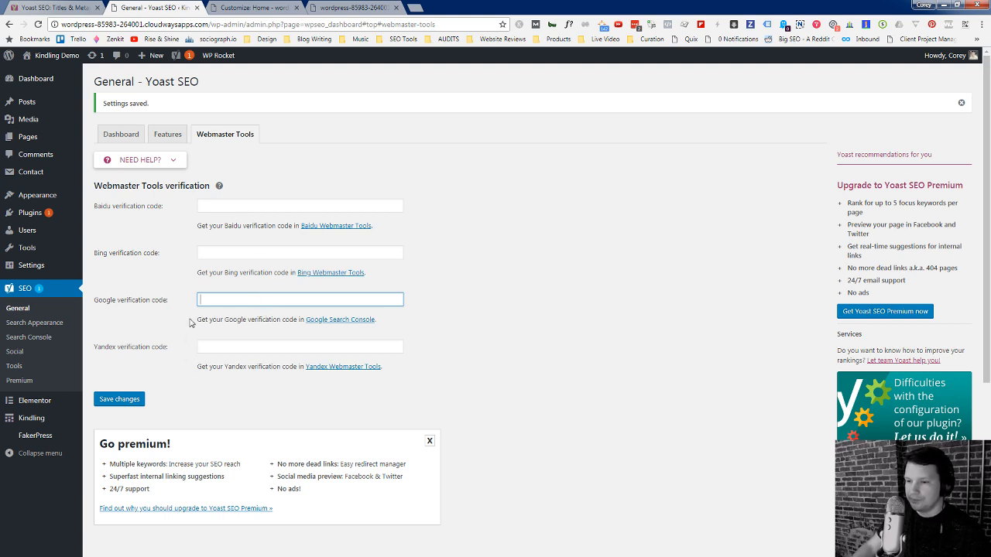
Step: Open the Search Appearance settings and review the content type options for posts and pages
click(55, 326)
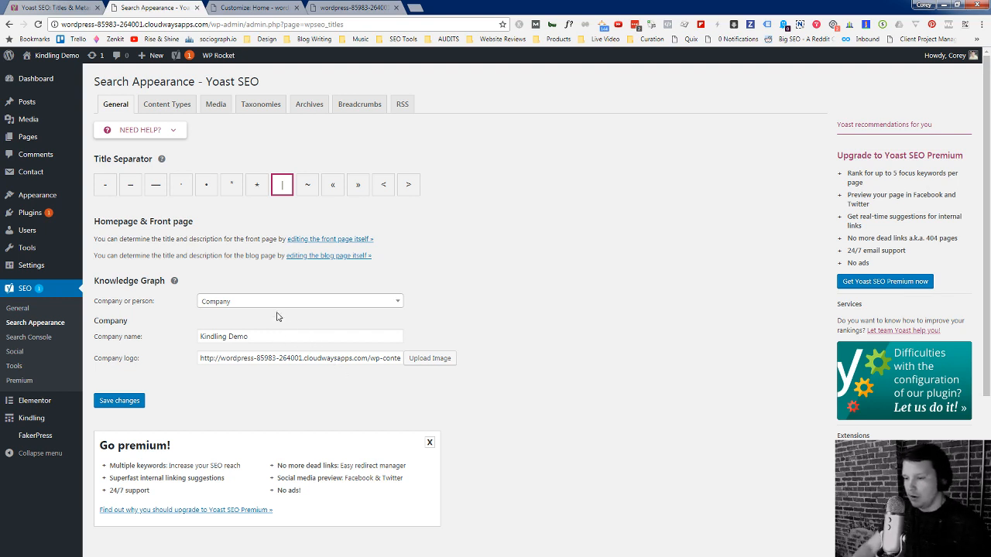
click(159, 106)
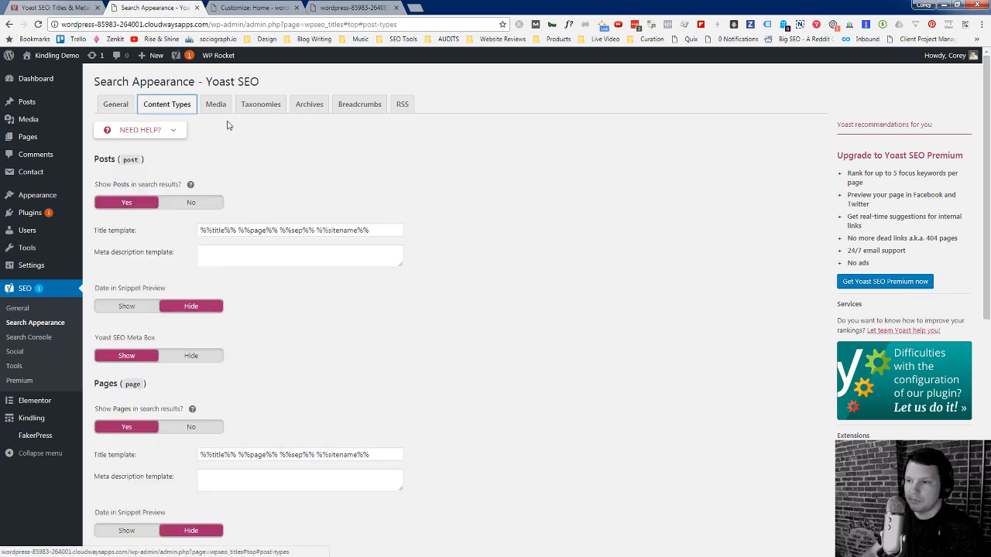
scroll(275, 278, down, 6)
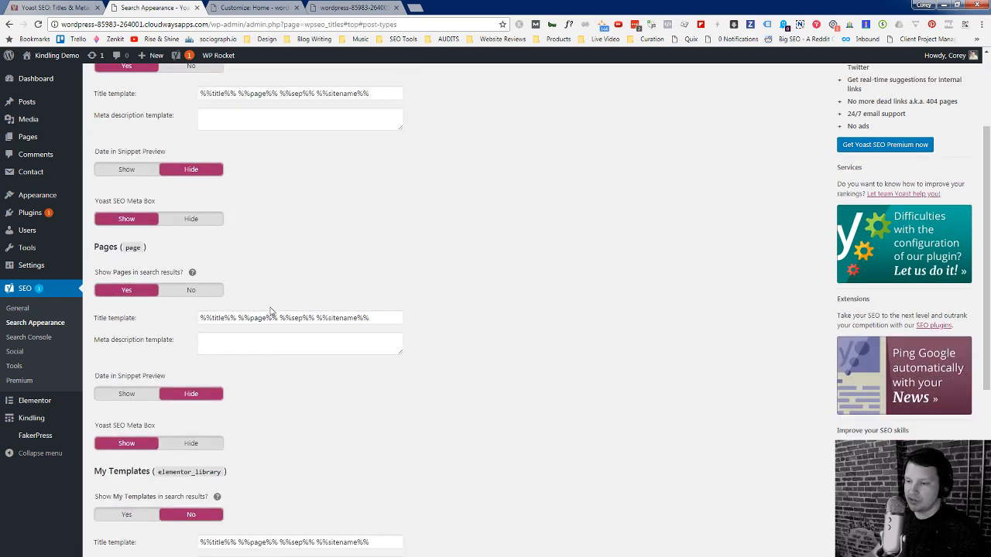
scroll(248, 310, up, 6)
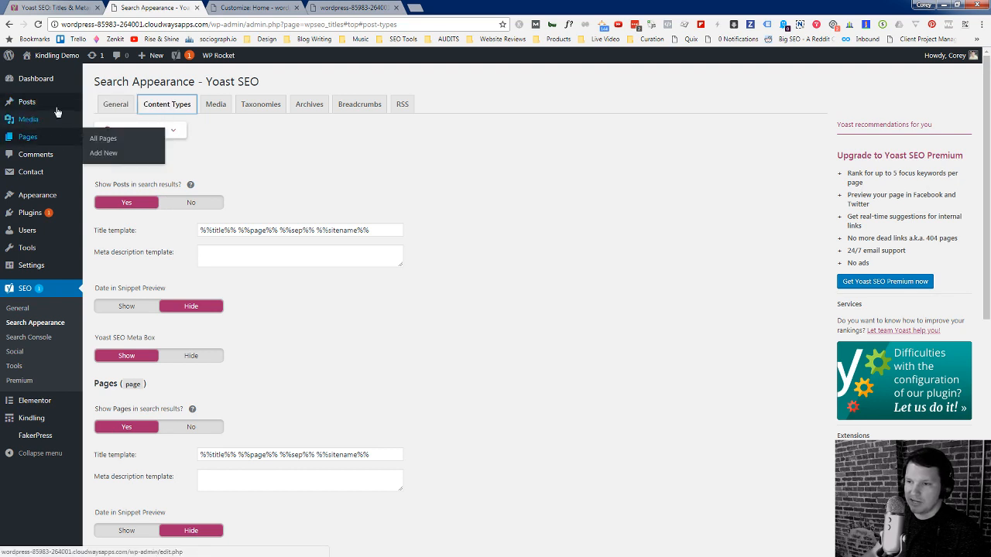
mouse_move(54, 144)
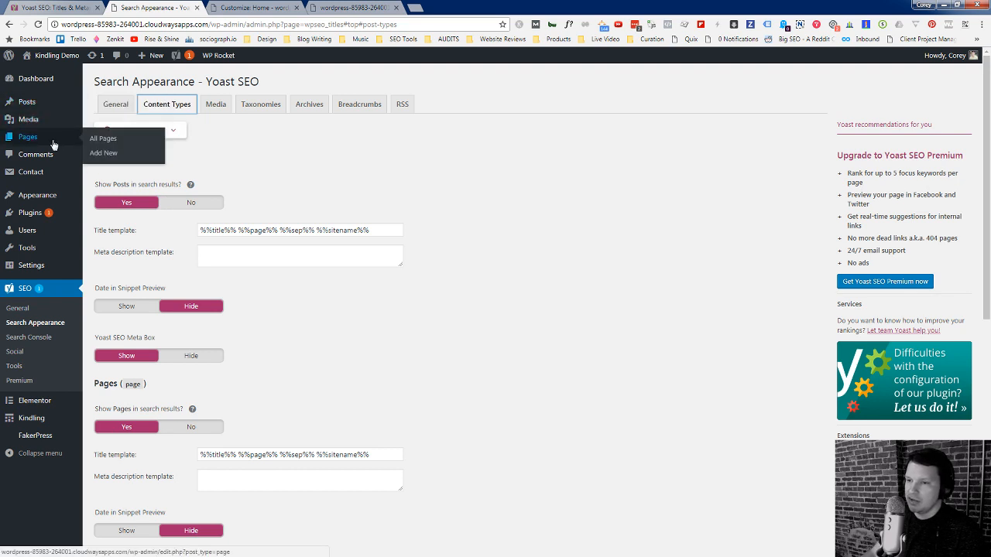
mouse_move(48, 98)
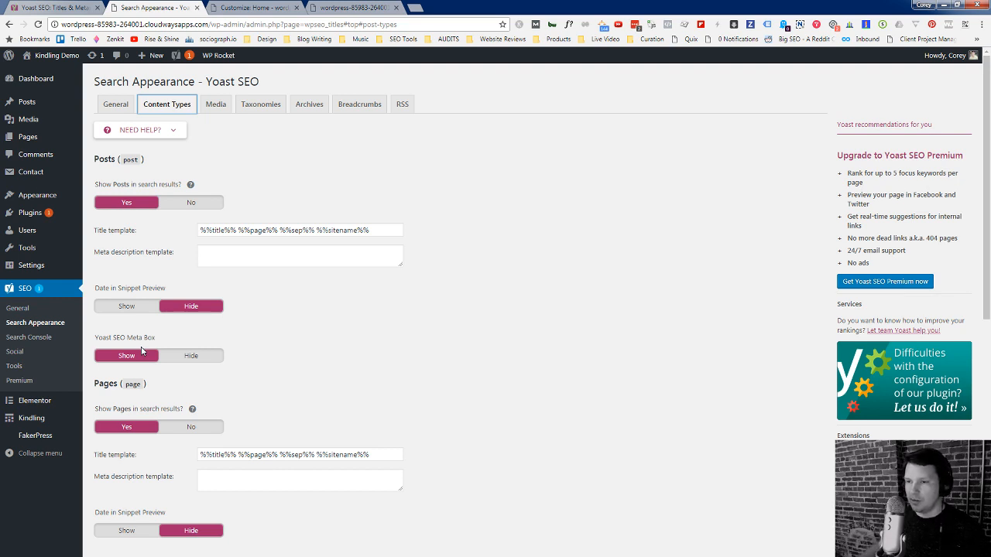
Step: Open the post "Larger Image Size Test" from the posts list and examine its Yoast SEO meta box
mouse_move(29, 109)
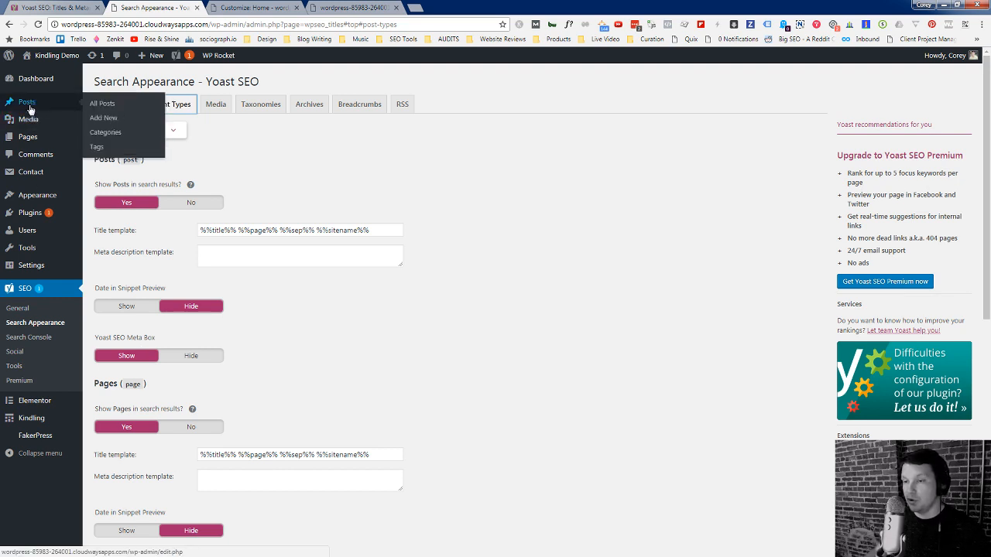
click(100, 104)
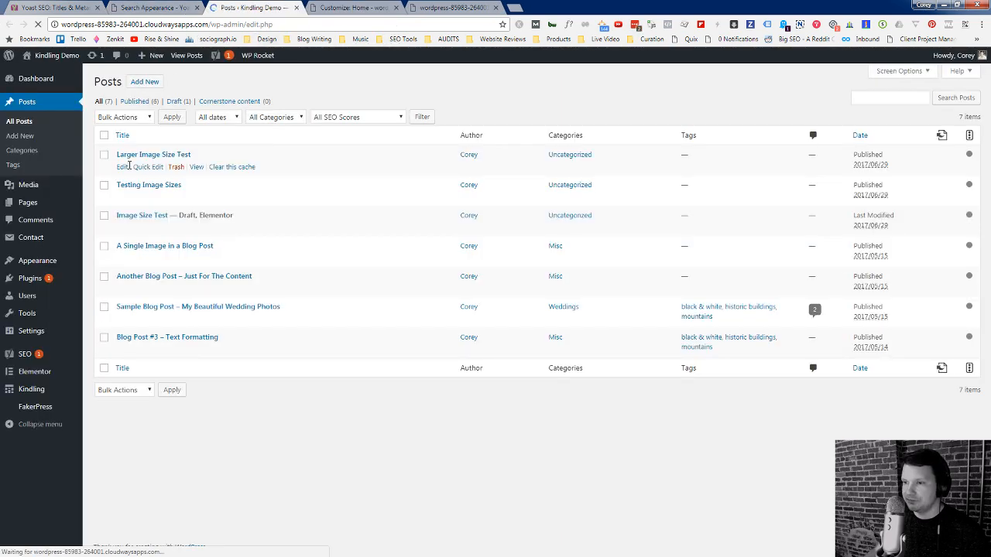
click(143, 156)
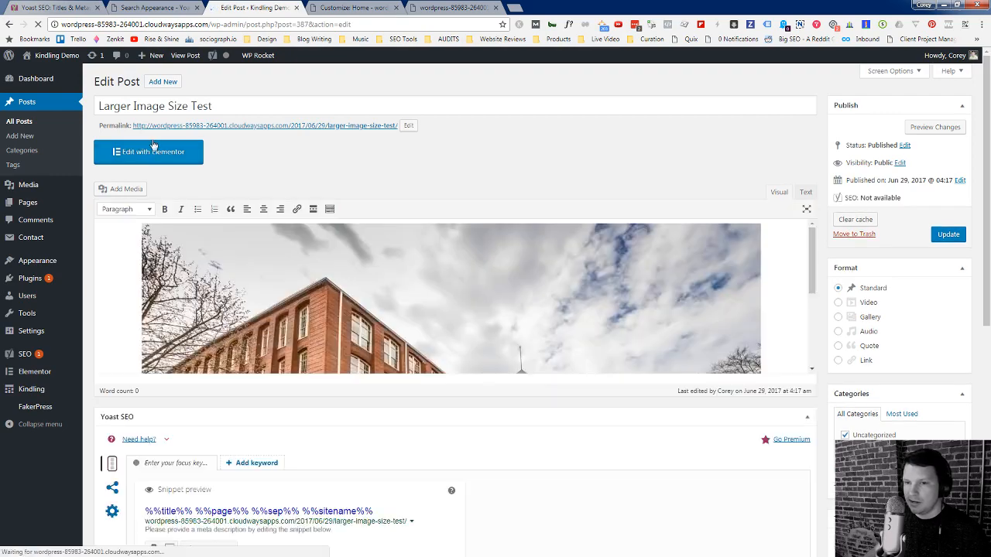
scroll(784, 190, down, 8)
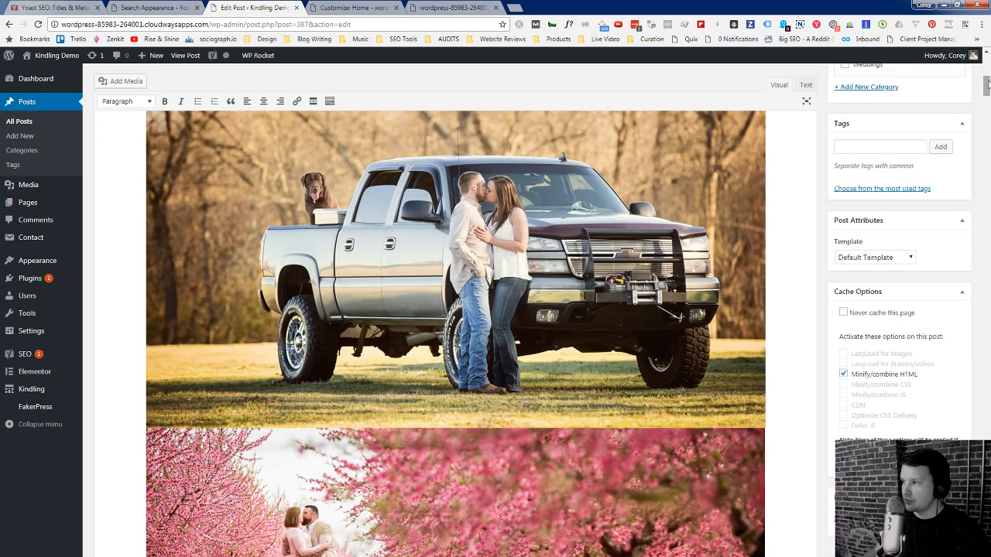
drag(986, 85, 964, 461)
scroll(110, 275, down, 15)
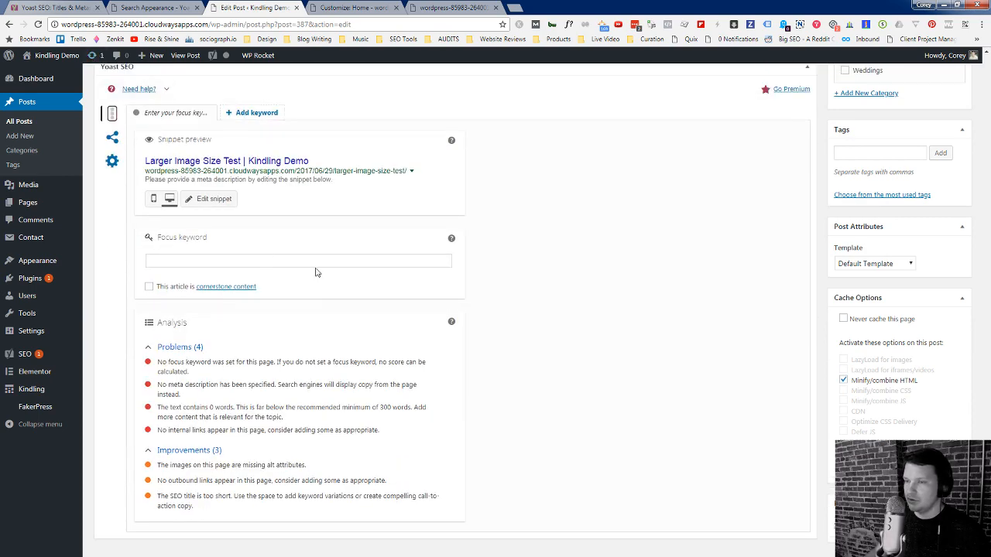
scroll(503, 319, down, 1)
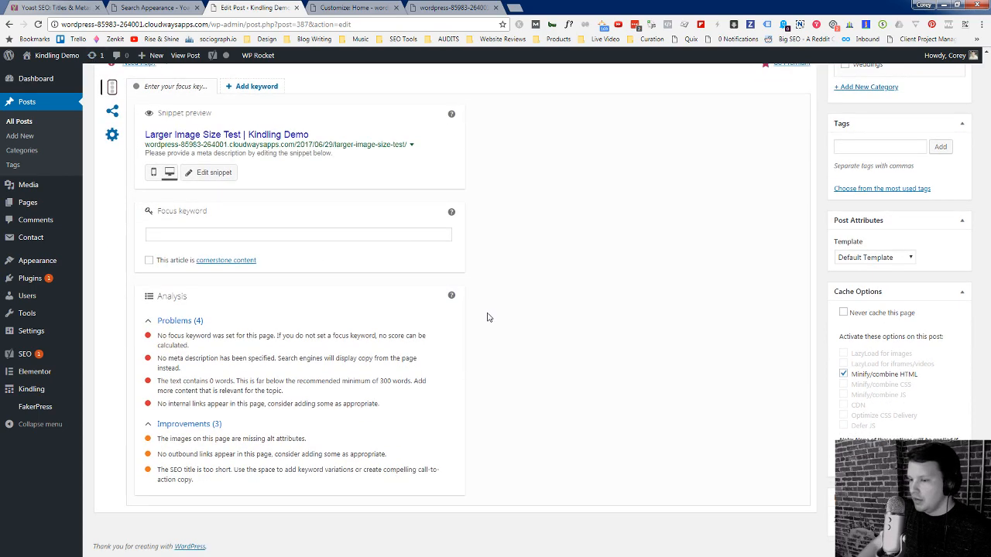
Step: Return to the Search Appearance settings and review the taxonomy, general and content type options, including those for My Templates
click(151, 8)
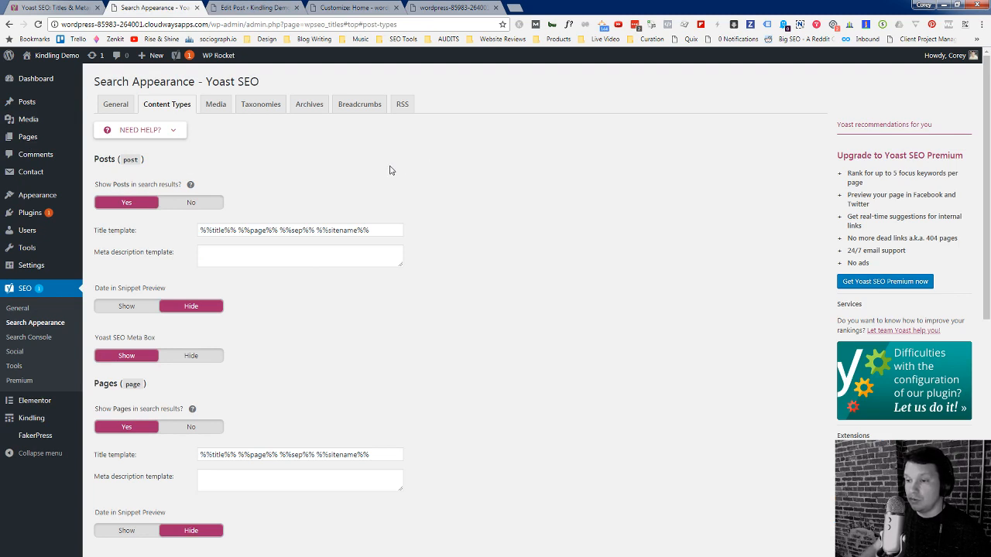
click(272, 106)
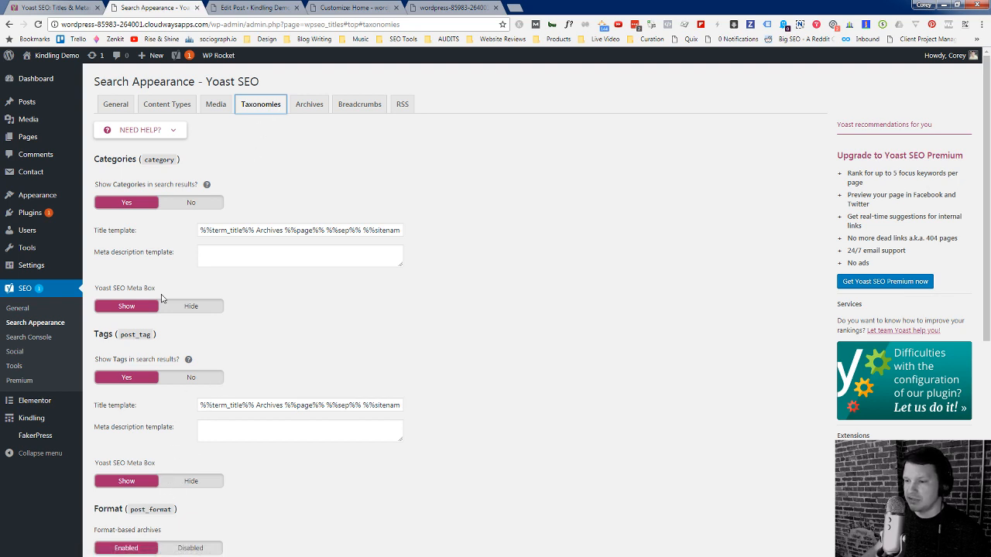
click(111, 115)
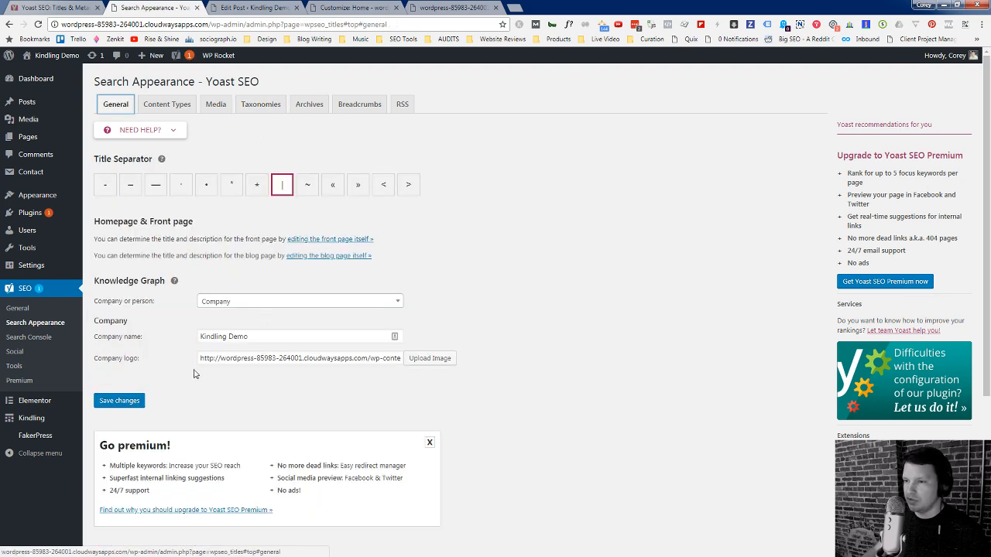
click(149, 109)
scroll(193, 367, down, 6)
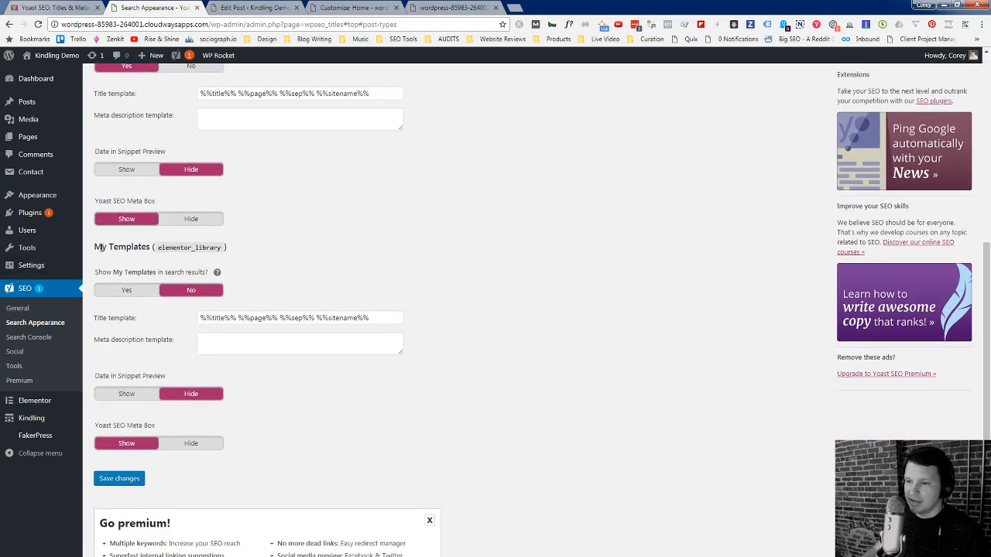
mouse_move(62, 401)
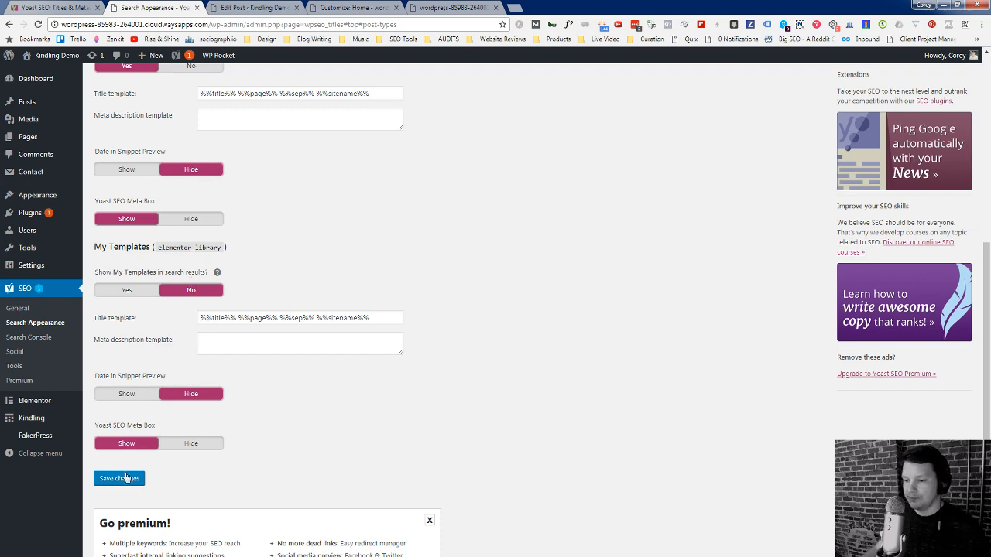
click(126, 477)
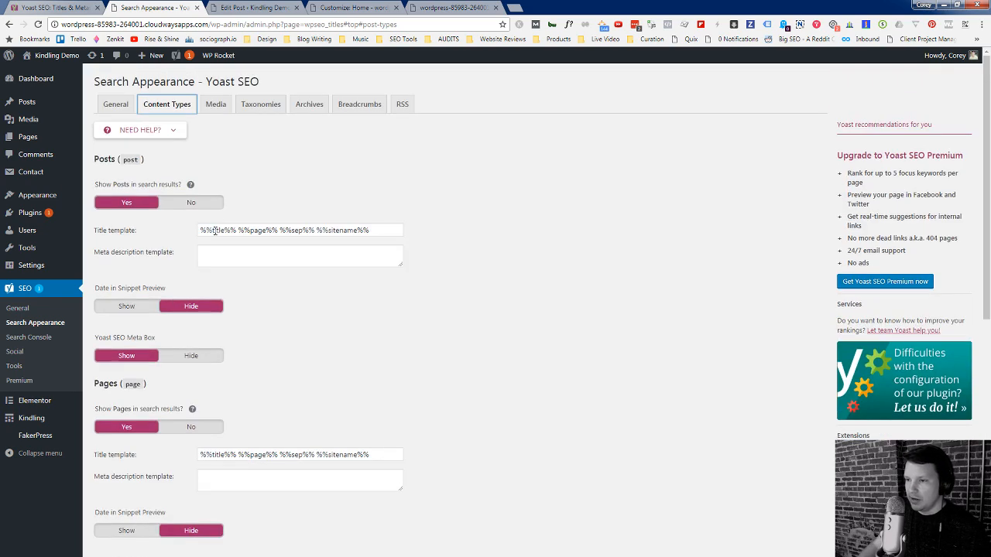
Step: Compare the Media attachment URL setting with the search appearance options for Posts, Pages and My Templates
click(216, 108)
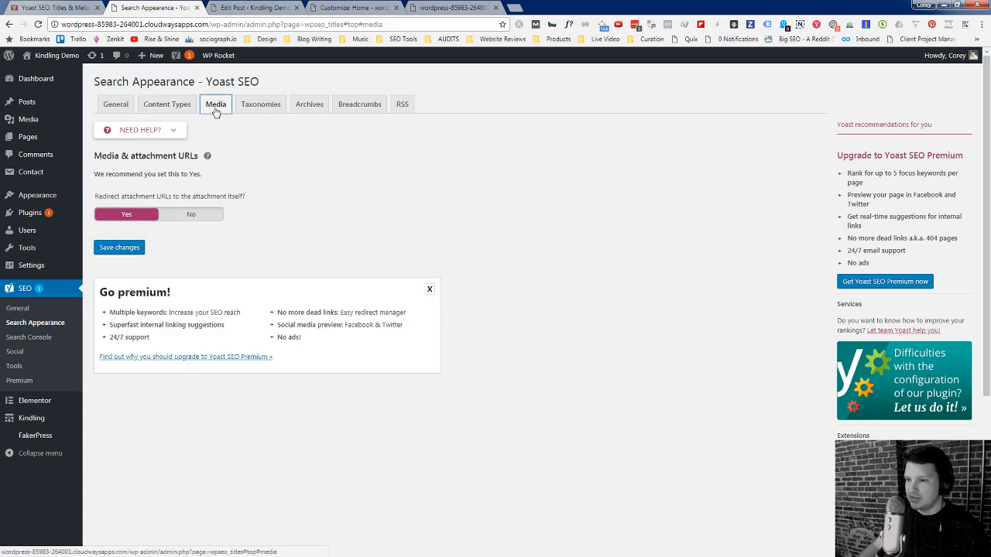
click(168, 109)
scroll(164, 395, down, 3)
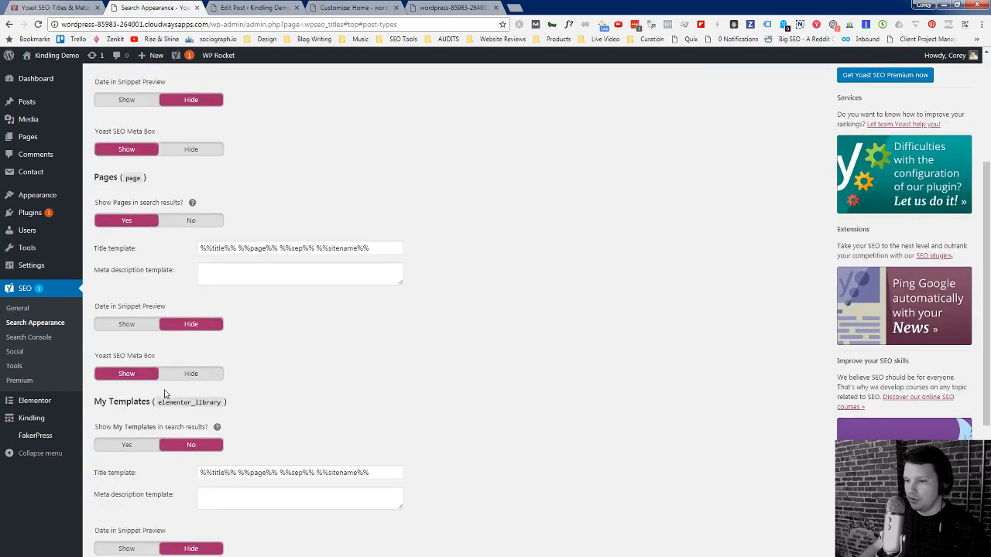
scroll(164, 394, down, 3)
scroll(175, 233, up, 6)
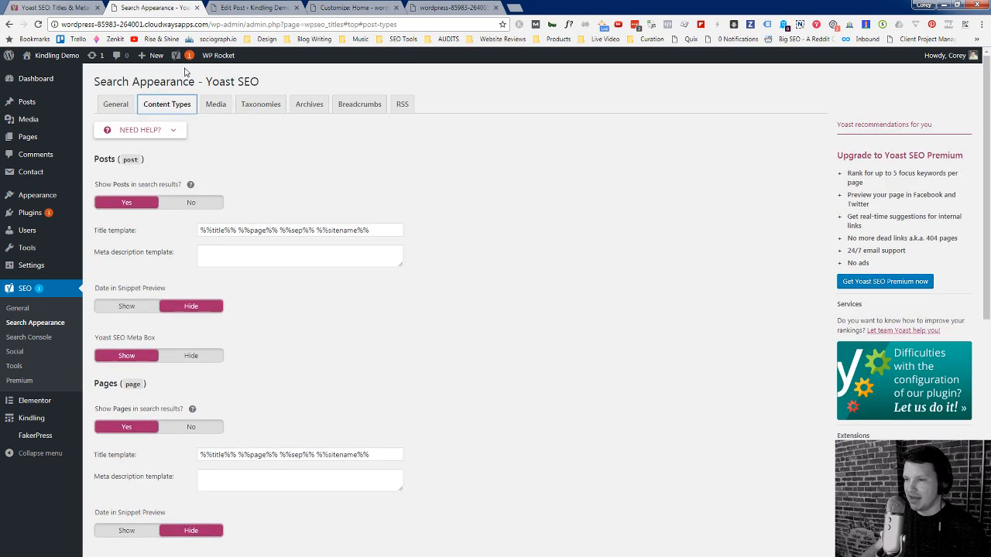
click(215, 106)
click(170, 104)
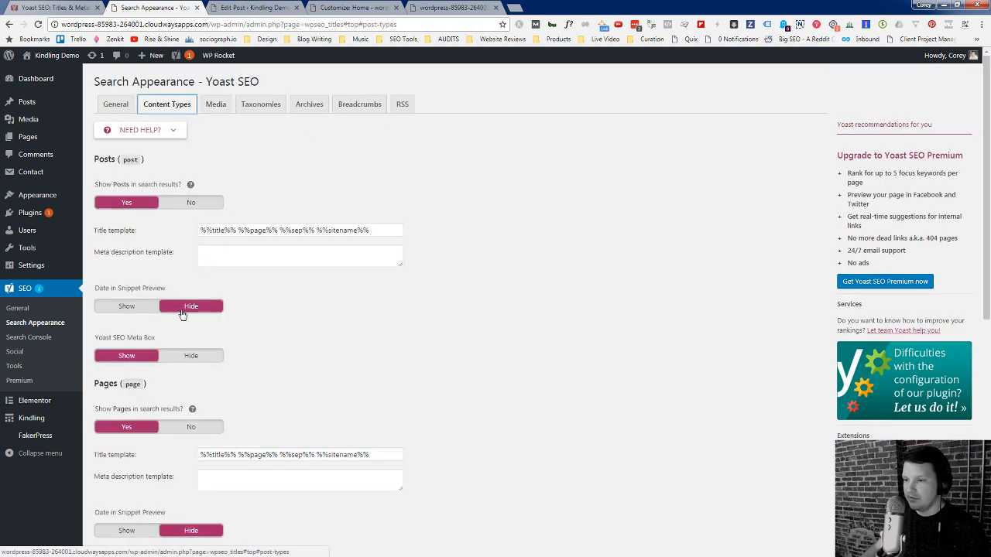
scroll(185, 318, down, 4)
scroll(185, 323, up, 3)
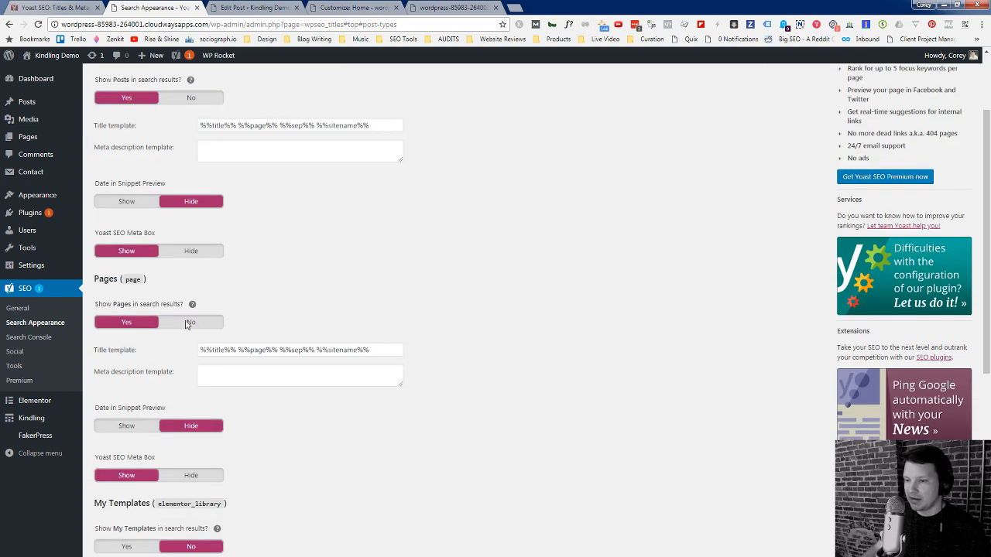
scroll(186, 326, up, 5)
Step: Try setting the attachment URL redirect and showing Posts in search results to No, and return both to Yes
click(216, 104)
click(165, 219)
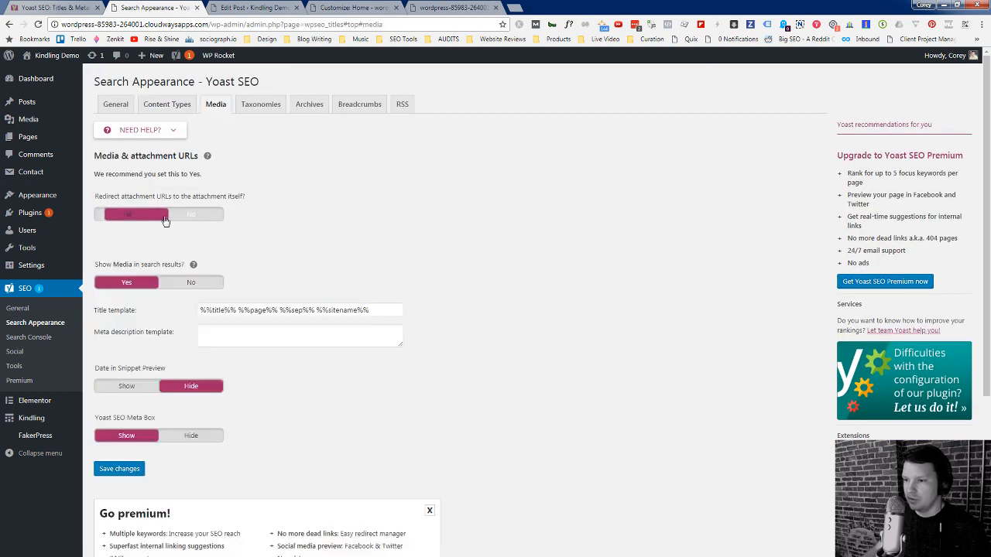
click(169, 104)
click(188, 204)
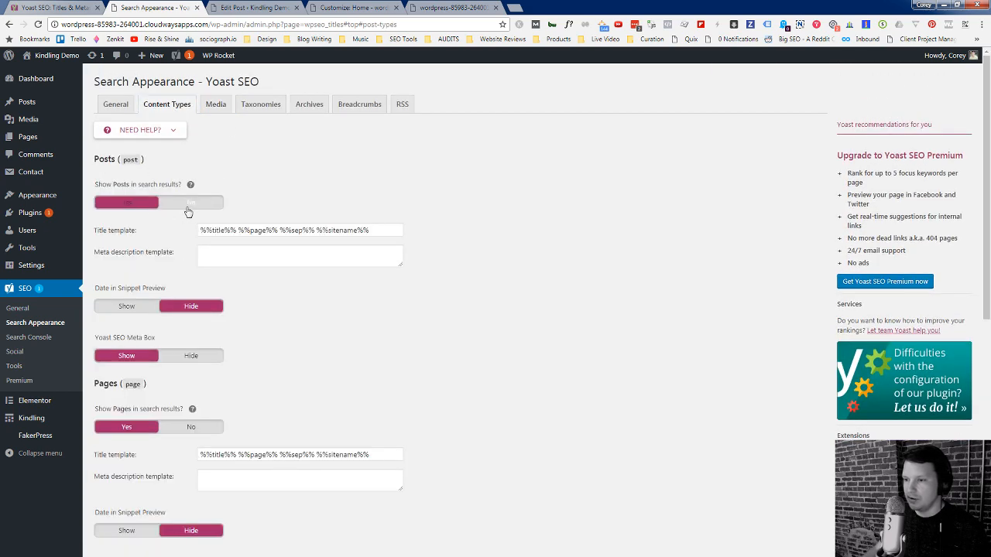
click(216, 104)
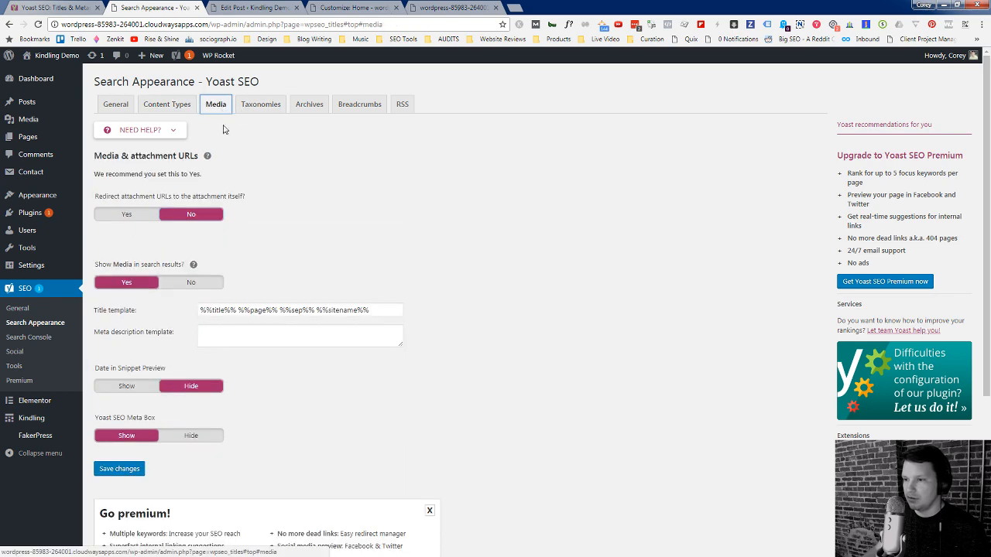
click(157, 221)
click(165, 103)
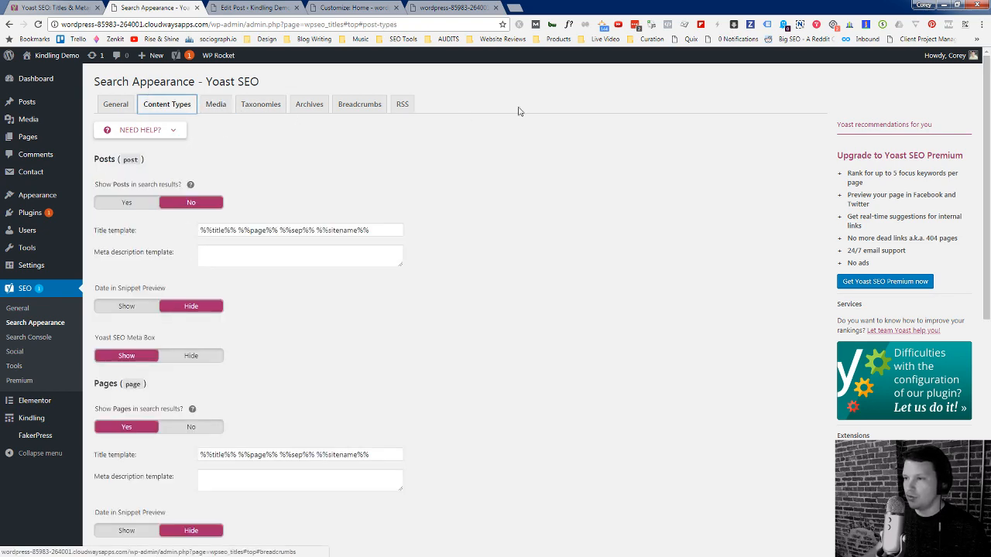
click(127, 204)
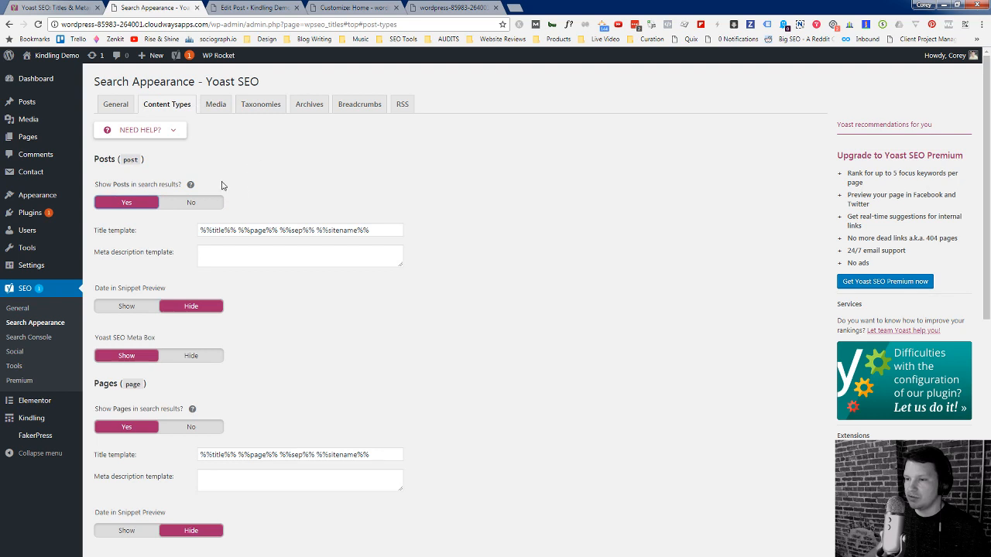
Step: Set redirecting attachment URLs to the attachment itself to No in the Media search appearance settings
click(217, 113)
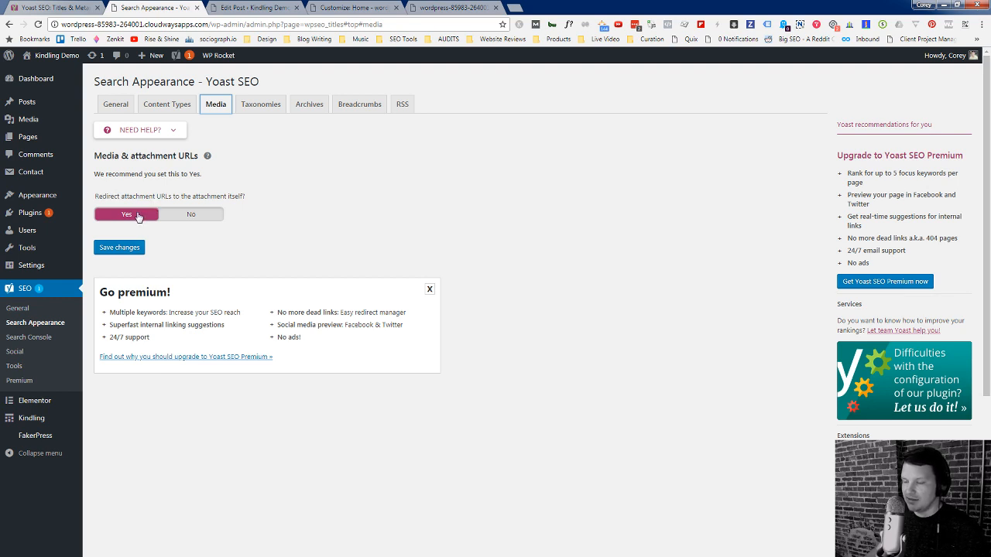
click(193, 215)
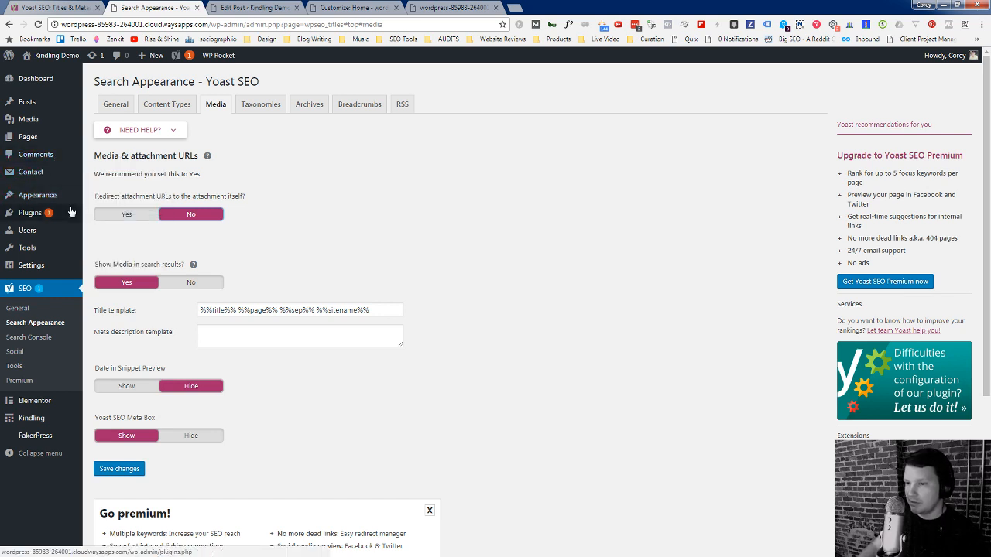
Step: Open the Media Library in a new browser tab and inspect the URL of the image testing-image-quality-0019.jpg in its attachment details
mouse_move(35, 122)
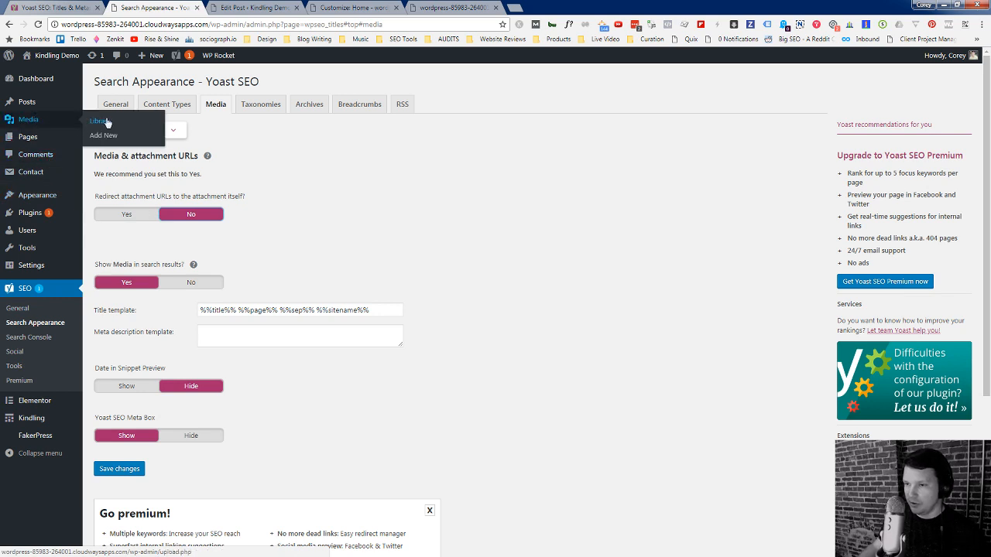
middle_click(144, 125)
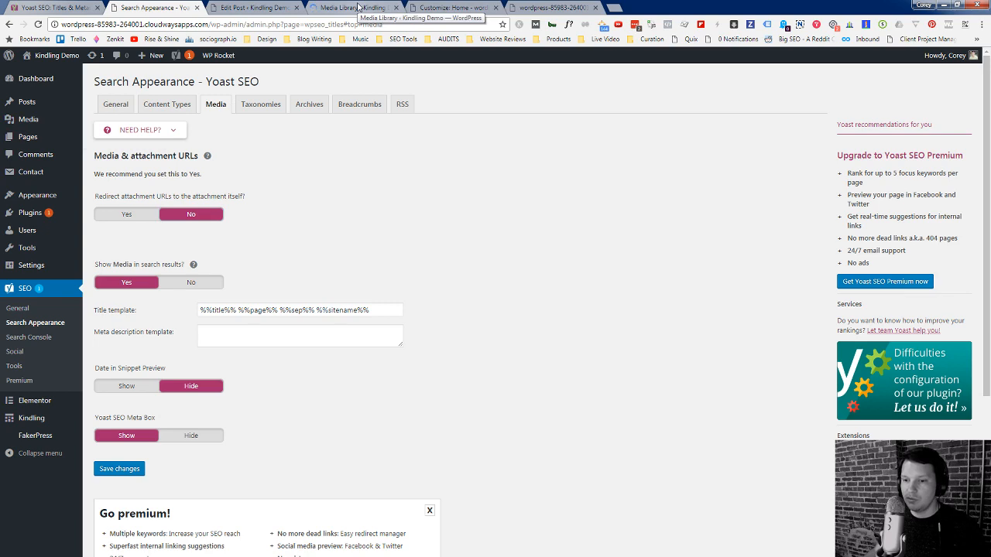
click(358, 7)
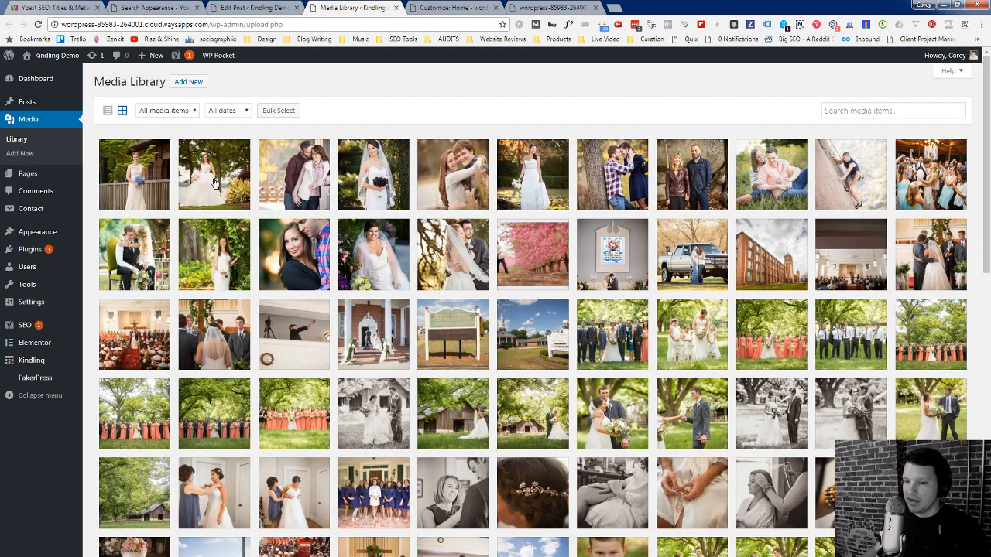
click(219, 190)
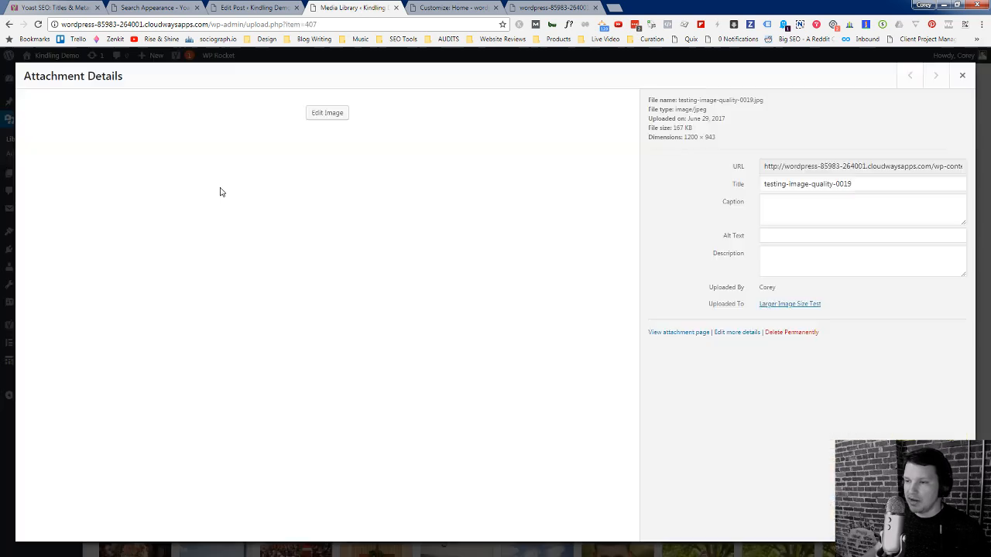
click(849, 168)
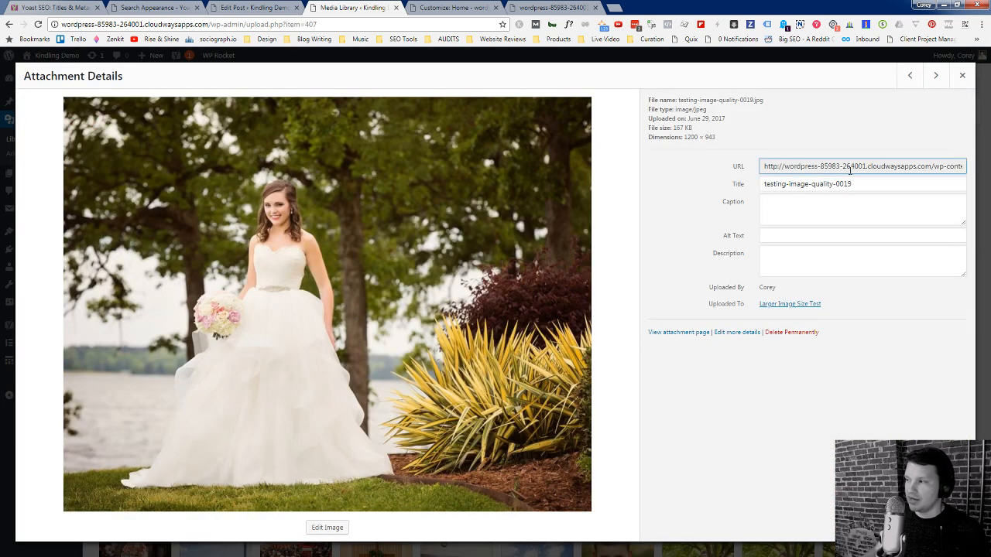
Step: Copy the file URL of testing-image-quality-0019.jpg from its attachment details and open it in a new browser tab
key(ctrl+a)
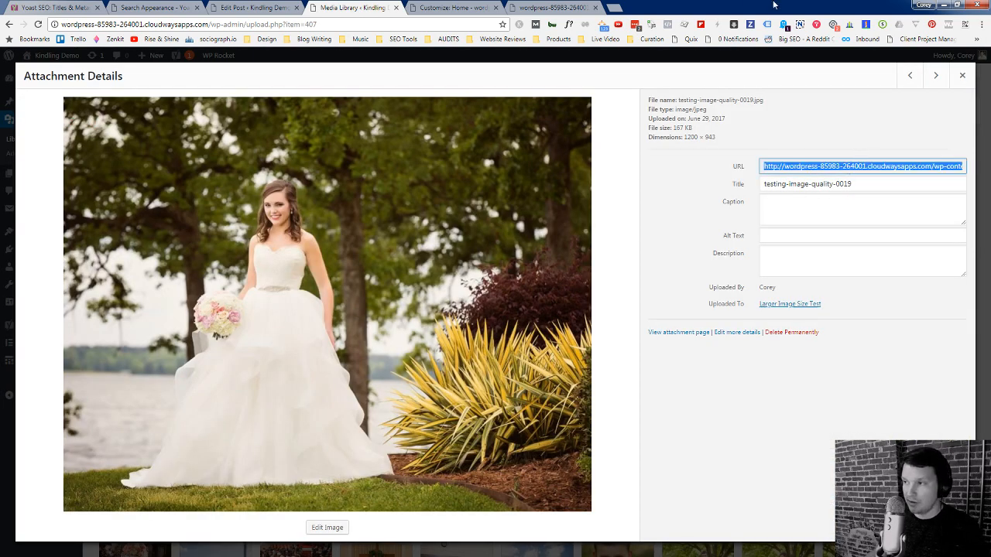
click(626, 7)
text(http://wordpress-85983-264001.cloudwaysapps.com/wp-content/uploads/2017/06/testing-image-quality-0019.jpg)
key(Return)
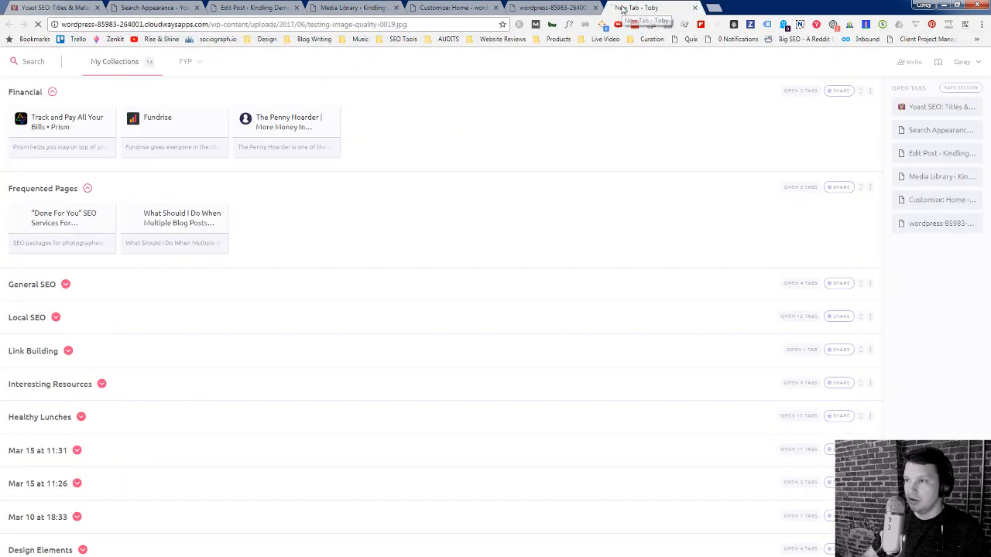
Step: Save the Media search appearance settings with redirecting attachment URLs set to No
click(551, 7)
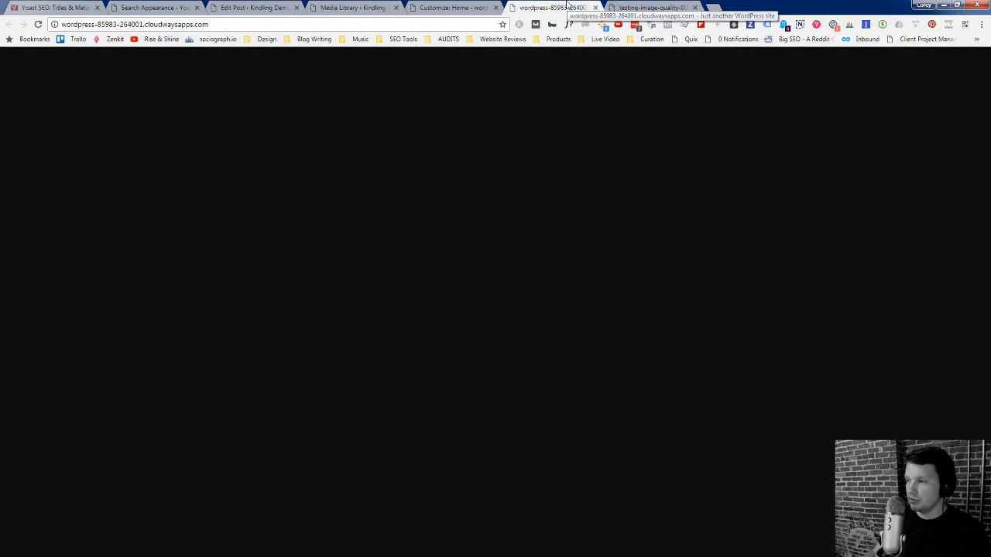
click(240, 14)
click(149, 7)
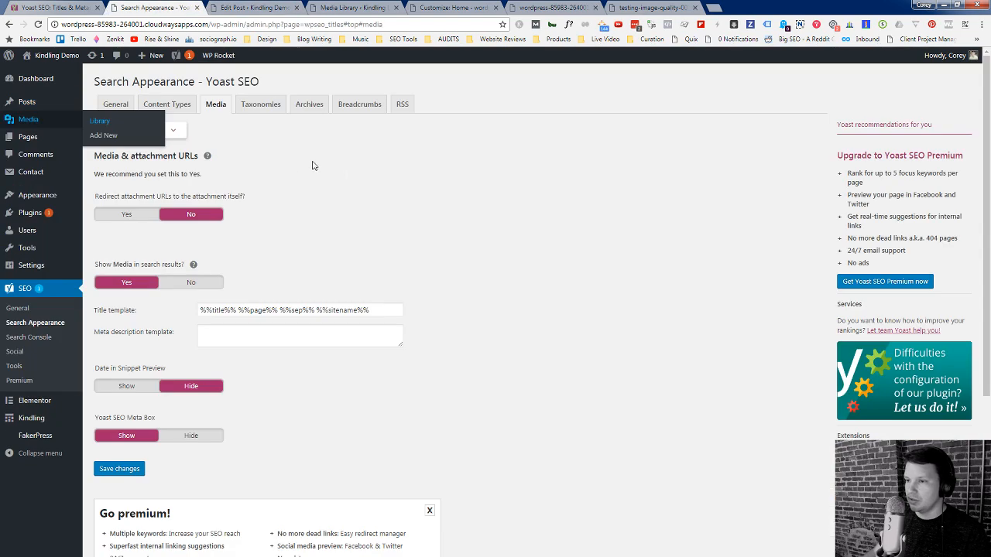
scroll(171, 379, down, 2)
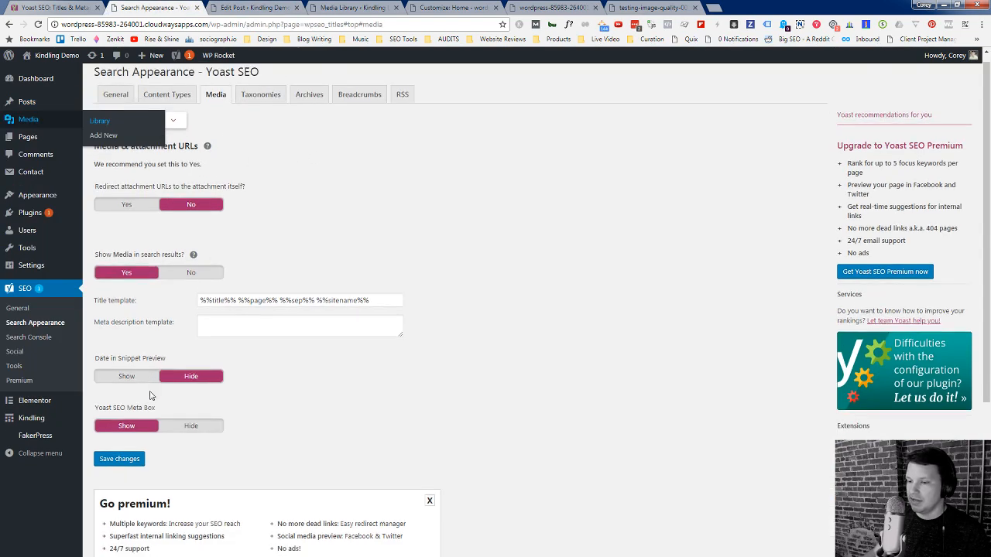
click(123, 365)
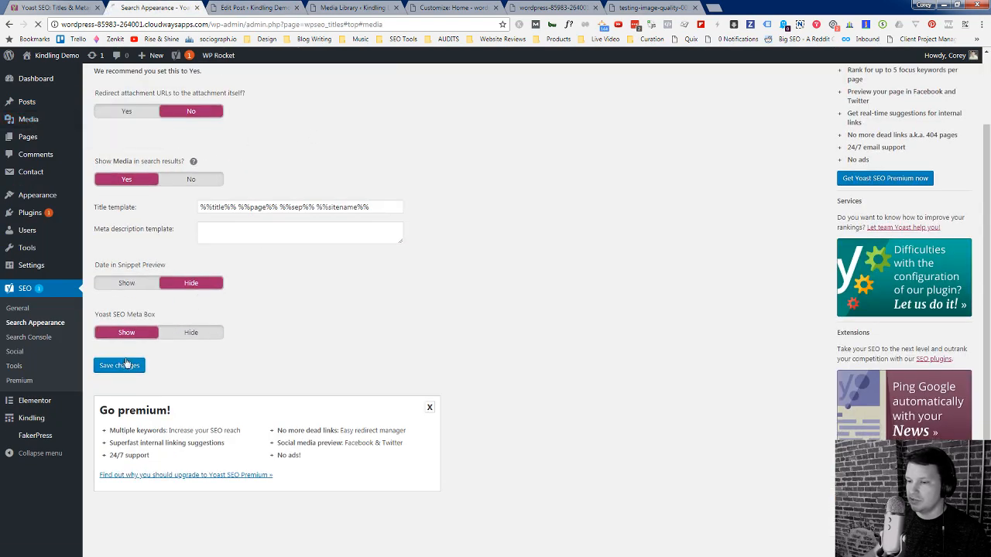
Step: Leave the direct image file and open the attachment page of testing-image-quality-0019.jpg from its Media Library details
click(662, 5)
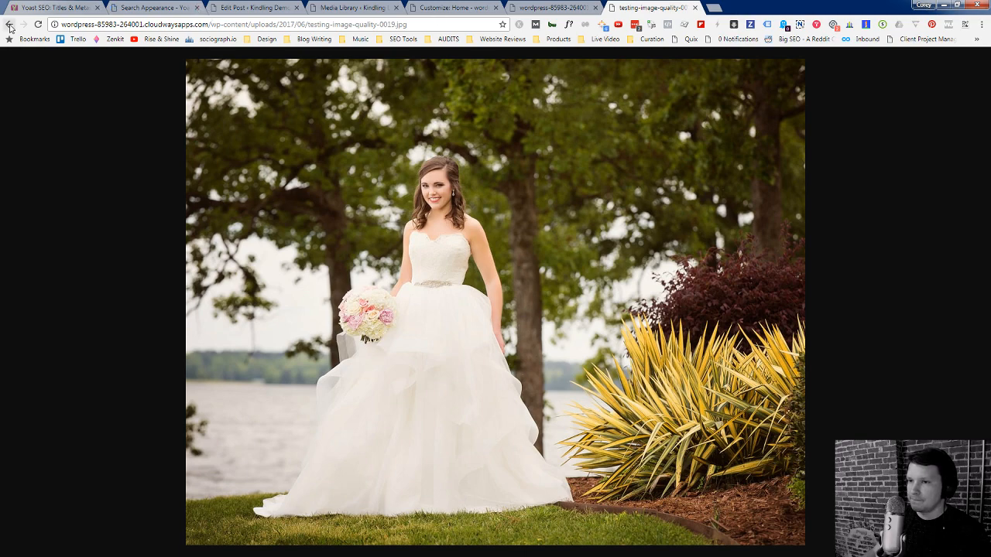
click(9, 25)
click(557, 6)
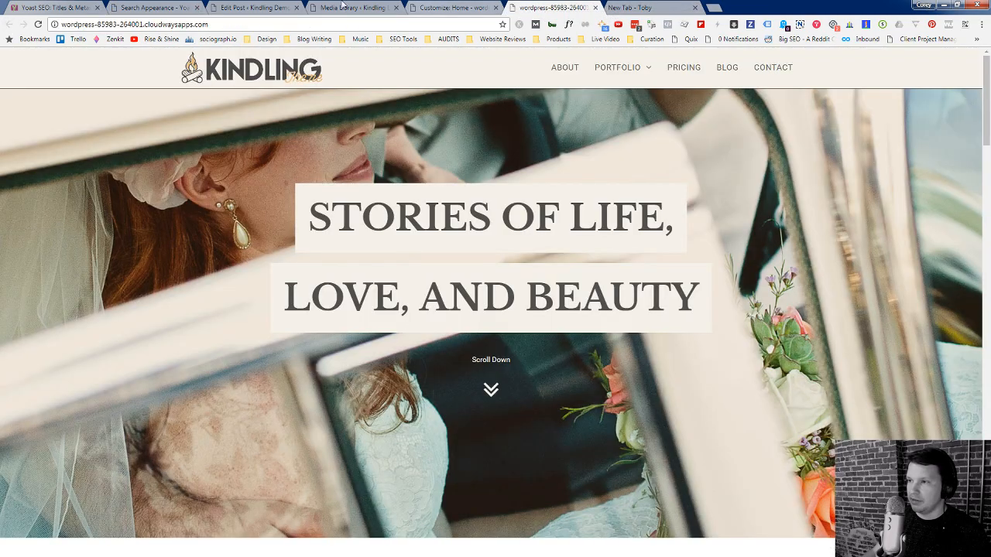
click(222, 6)
click(169, 7)
click(323, 7)
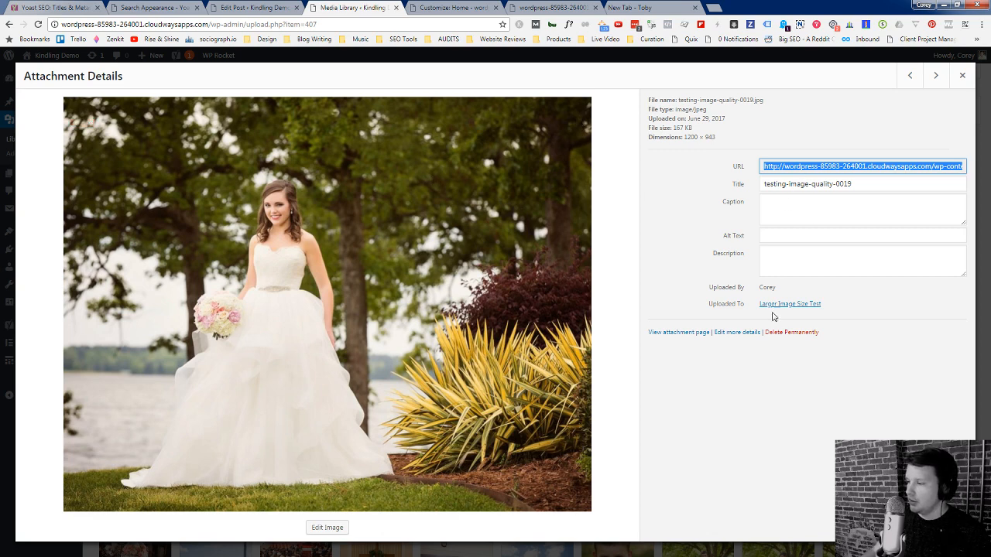
click(679, 334)
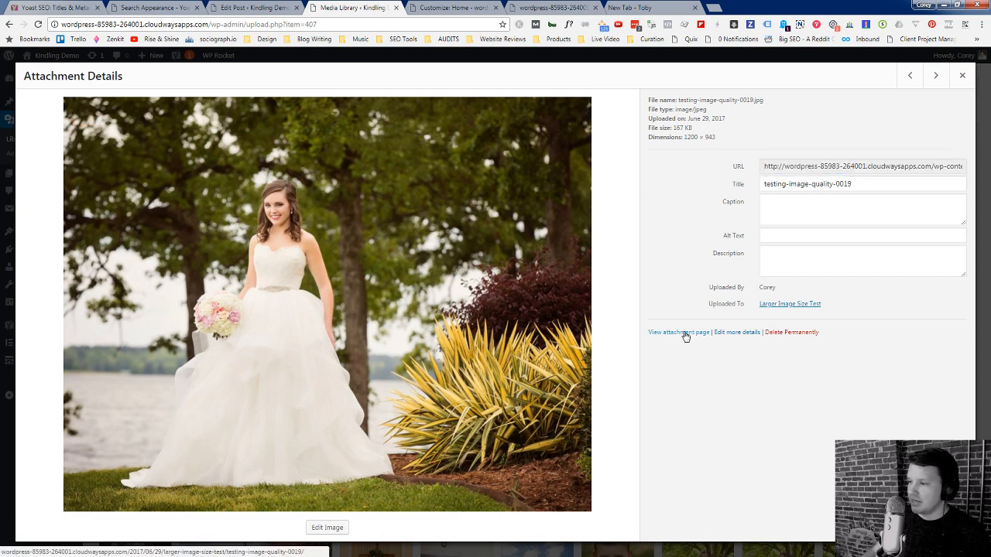
click(685, 335)
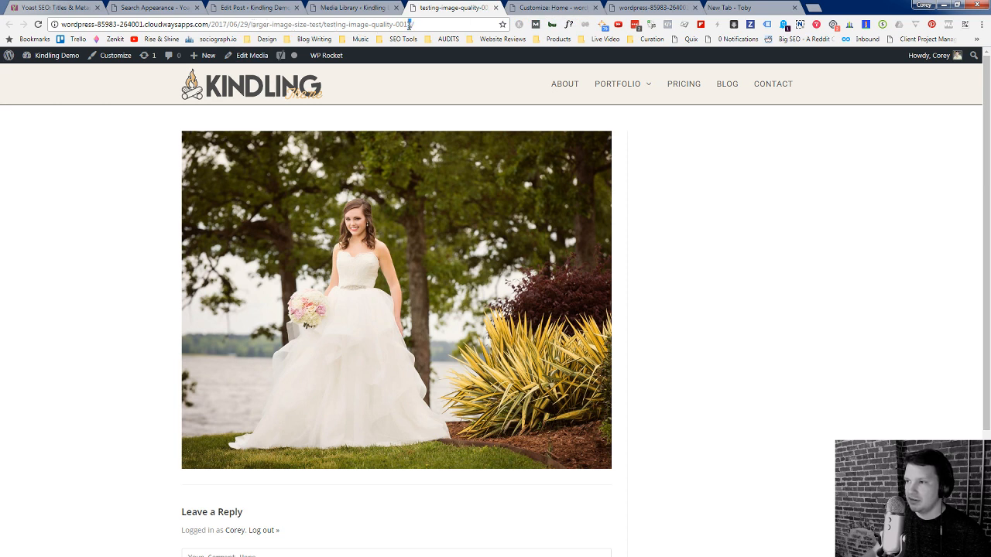
Step: Examine the attachment page's URL slug, image and comment section
drag(408, 26, 326, 28)
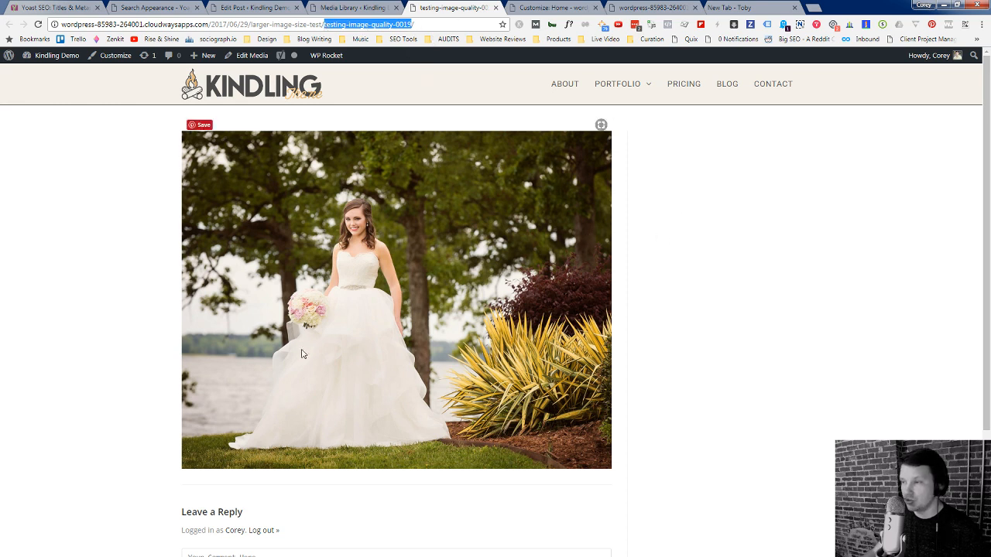
scroll(304, 362, down, 2)
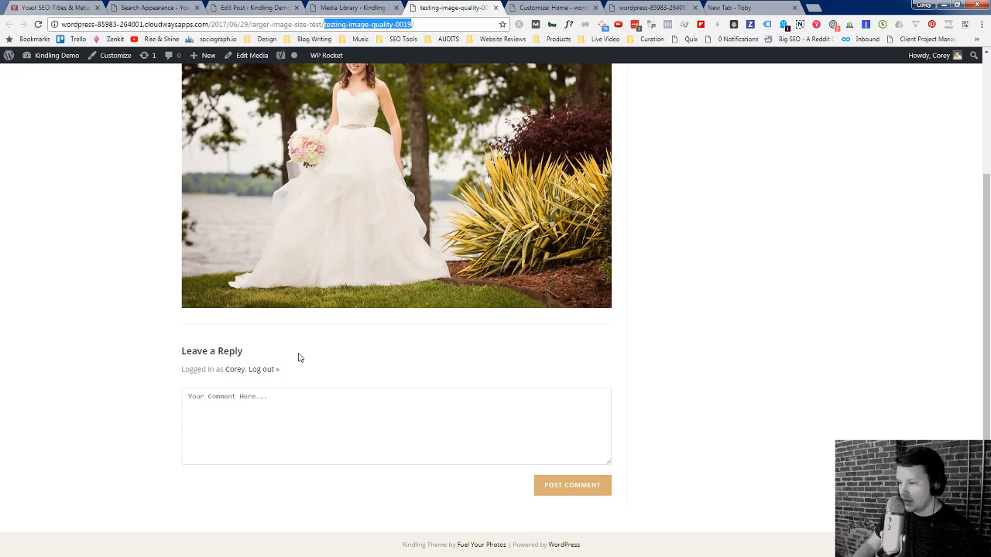
scroll(298, 358, up, 2)
click(692, 175)
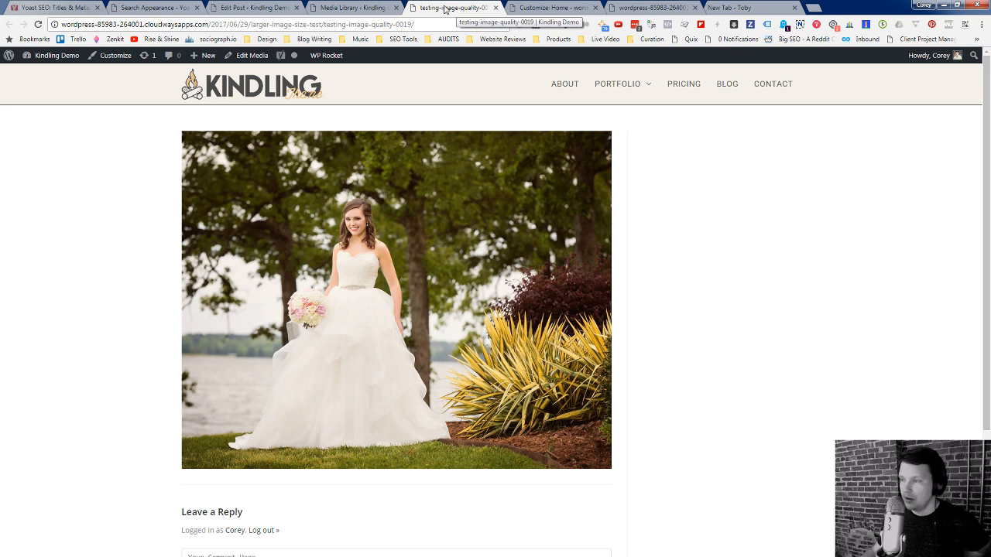
scroll(233, 449, down, 2)
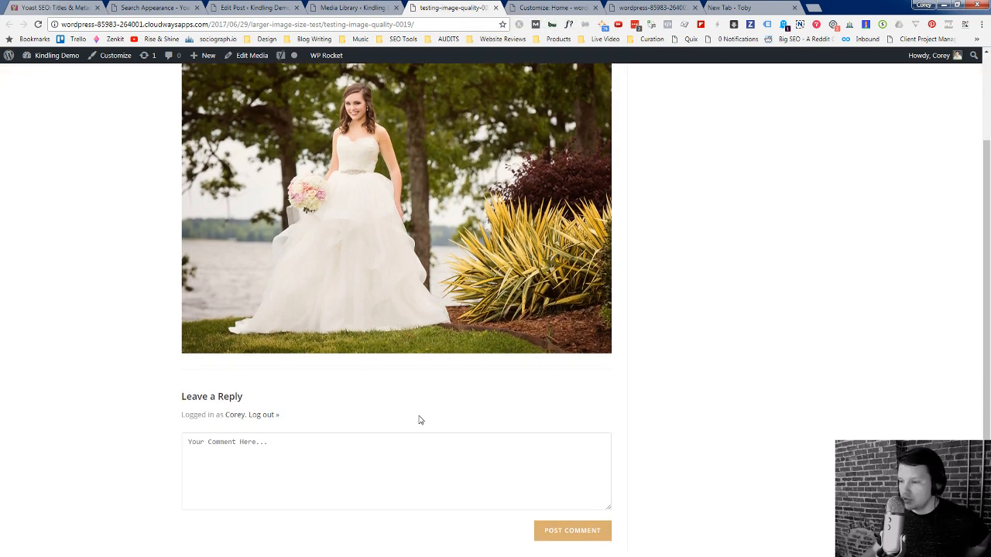
scroll(356, 412, up, 1)
scroll(356, 412, up, 1)
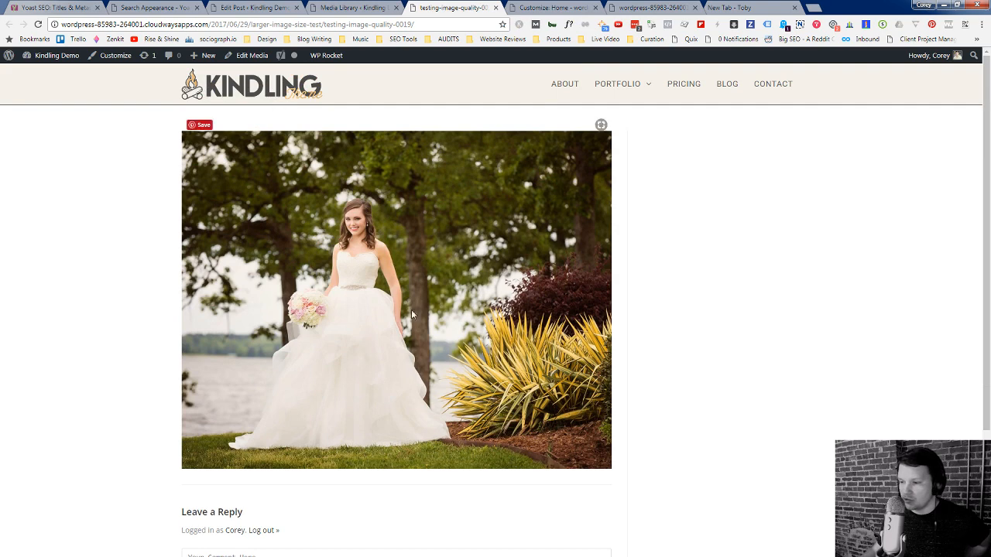
scroll(399, 411, down, 2)
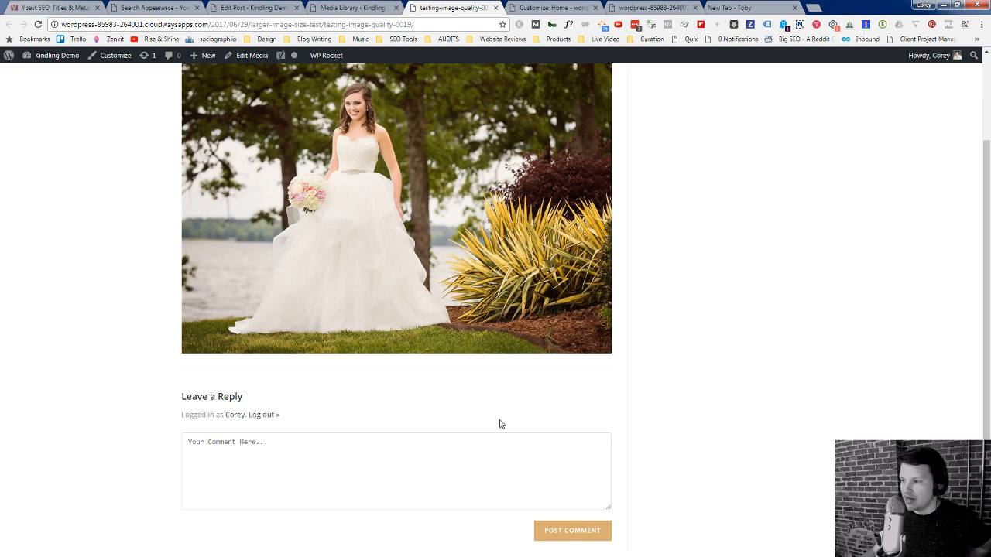
scroll(499, 424, up, 2)
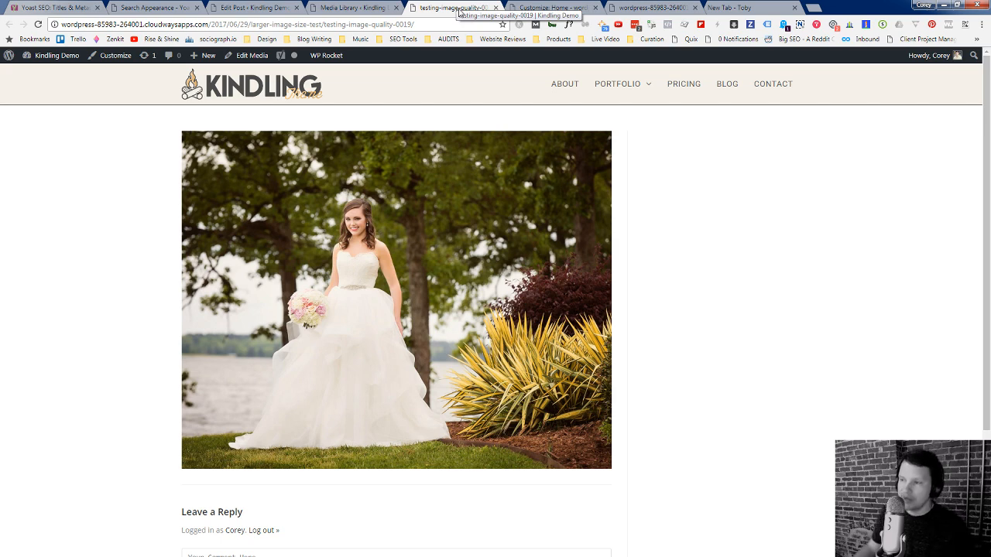
Step: Set redirecting attachment URLs to the attachment itself to Yes and save the Media search appearance settings
click(181, 5)
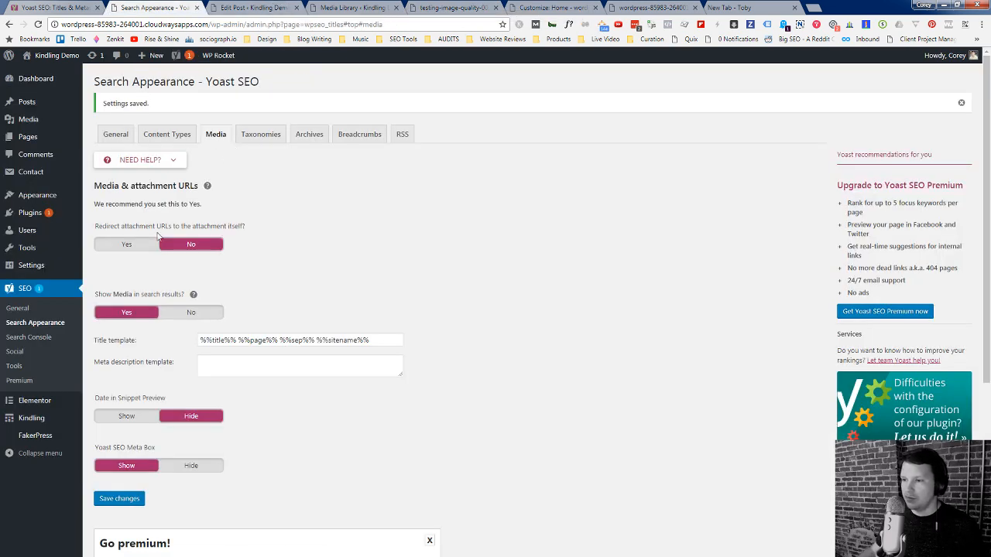
click(124, 246)
click(123, 280)
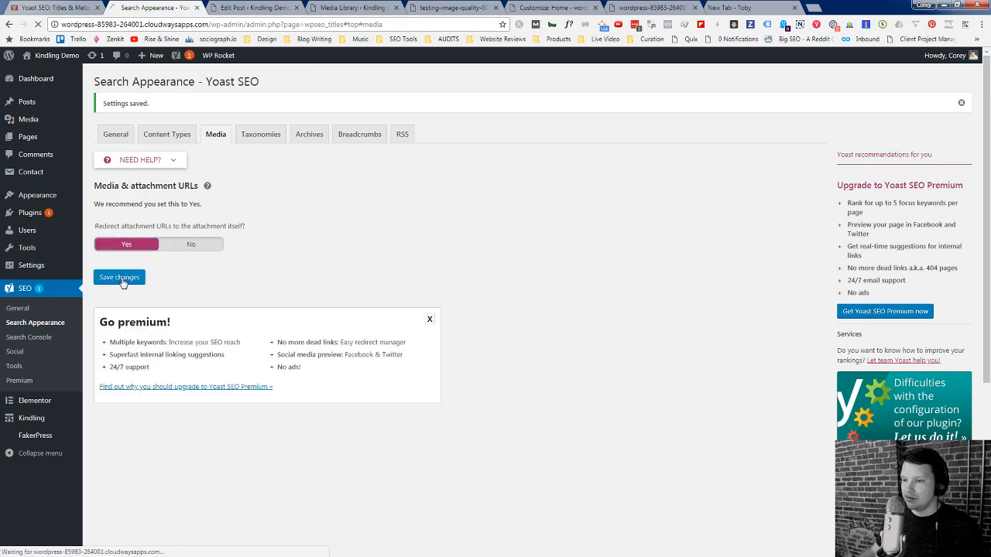
Step: Reload the attachment page of testing-image-quality-0019 to check the redirect, and close its browser tab
click(453, 7)
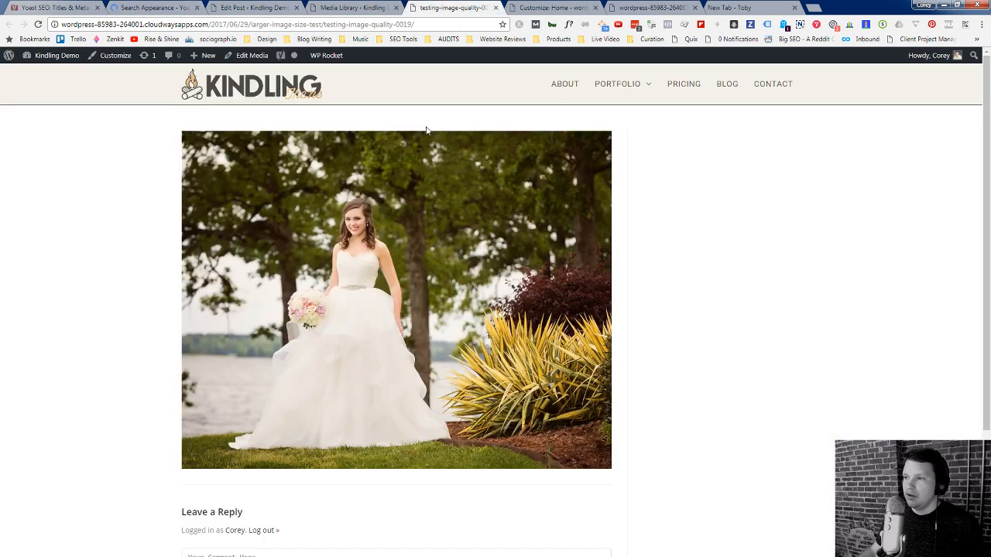
key(F5)
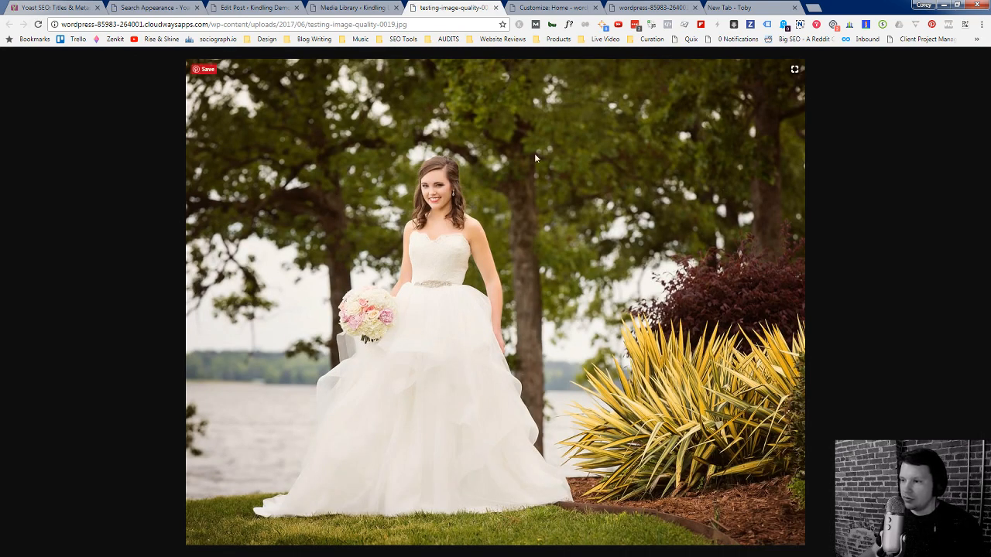
click(495, 7)
Step: Close the attachment details in the Media Library and look over the images in the Larger Image Size Test post editor
click(363, 7)
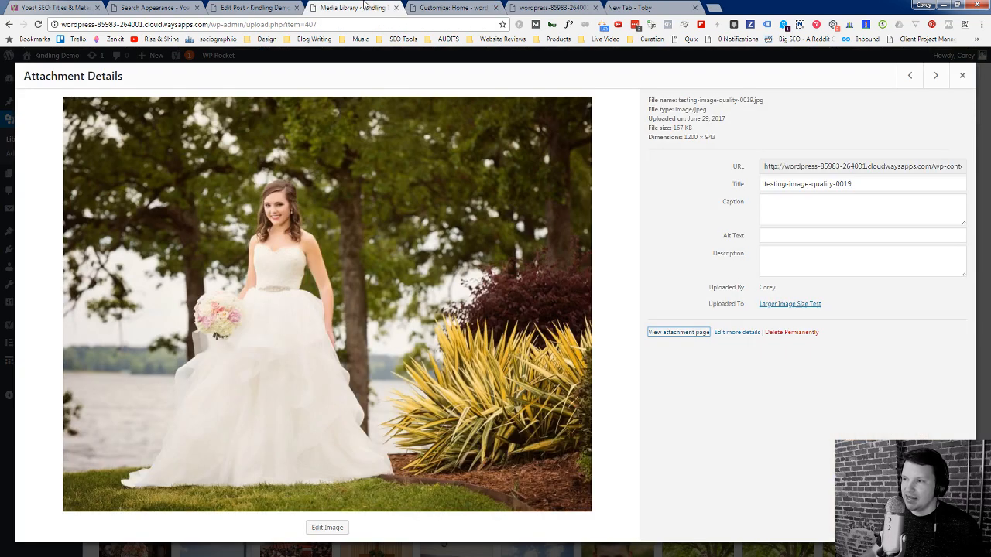
click(962, 78)
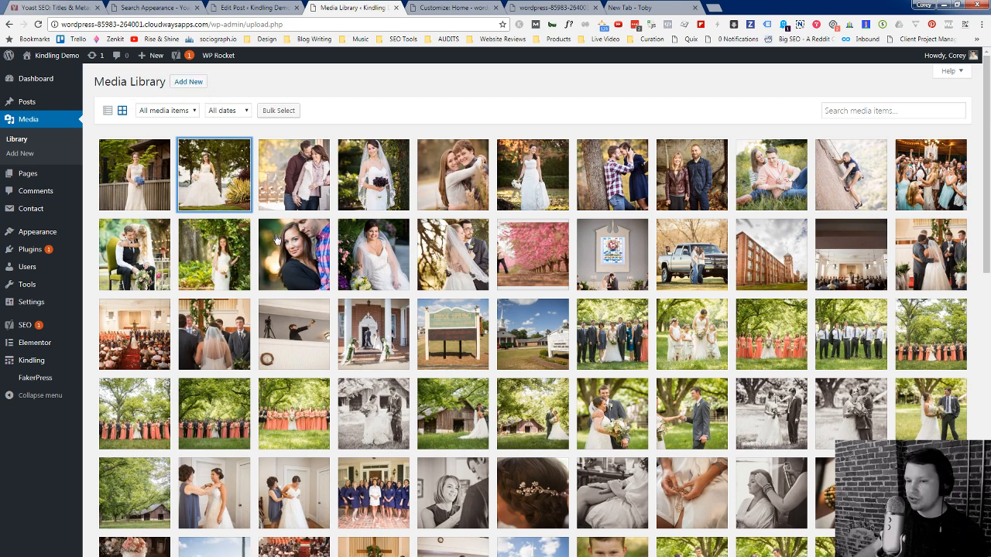
click(437, 7)
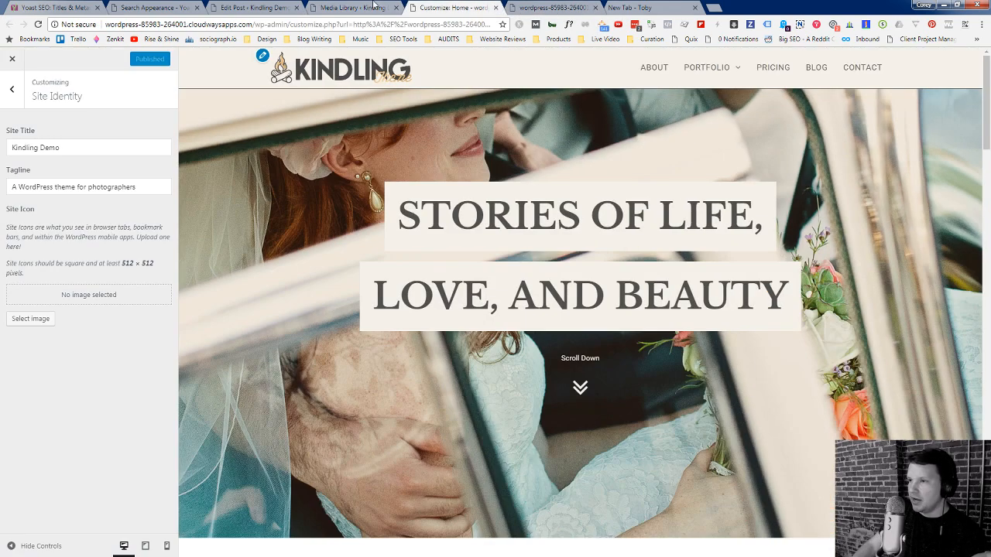
click(374, 7)
click(249, 7)
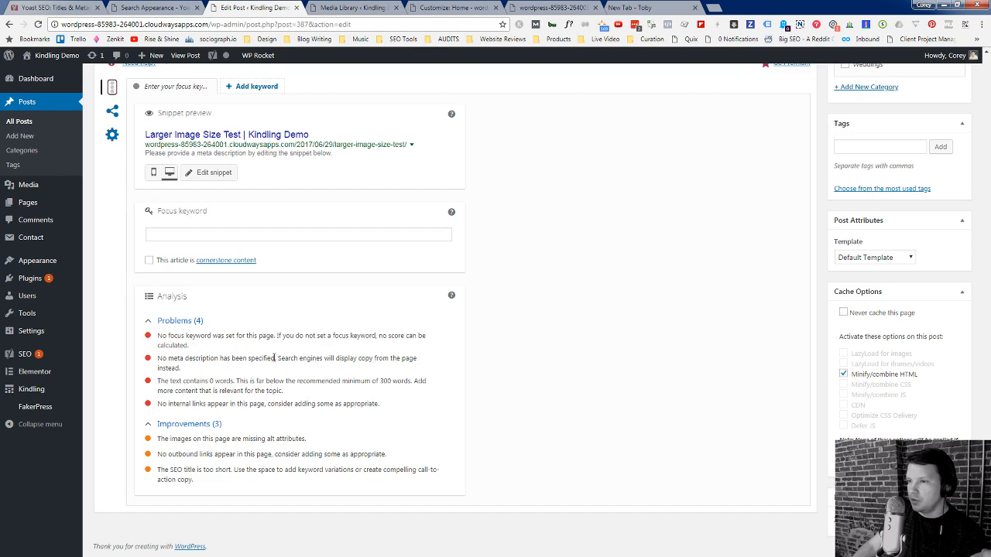
scroll(275, 358, up, 10)
click(198, 336)
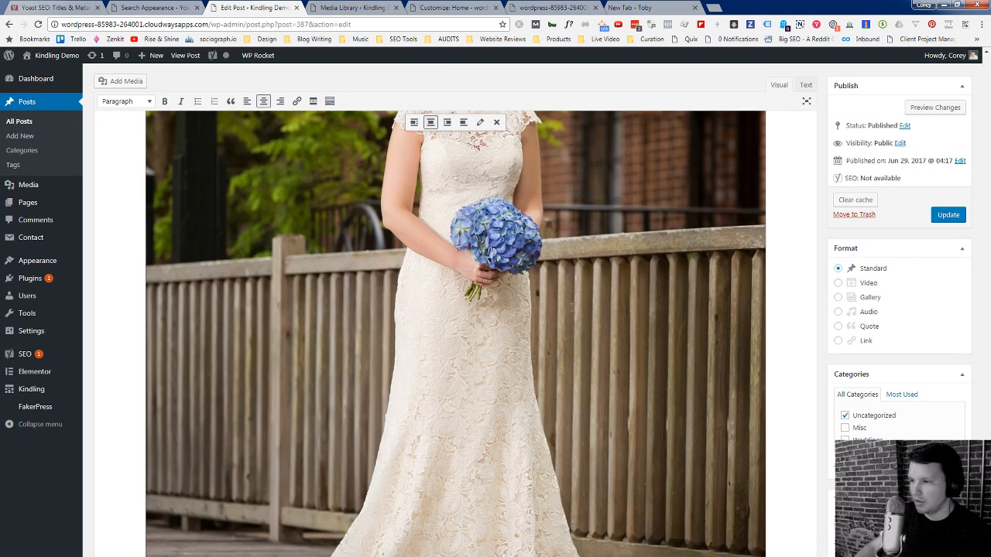
scroll(585, 302, up, 2)
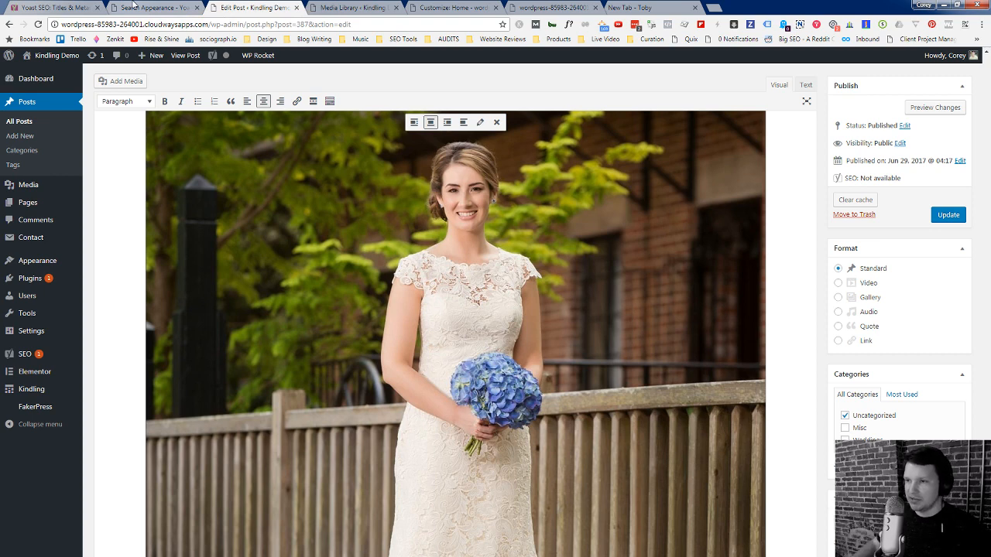
Step: Compare the Media options offered with the attachment URL redirect set to No and to Yes, leaving it on Yes
click(133, 6)
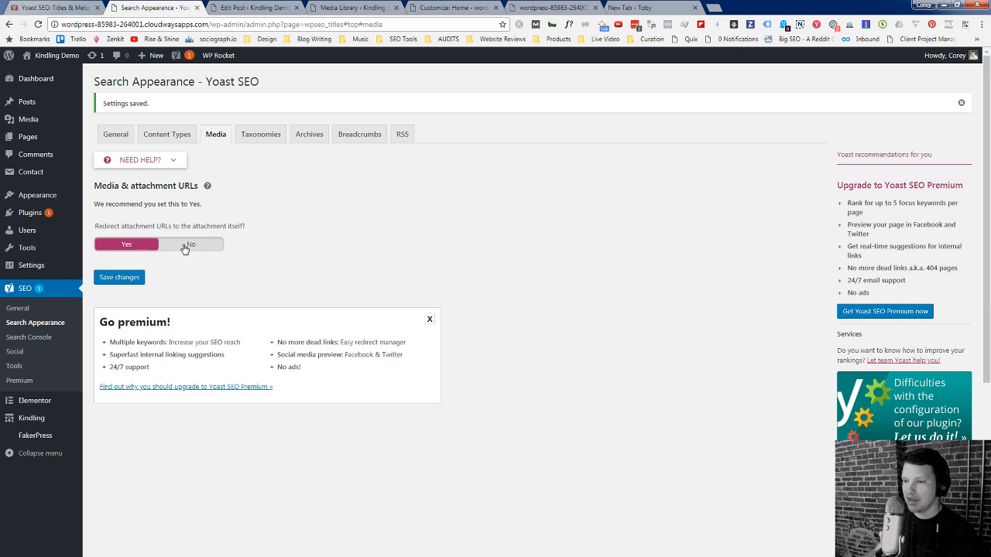
click(217, 248)
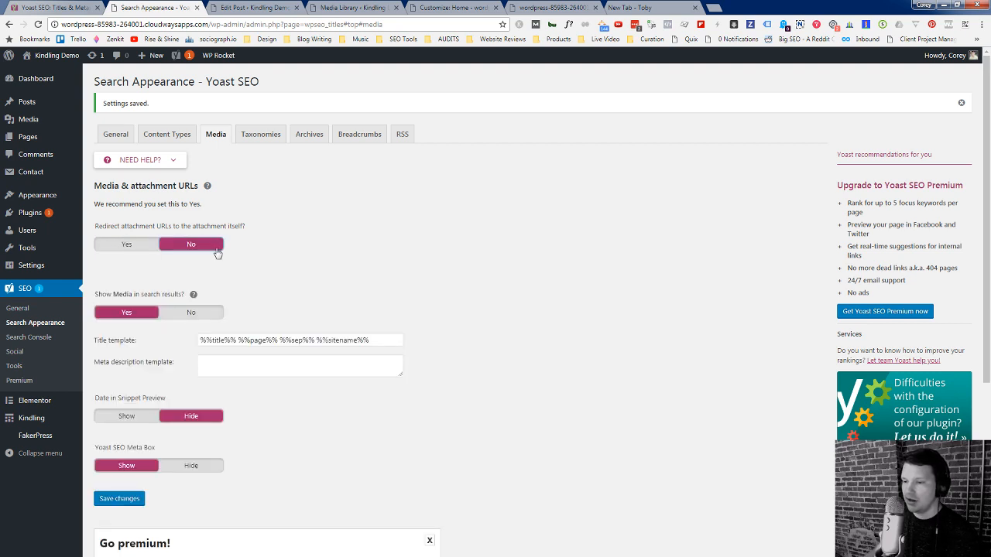
click(133, 252)
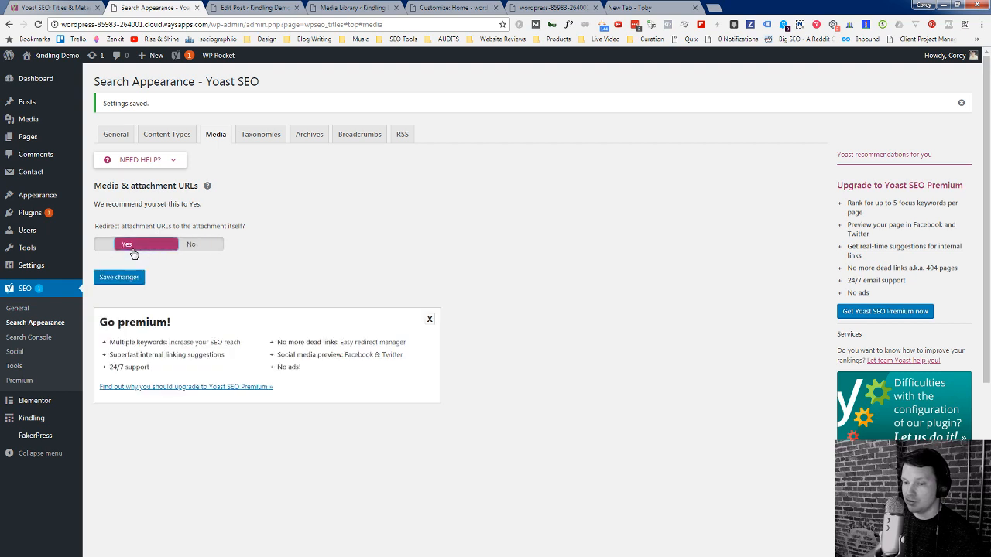
click(198, 248)
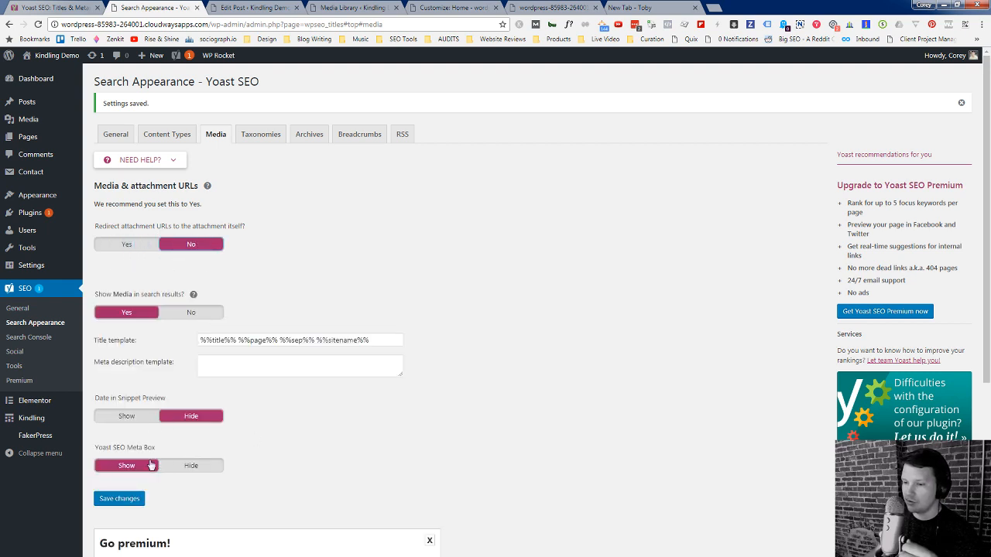
click(121, 251)
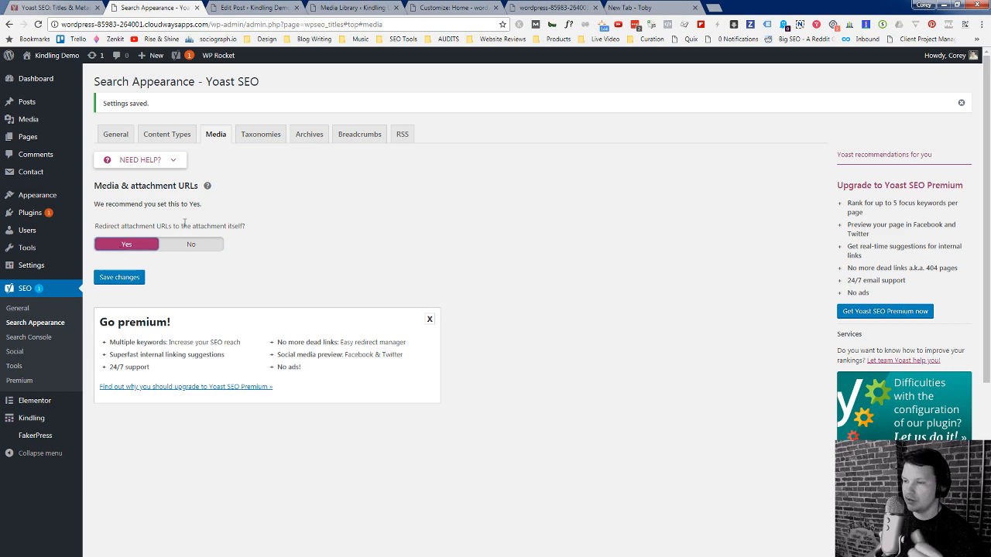
Step: Review the Taxonomies search appearance settings for Categories, Tags, Format and Category URLs
click(263, 136)
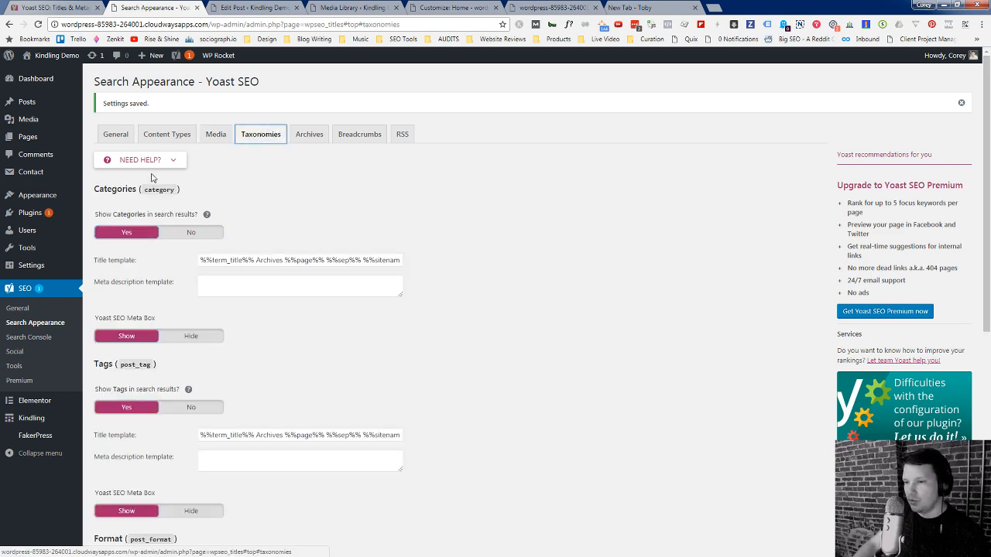
scroll(163, 348, down, 1)
scroll(164, 348, down, 2)
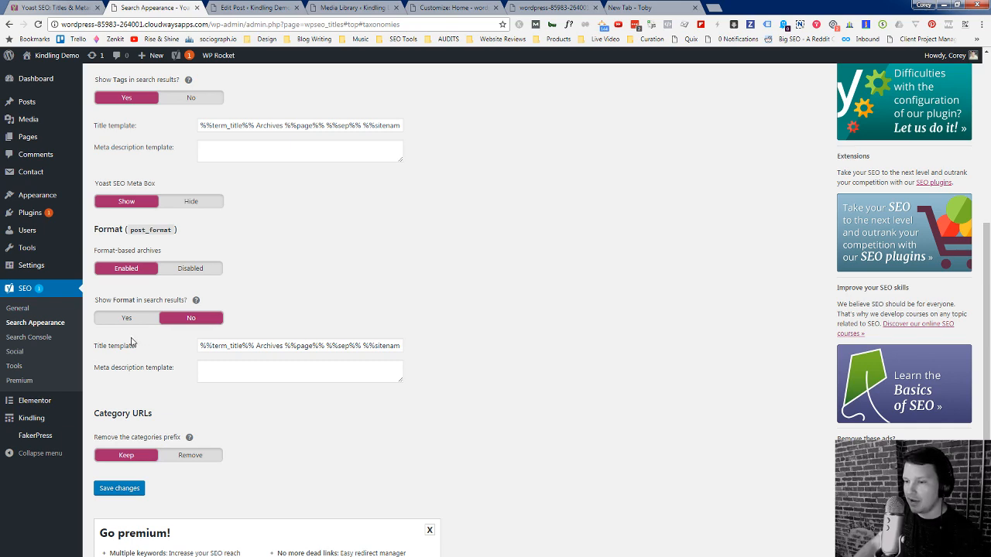
Step: Go back over the Taxonomies settings, comparing the search results and meta box options for Categories, Tags and Format
scroll(136, 342, up, 1)
scroll(139, 340, up, 1)
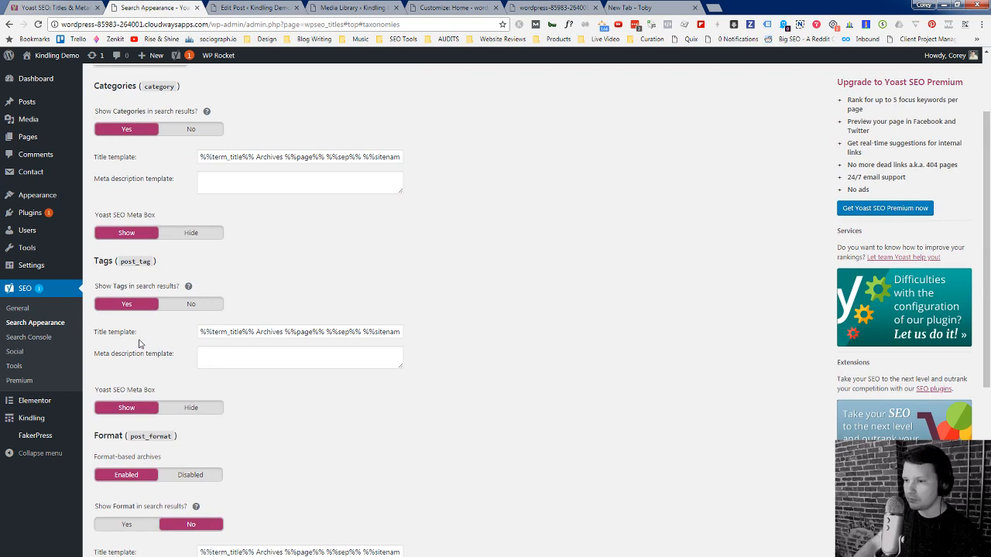
scroll(139, 344, up, 2)
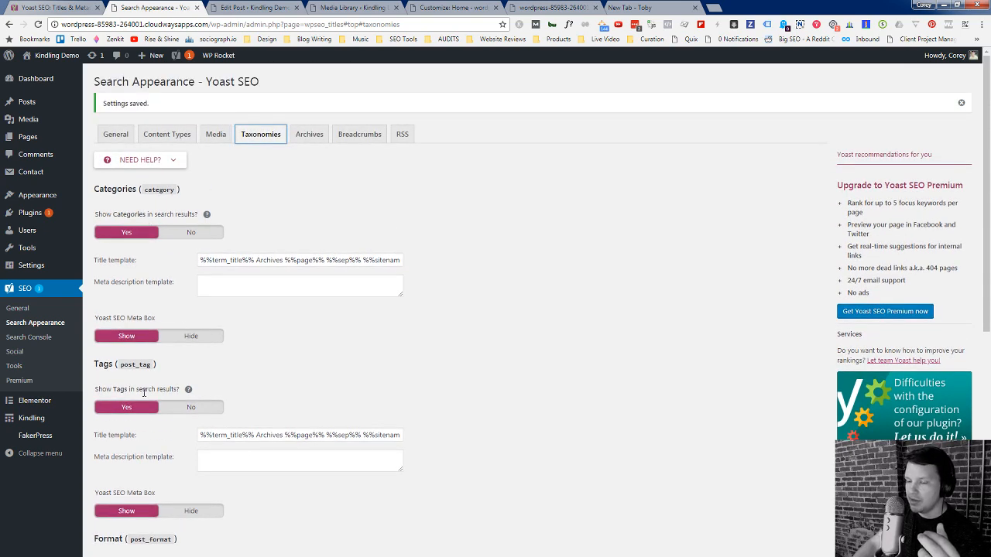
scroll(141, 387, down, 3)
scroll(142, 397, down, 1)
scroll(248, 347, up, 4)
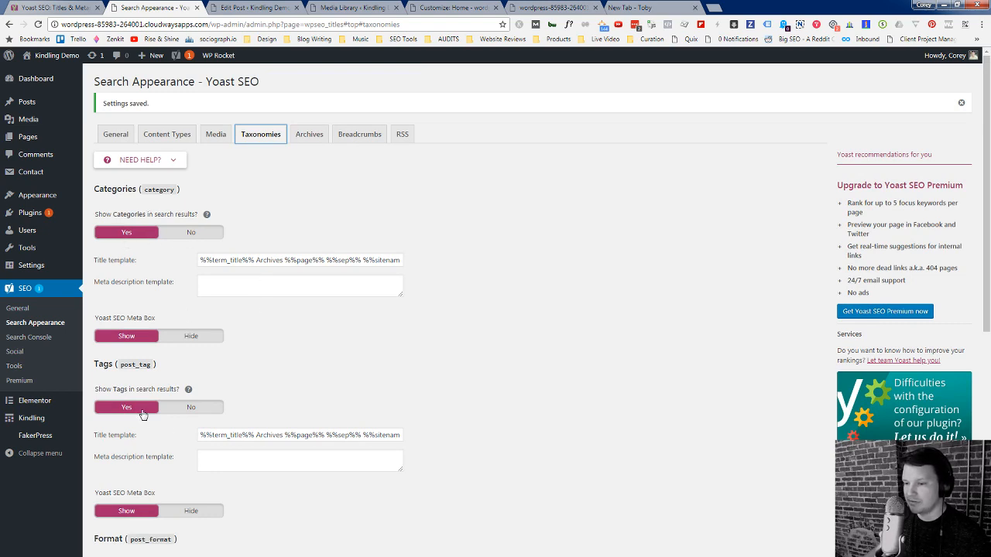
scroll(142, 415, down, 2)
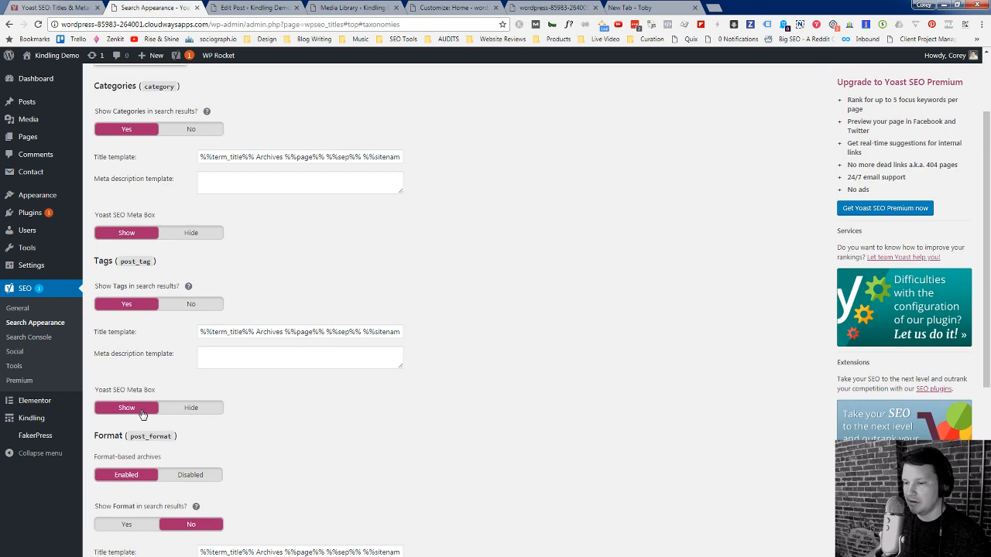
scroll(141, 415, down, 1)
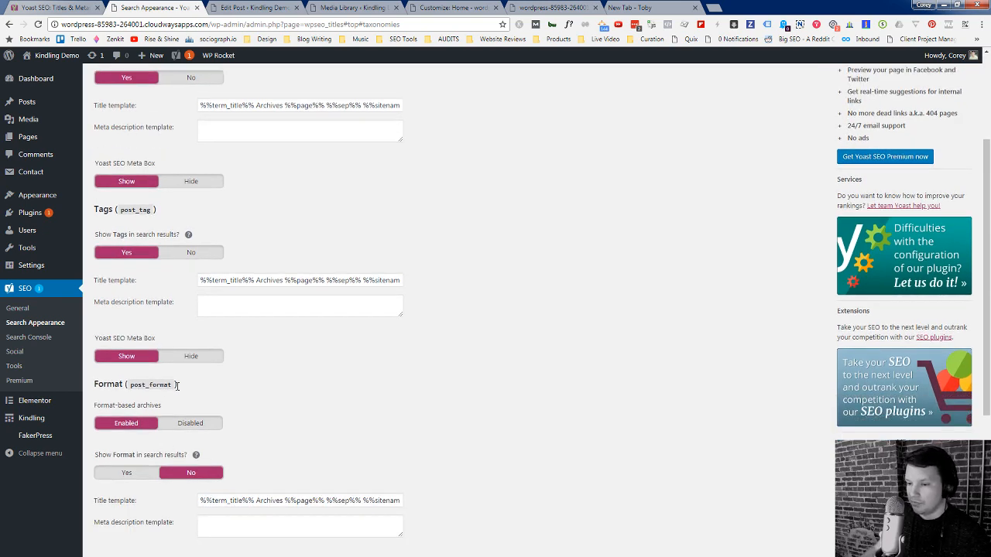
scroll(176, 371, up, 1)
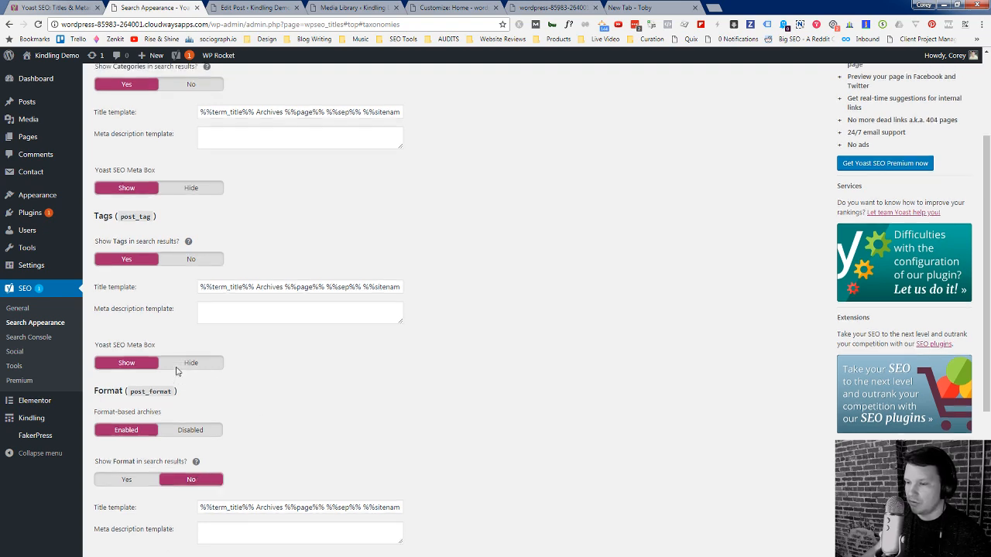
scroll(176, 372, up, 3)
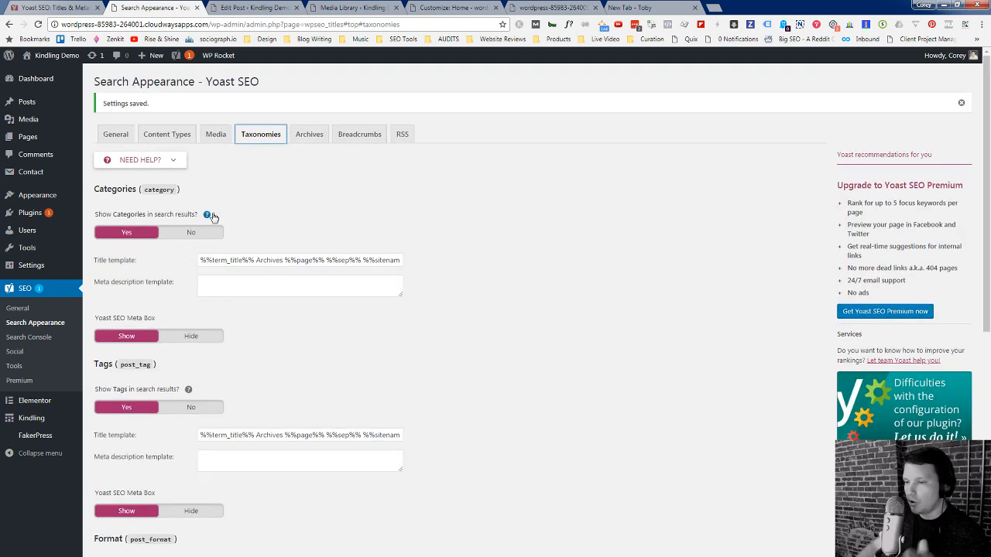
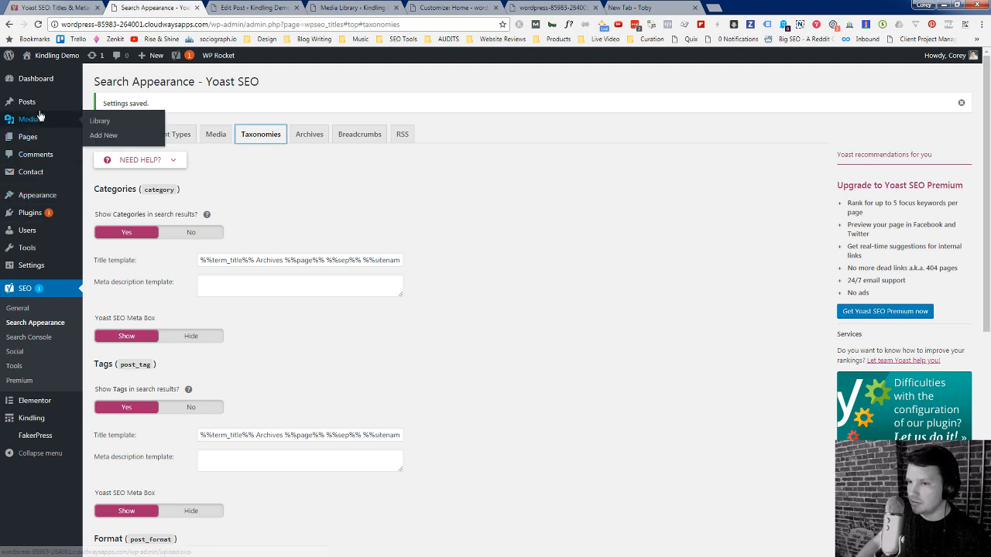
Step: Open the site's post tags in a new browser tab and open the historic buildings tag for editing
mouse_move(48, 103)
right_click(100, 148)
click(128, 158)
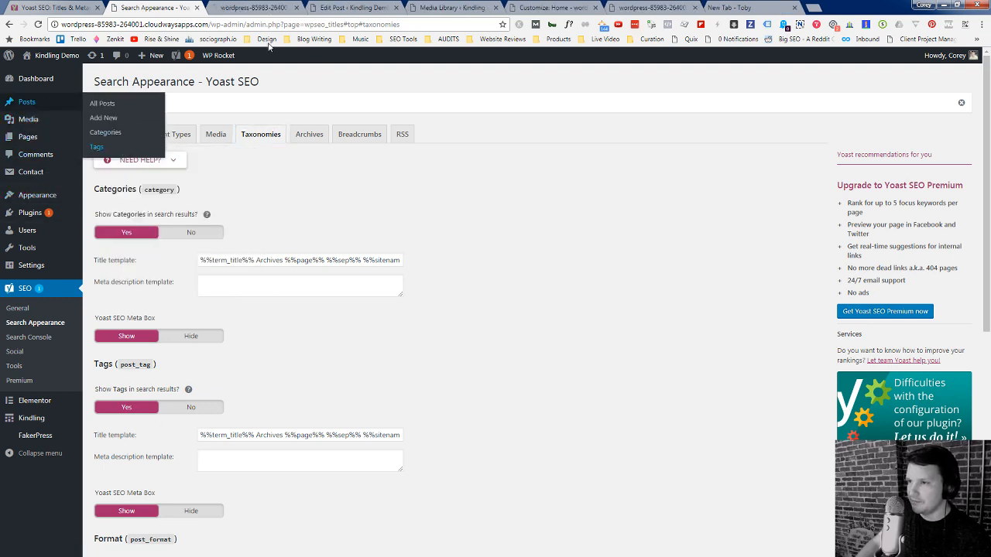
click(259, 9)
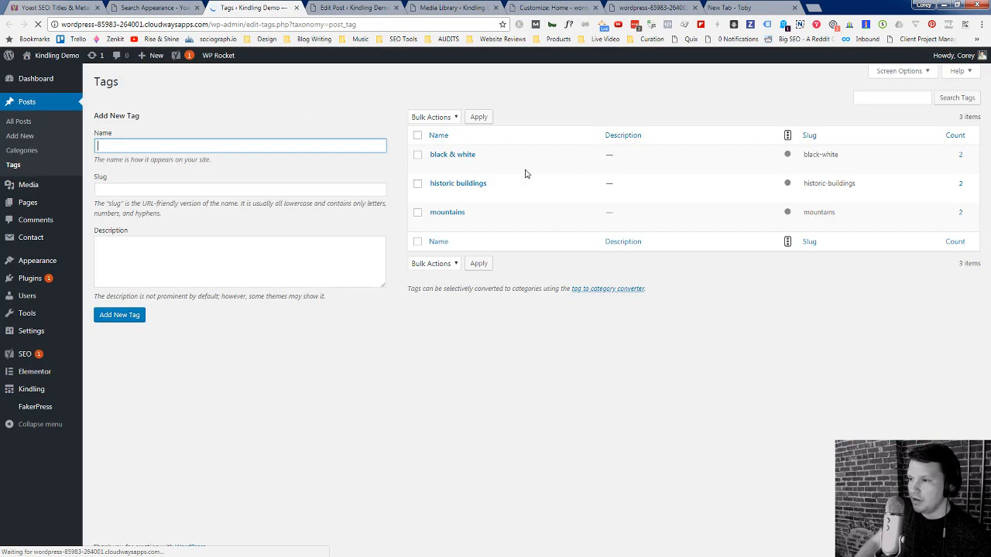
click(435, 195)
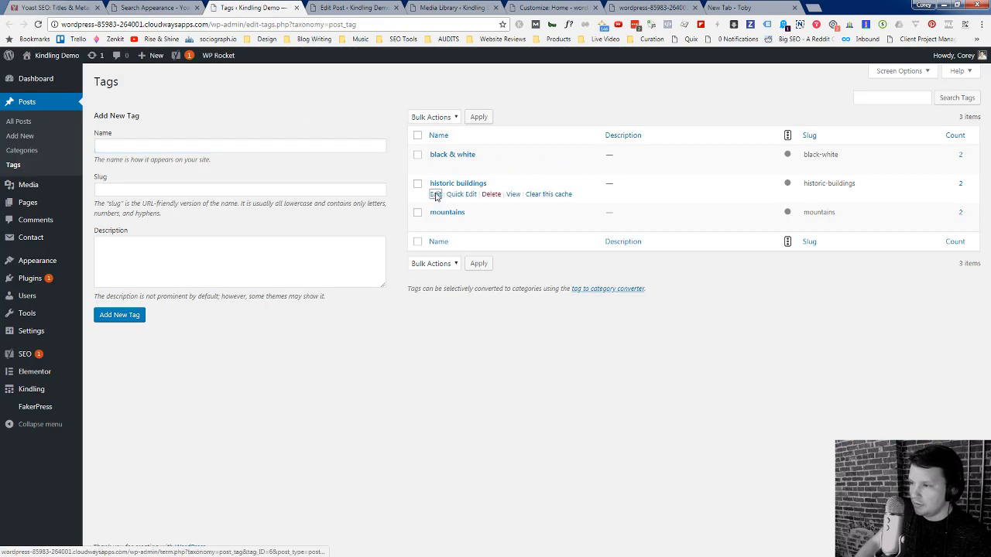
Step: In the tag's Yoast SEO settings, set "Allow search engines to show this Tag in search results?" to No
scroll(139, 429, down, 3)
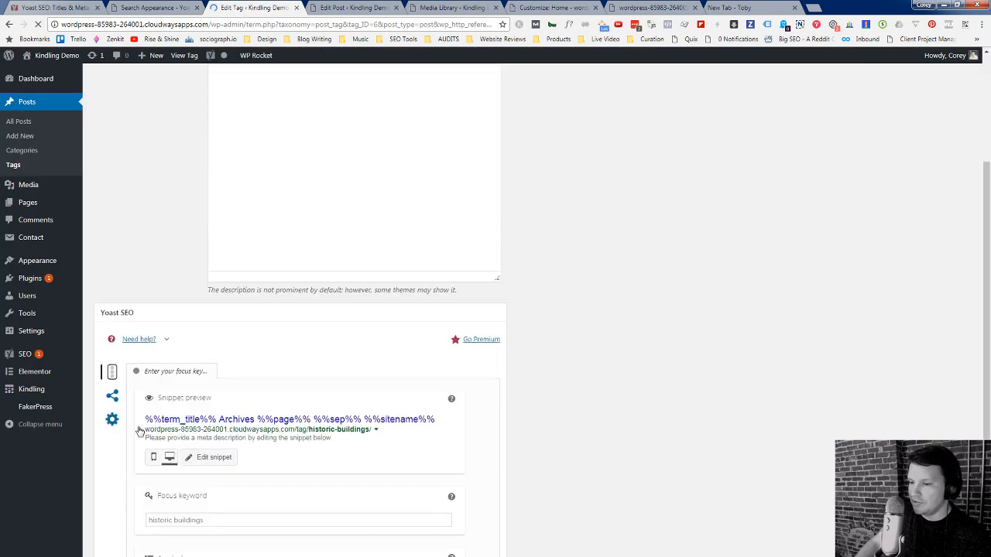
click(112, 385)
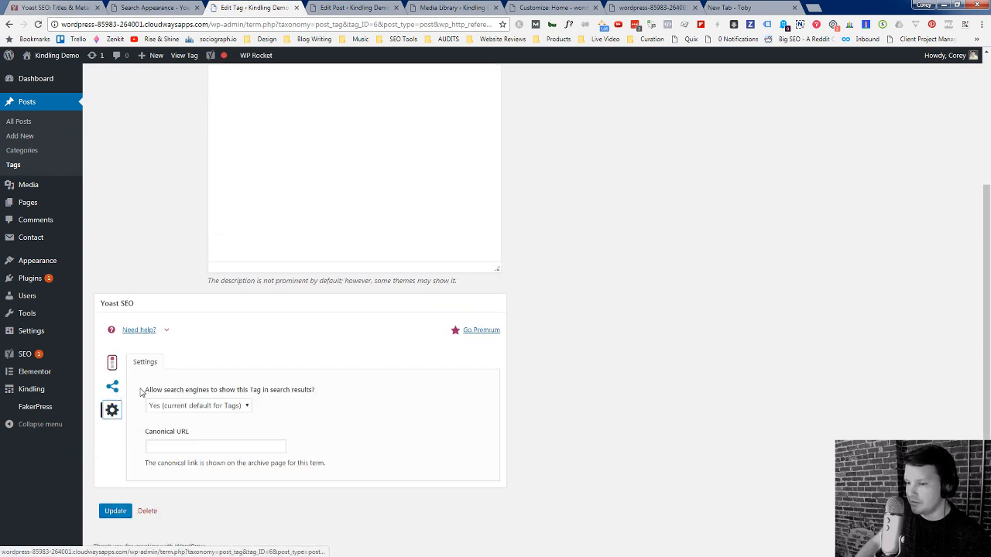
click(219, 406)
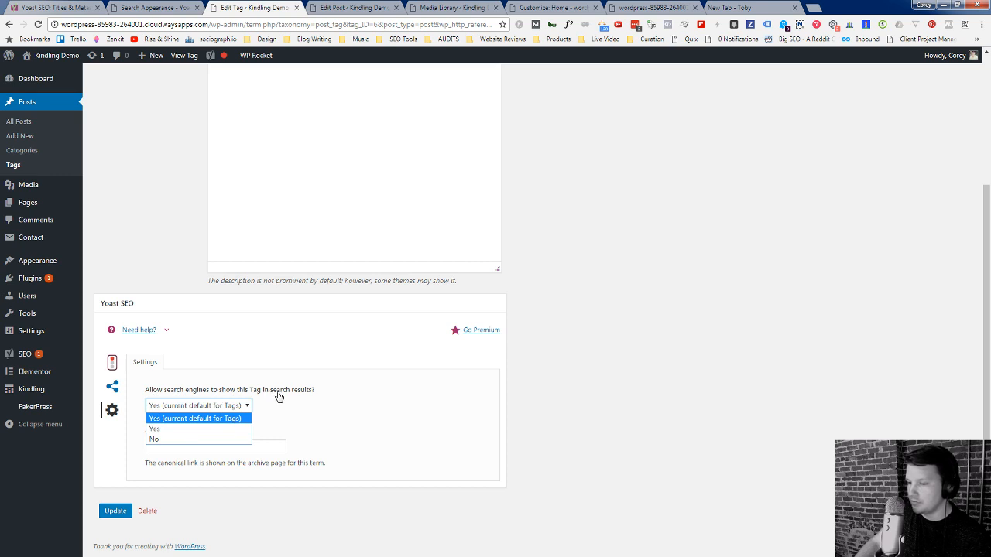
click(174, 439)
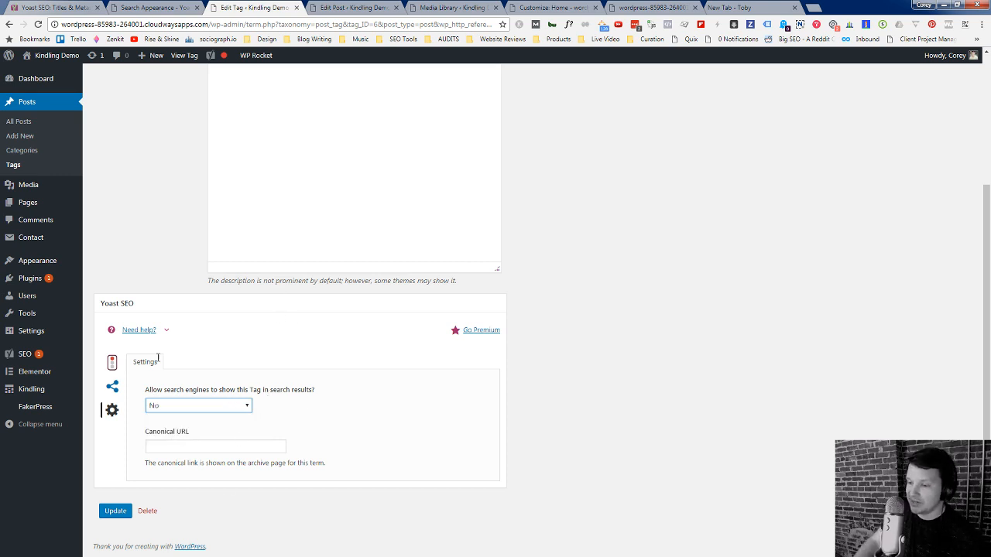
Step: Return to the Search Appearance browser tab and review the Archives settings for author archives, date archives and special pages
click(159, 7)
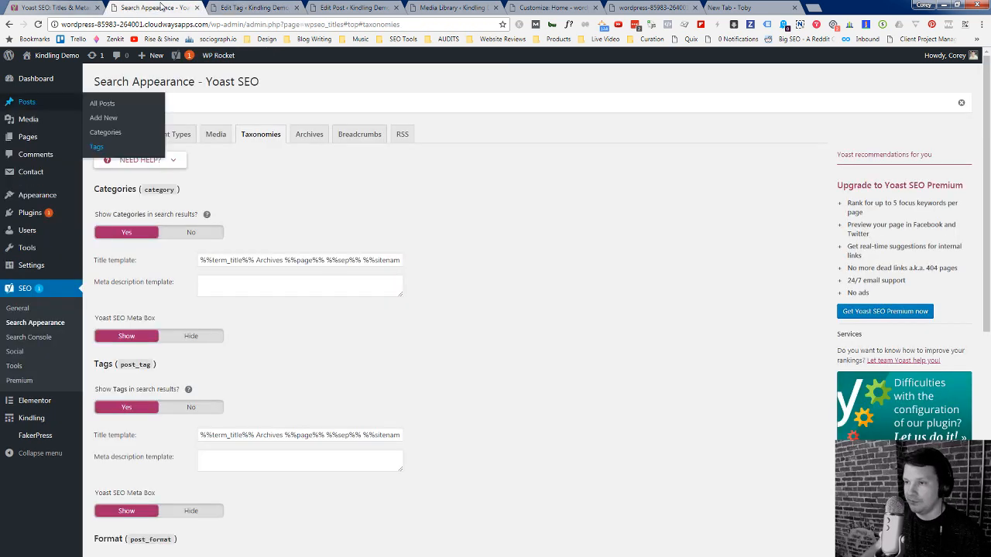
click(316, 139)
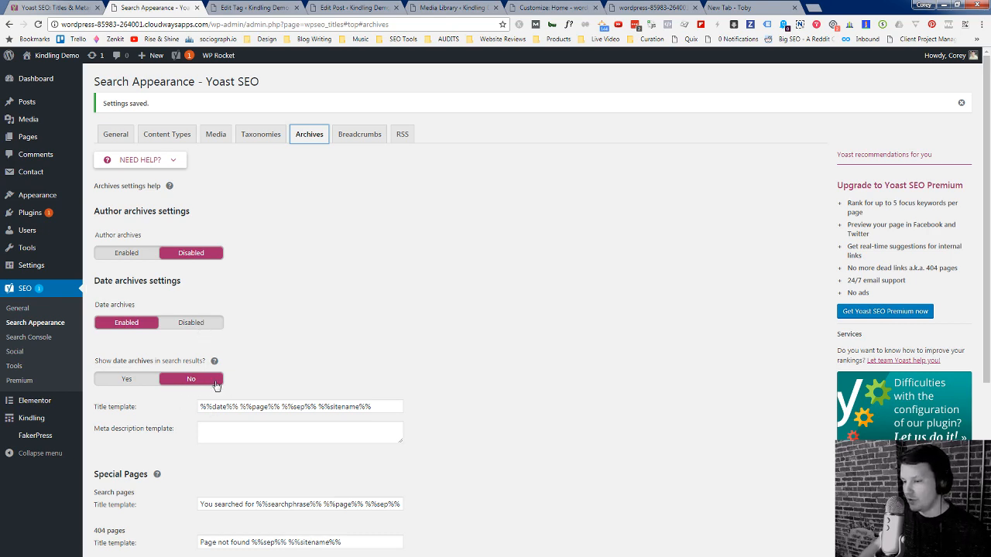
scroll(201, 391, down, 2)
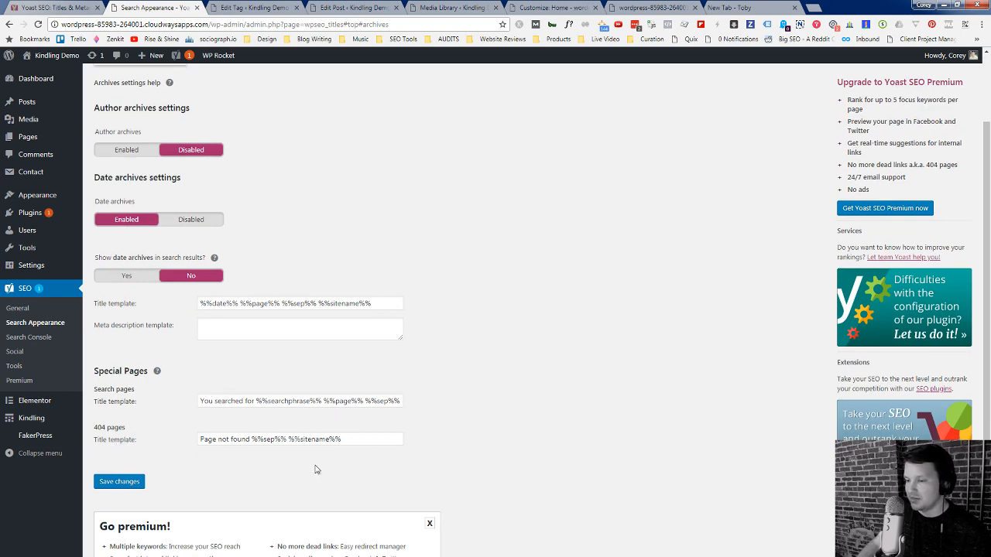
Step: Enable breadcrumbs in the Breadcrumbs settings to examine their options, and set them back to Disabled
click(362, 139)
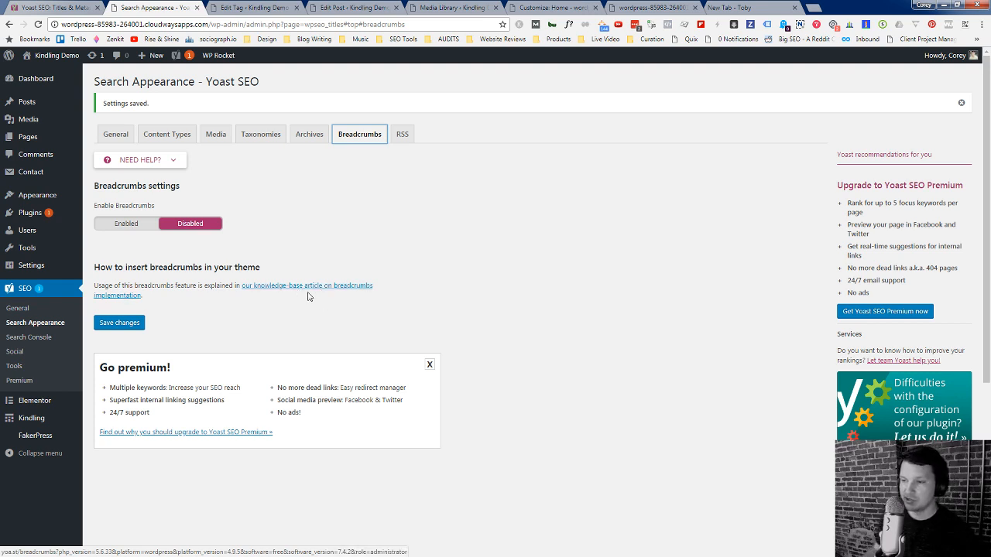
click(144, 231)
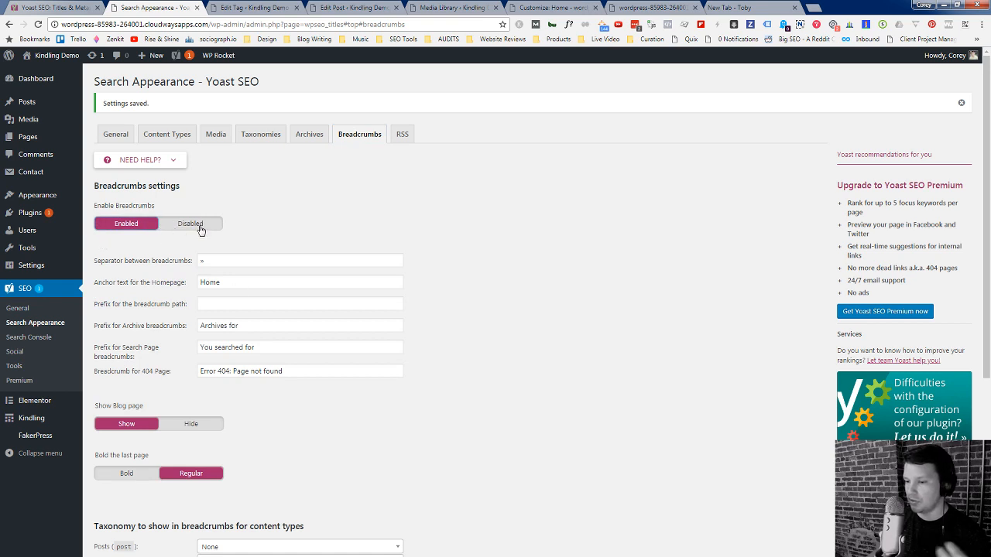
click(201, 228)
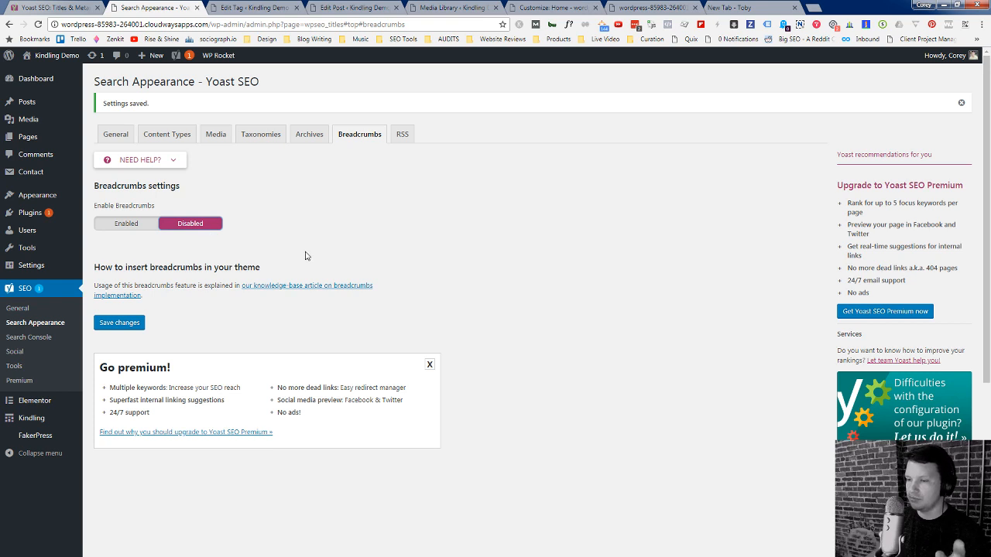
Step: Look over the RSS feed settings and glance back at the Taxonomies and General search appearance settings
click(404, 136)
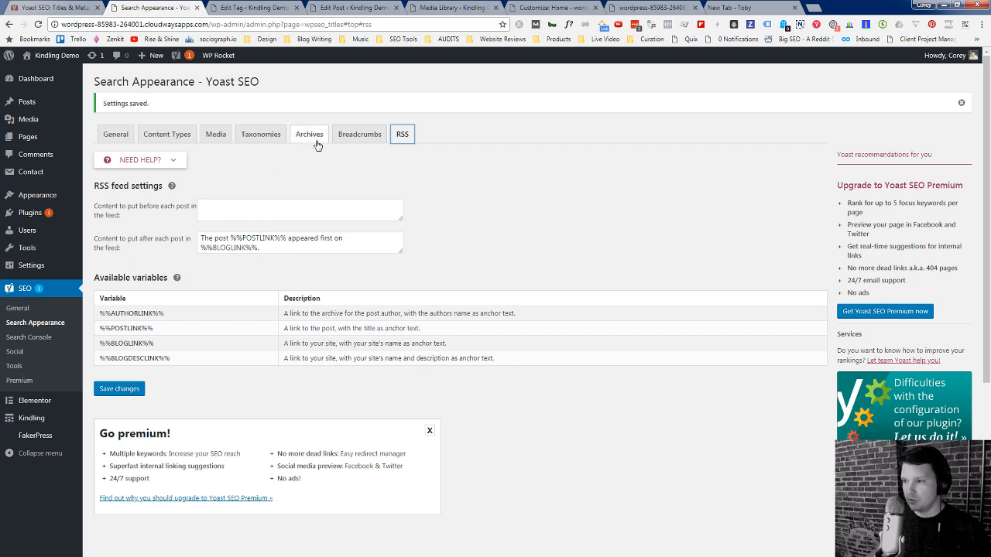
click(273, 144)
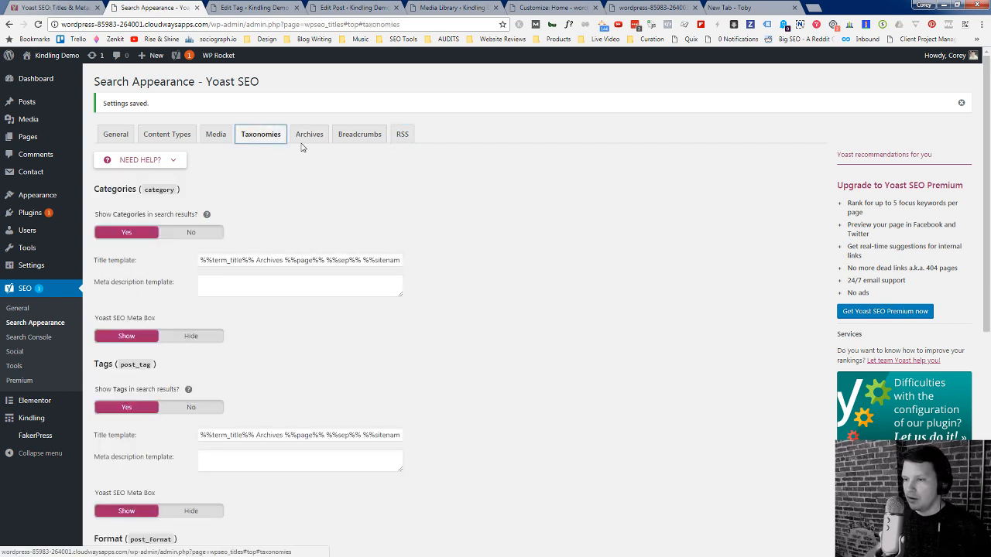
click(124, 136)
Step: Review the title and meta description templates for Posts and Pages in the Content Types settings
click(162, 137)
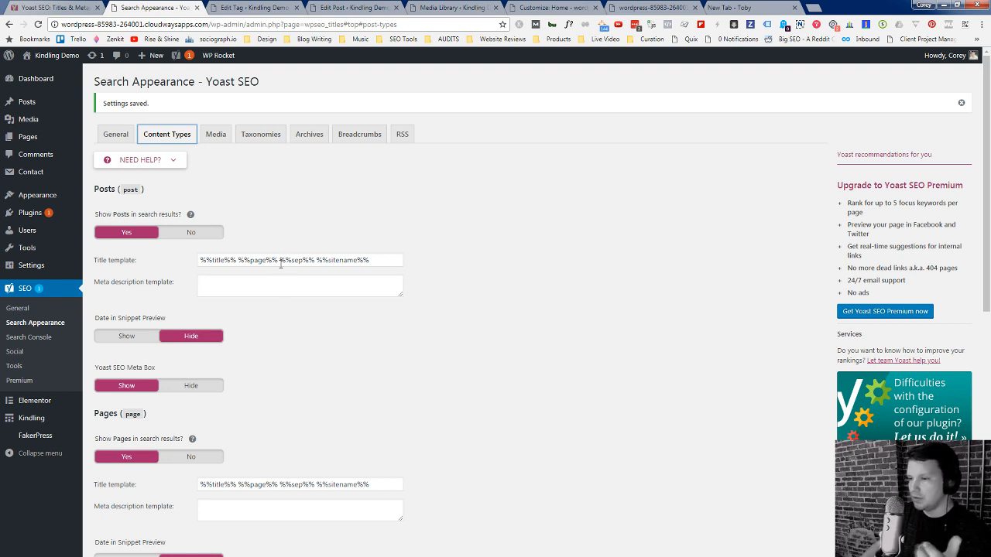
click(240, 265)
click(218, 285)
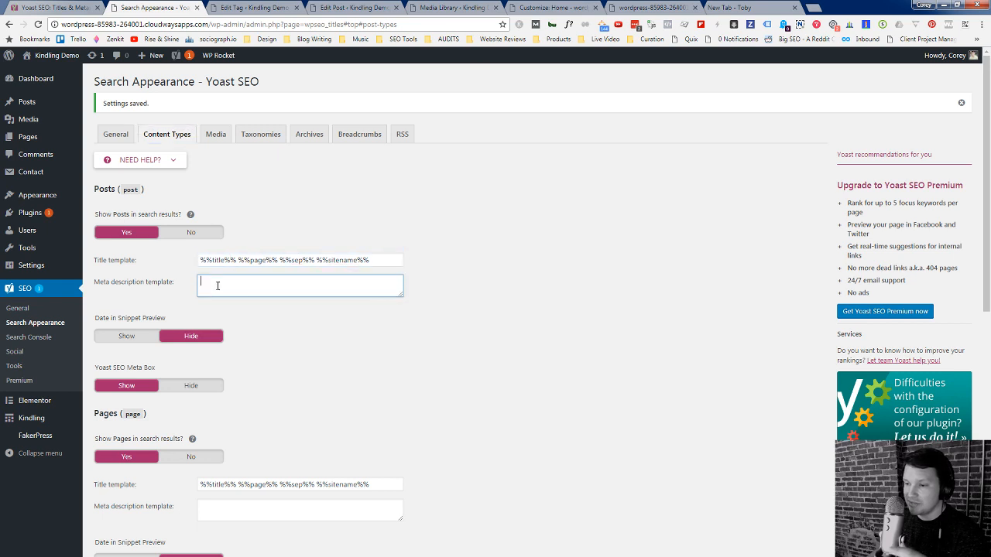
click(209, 501)
click(237, 290)
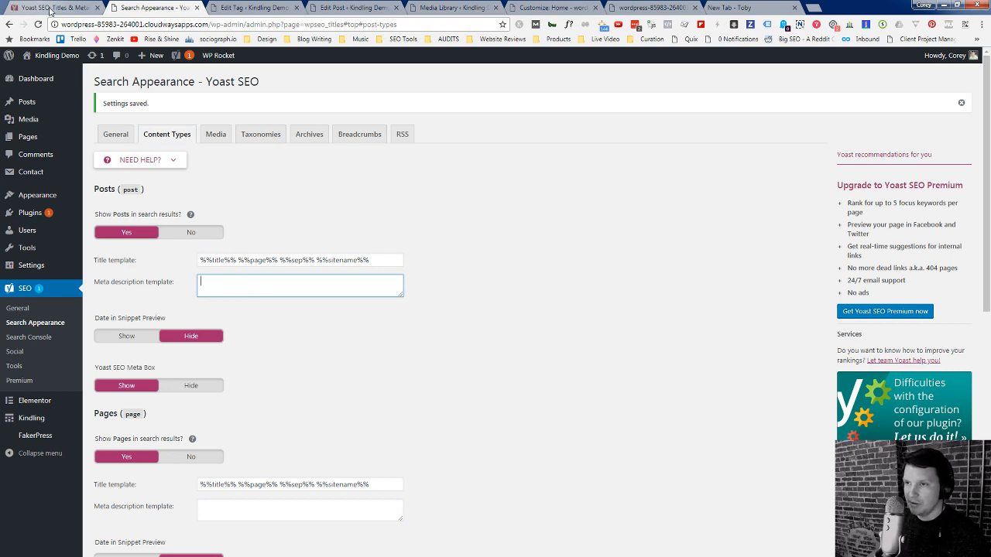
Step: Read the basic and advanced variables in Yoast's Titles & Metas template variables article, and return to the Search Appearance settings
click(51, 7)
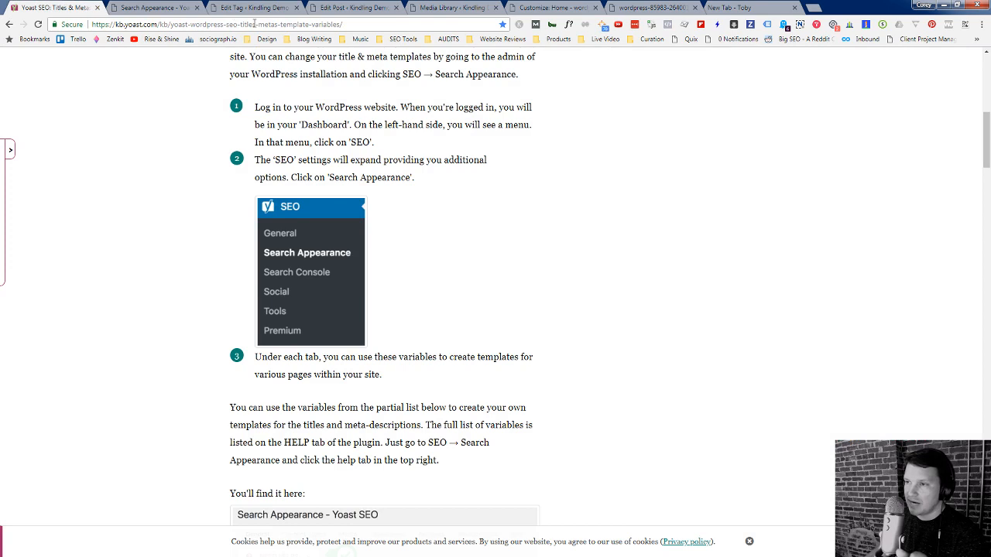
scroll(336, 280, up, 3)
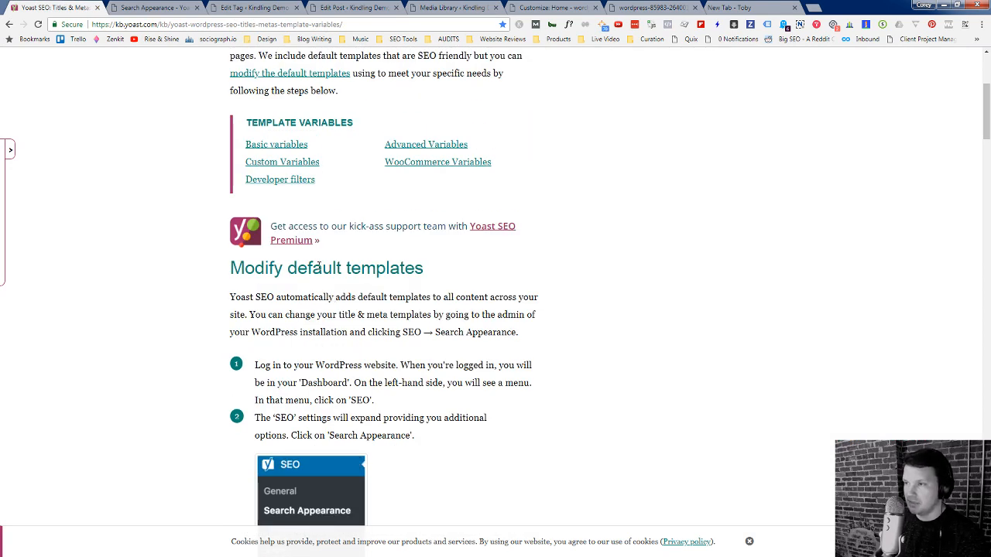
scroll(302, 414, up, 3)
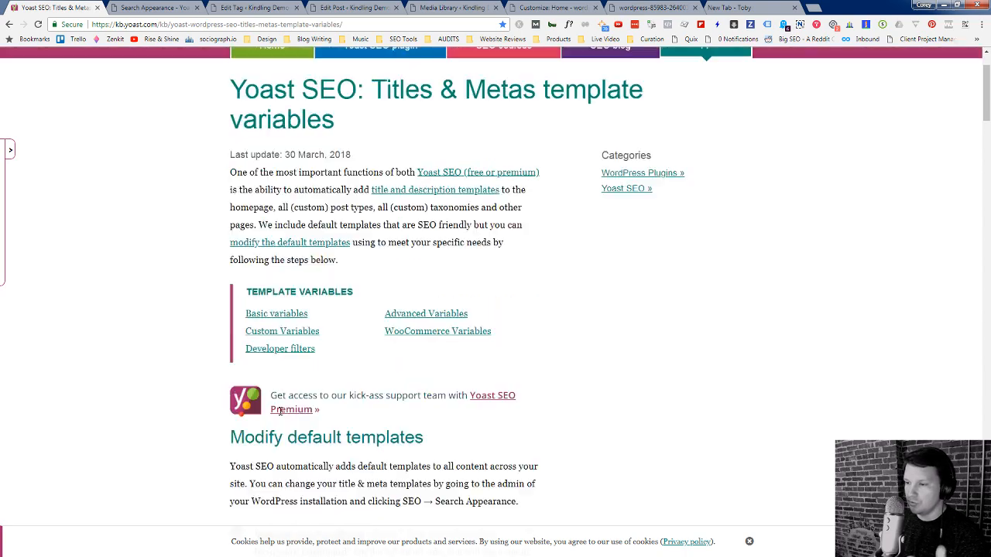
scroll(276, 416, down, 3)
scroll(276, 416, down, 15)
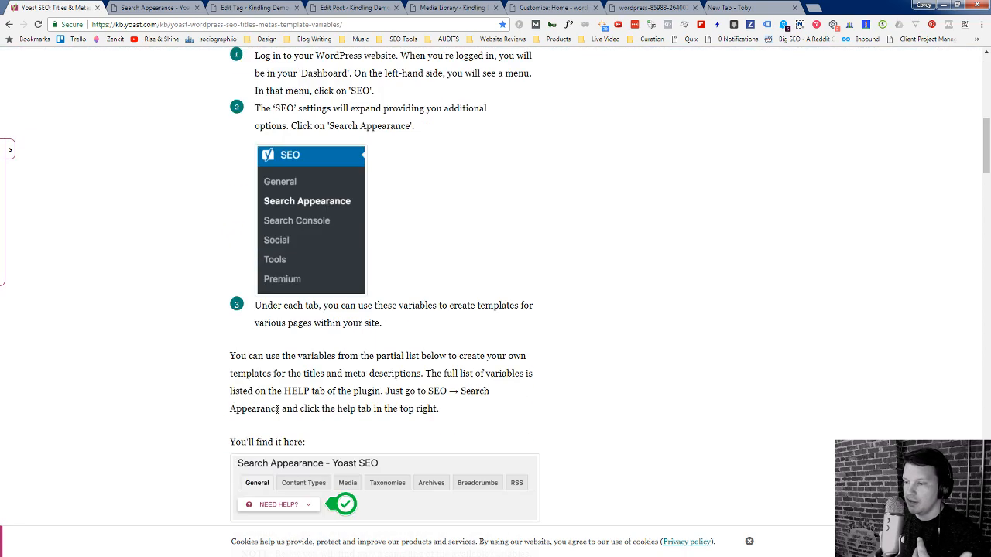
scroll(285, 239, down, 4)
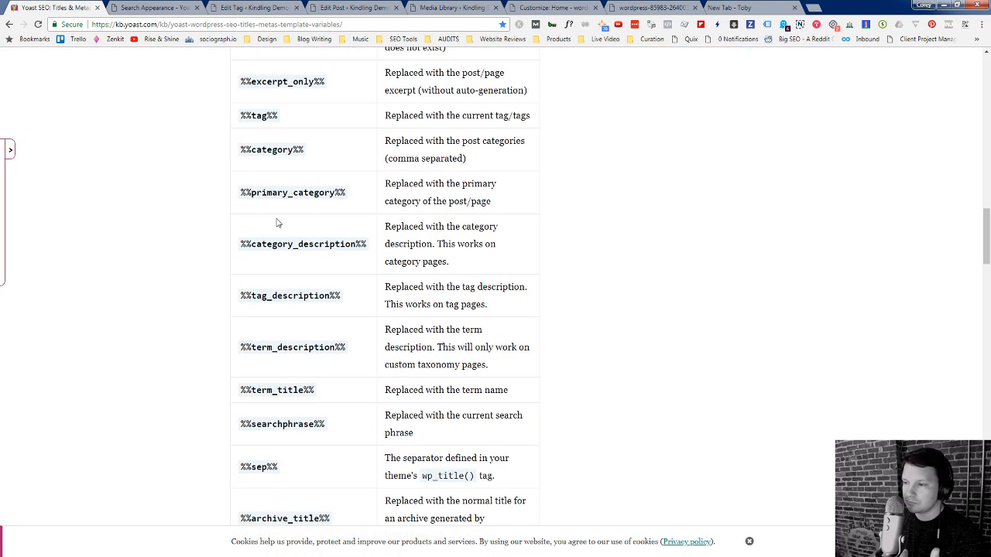
scroll(279, 261, up, 4)
scroll(279, 260, down, 10)
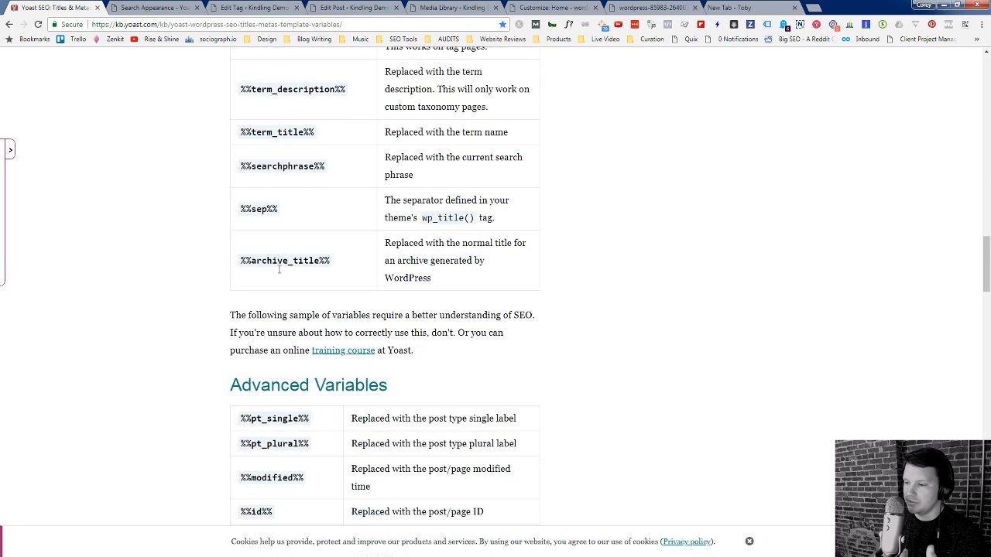
scroll(285, 275, down, 5)
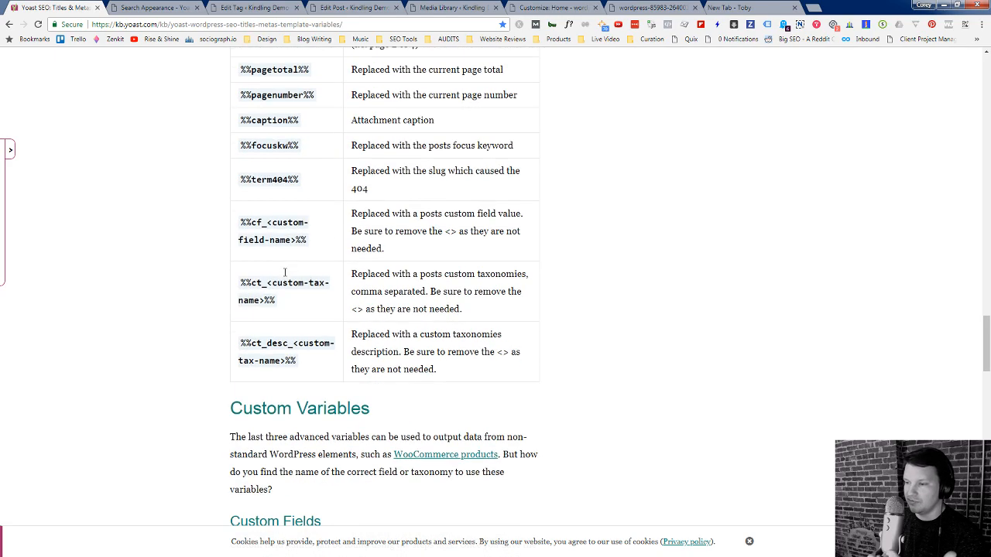
scroll(284, 232, up, 4)
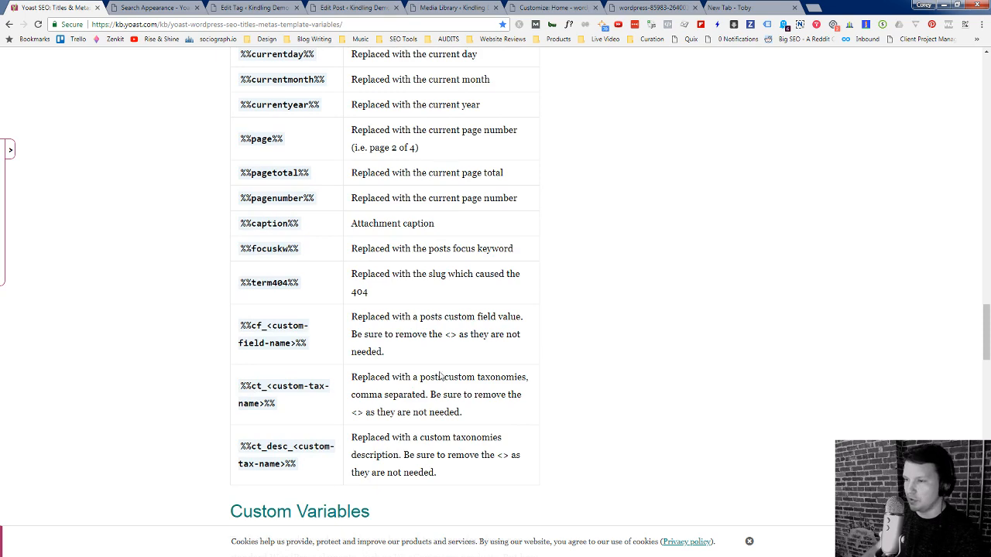
scroll(345, 305, up, 10)
click(148, 9)
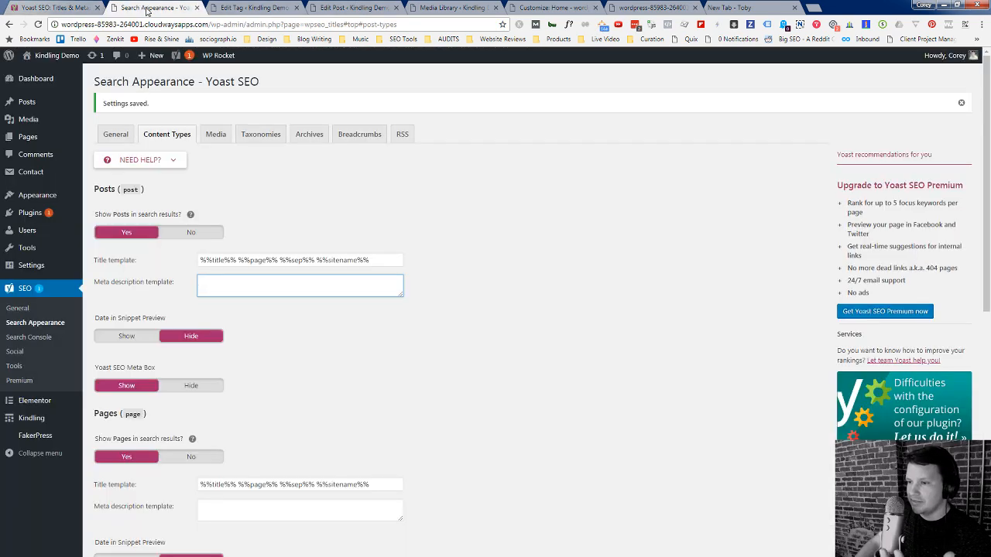
Step: Read the basic and advanced variables in the help center's Template explanation, and return to the Content Types settings
click(153, 163)
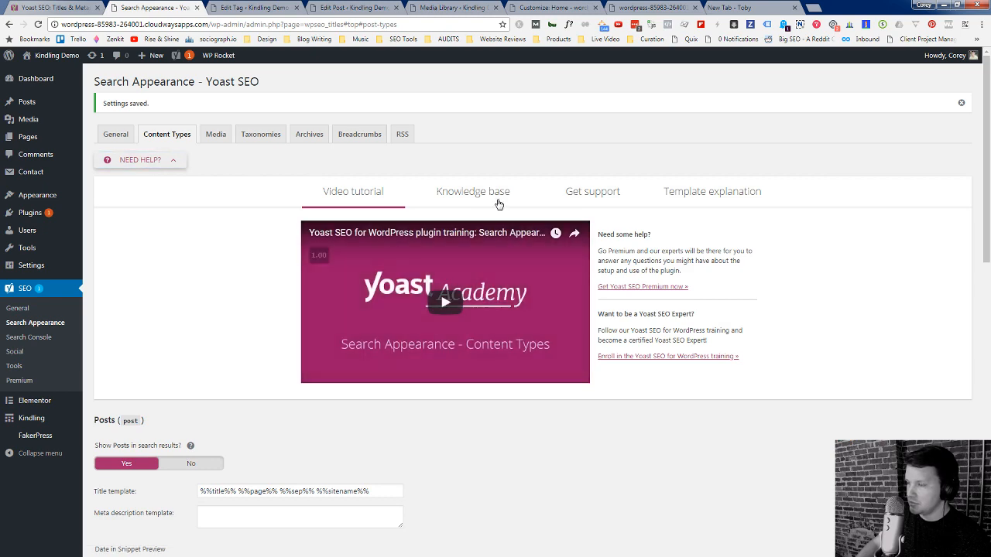
click(496, 200)
click(590, 196)
click(688, 198)
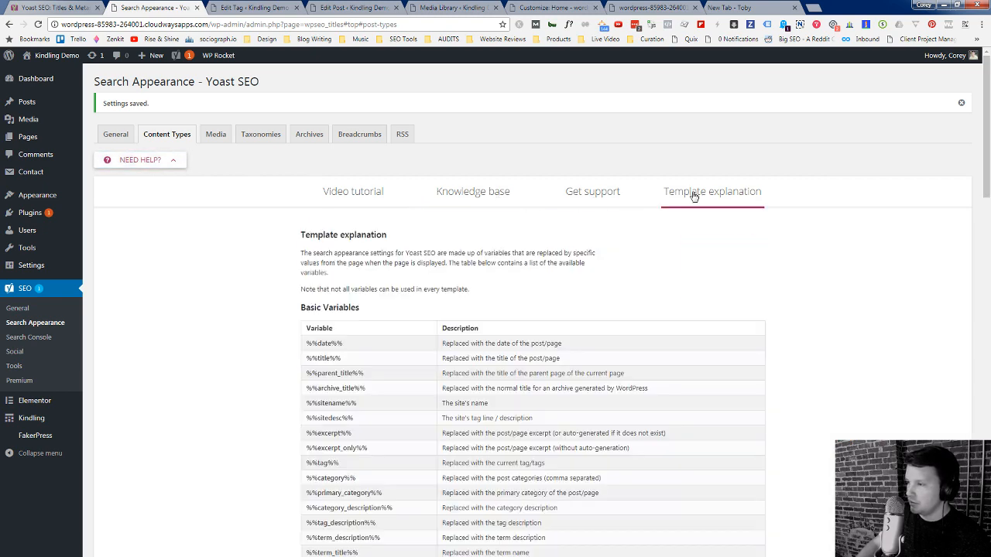
scroll(334, 333, down, 10)
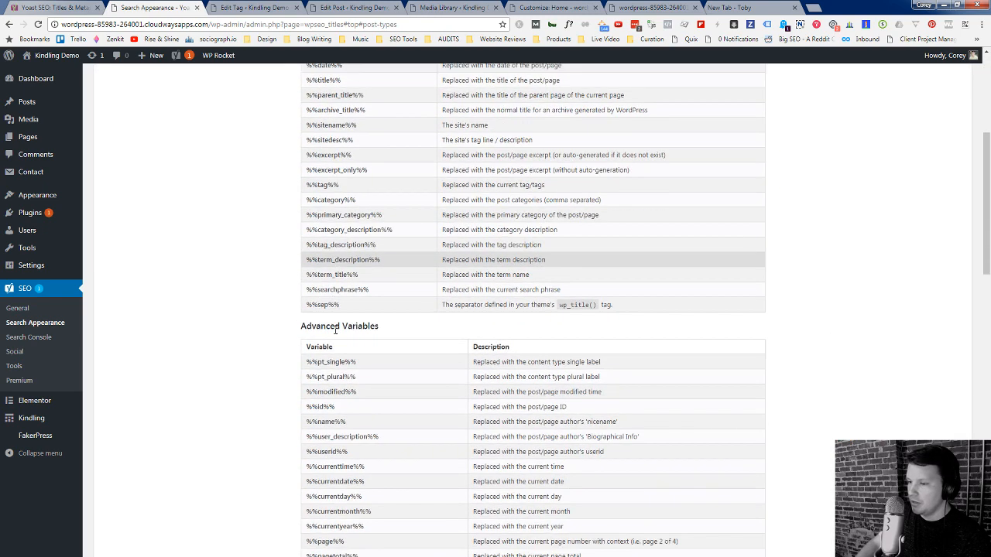
scroll(334, 334, up, 10)
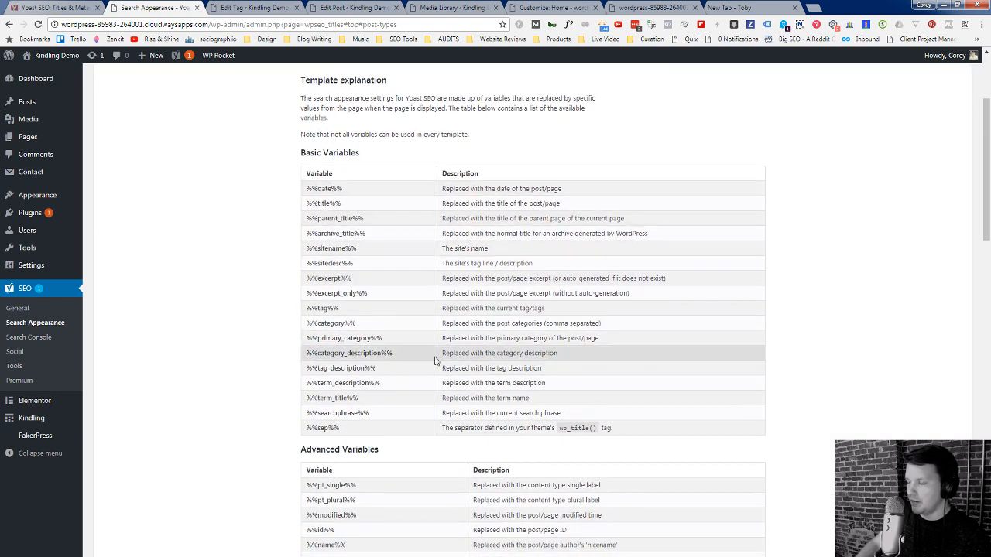
scroll(436, 356, up, 3)
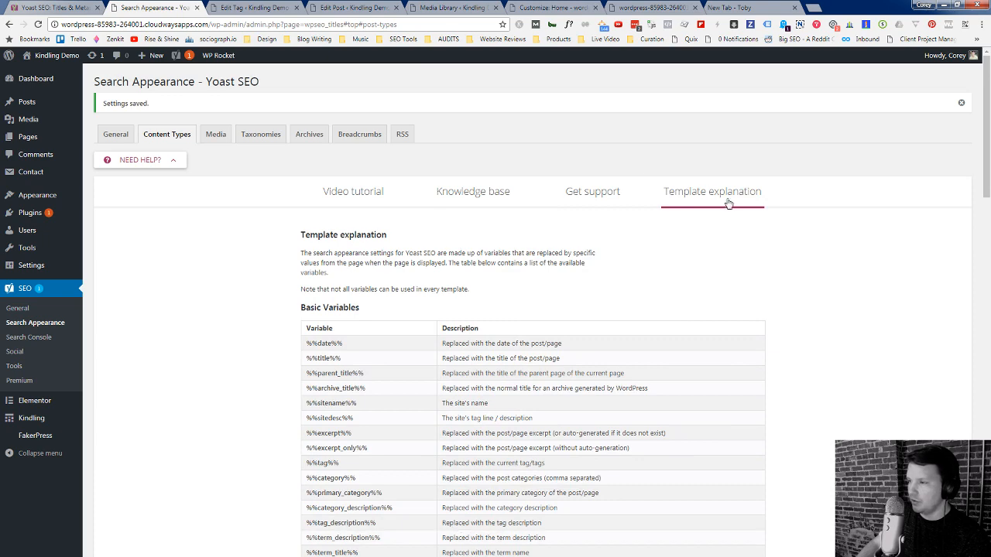
click(159, 136)
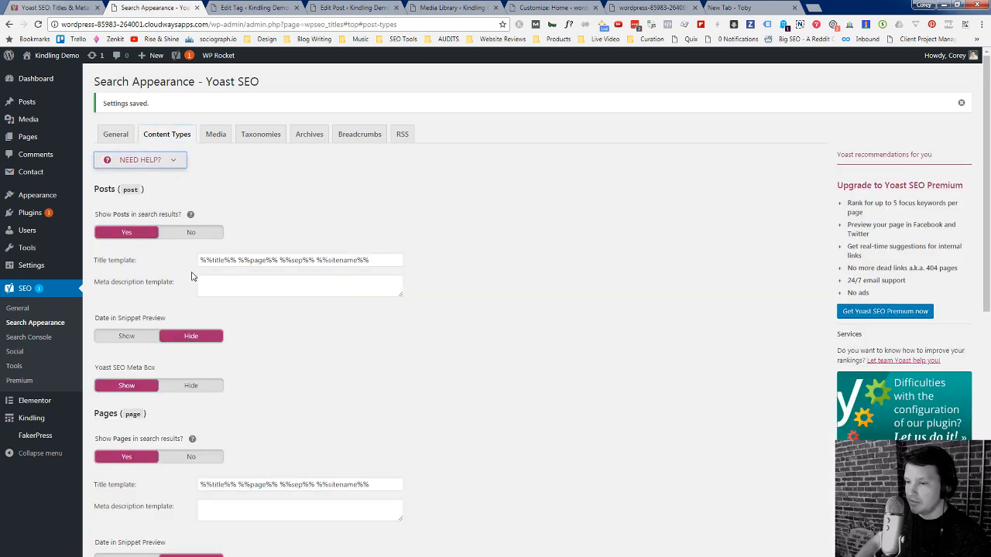
scroll(162, 412, down, 1)
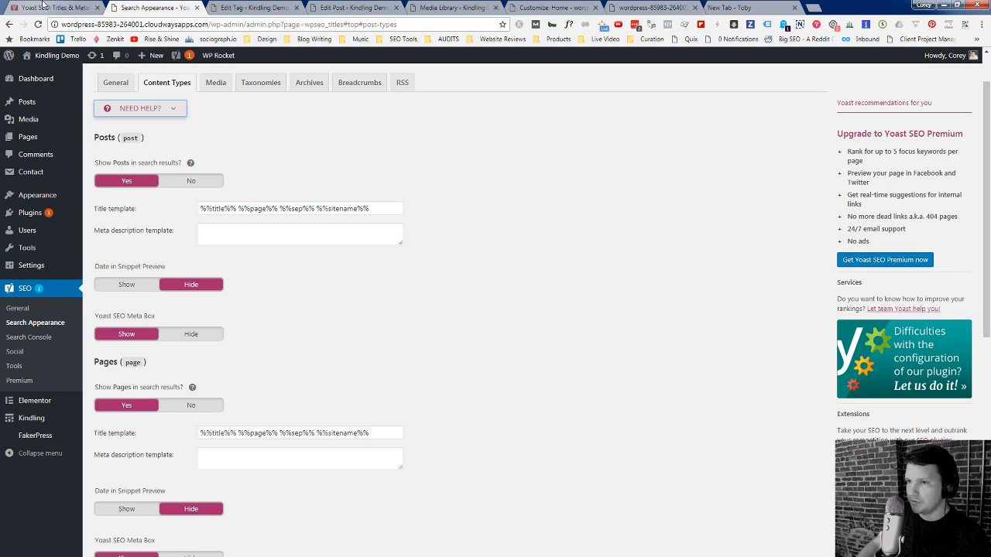
Step: Look through the variable tables in Yoast's template variables article again and return to the Content Types settings
key(ctrl+shift+Tab)
scroll(317, 290, up, 5)
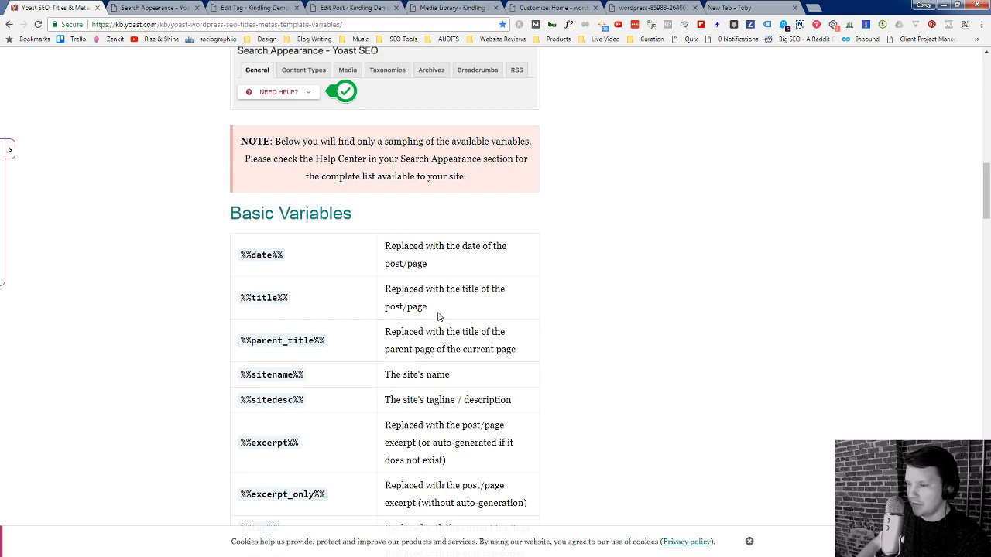
scroll(438, 317, down, 7)
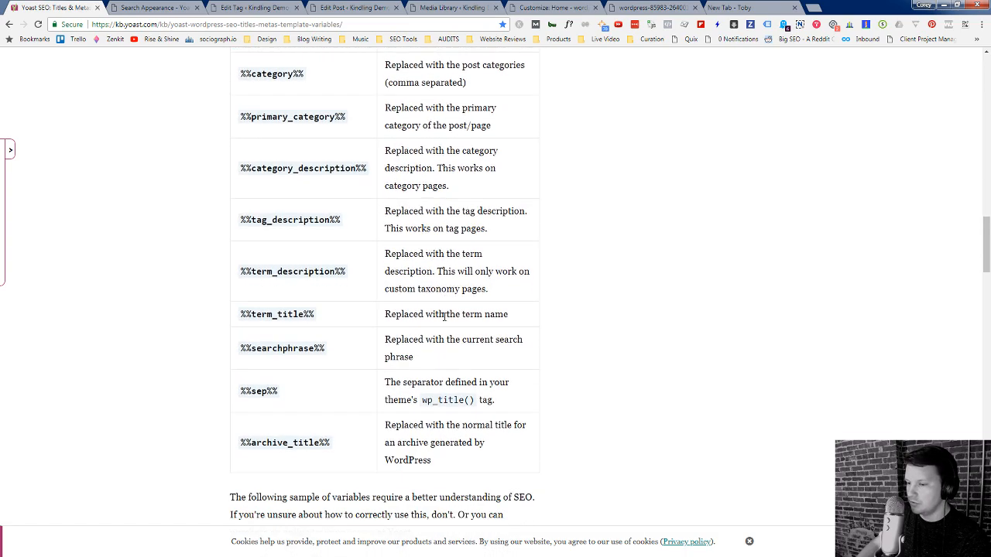
scroll(444, 315, down, 8)
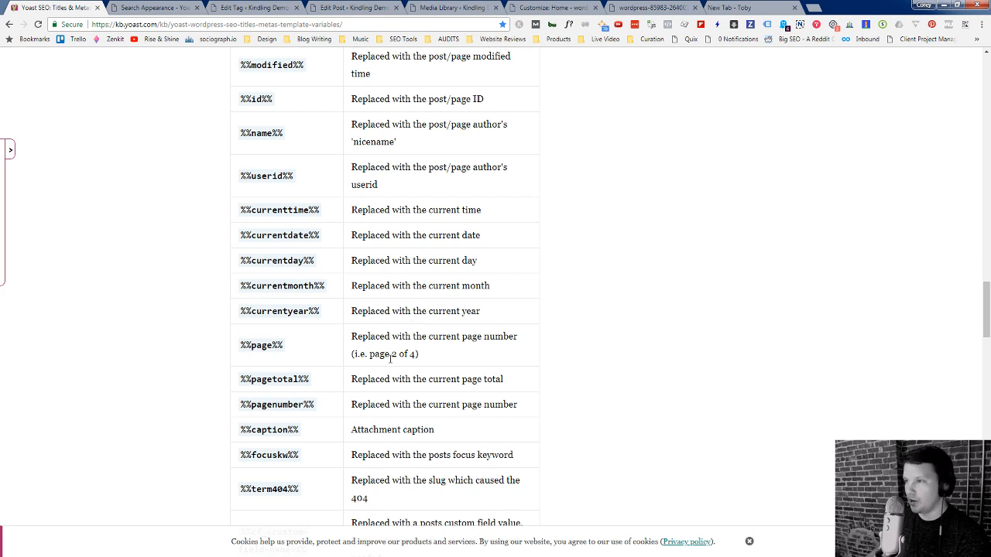
key(ctrl+Tab)
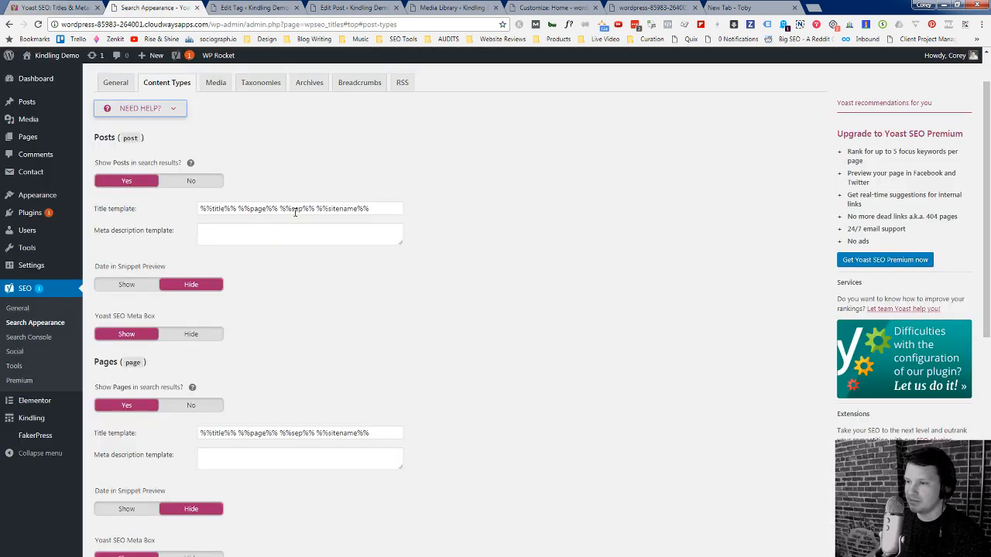
Step: Highlight %%title%% in the Posts title template, open the edited post's live page in a new tab, and check the post's title in the editor
drag(243, 208, 200, 208)
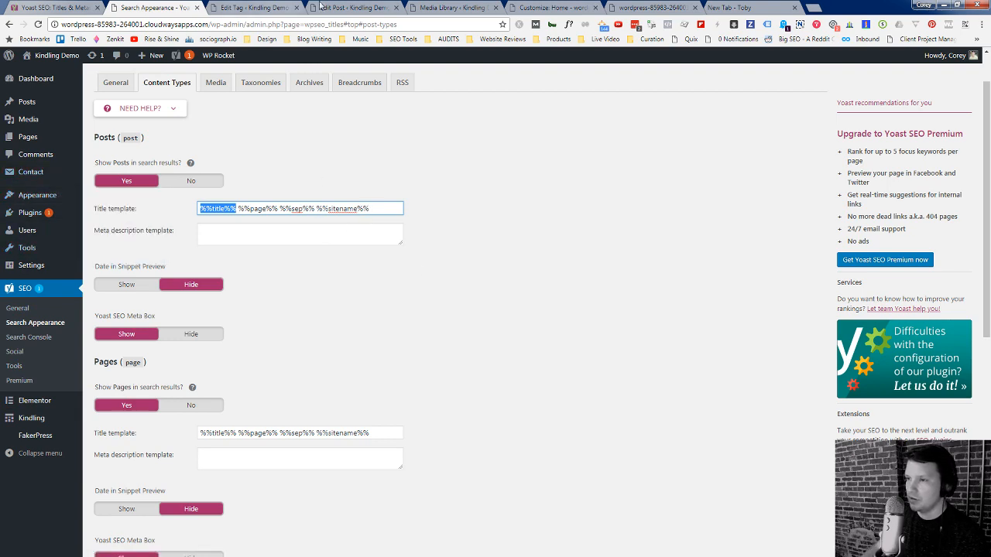
click(352, 7)
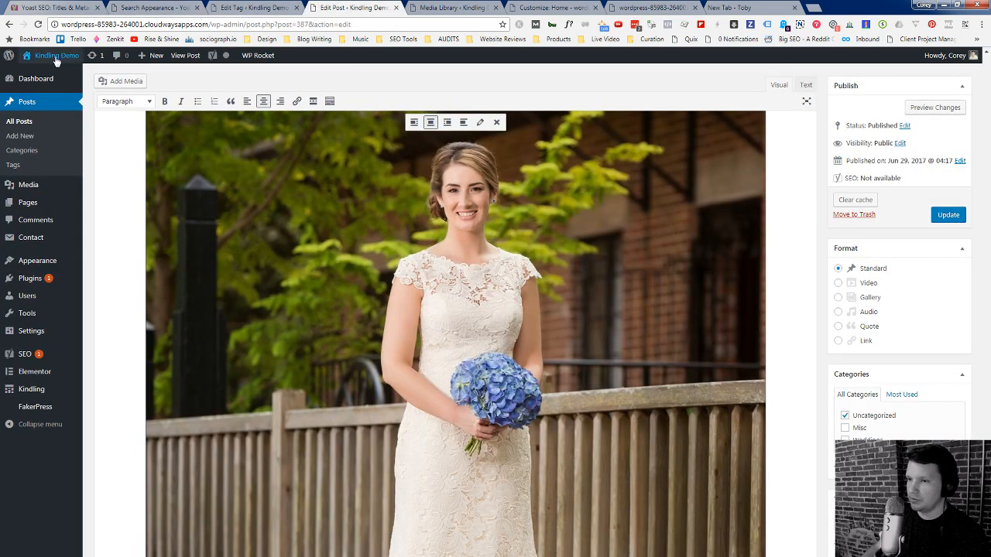
right_click(186, 56)
click(232, 62)
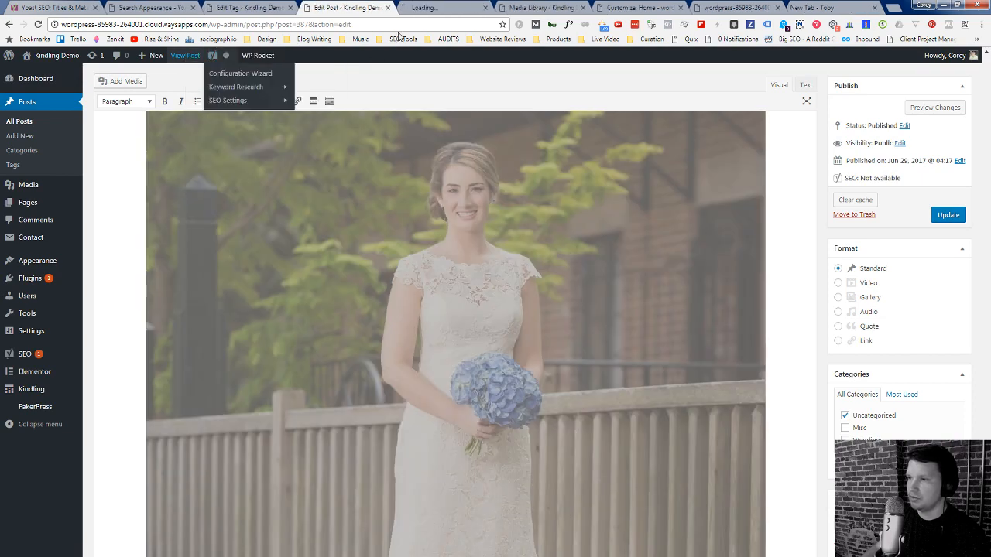
key(ctrl+Tab)
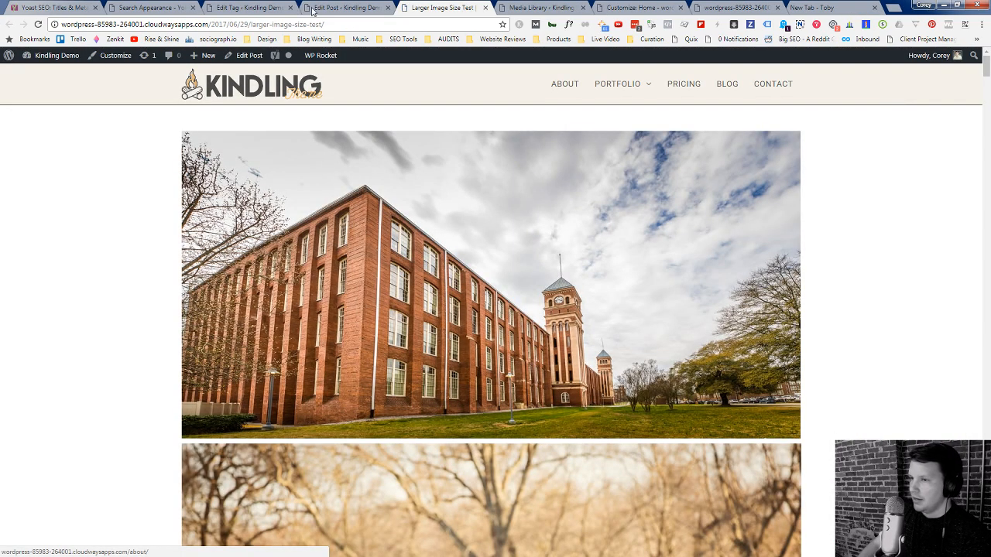
key(ctrl+shift+Tab)
scroll(987, 87, down, 5)
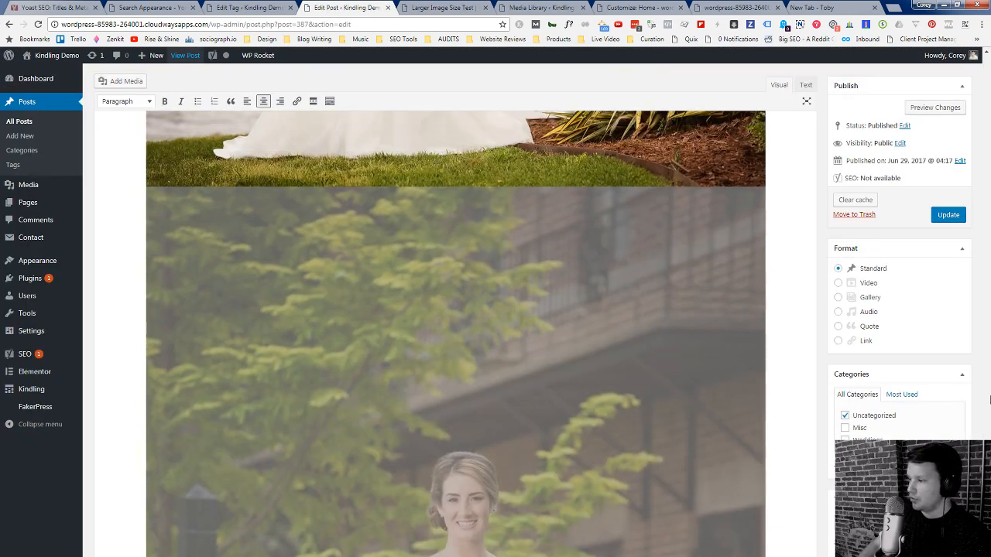
scroll(178, 103, up, 10)
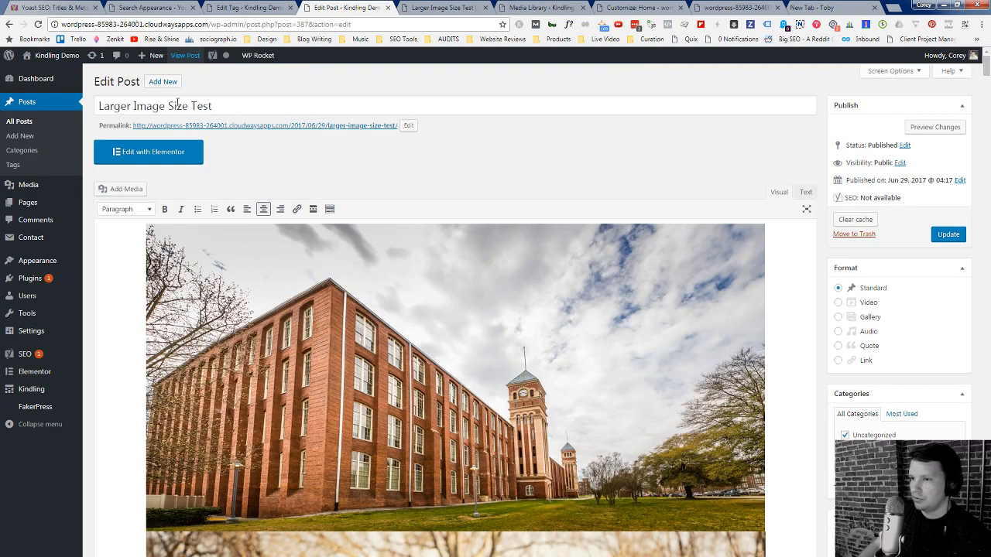
Step: Inspect the live post's title tag in the Page Info of Open SEO Stats, highlighting the site name part
key(ctrl+Tab)
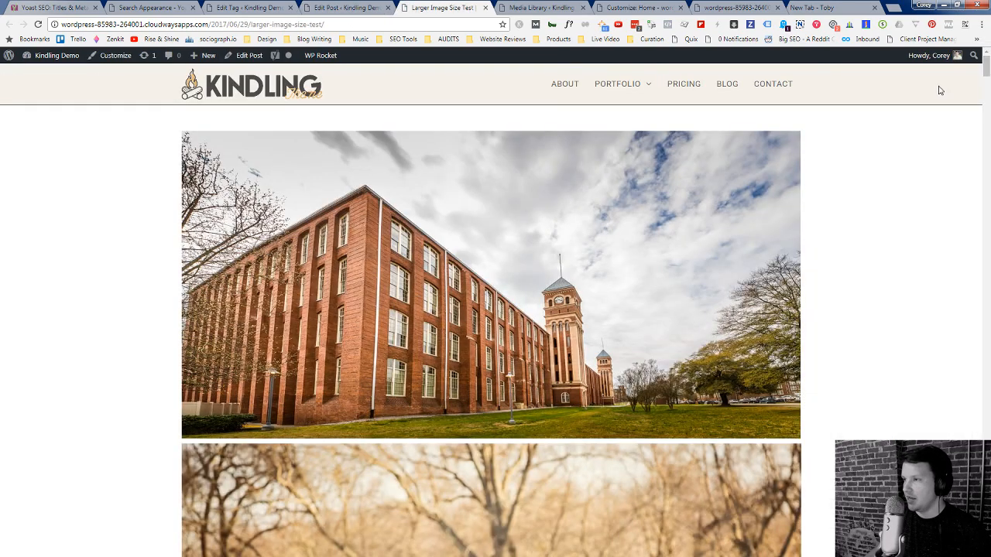
click(850, 26)
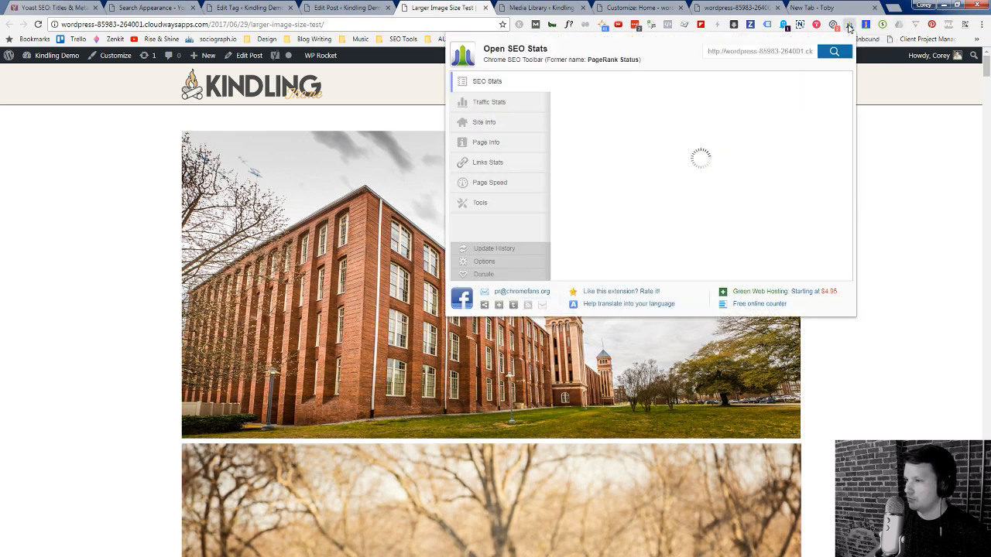
click(498, 147)
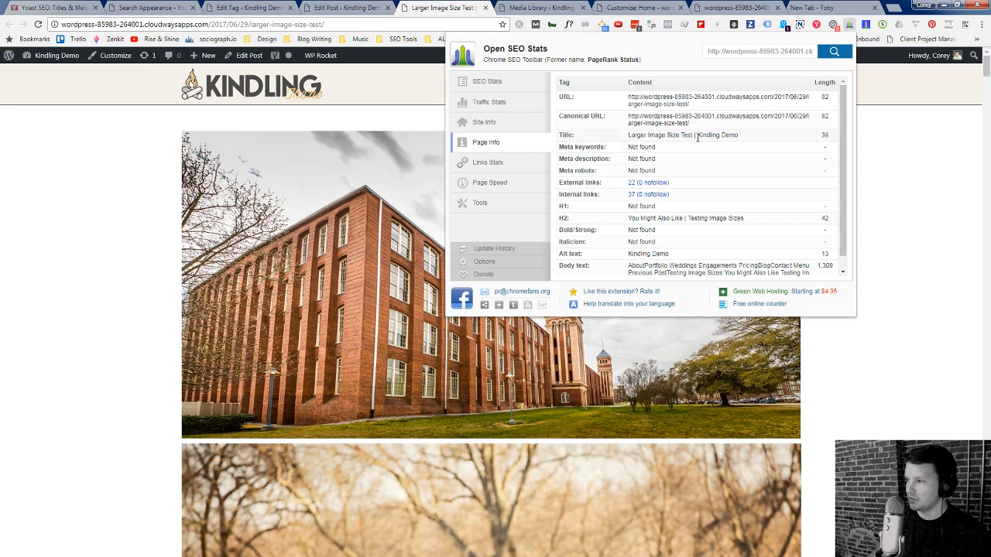
drag(698, 135, 750, 137)
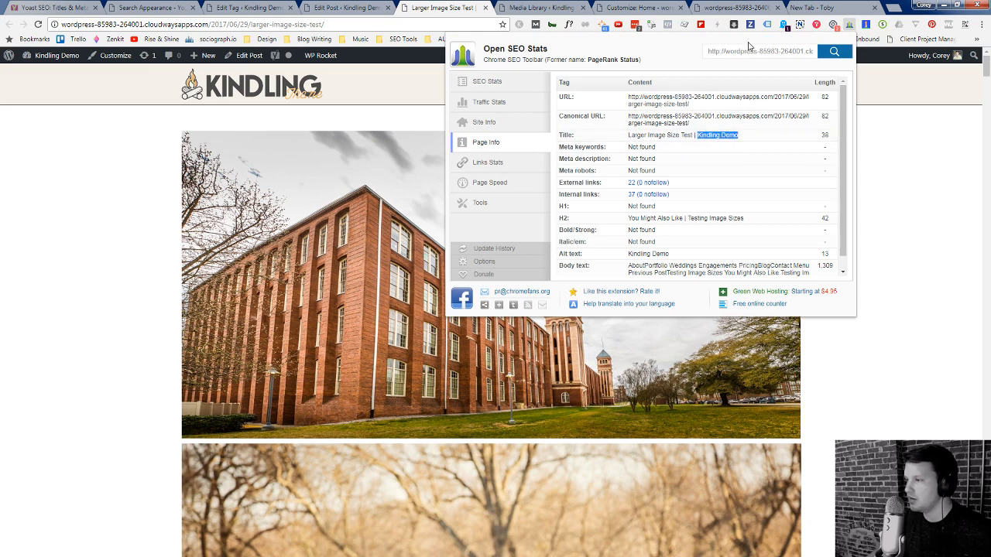
click(126, 146)
Step: Set the Posts meta description template to %%excerpt%%, taken from the variables article, and save the Content Types settings
click(172, 6)
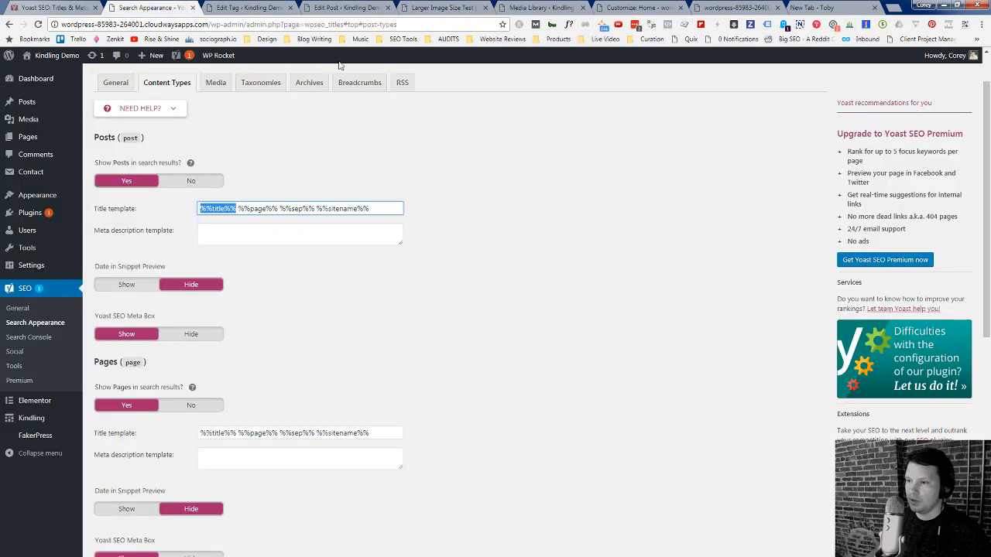
click(273, 232)
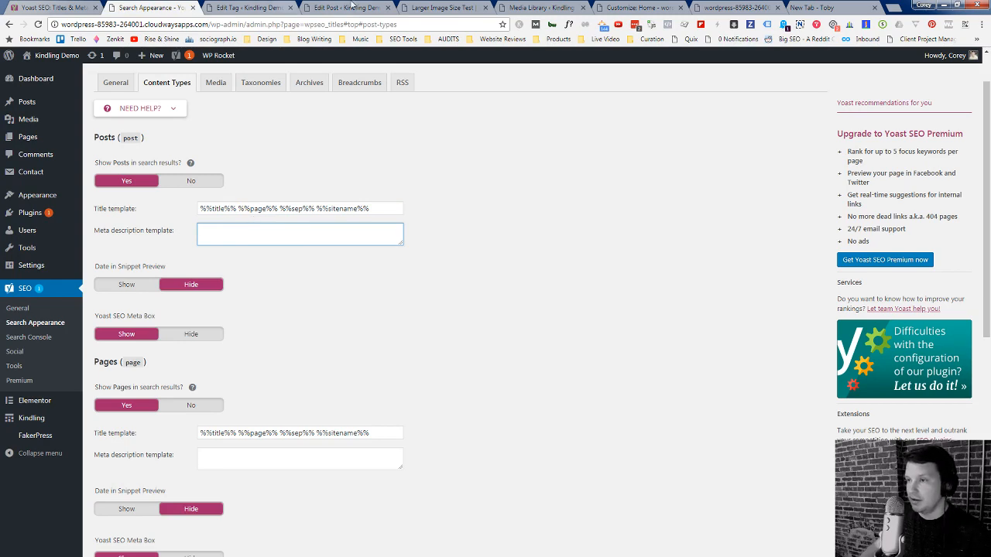
click(75, 7)
scroll(273, 346, up, 6)
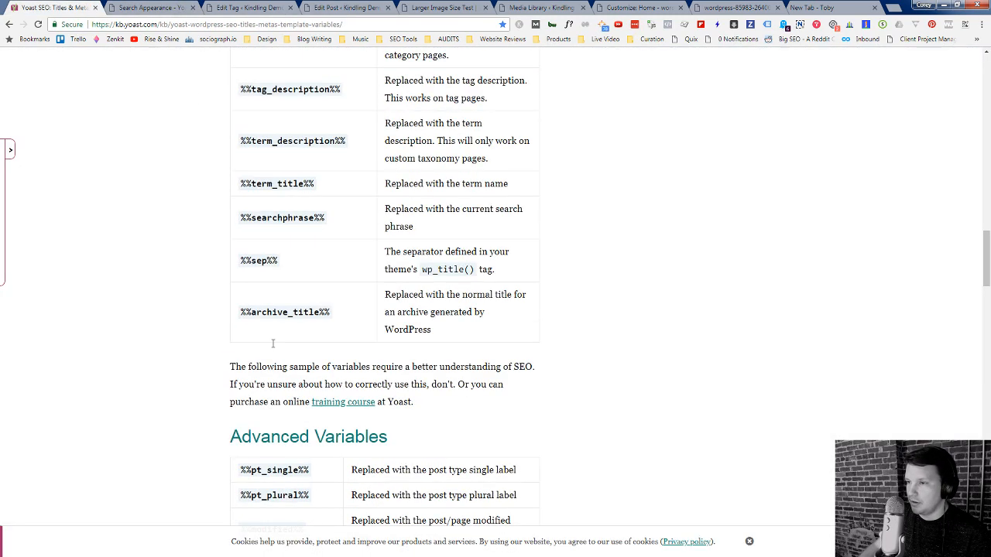
scroll(273, 348, up, 5)
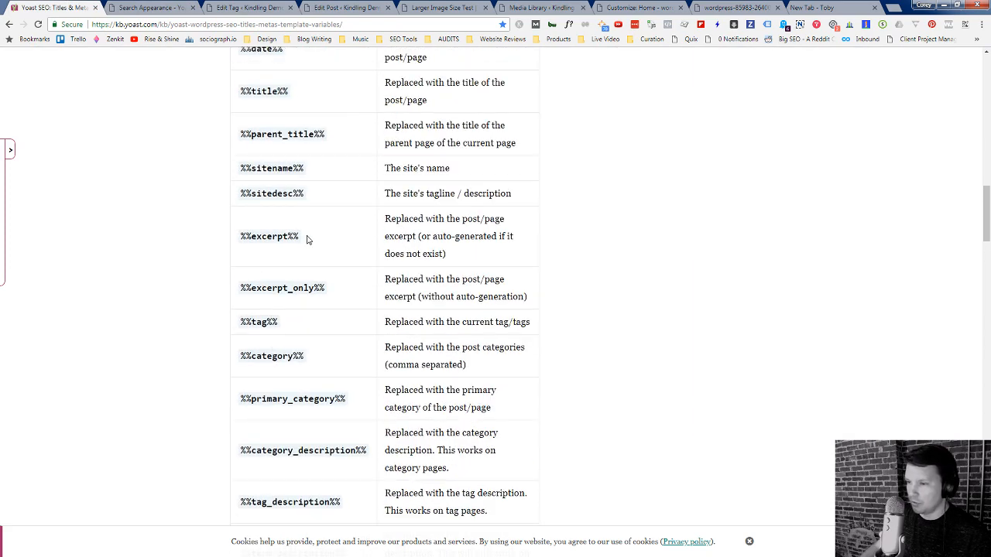
drag(307, 240, 243, 237)
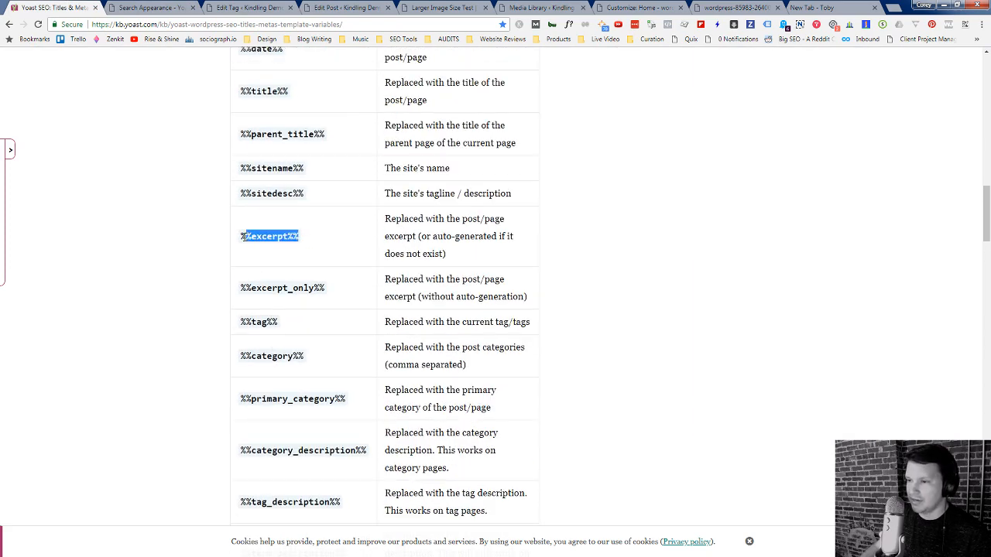
click(177, 6)
text(%%excerpt%%)
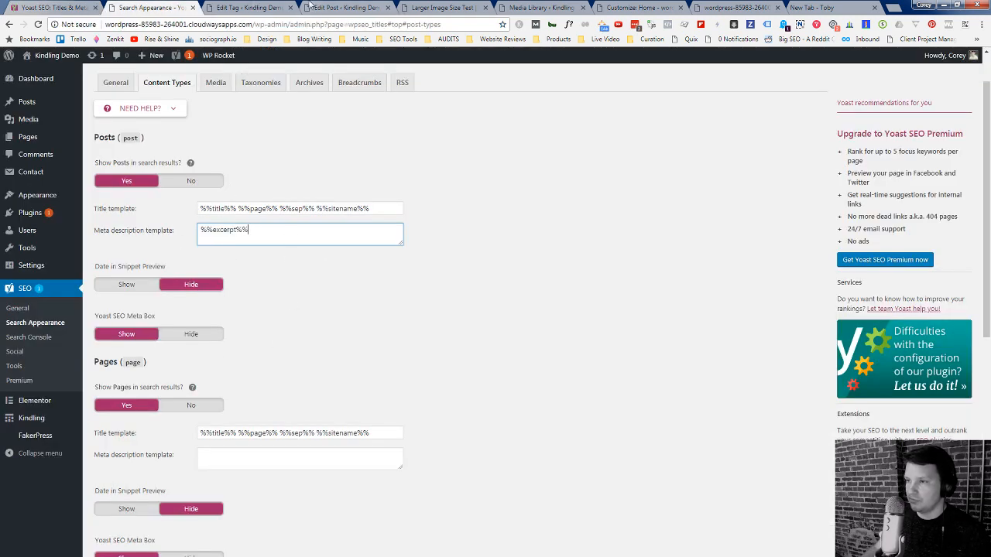
scroll(152, 490, down, 1)
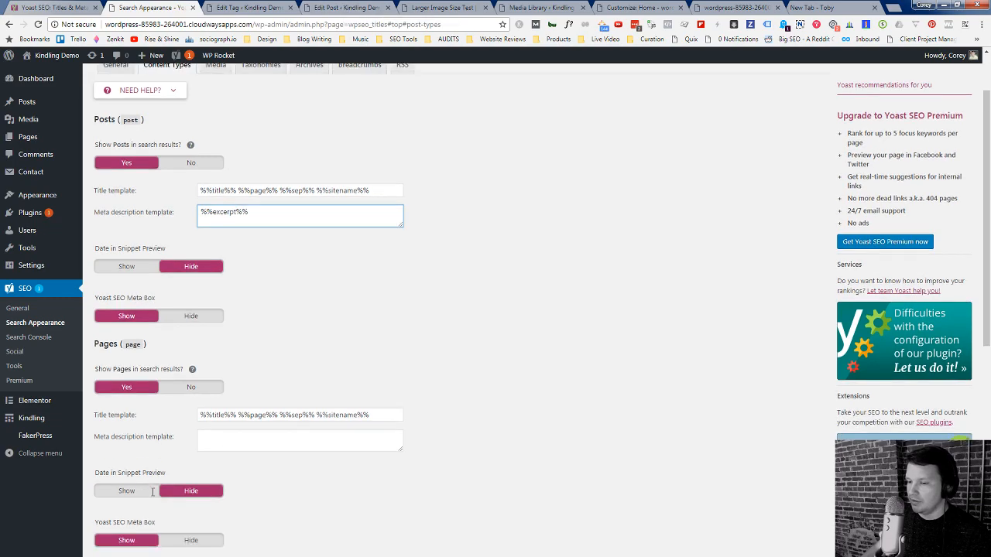
scroll(152, 491, down, 4)
click(124, 508)
Step: Enable the Excerpt box in the screen options of the Larger Image Size Test post's edit page
click(345, 7)
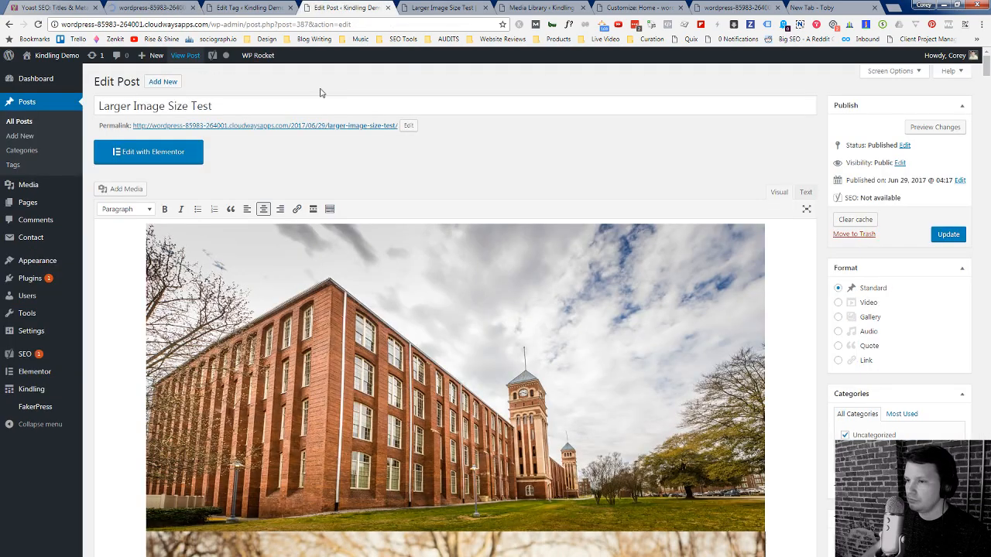
scroll(487, 401, down, 6)
scroll(487, 401, up, 6)
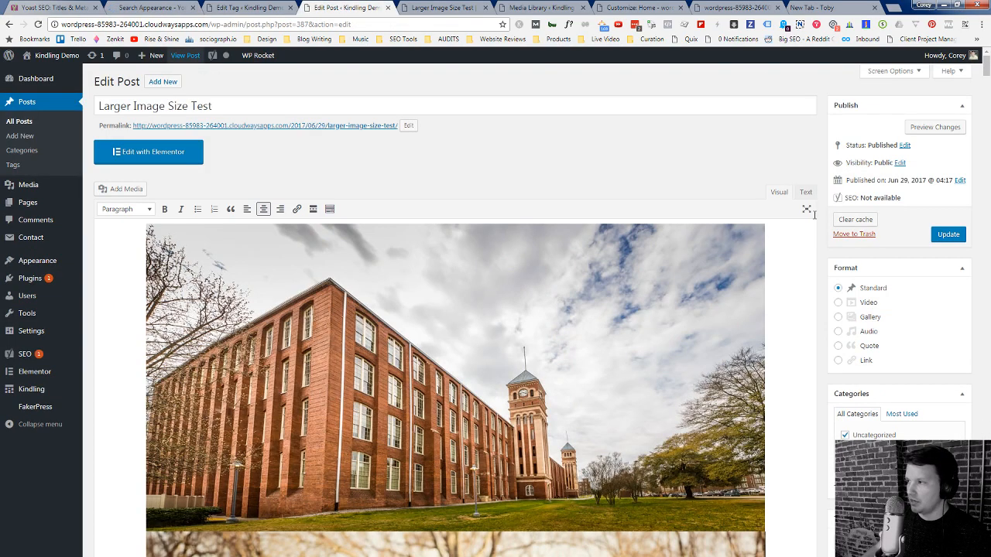
drag(902, 86, 899, 72)
click(897, 70)
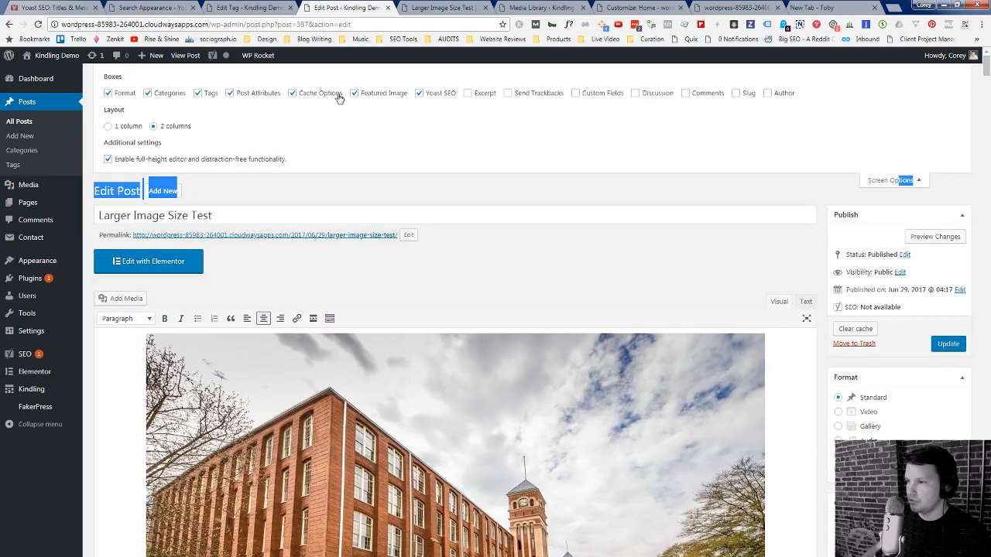
click(483, 93)
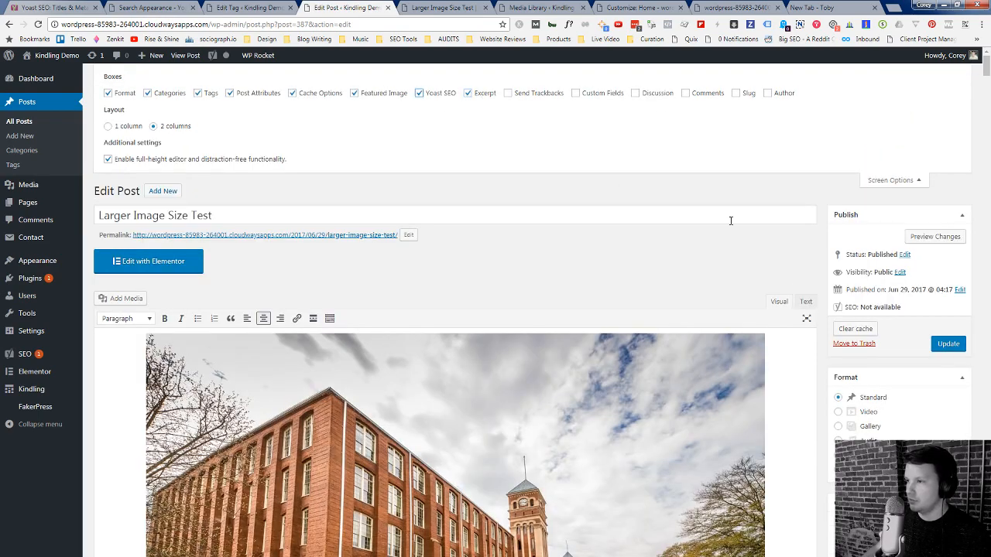
click(882, 181)
Step: Enter "This is a test" as the Larger Image Size Test post's excerpt and update the post
scroll(316, 348, down, 15)
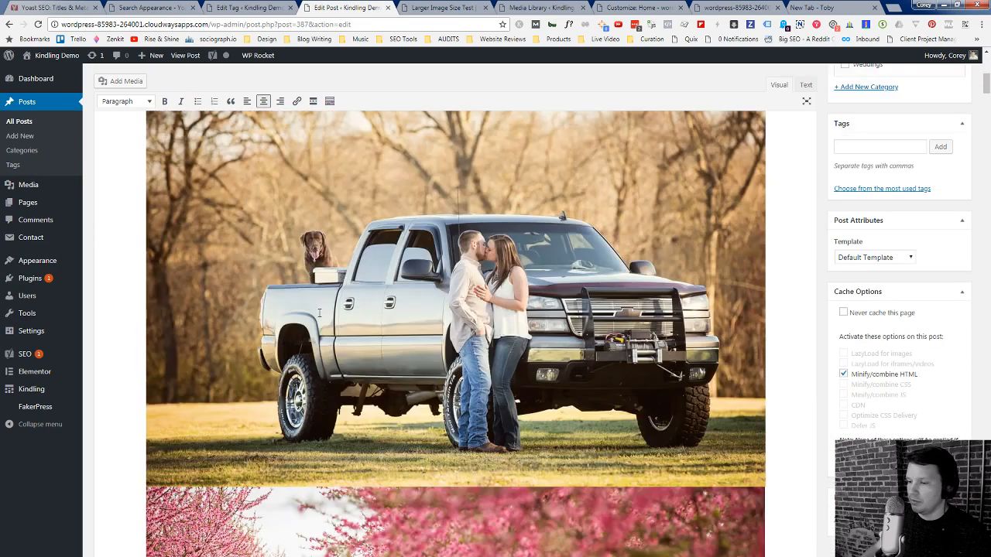
scroll(316, 349, down, 15)
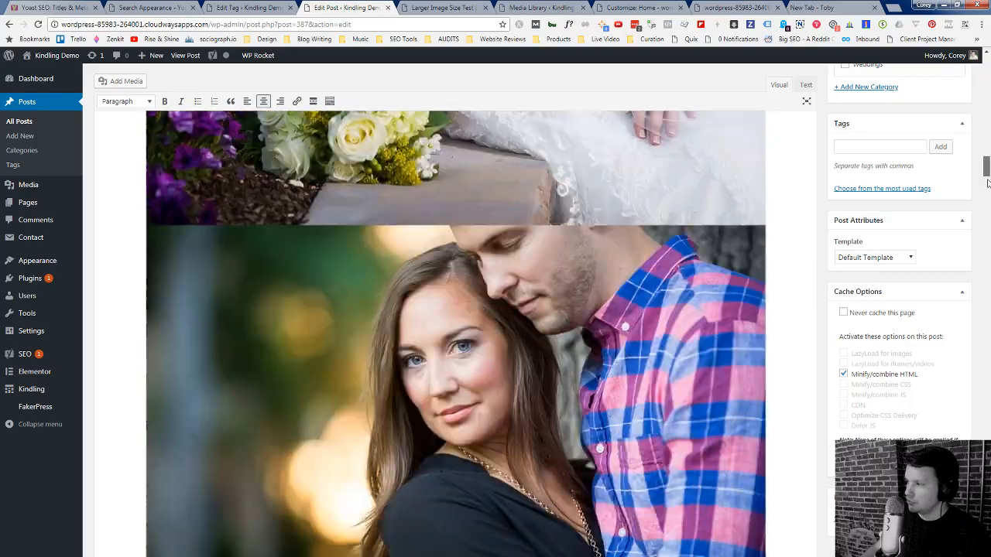
scroll(985, 353, down, 15)
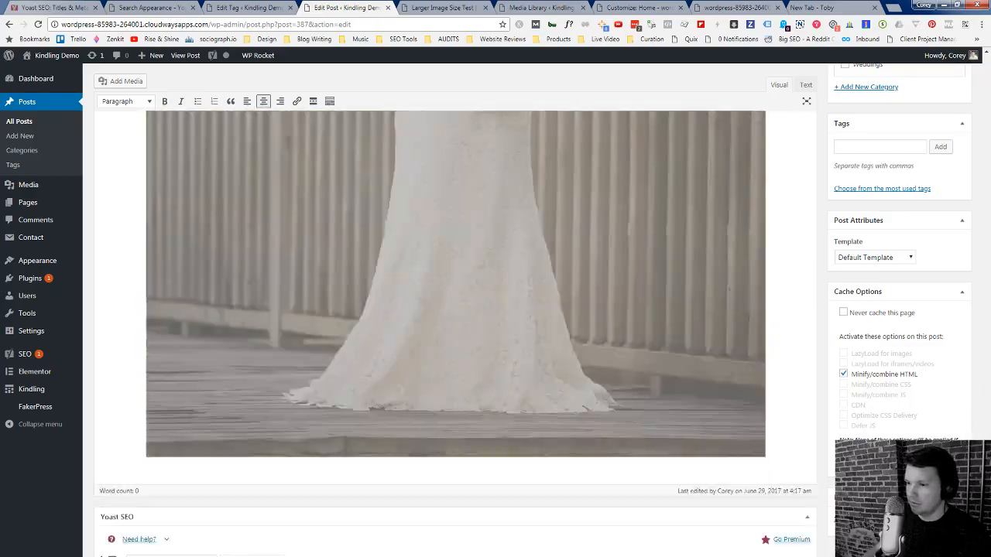
scroll(455, 309, up, 4)
scroll(456, 309, down, 4)
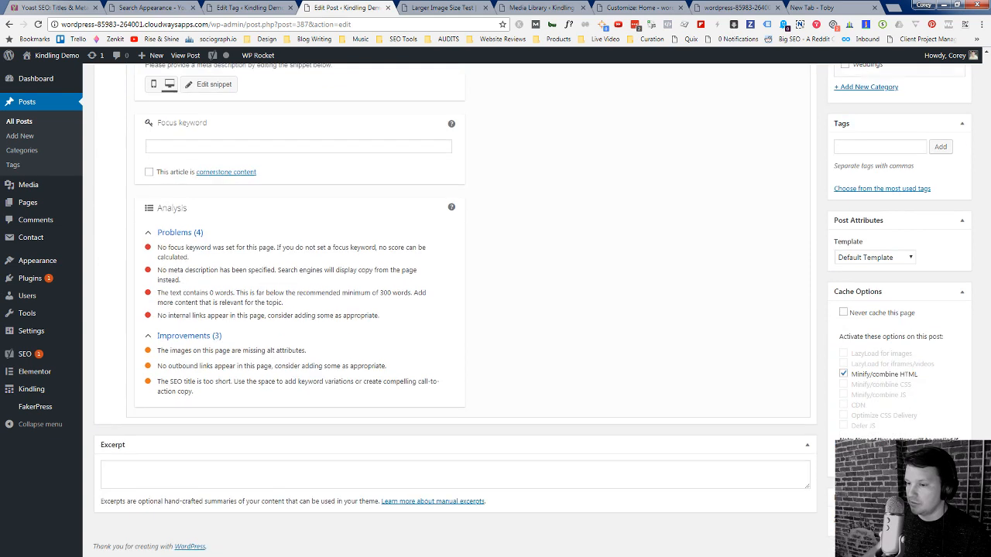
click(181, 468)
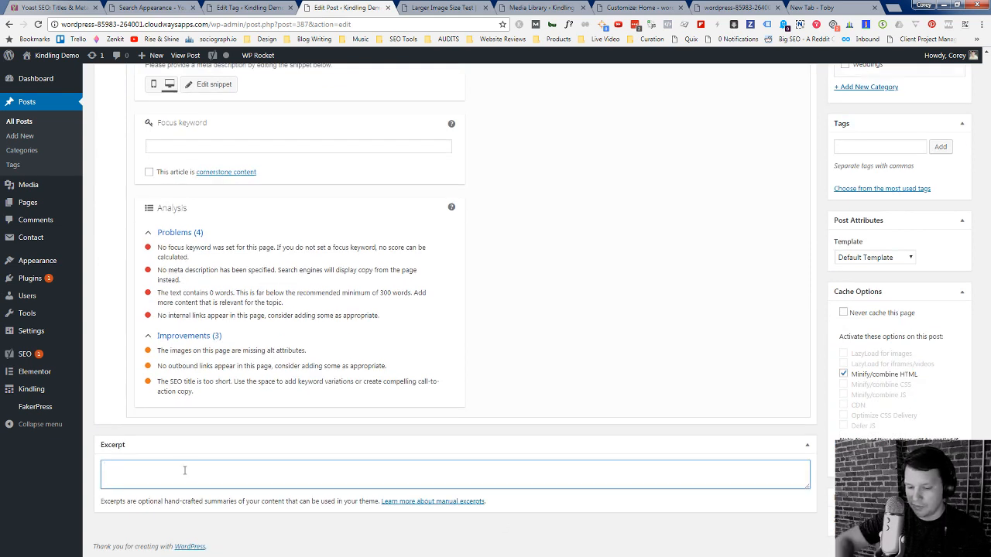
text(Thi)
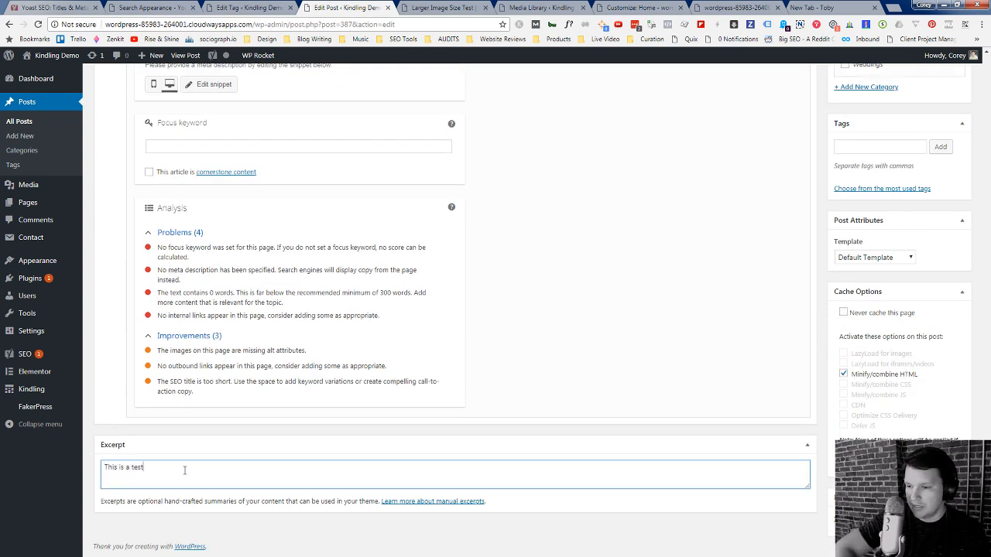
text(s is a test)
scroll(504, 289, up, 10)
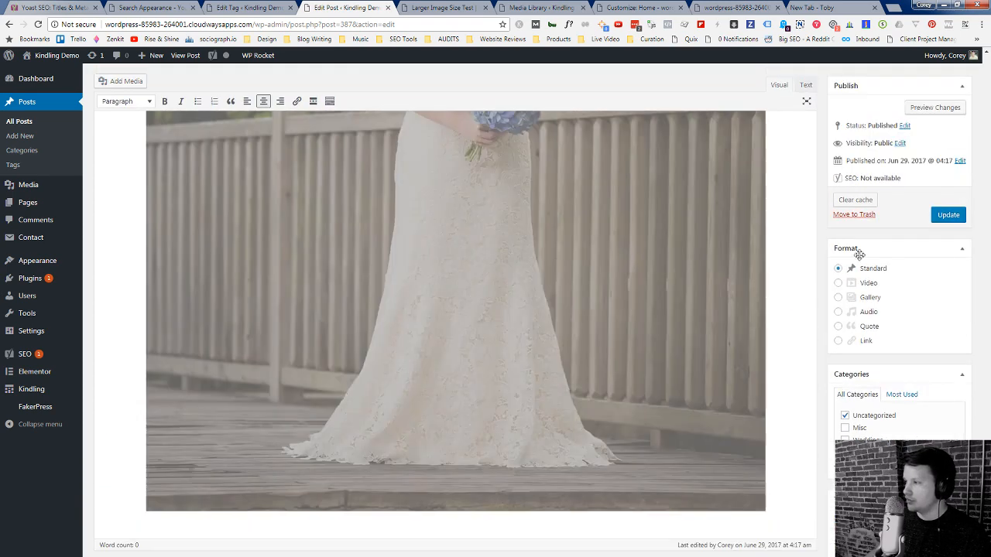
click(957, 221)
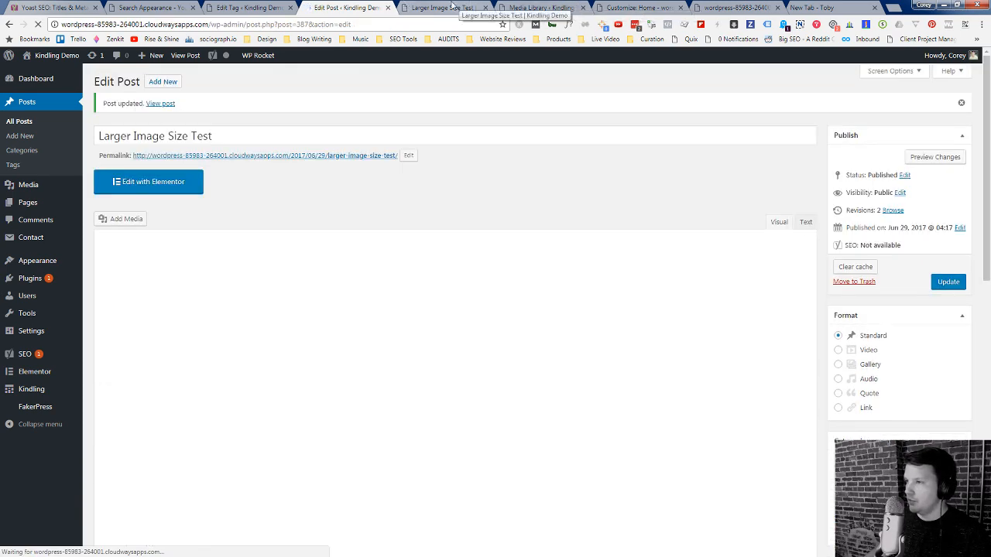
Step: Inspect the live post's meta description in the Page Info of Open SEO Stats and highlight its text
click(453, 7)
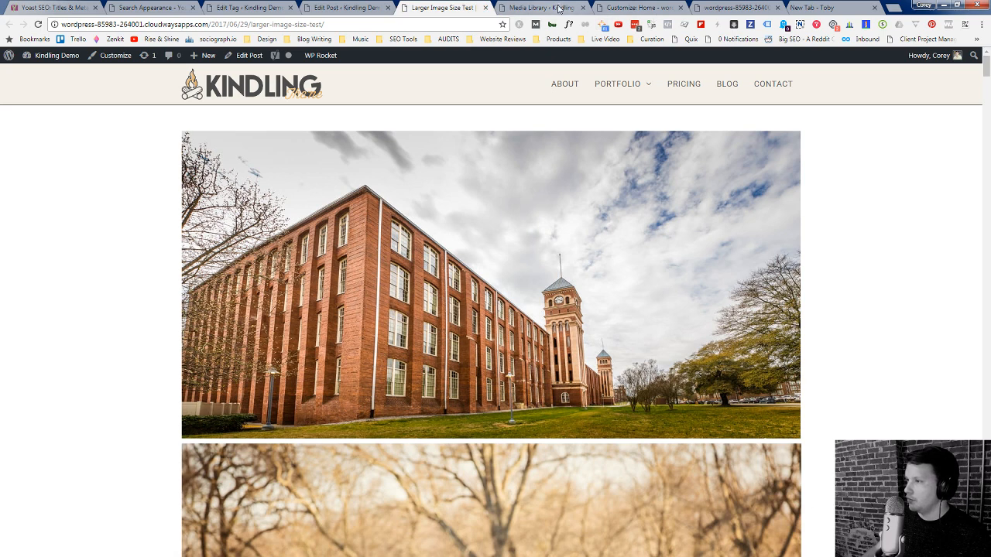
click(849, 28)
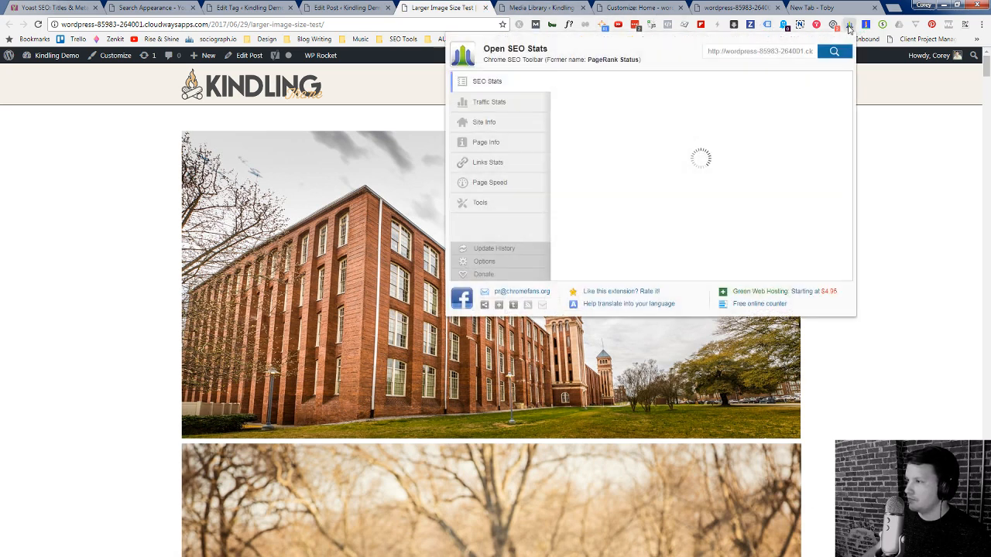
click(503, 145)
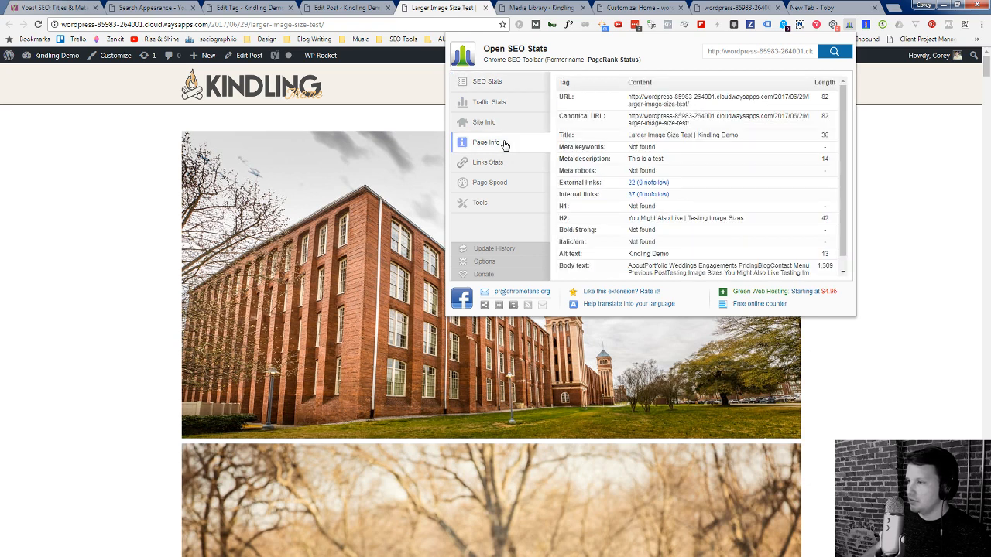
drag(629, 159, 669, 161)
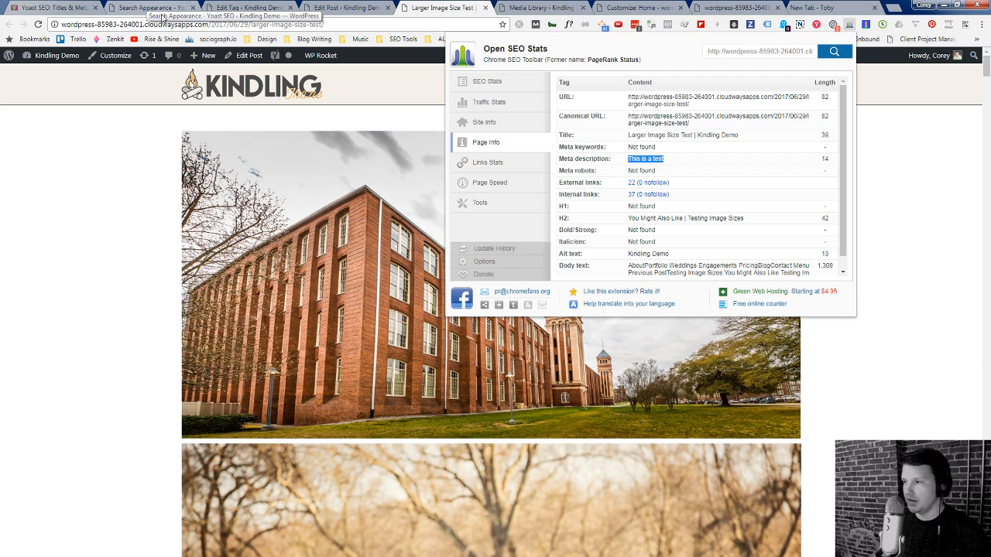
Step: Insert the presenter's first name followed by "is cool - " before %%excerpt%% in the Posts meta description template and save the Content Types settings
click(66, 6)
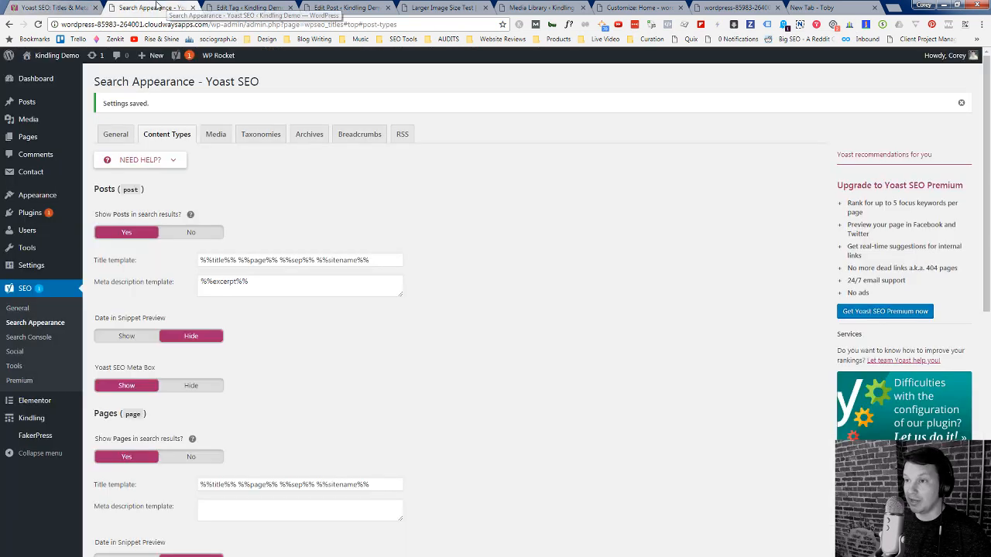
click(154, 7)
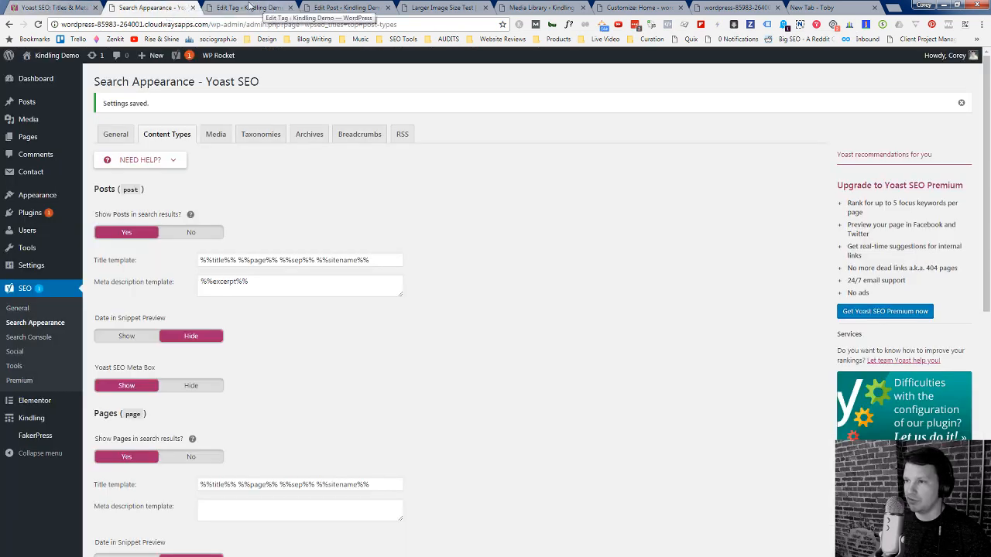
click(215, 286)
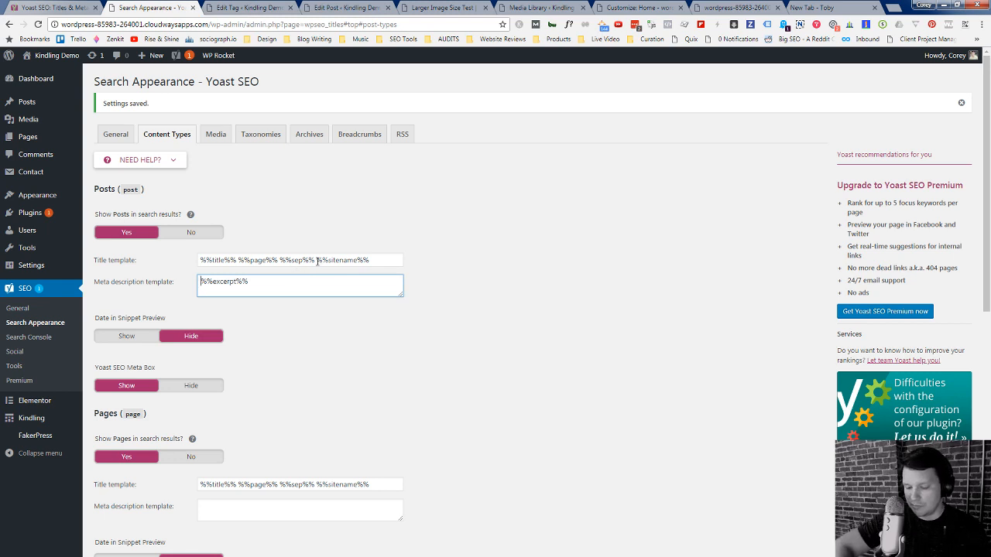
text(Corey is co)
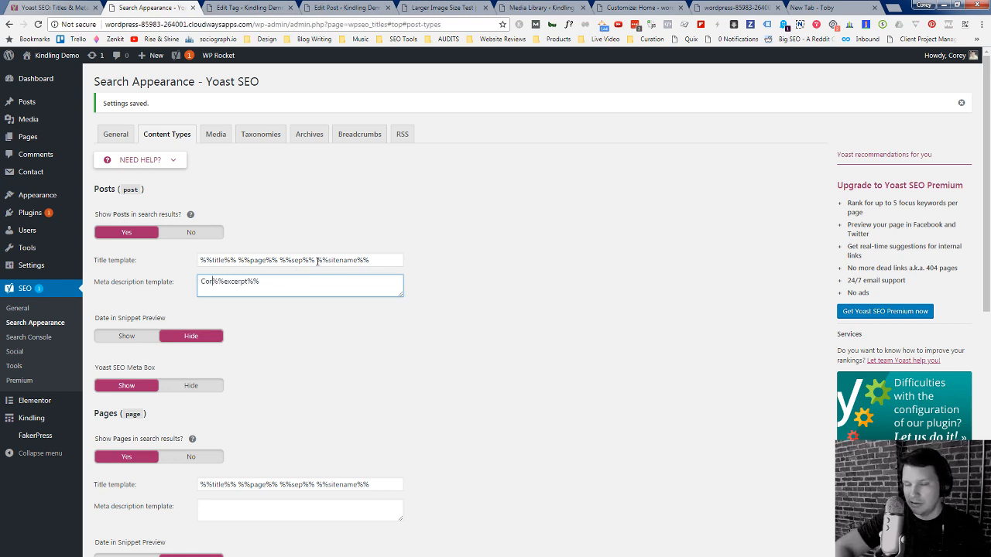
text(ol -)
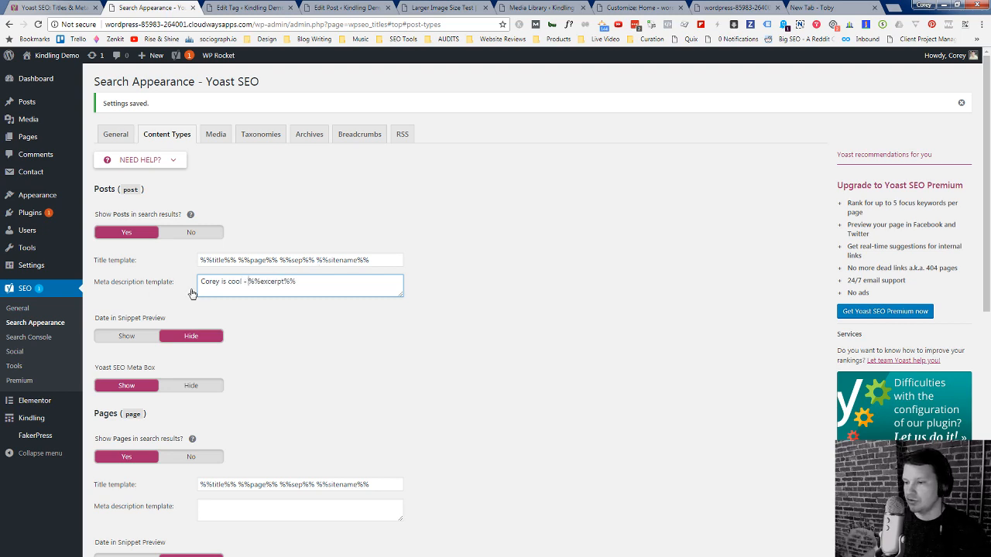
scroll(307, 301, down, 2)
scroll(191, 466, down, 4)
scroll(192, 466, down, 1)
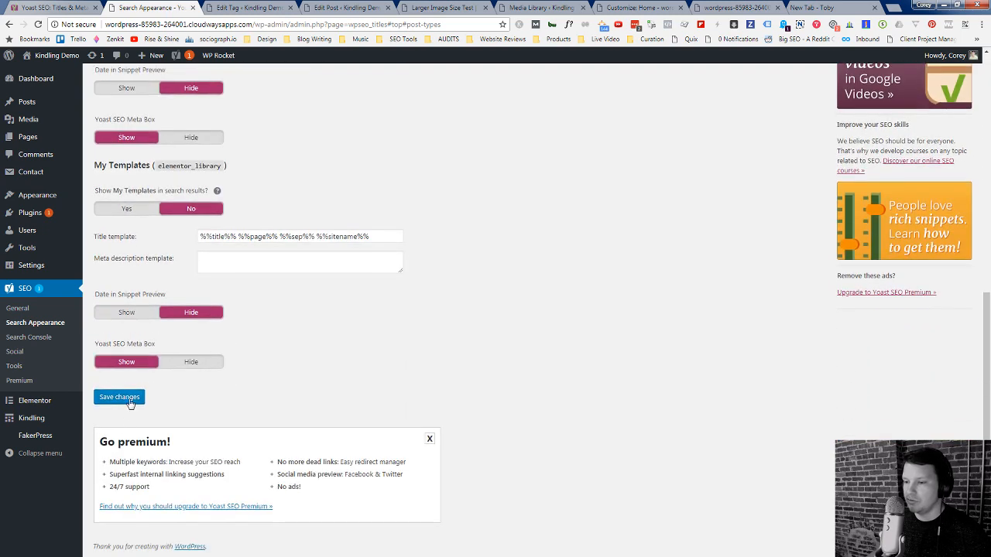
click(128, 398)
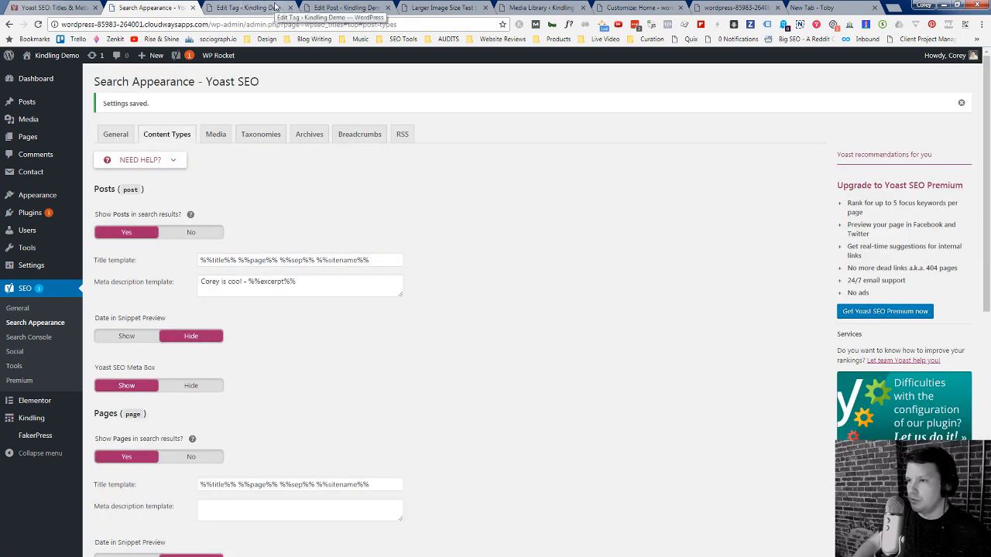
Step: Reload the live post and check its meta description in the Page Info of Open SEO Stats
click(447, 8)
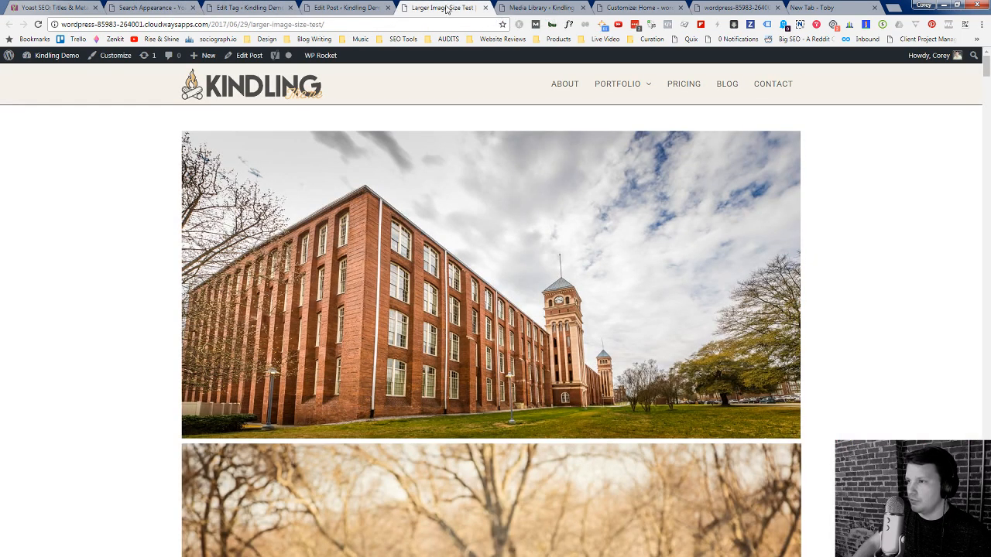
click(37, 24)
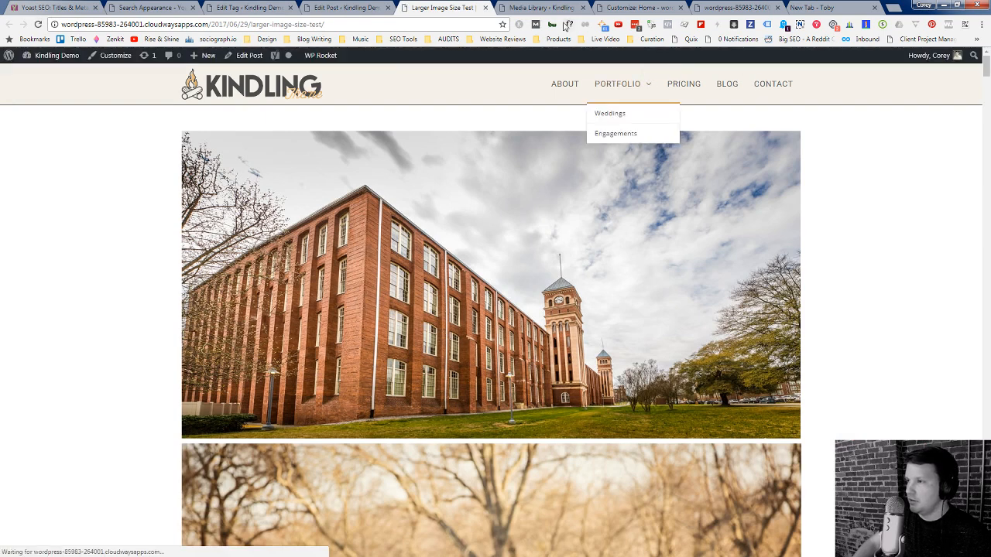
click(849, 26)
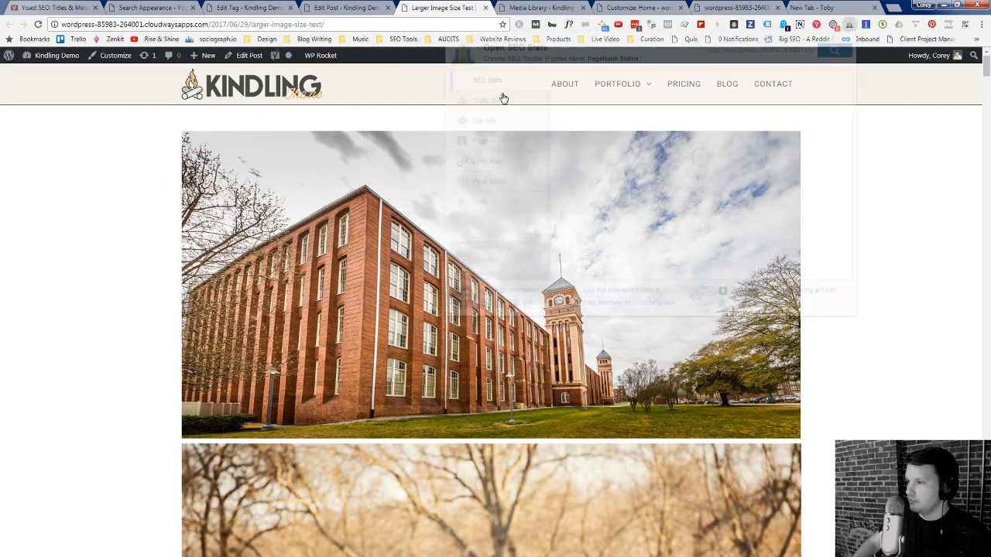
click(507, 145)
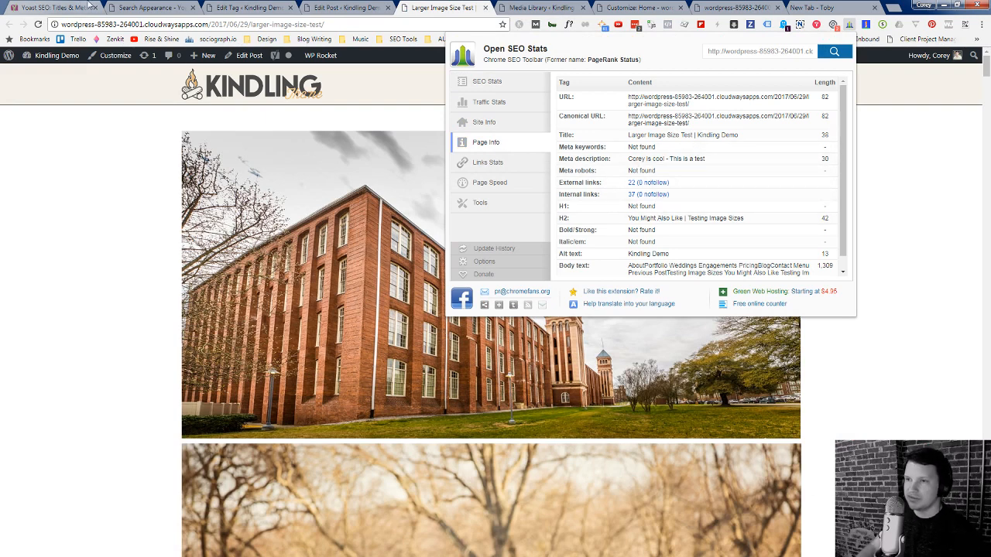
Step: Remove %%sep%% and %%sitename%% from the Posts title template, leaving %%title%% %%page%%, and save the Content Types settings
click(139, 7)
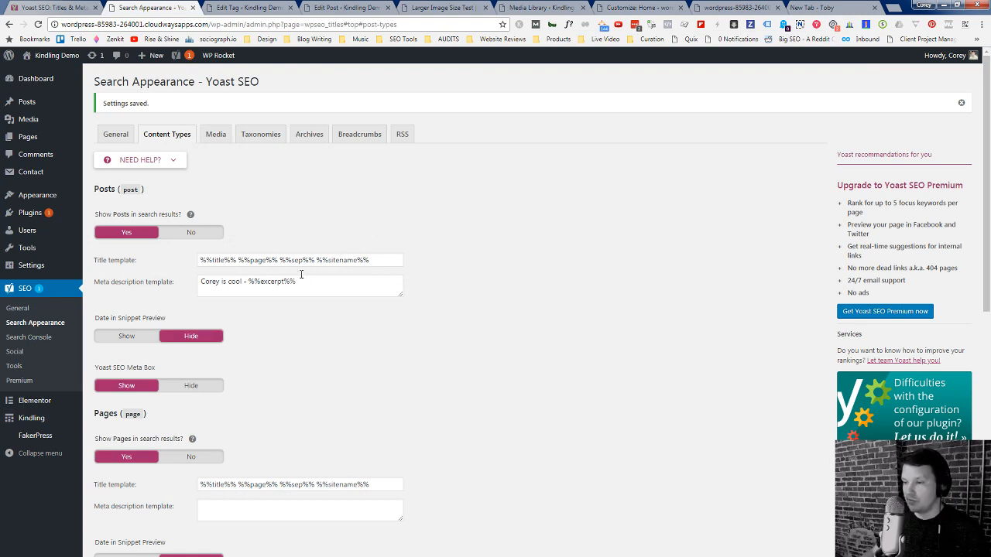
drag(317, 260, 420, 263)
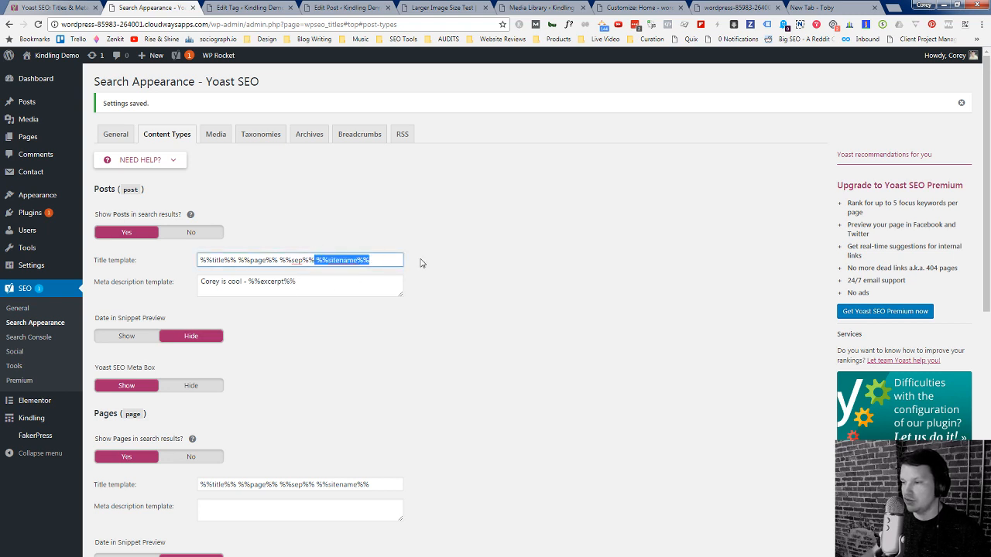
key(BackSpace)
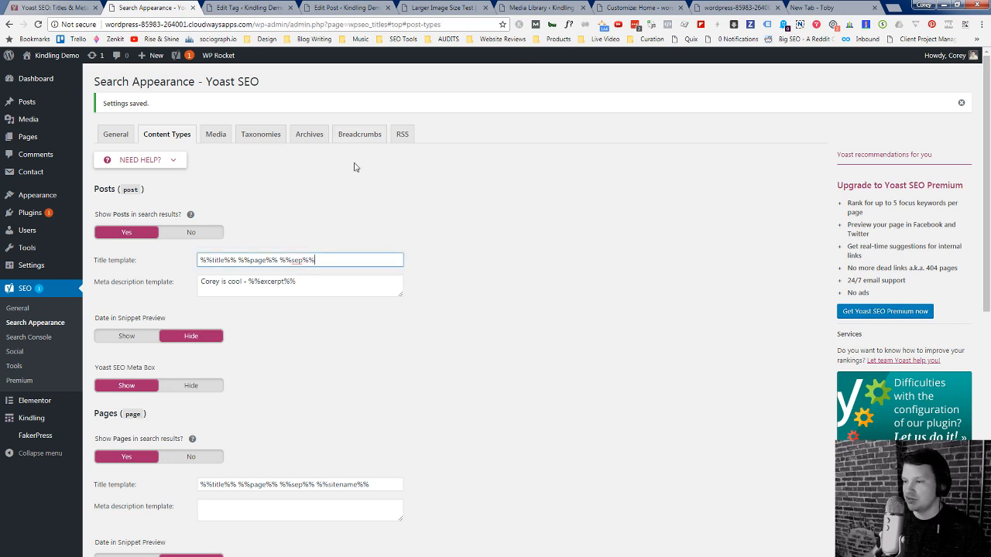
drag(325, 260, 281, 263)
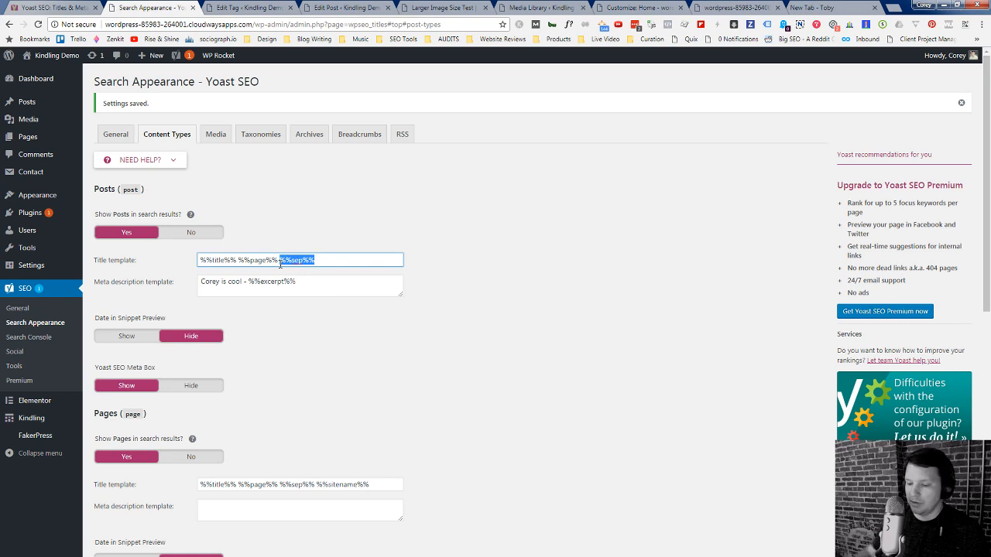
key(BackSpace)
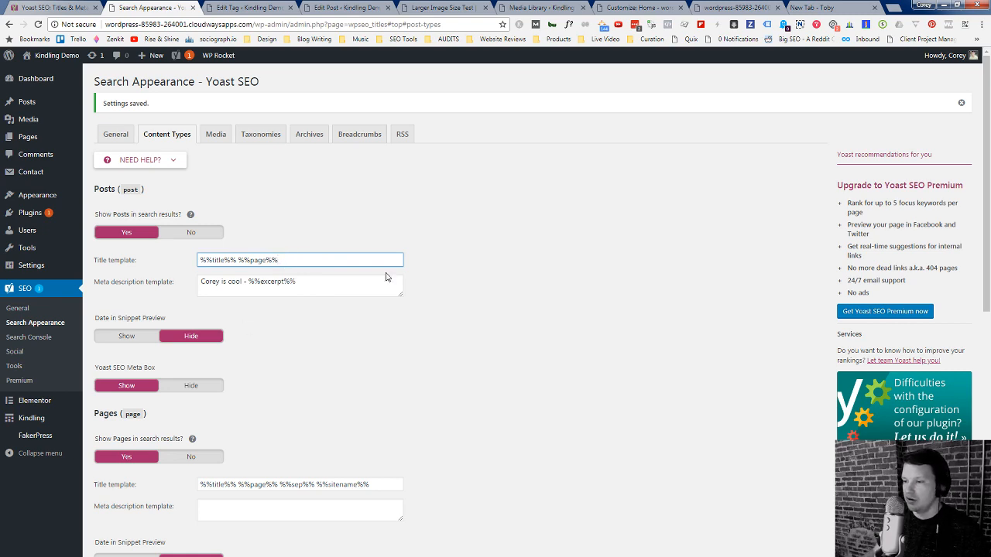
scroll(320, 417, down, 3)
scroll(144, 415, down, 4)
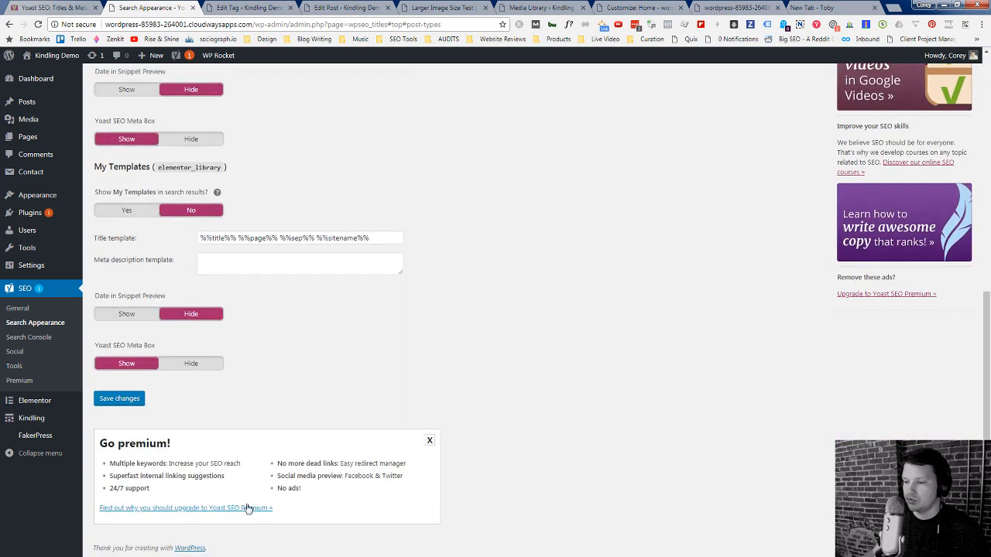
click(140, 397)
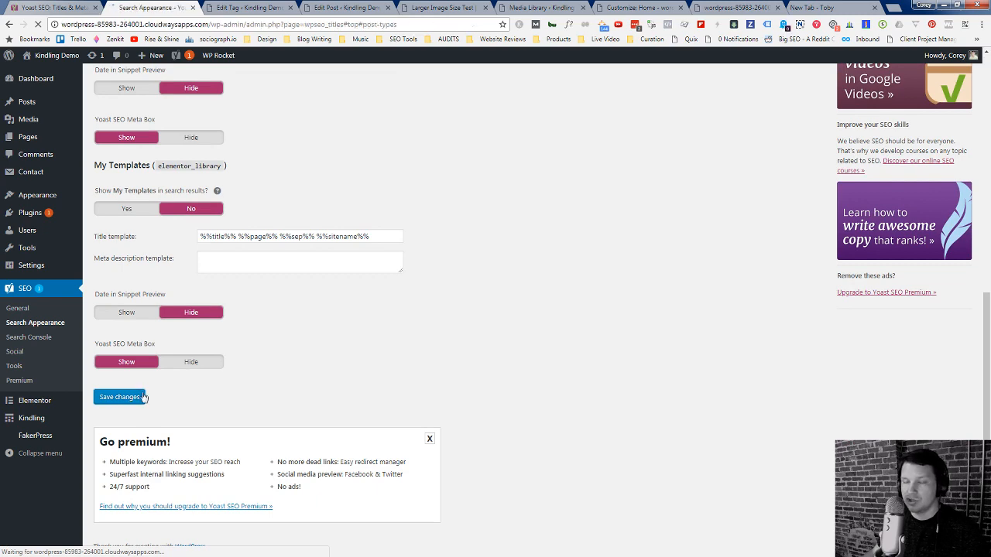
Step: Check the live post's browser title, then open the snippet editor in the Yoast SEO box of the post's edit page
click(442, 6)
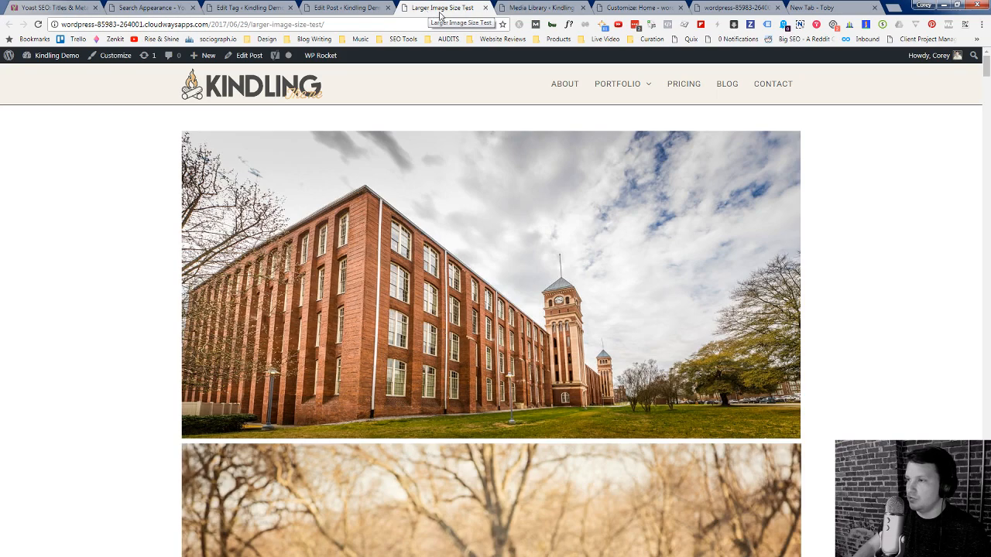
click(332, 9)
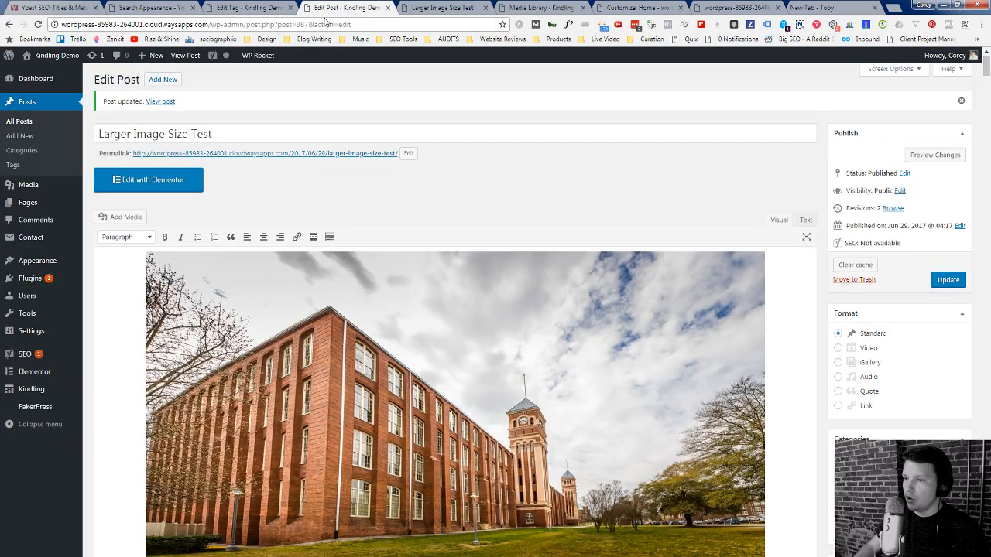
scroll(685, 369, down, 15)
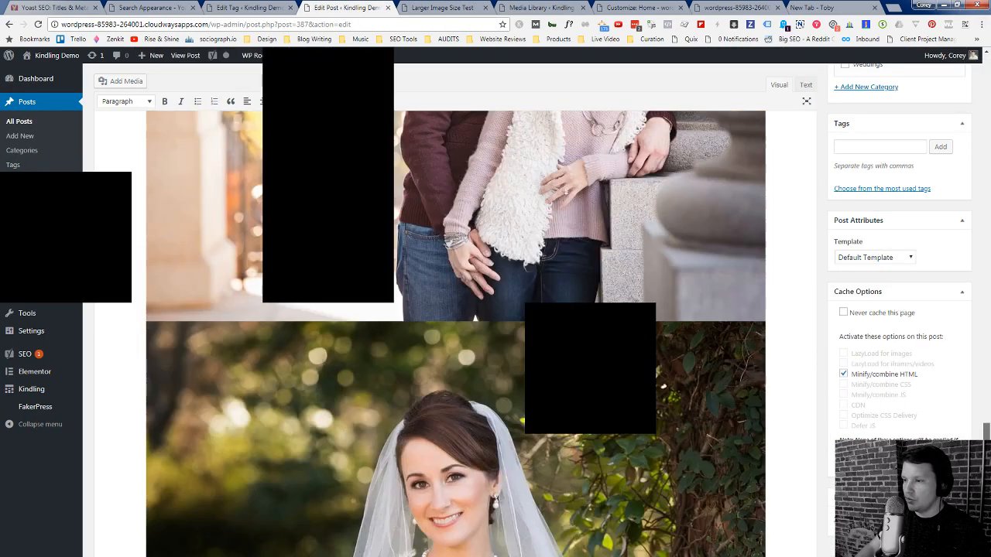
scroll(452, 310, up, 2)
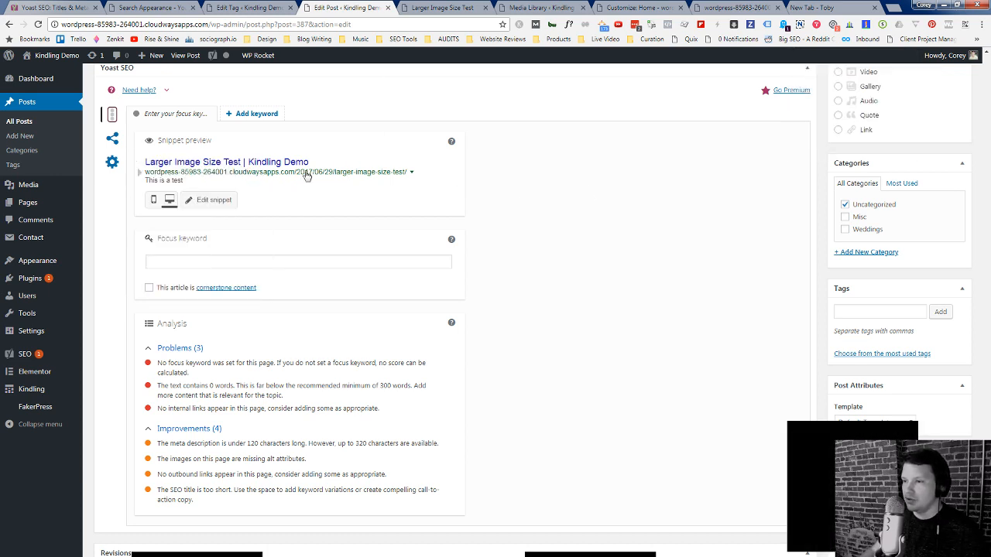
click(229, 207)
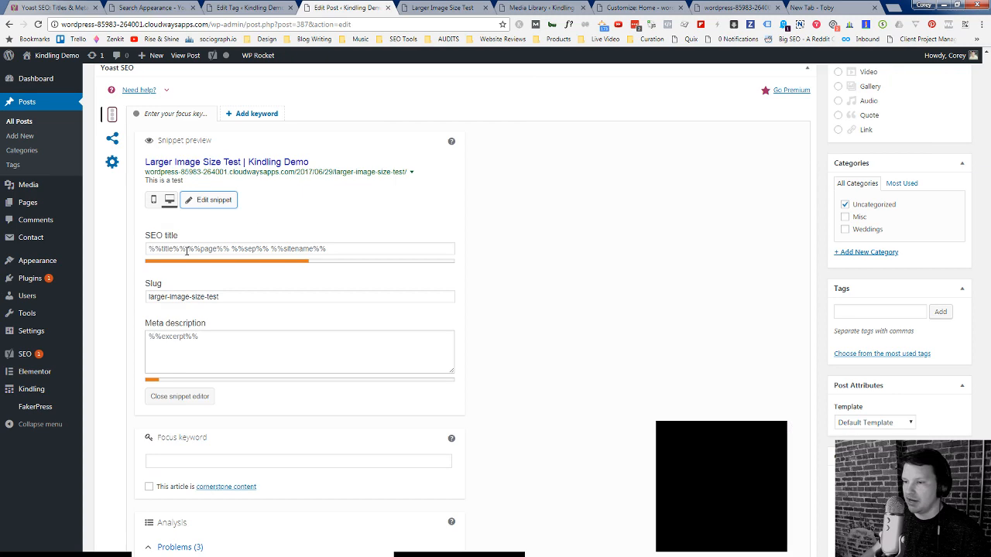
Step: Reload the post's edit page and open the snippet editor to check the title and meta description templates it inherits
click(33, 24)
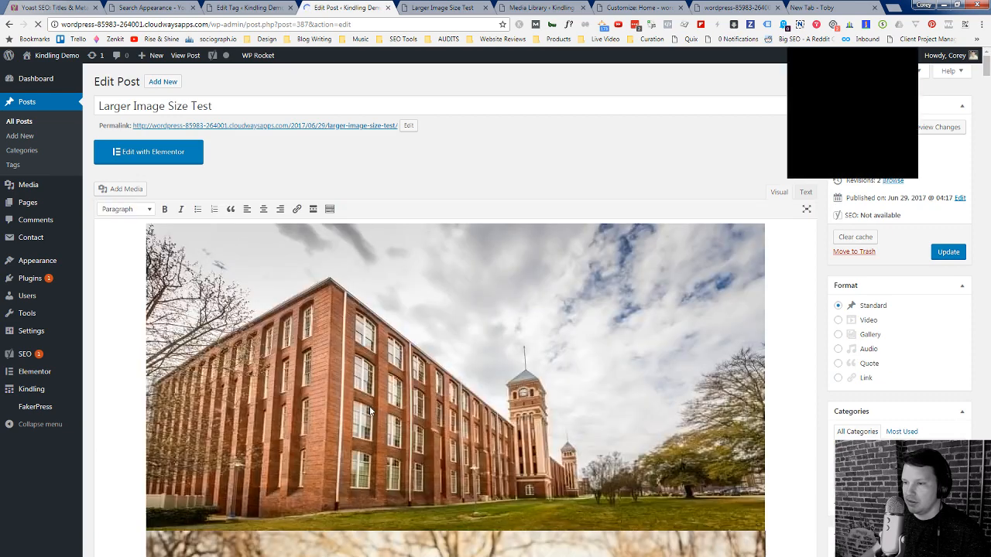
scroll(526, 376, down, 3)
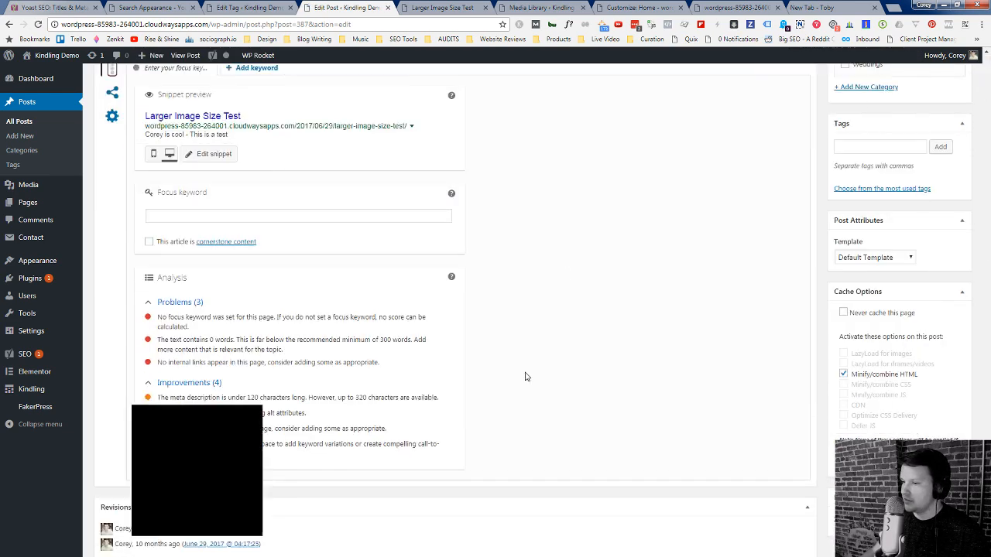
scroll(501, 388, up, 4)
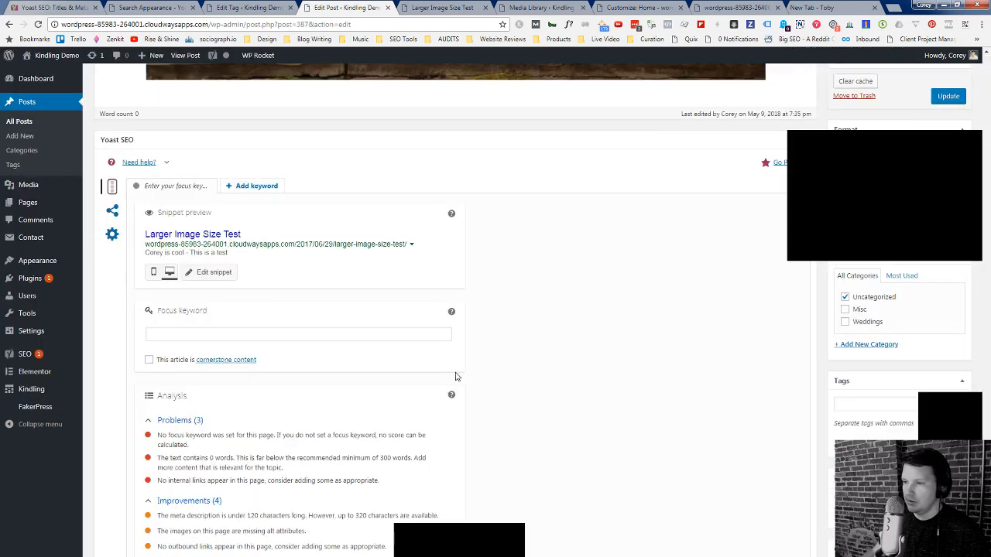
click(214, 273)
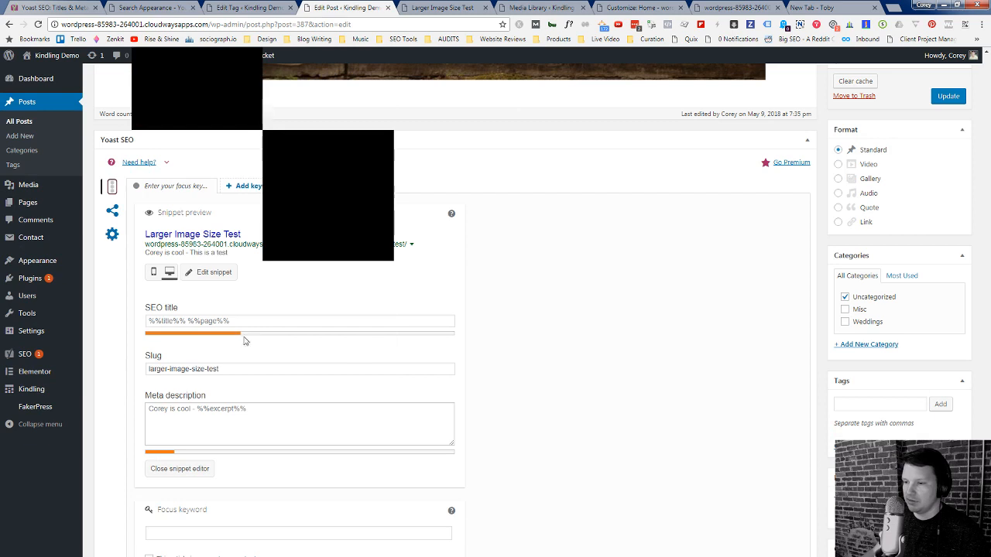
Step: Override the post's SEO title with "overwrite", update the post and reload its live page to check the browser title
click(229, 327)
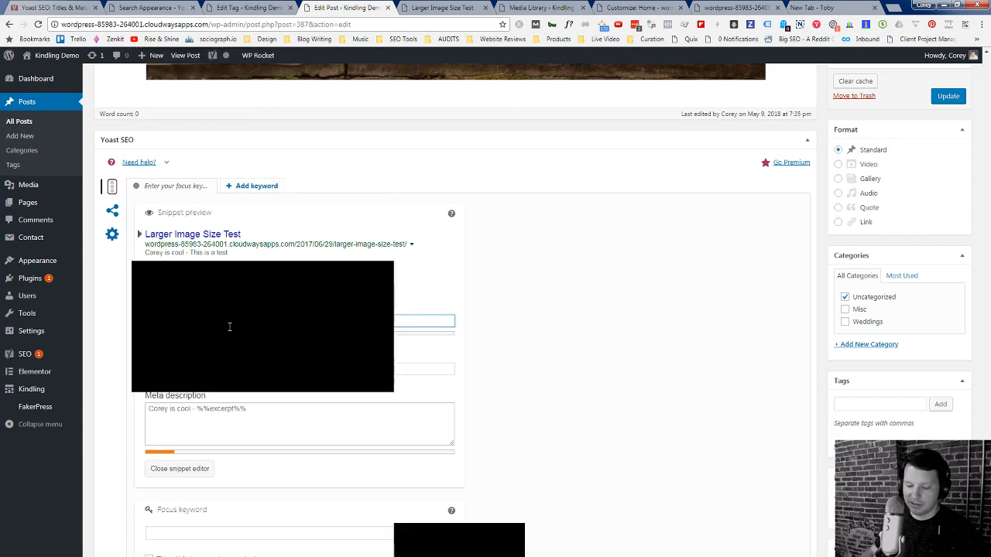
text(overwrite)
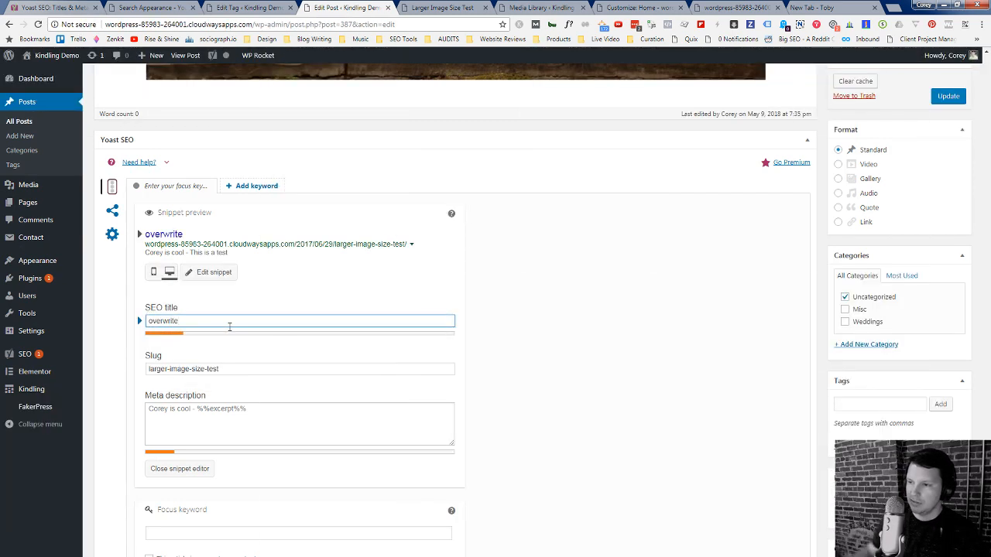
click(949, 96)
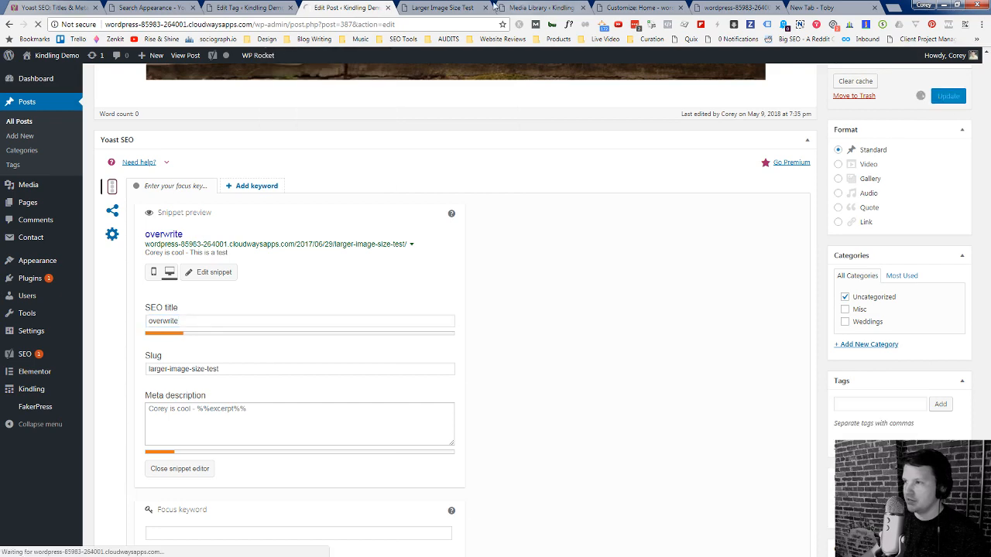
click(422, 7)
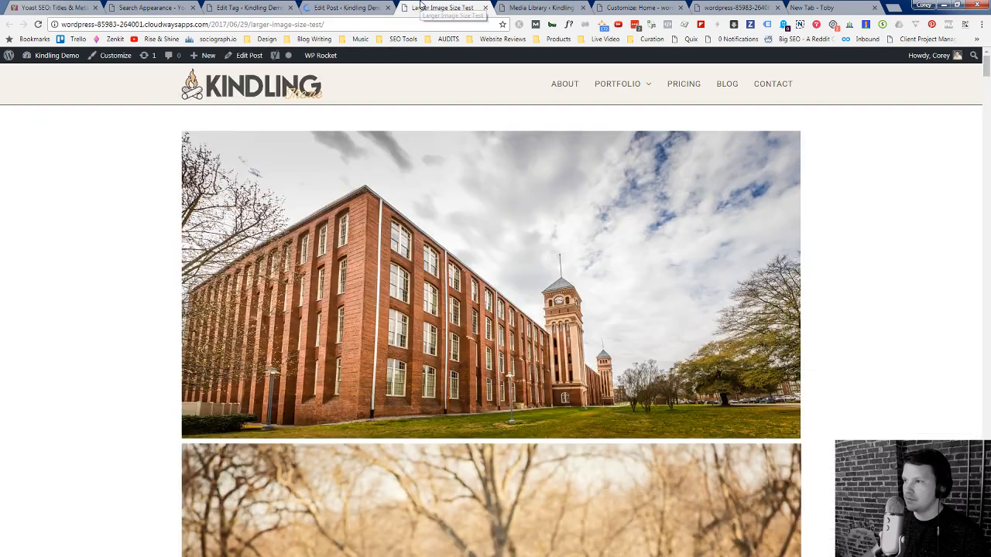
click(37, 24)
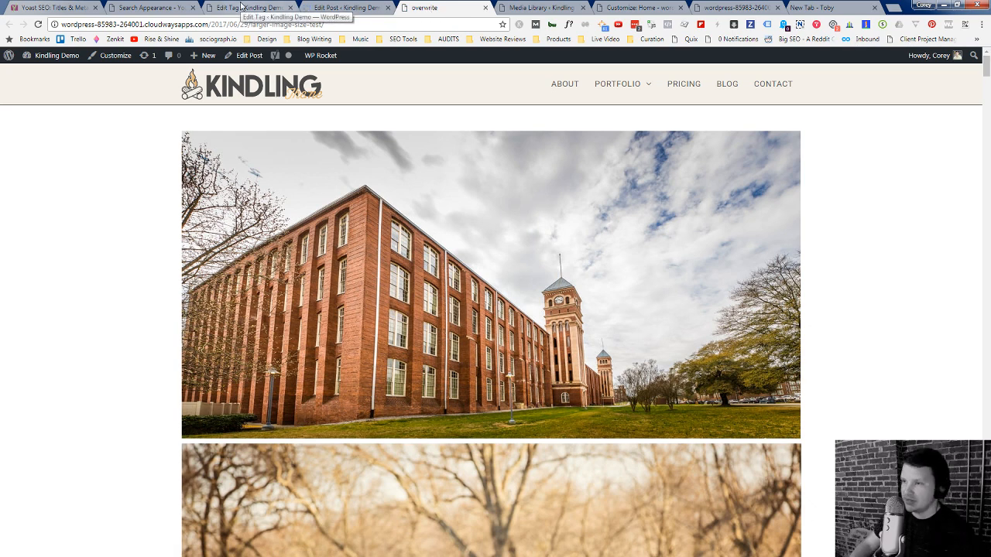
Step: Review the category and tag title templates in the Search Appearance taxonomy settings, consulting Yoast's template variables reference
click(242, 7)
click(155, 7)
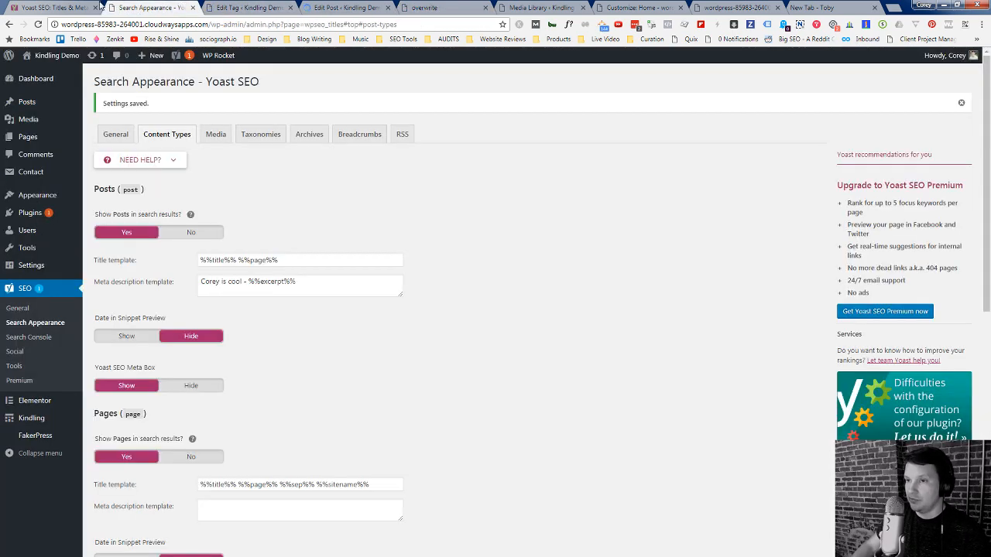
click(218, 139)
click(261, 136)
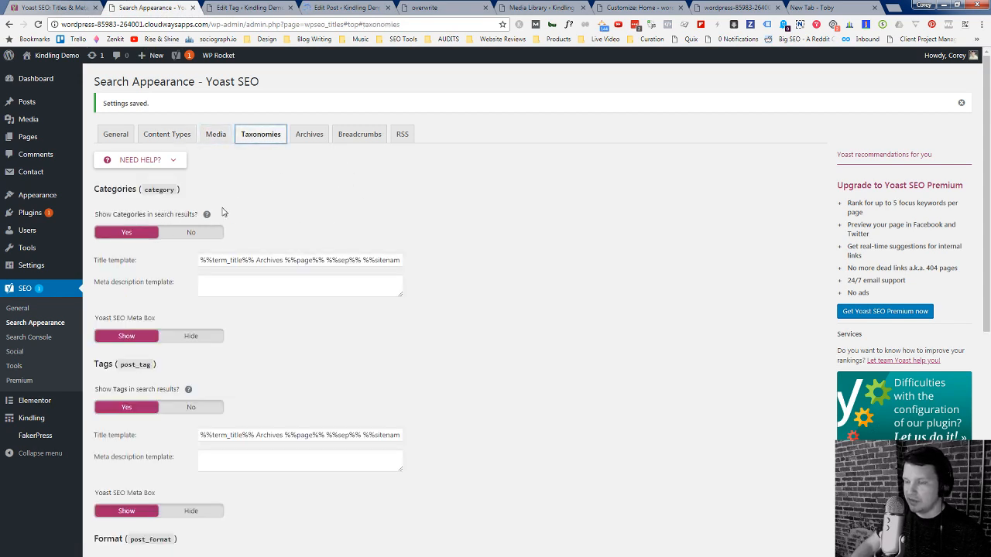
drag(285, 260, 409, 263)
click(277, 435)
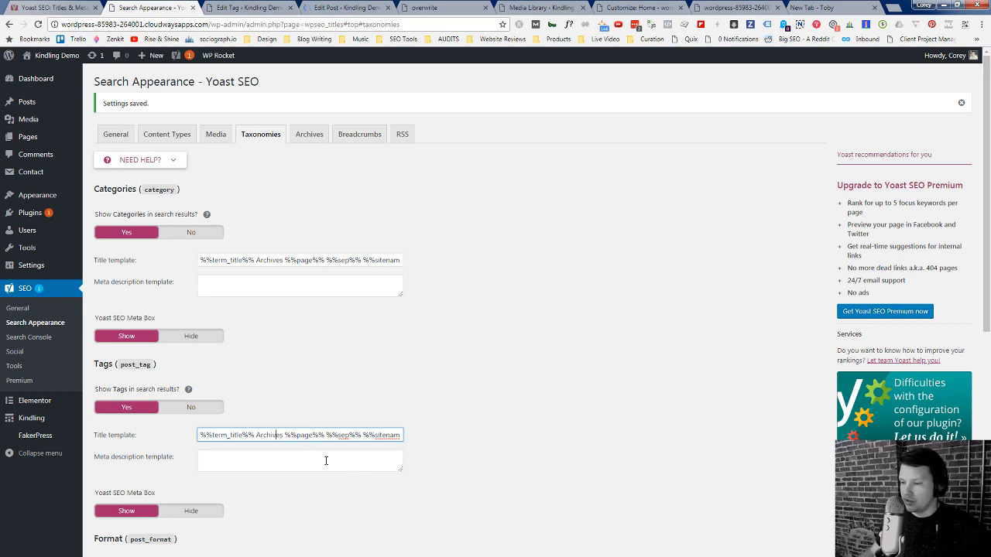
click(56, 7)
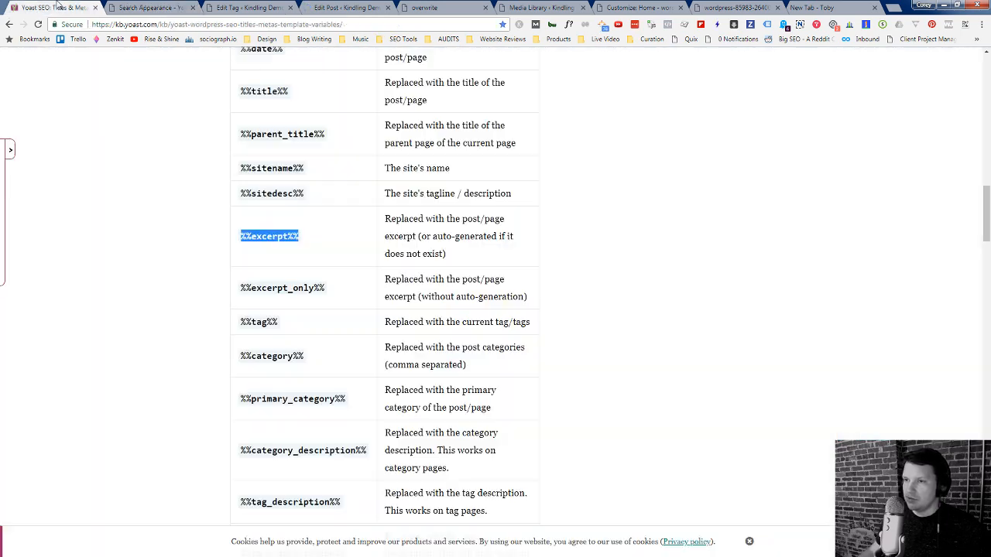
click(175, 5)
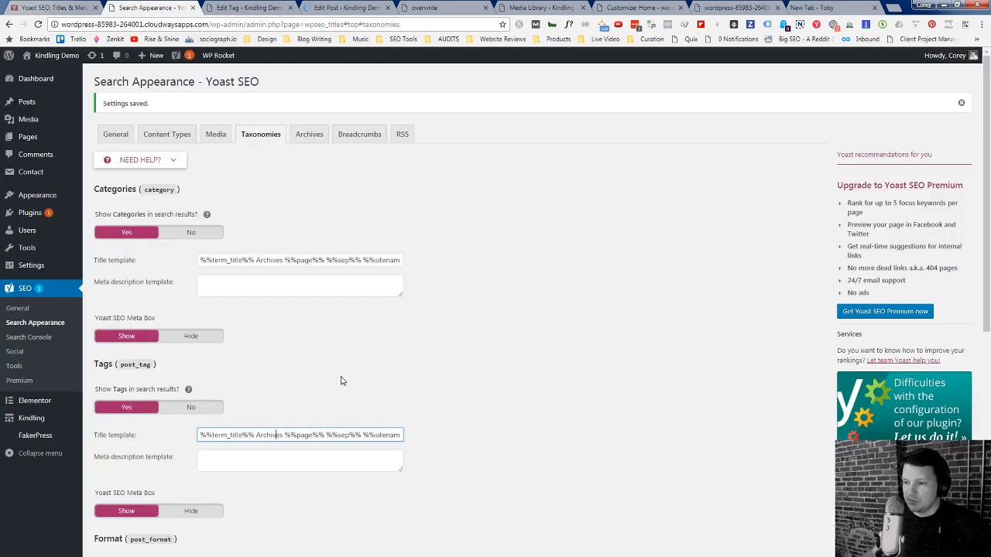
Step: Examine the Yoast Social settings, covering the social profile URLs, Facebook Open Graph meta data, App ID and default image
click(39, 339)
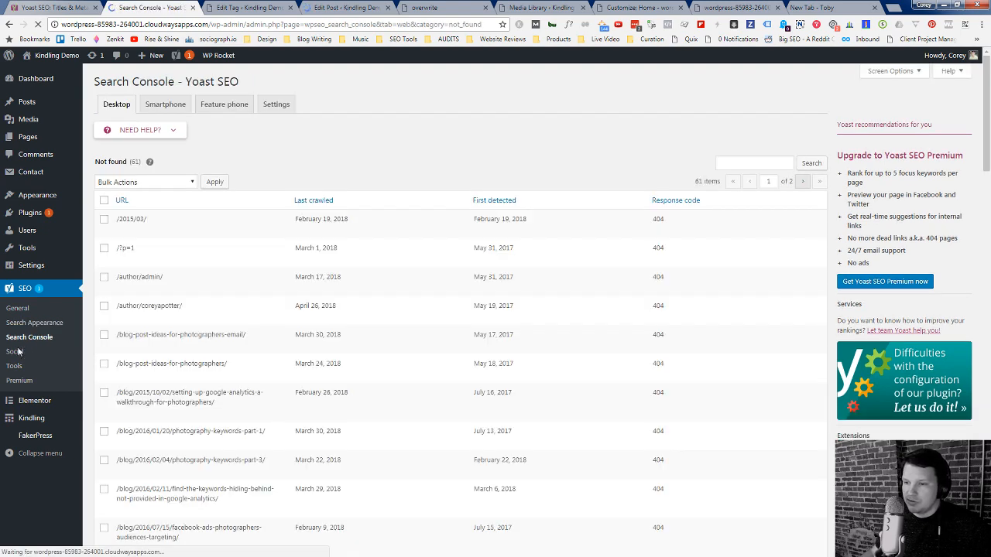
click(16, 353)
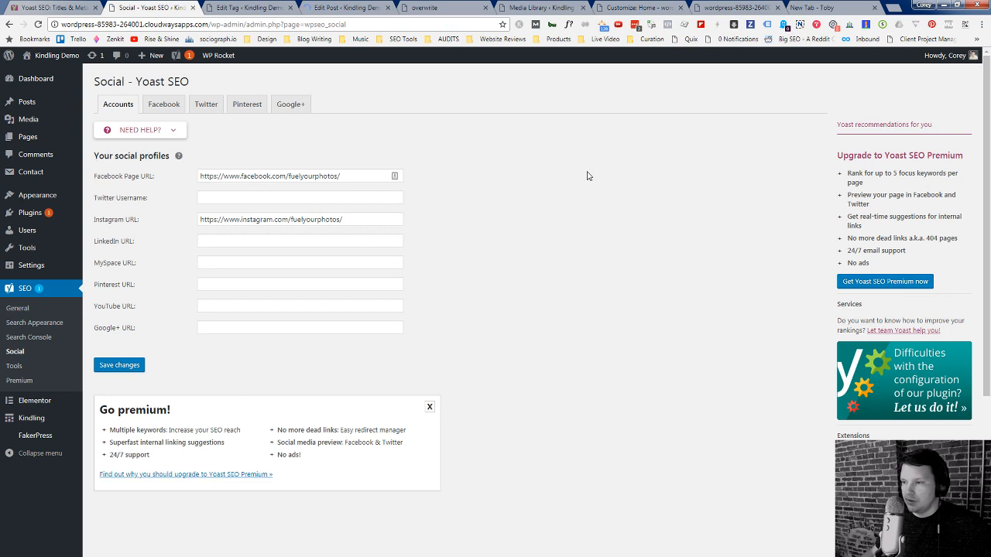
click(172, 105)
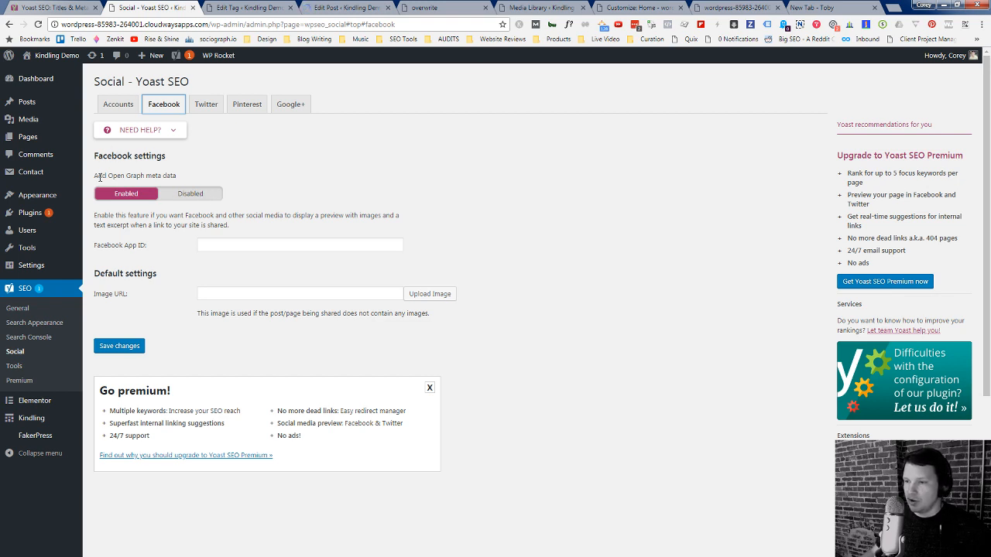
drag(96, 177, 154, 179)
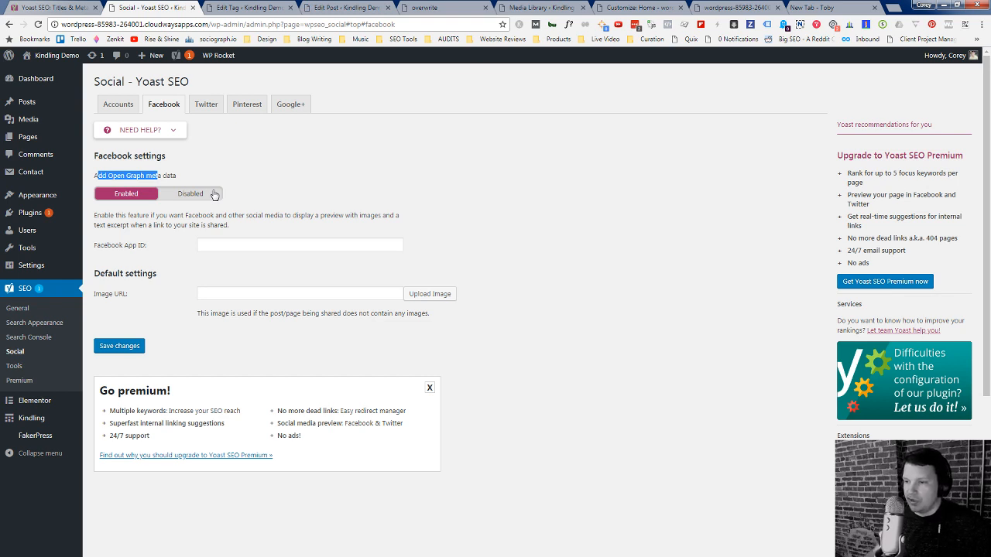
click(214, 242)
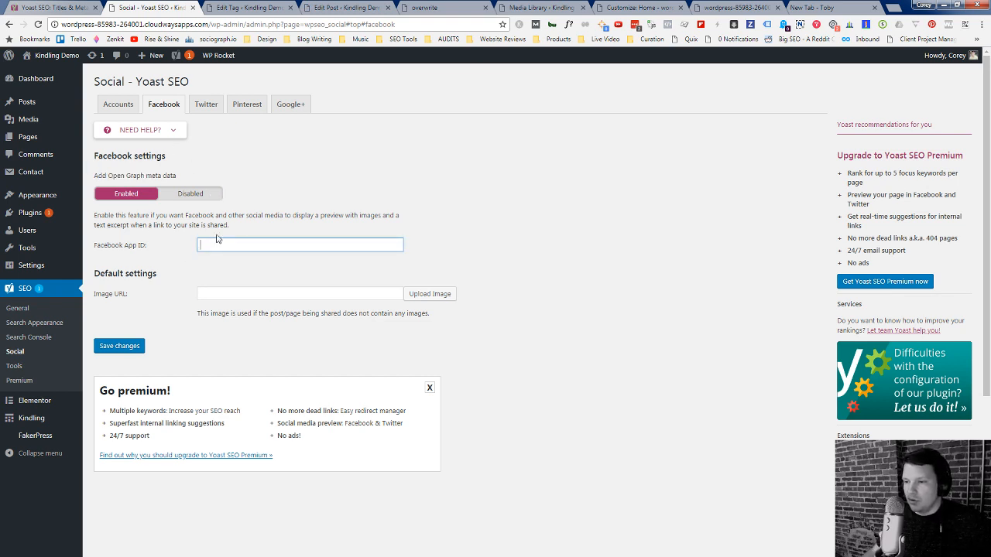
click(236, 294)
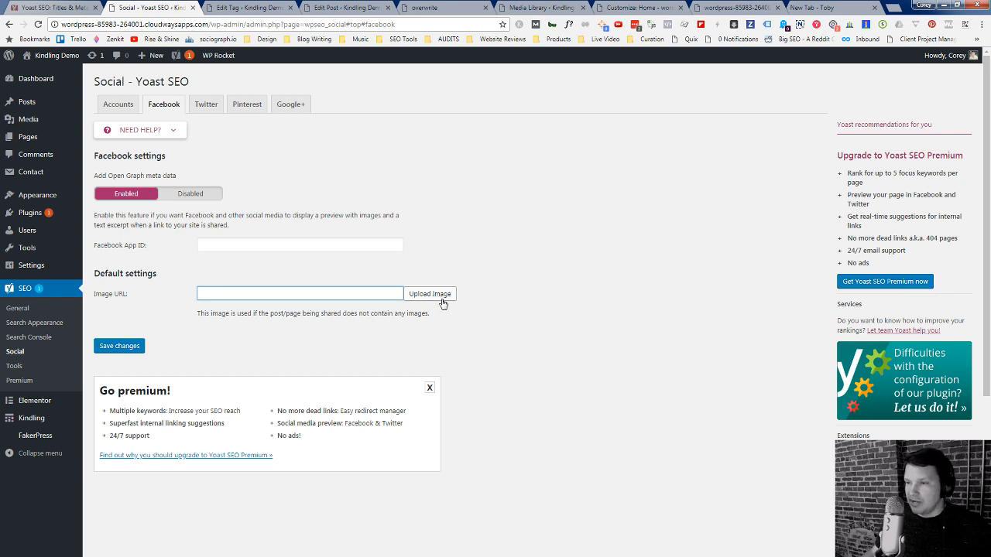
click(122, 104)
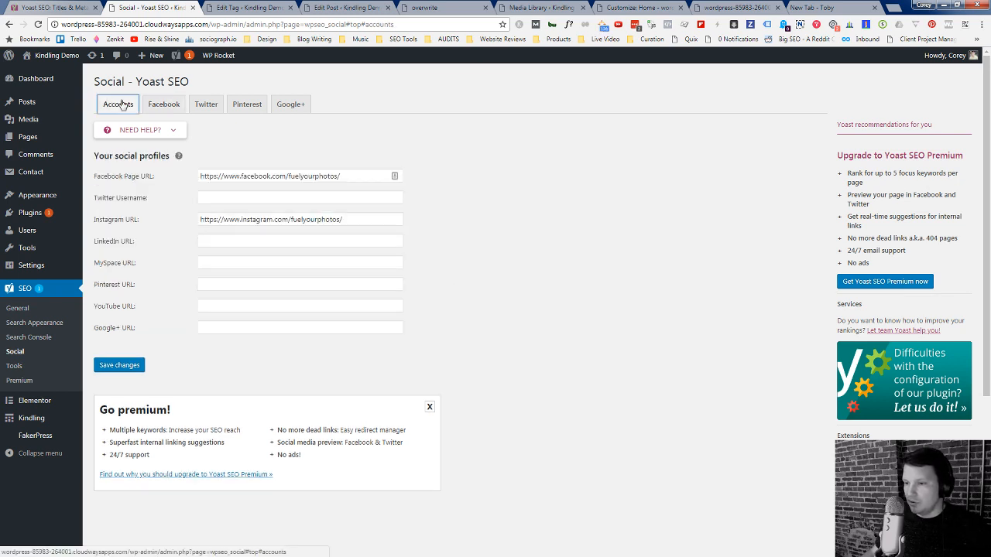
click(183, 108)
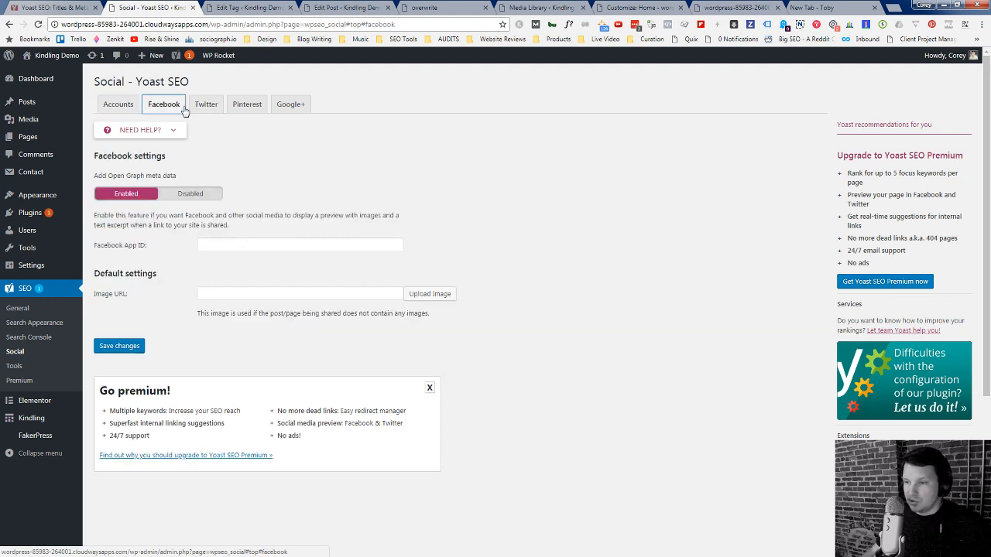
Step: Examine the Twitter card, Pinterest confirmation and Google+ publisher settings, and return to the social profile URLs
click(208, 105)
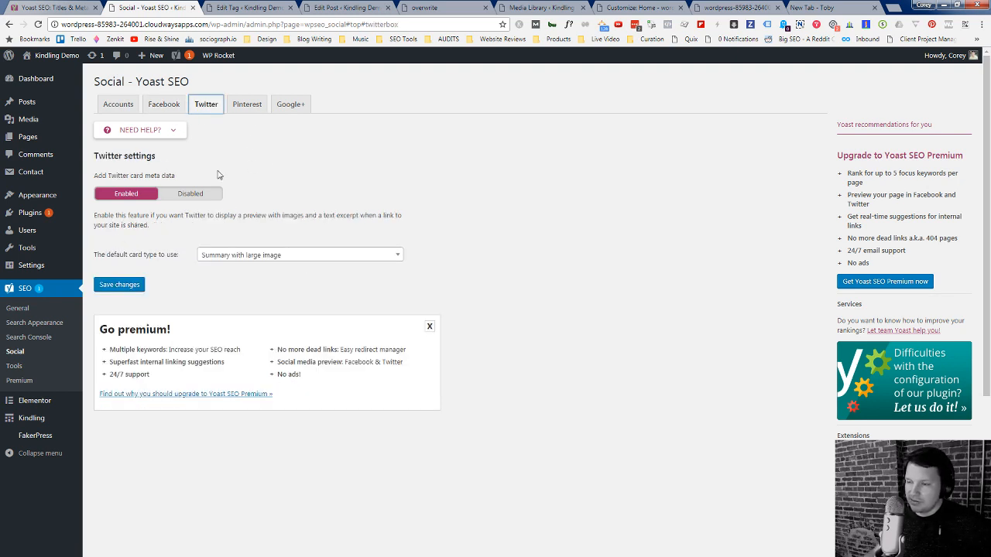
click(249, 104)
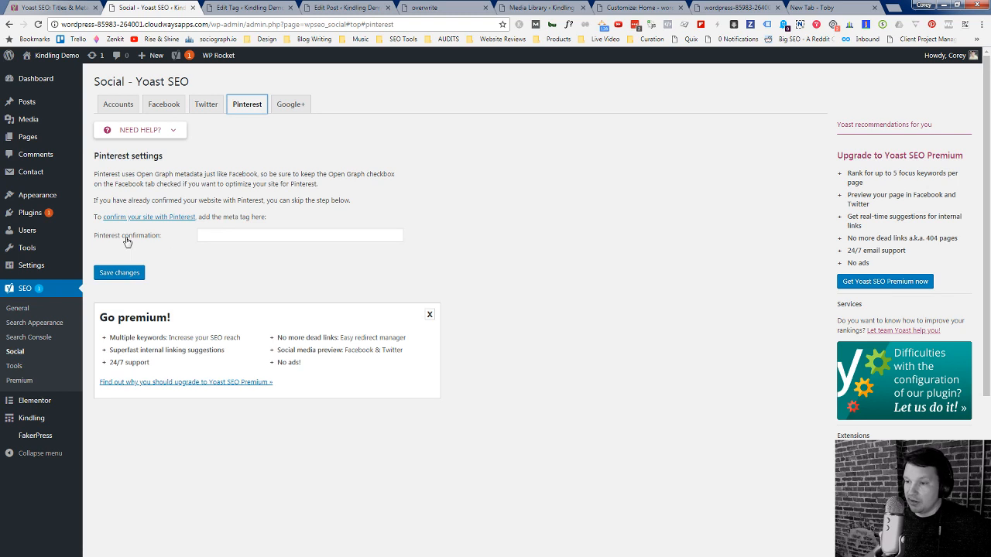
click(127, 242)
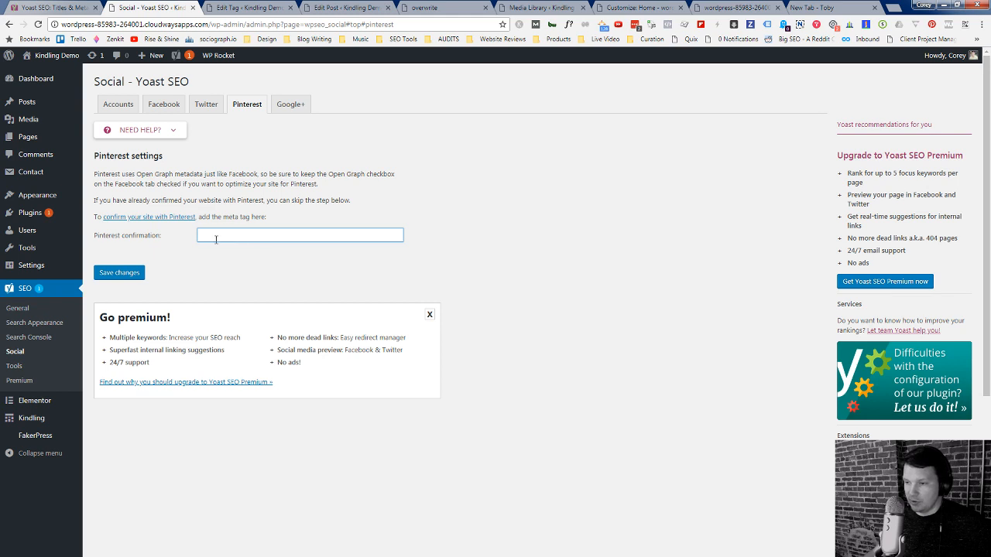
click(288, 113)
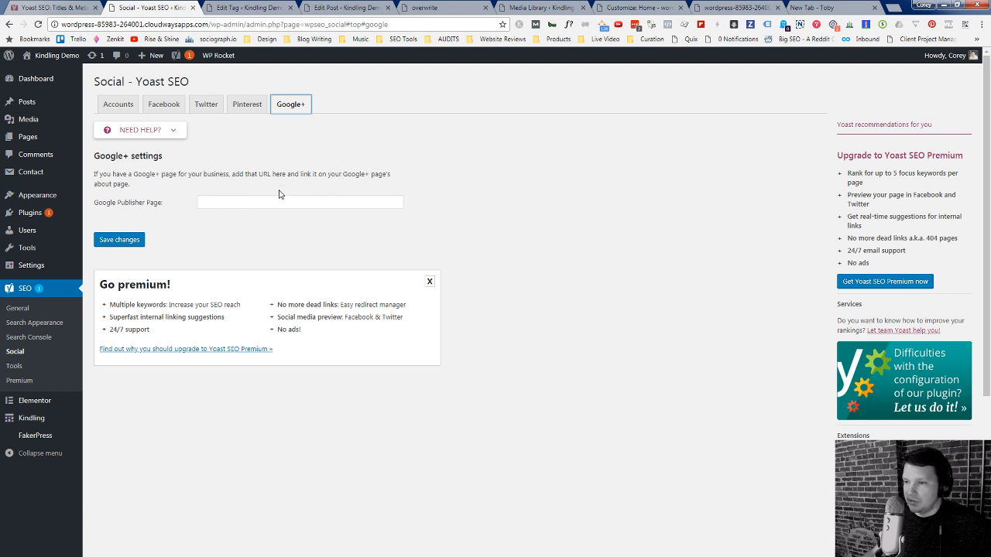
click(111, 109)
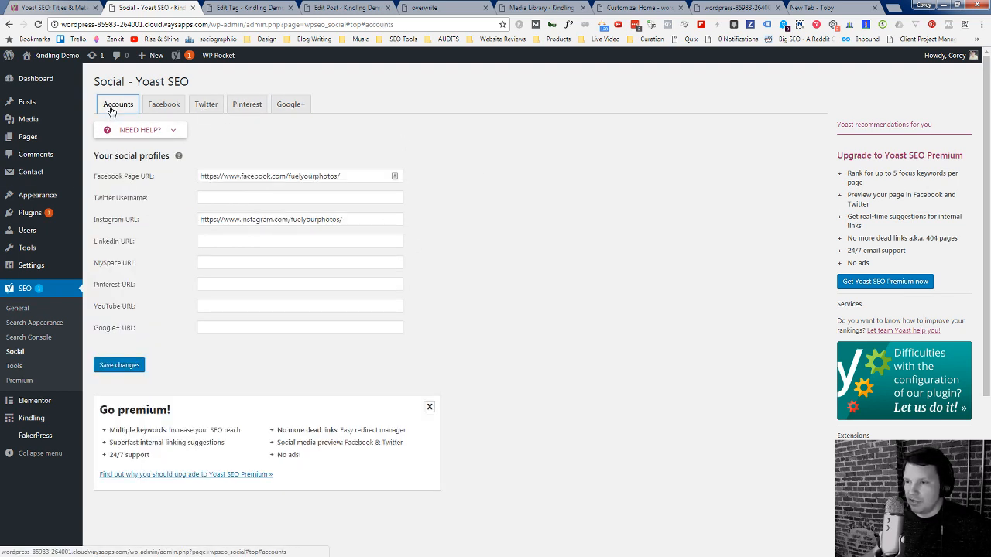
Step: Examine the robots.txt and .htaccess sections in the Yoast Tools File editor and go back to the Tools overview
click(32, 365)
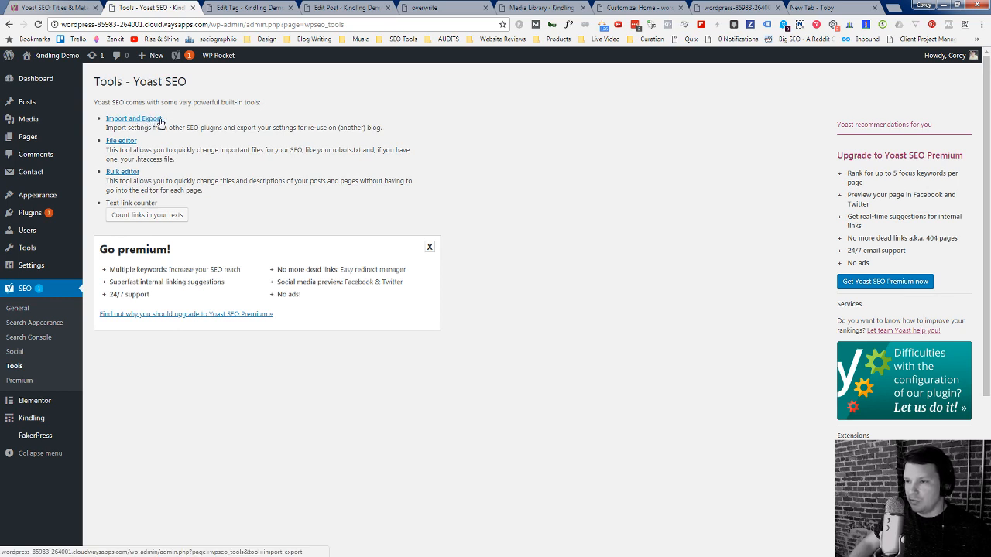
click(230, 7)
click(149, 8)
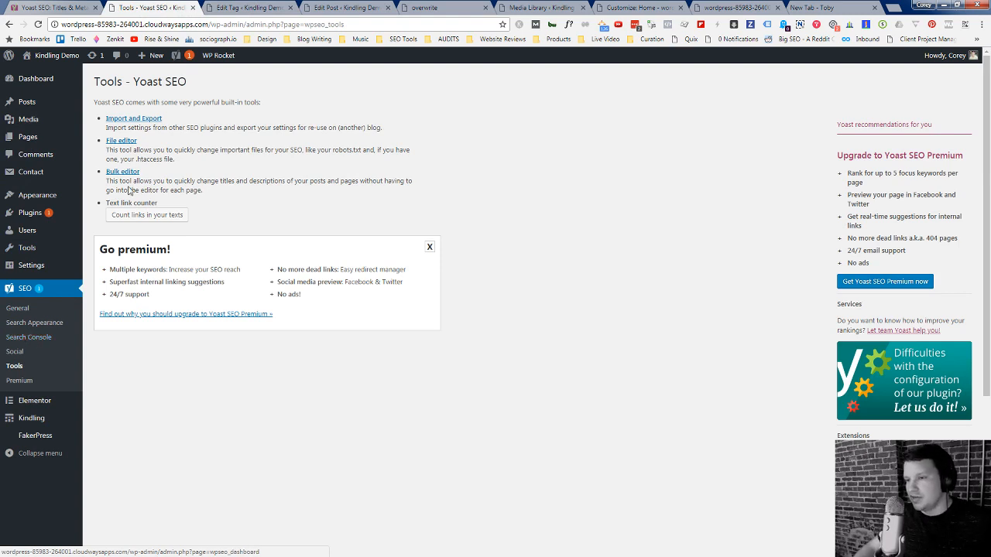
click(121, 142)
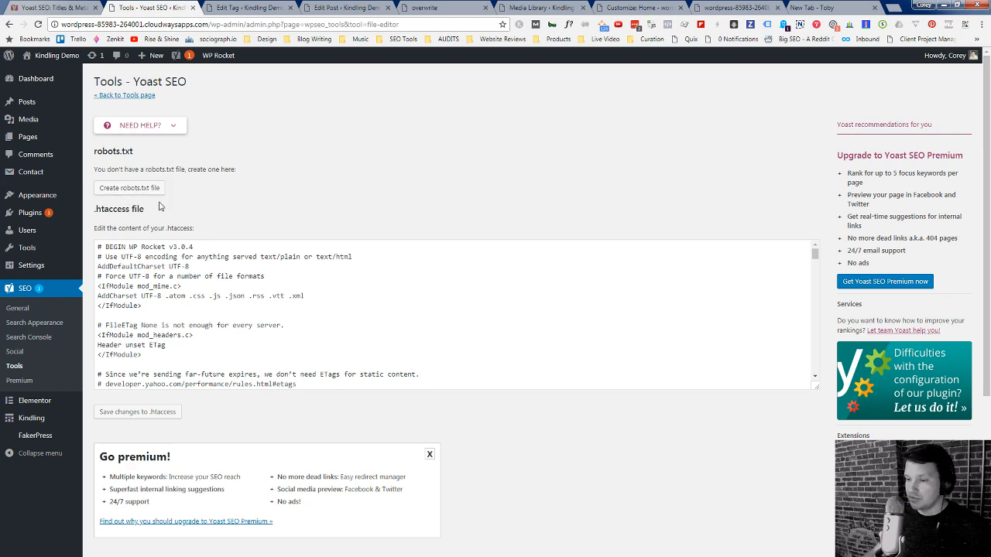
scroll(204, 333, down, 10)
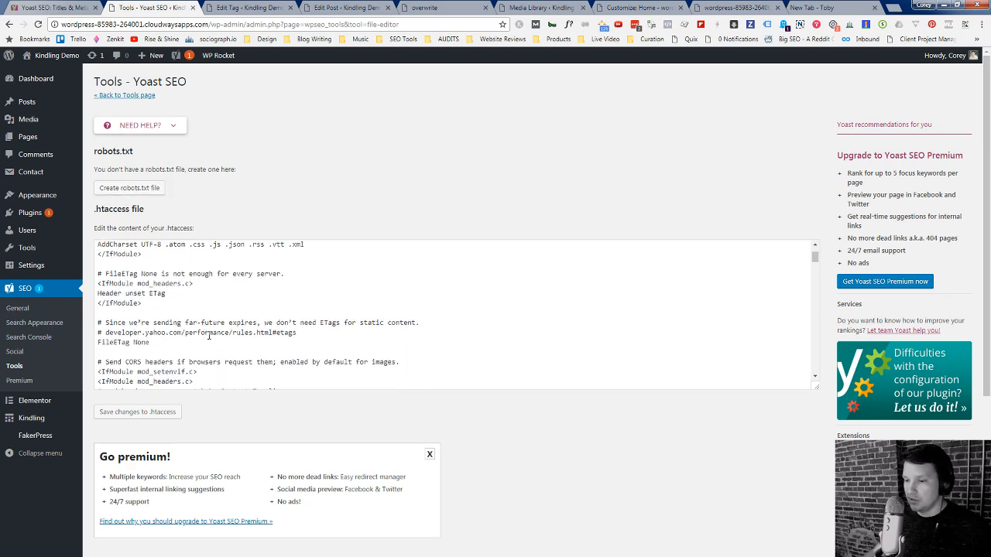
scroll(223, 331, down, 10)
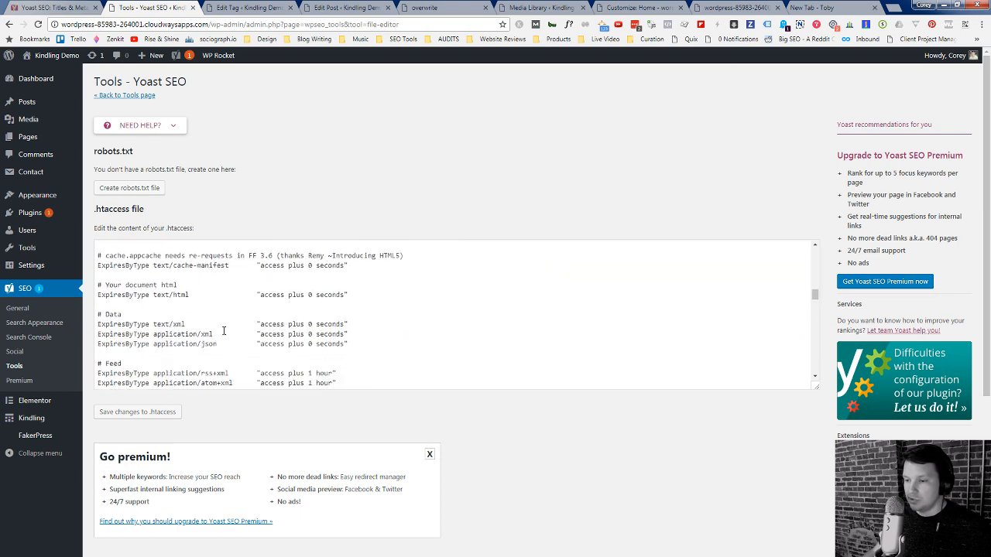
scroll(227, 328, down, 3)
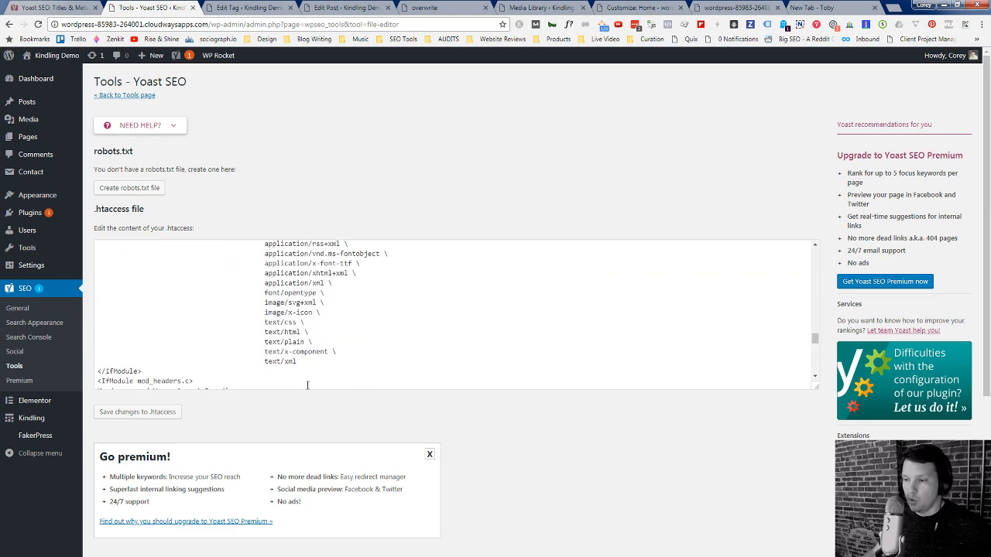
scroll(248, 319, down, 8)
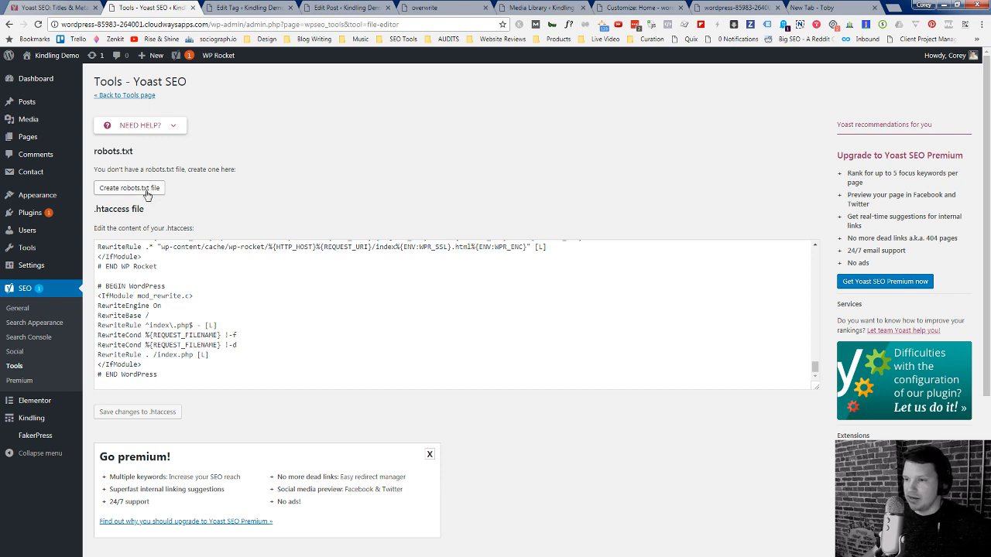
click(23, 366)
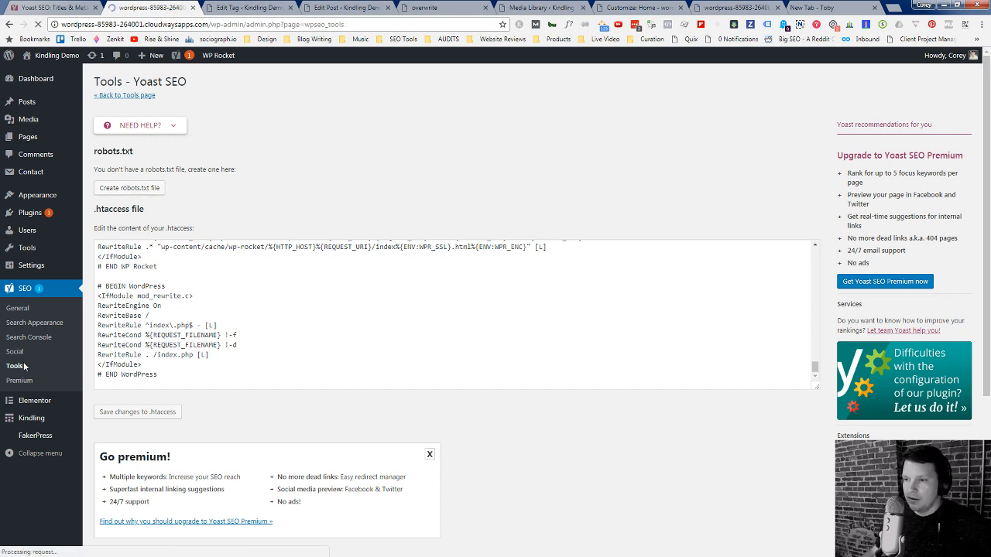
Step: Open the Yoast Bulk editor and look through the list of posts and pages with their new SEO title fields
click(125, 173)
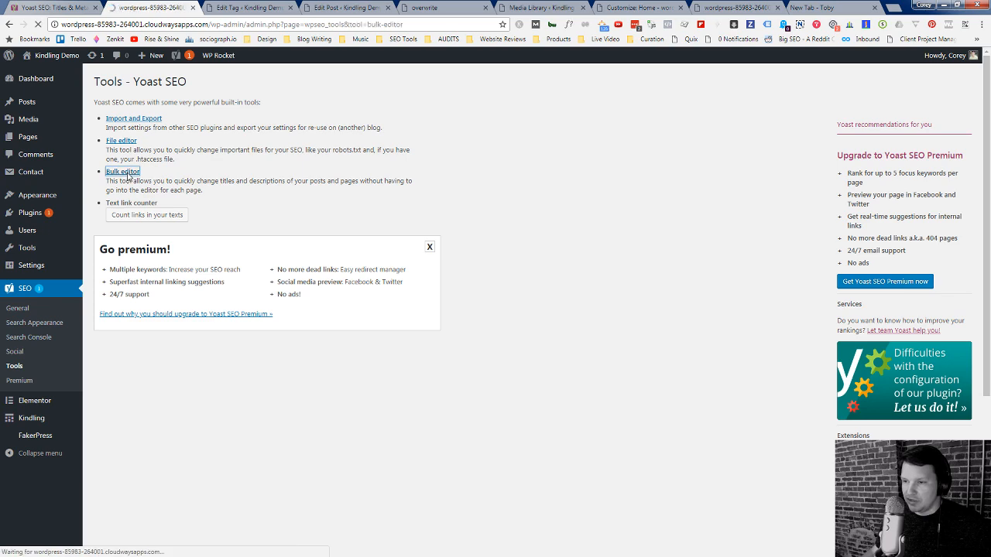
scroll(250, 480, down, 3)
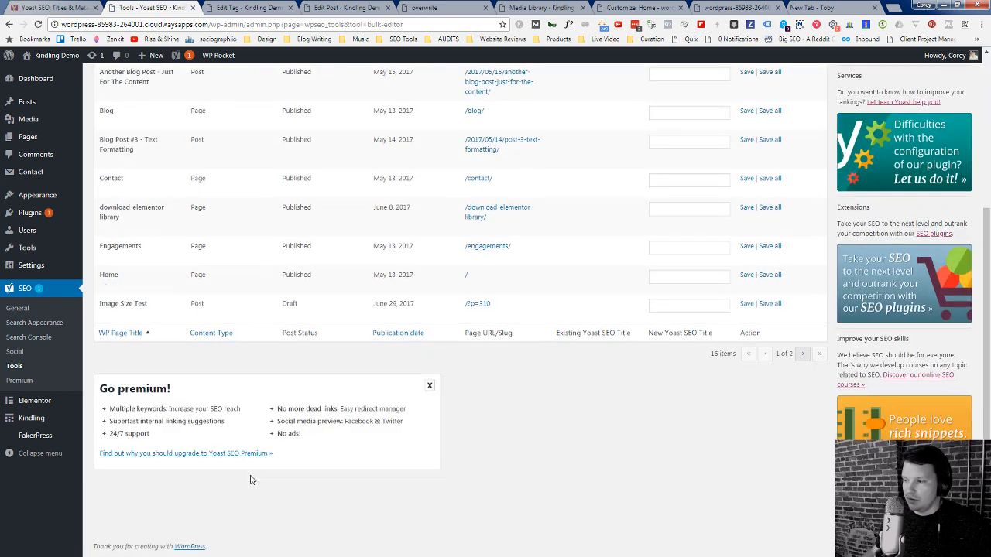
scroll(250, 480, up, 3)
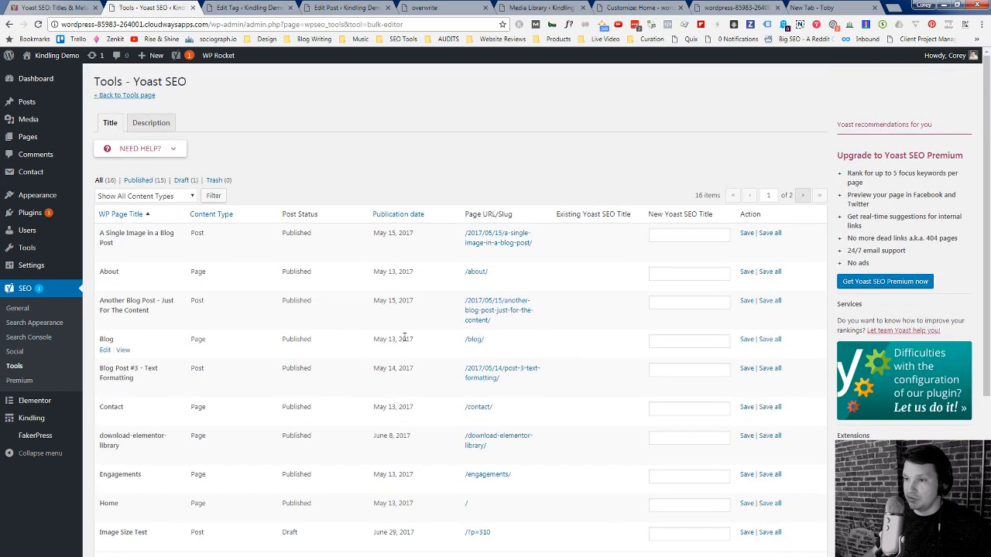
scroll(659, 385, down, 3)
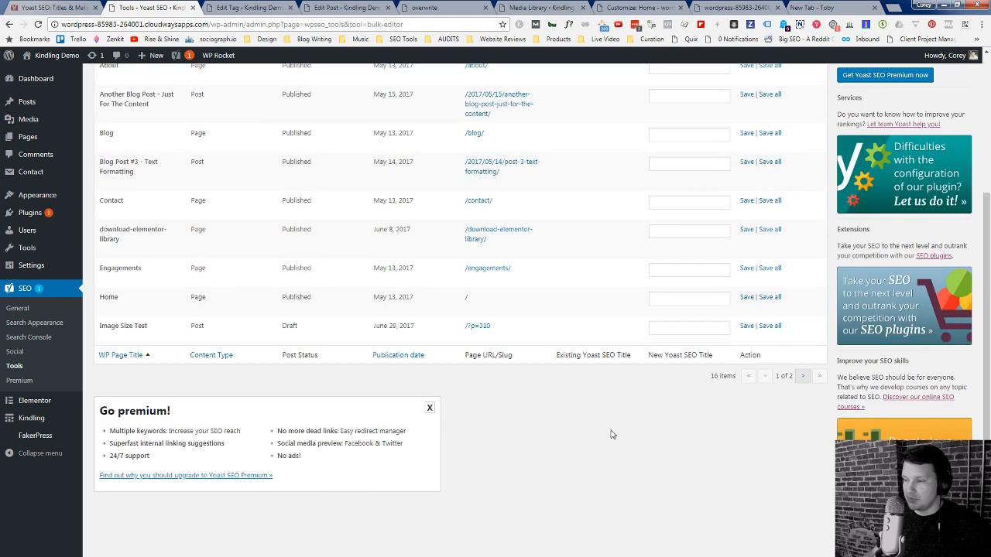
scroll(617, 434, up, 3)
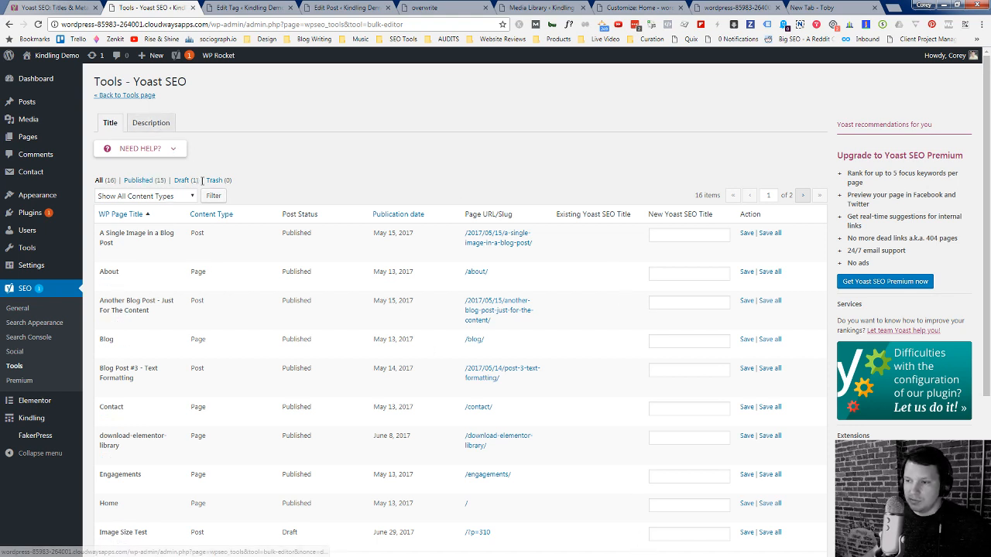
Step: Filter the bulk editor list to Pages and examine the pages' new meta description fields
click(143, 197)
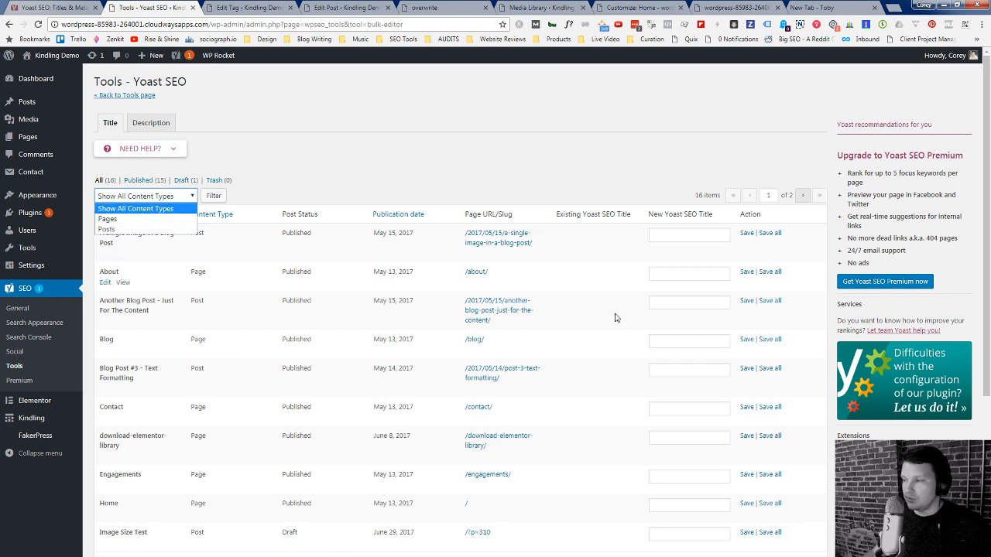
click(152, 218)
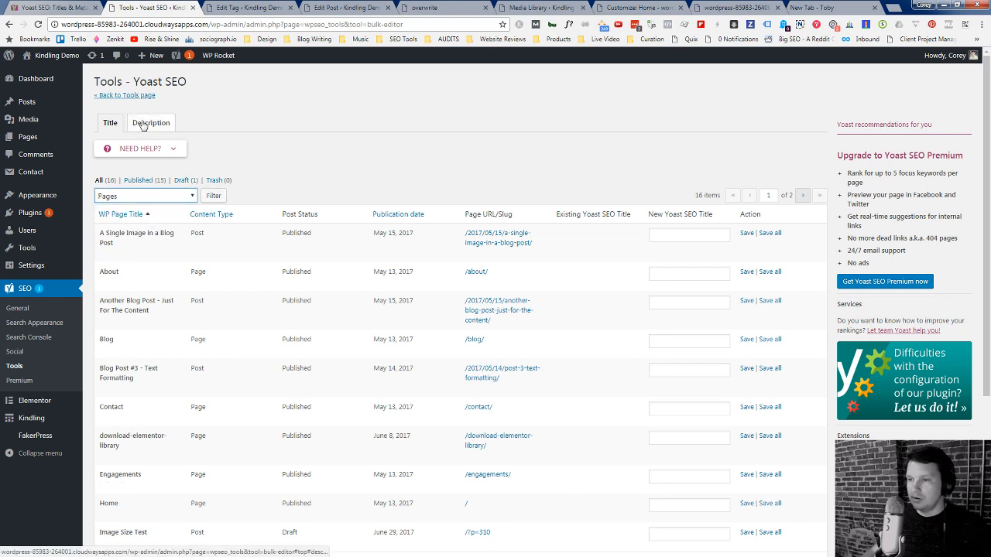
click(214, 196)
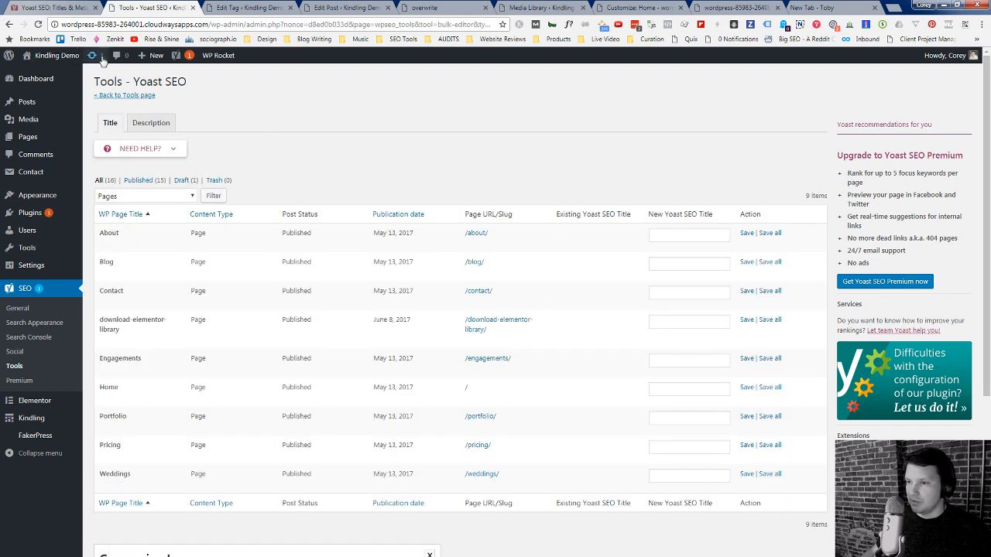
click(151, 123)
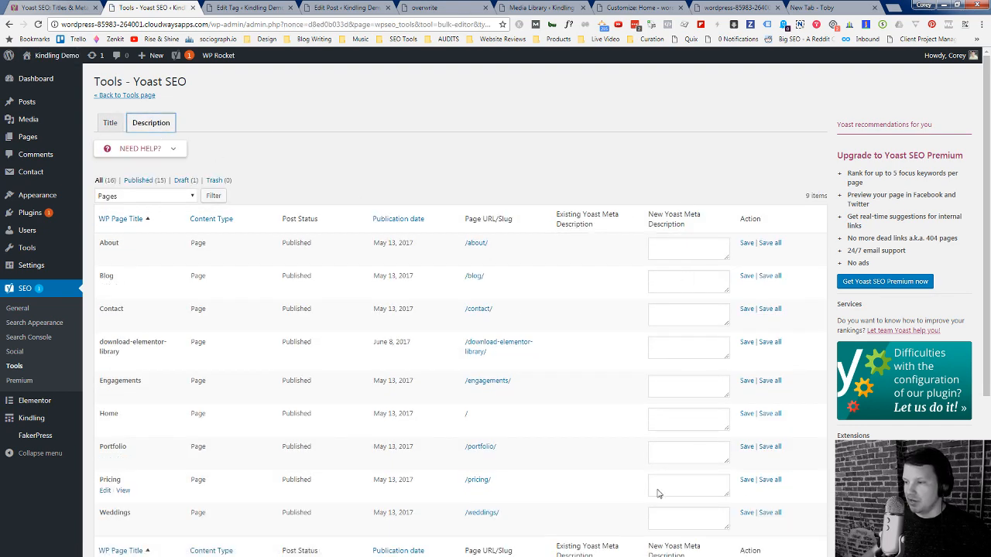
scroll(457, 398, down, 2)
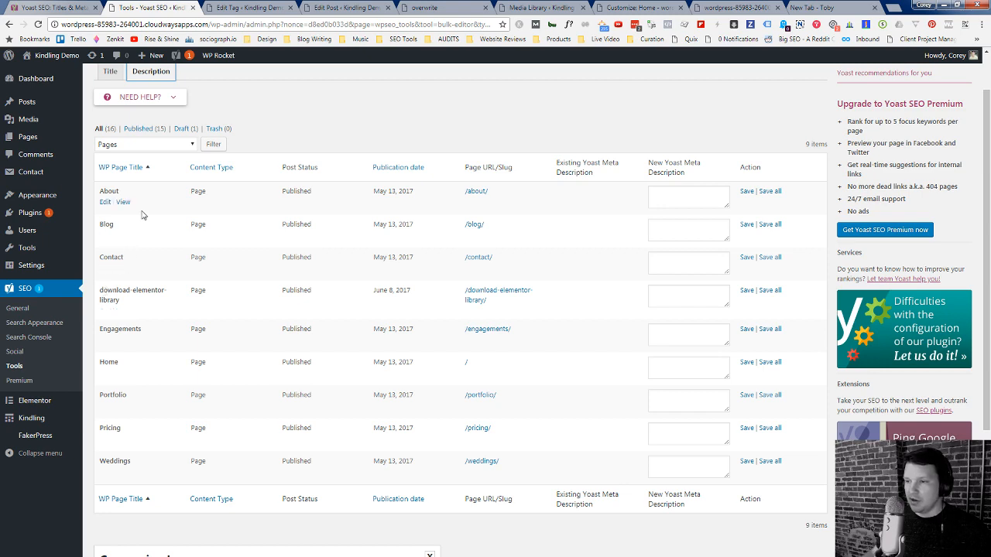
Step: View the Yoast Premium extensions page, and open the Home page for editing to review its snippet preview and SEO analysis
click(21, 382)
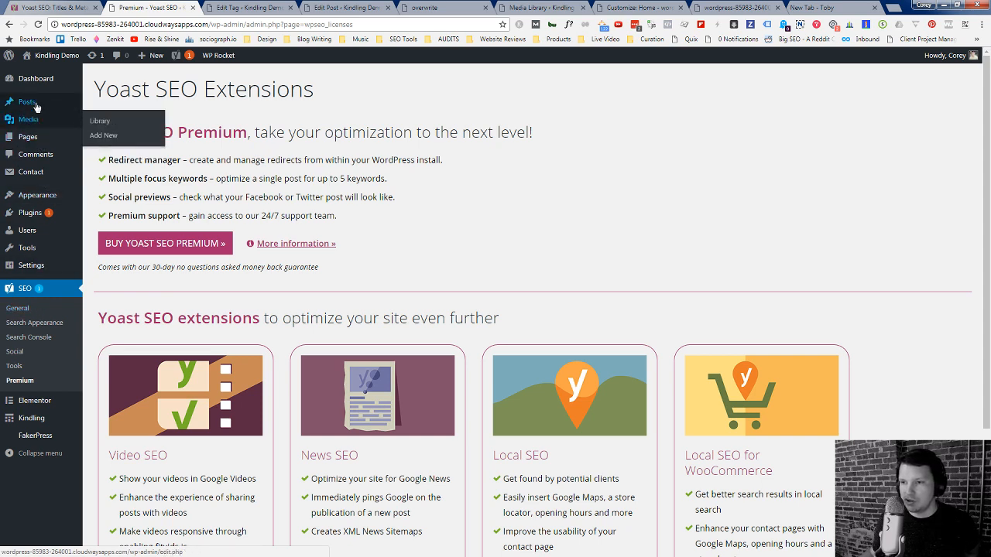
click(36, 141)
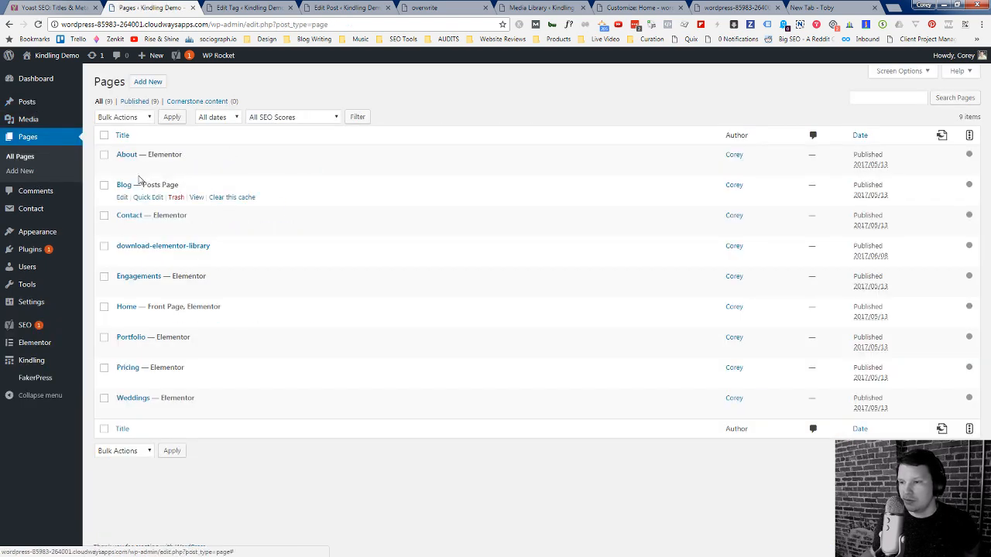
click(122, 319)
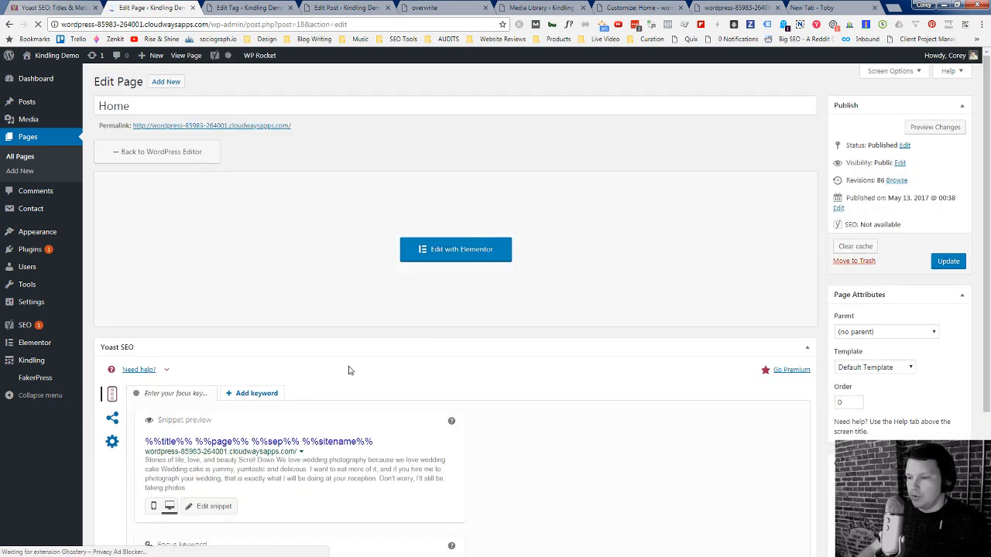
scroll(348, 370, down, 3)
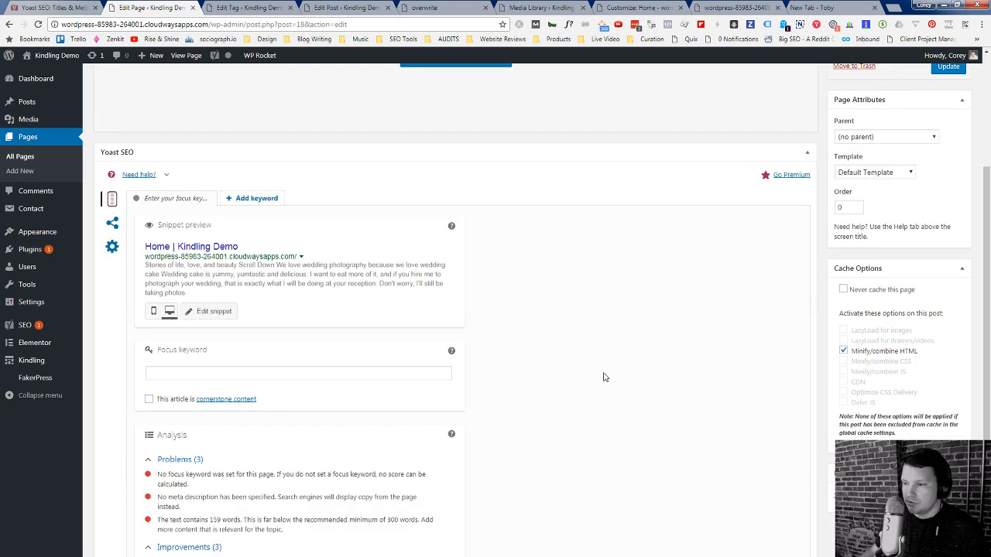
scroll(302, 294, down, 3)
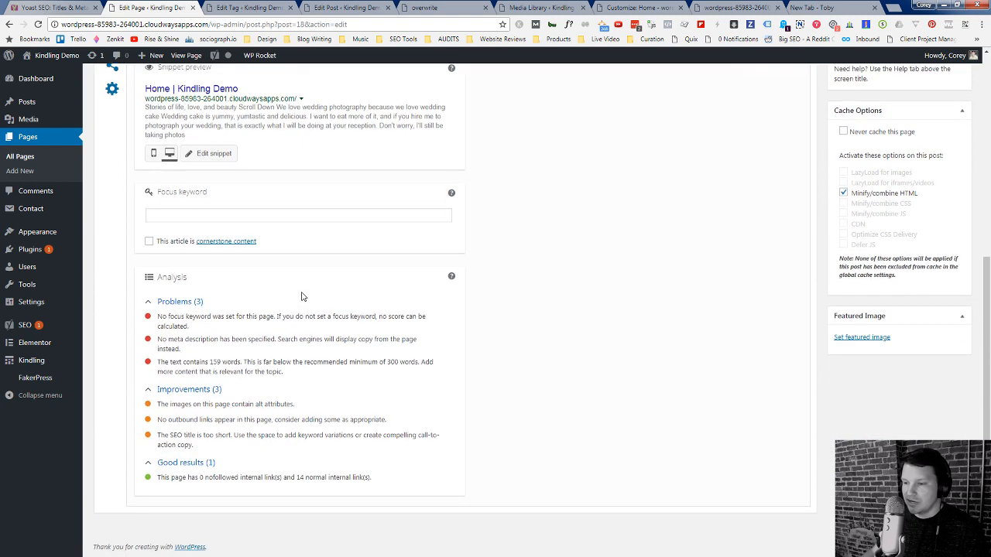
scroll(302, 296, up, 2)
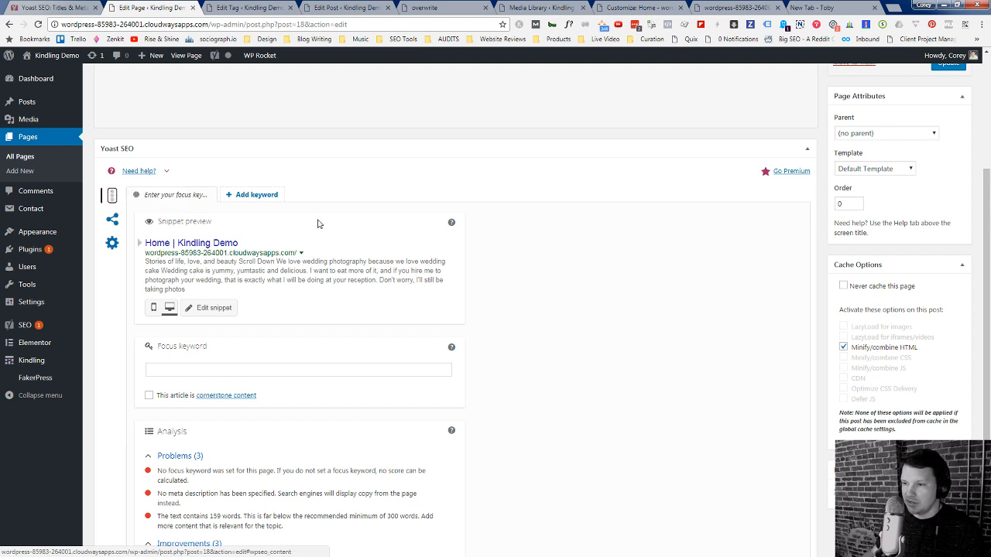
Step: Examine the Home page's Facebook sharing fields and advanced Yoast settings, covering the search visibility, meta robots and canonical URL options
click(112, 221)
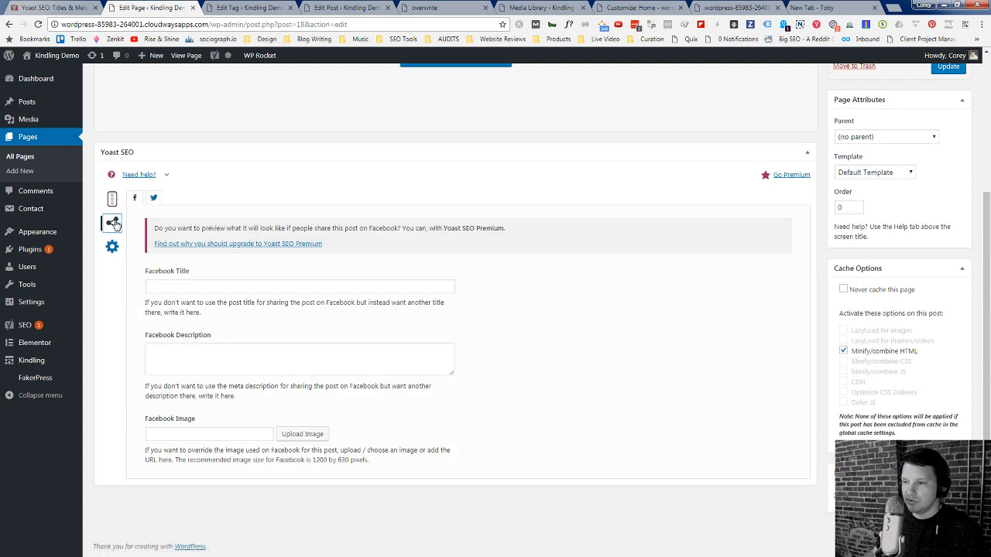
click(166, 286)
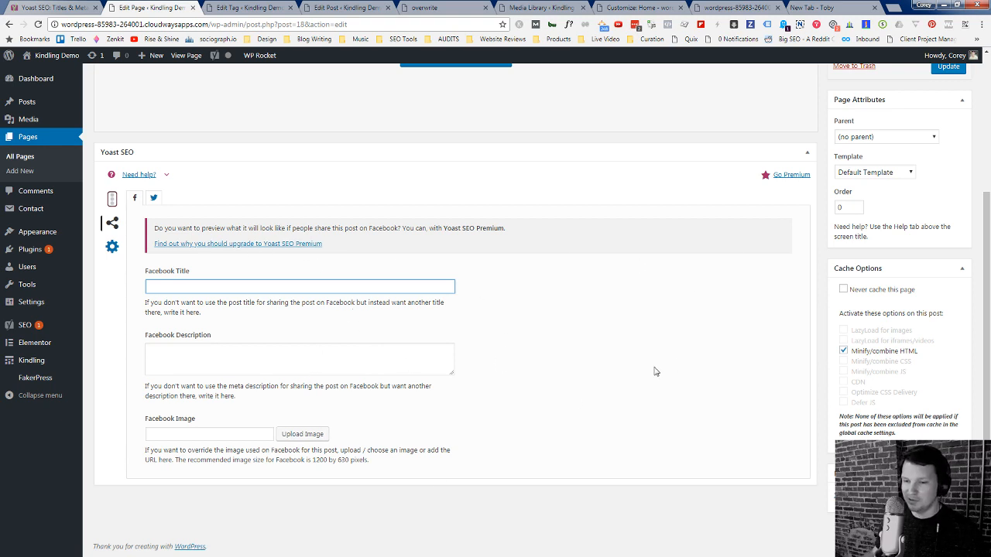
click(113, 246)
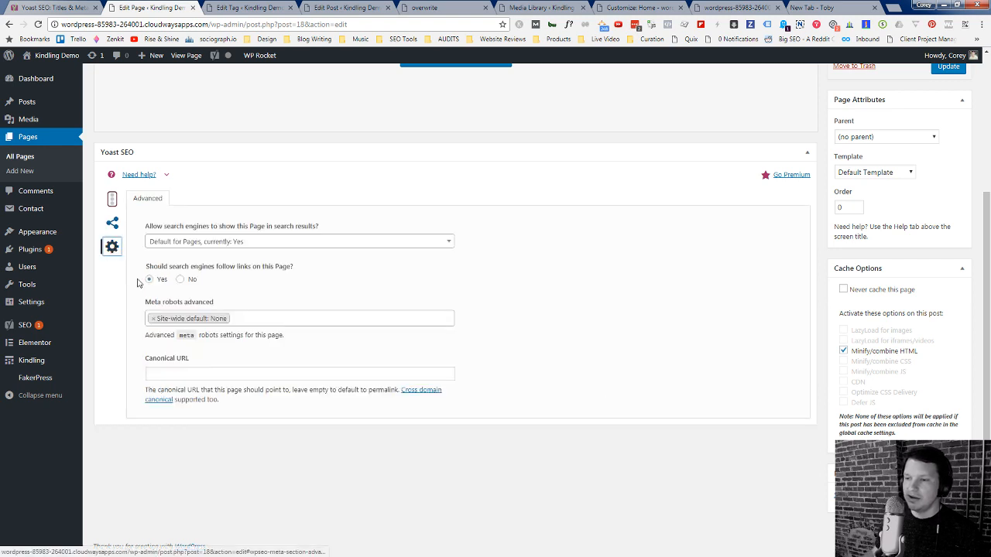
click(239, 243)
click(240, 243)
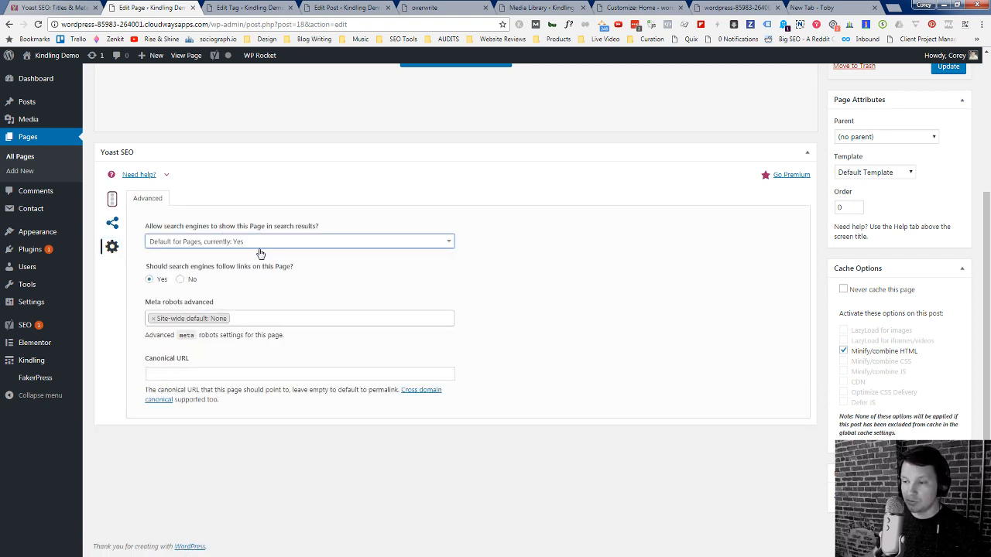
click(241, 244)
click(241, 243)
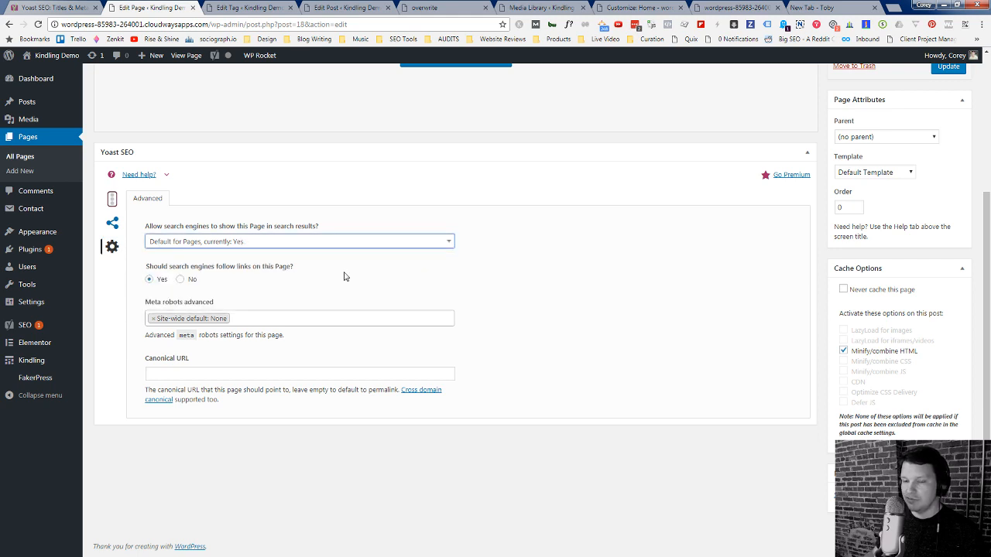
click(244, 242)
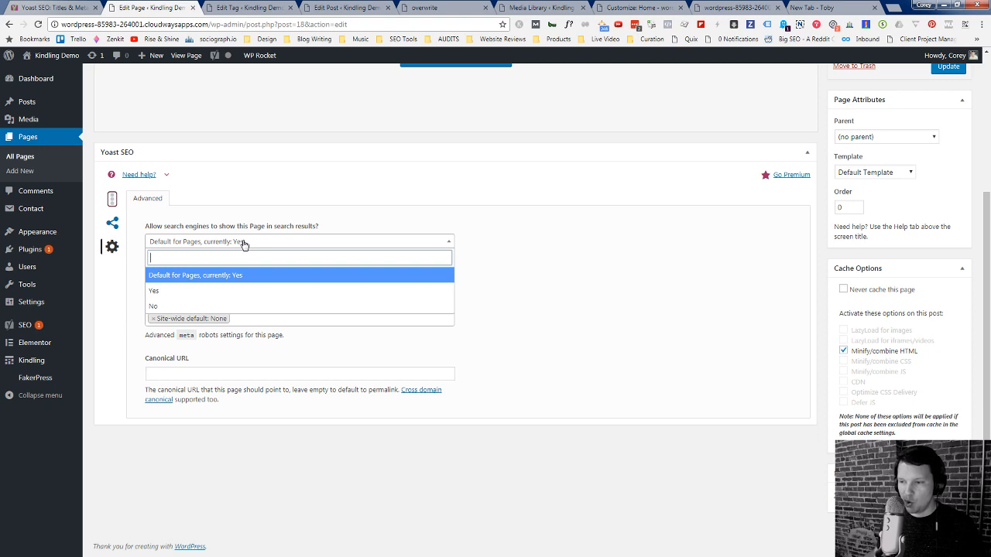
click(139, 256)
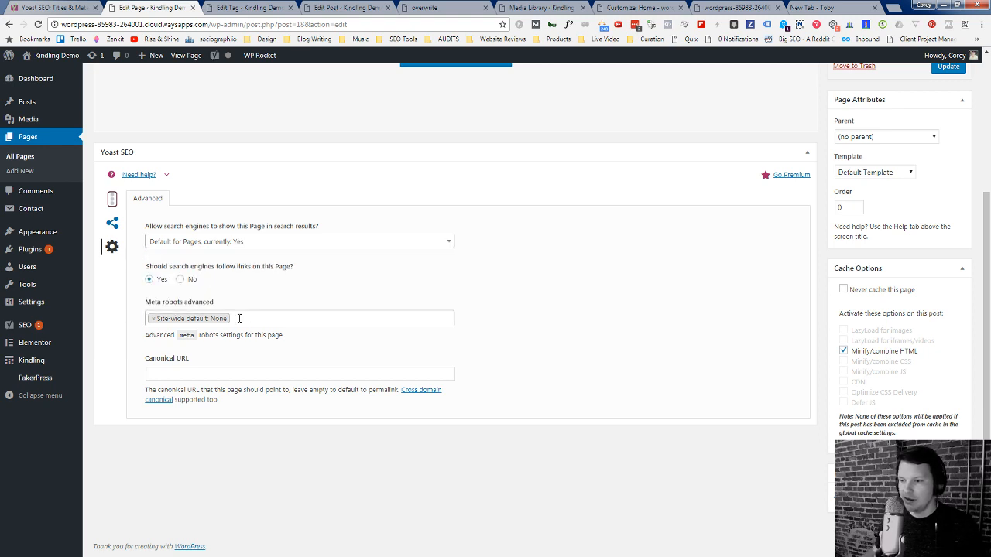
click(252, 320)
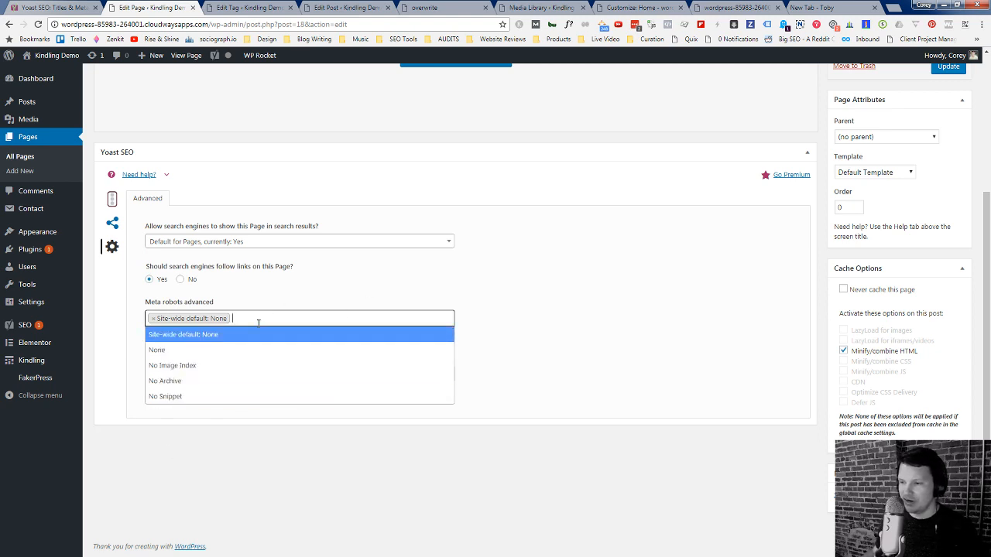
click(552, 319)
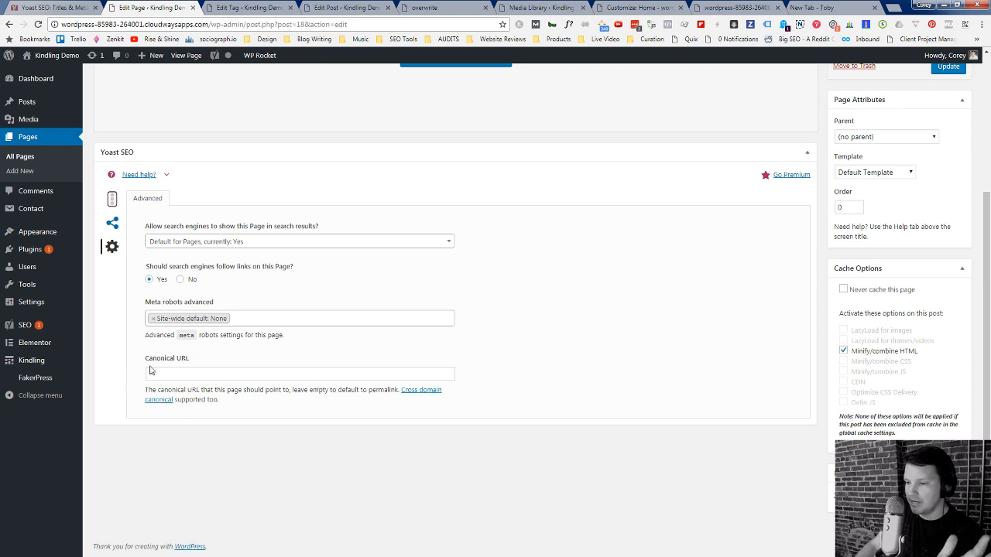
Step: Mark the Home page as cornerstone content in its Yoast SEO settings and update the page
click(113, 199)
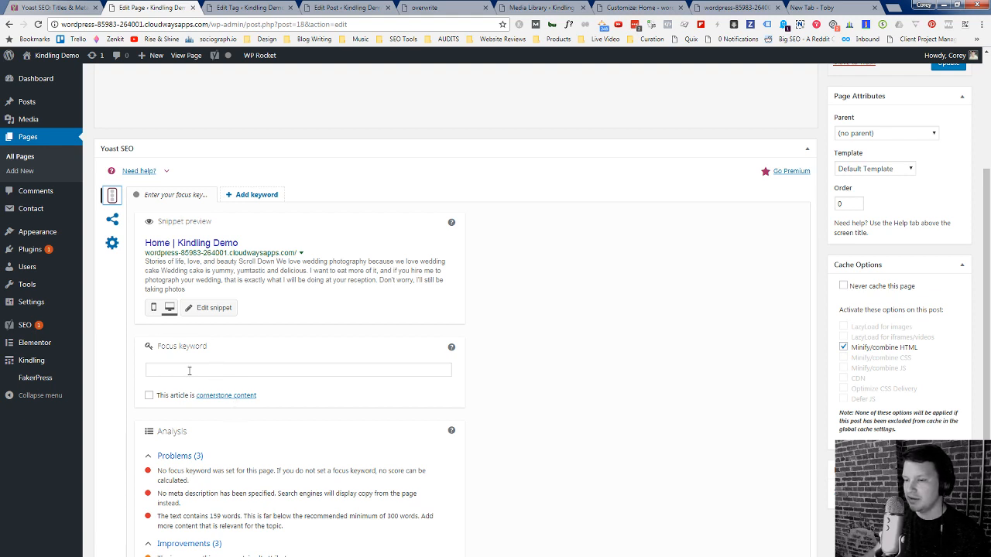
click(279, 371)
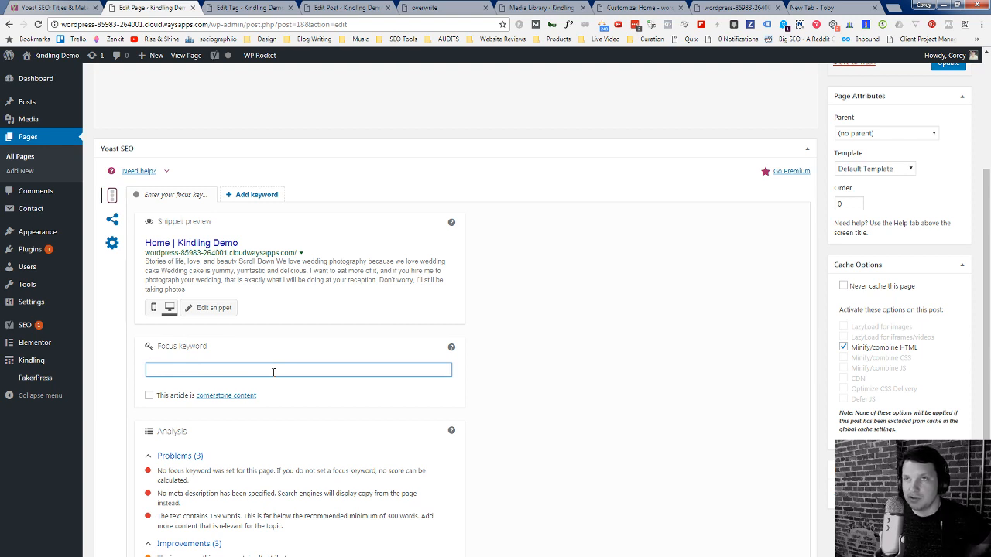
click(149, 396)
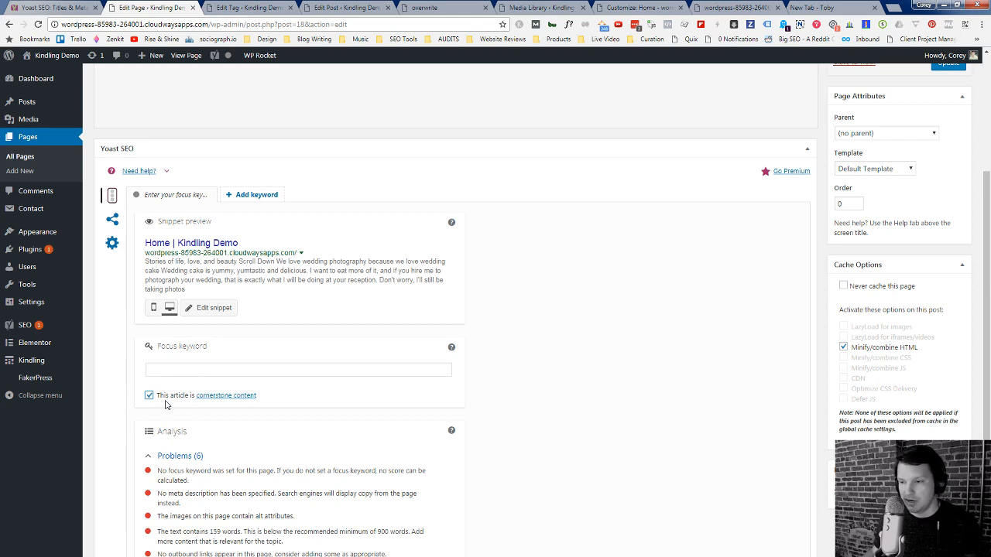
scroll(164, 404, up, 3)
scroll(155, 418, down, 2)
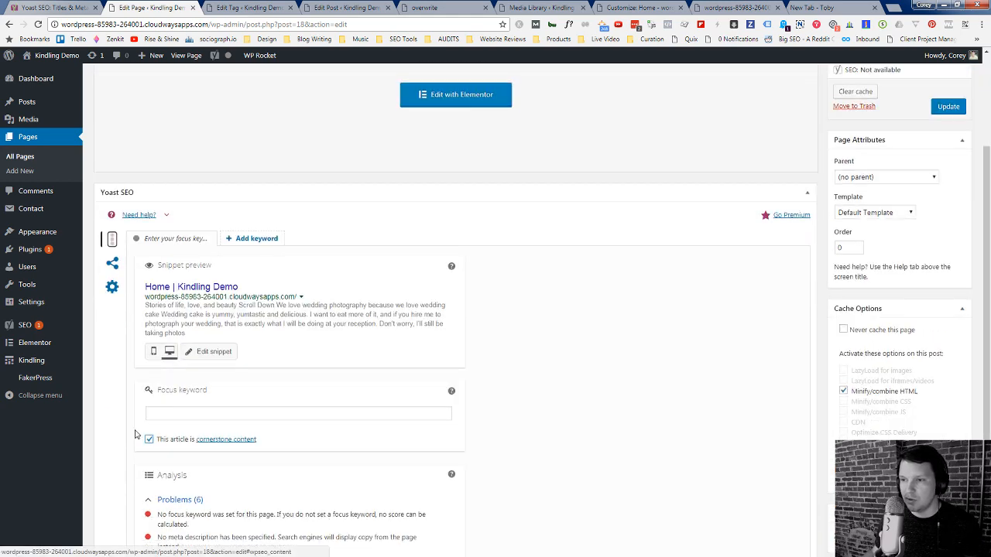
scroll(209, 418, down, 2)
scroll(436, 416, up, 4)
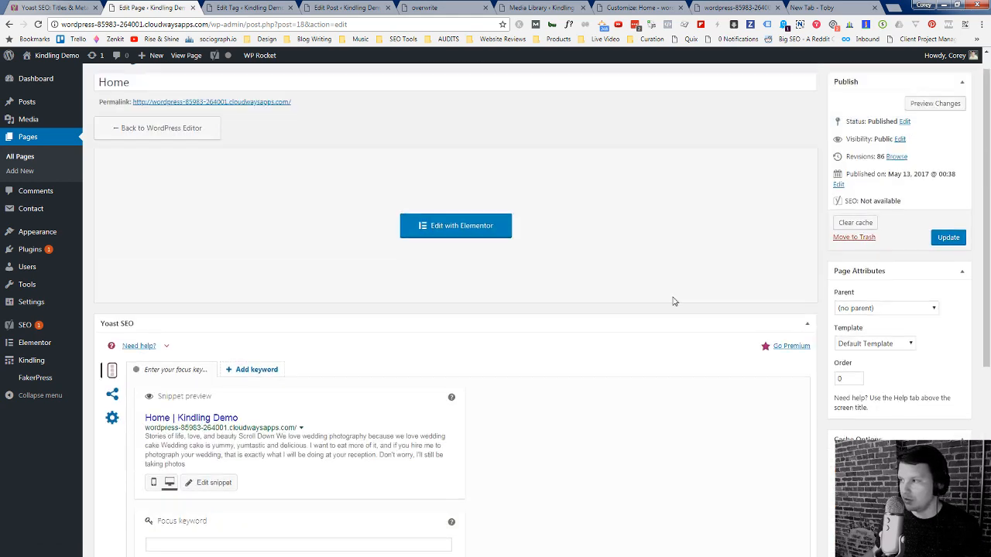
click(939, 264)
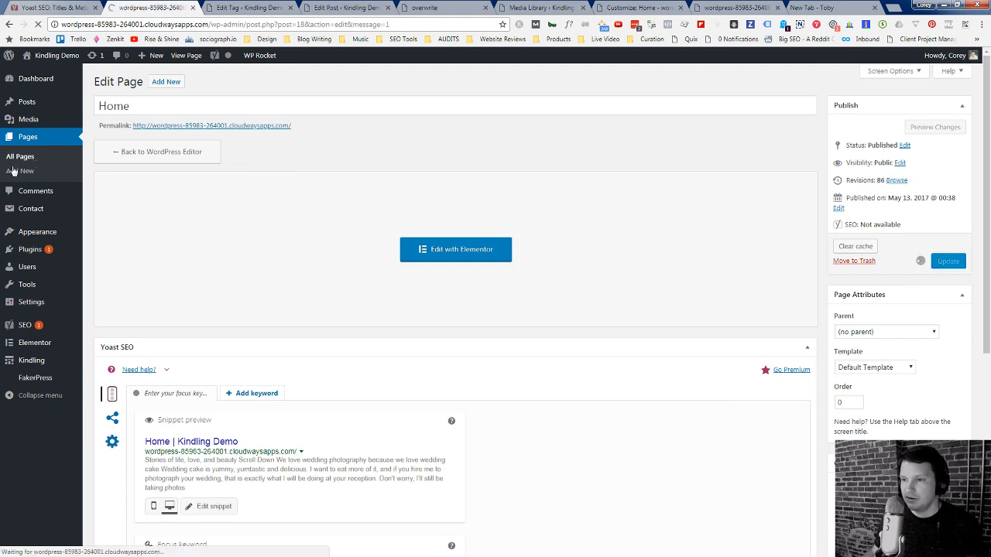
Step: View the Pages list in a new browser tab filtered to Cornerstone content, and return to the Home page editor
right_click(28, 160)
click(69, 166)
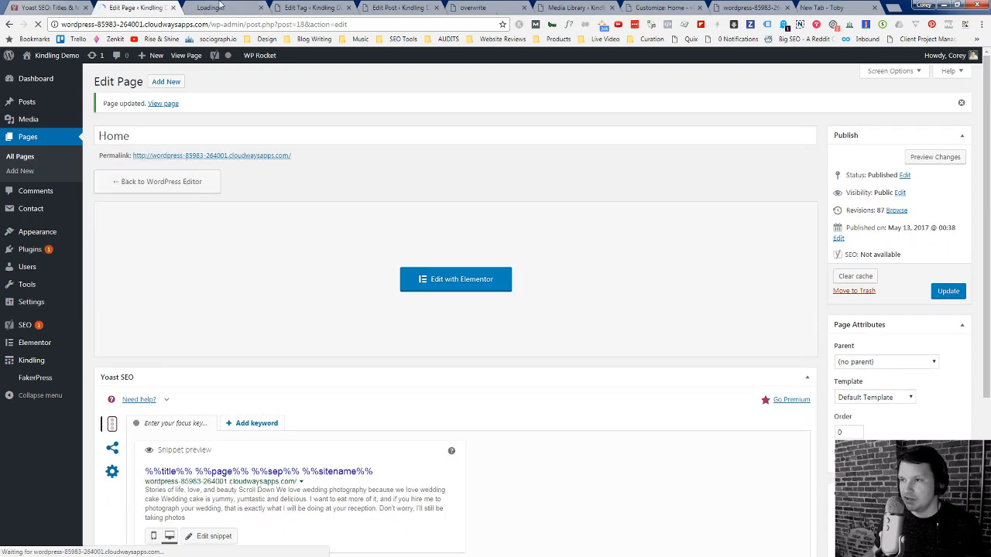
click(225, 7)
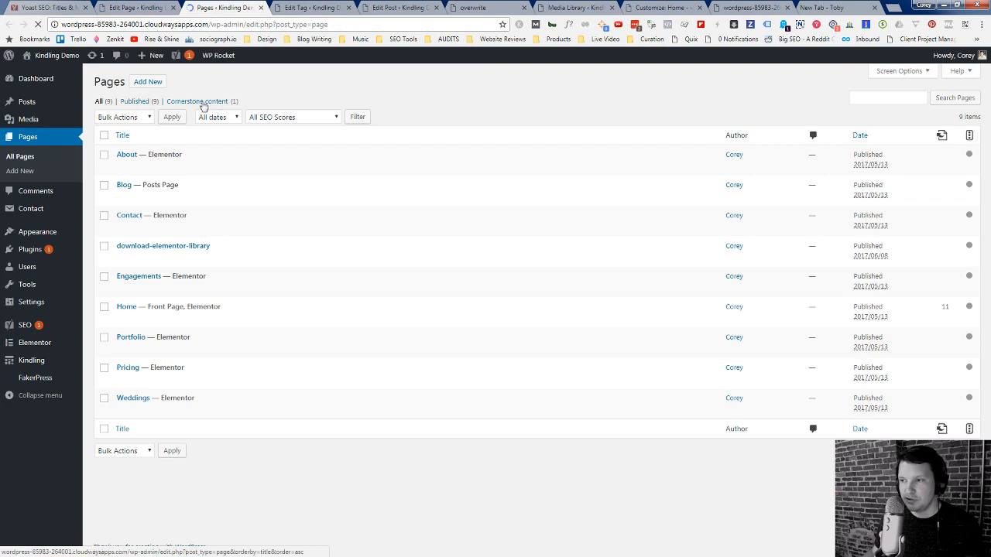
click(201, 102)
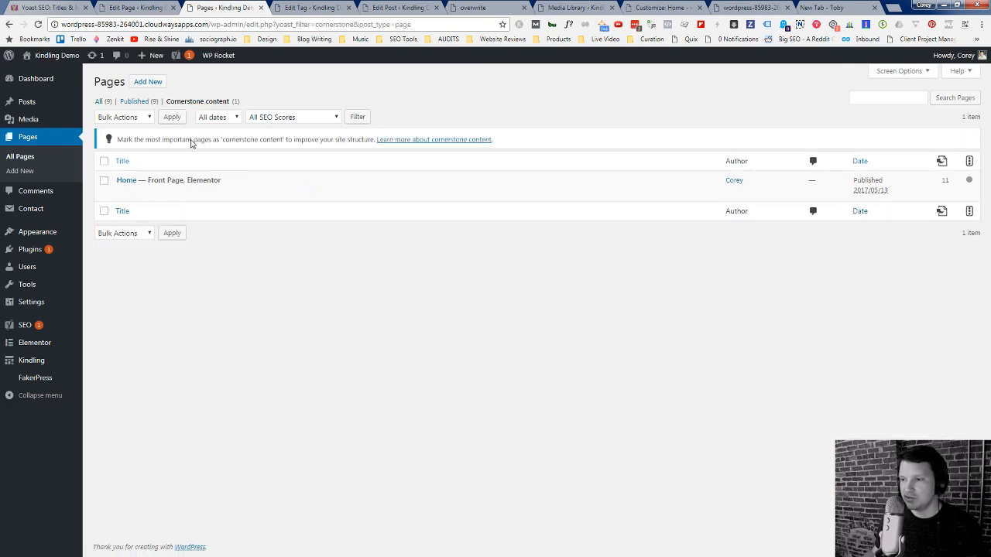
click(134, 8)
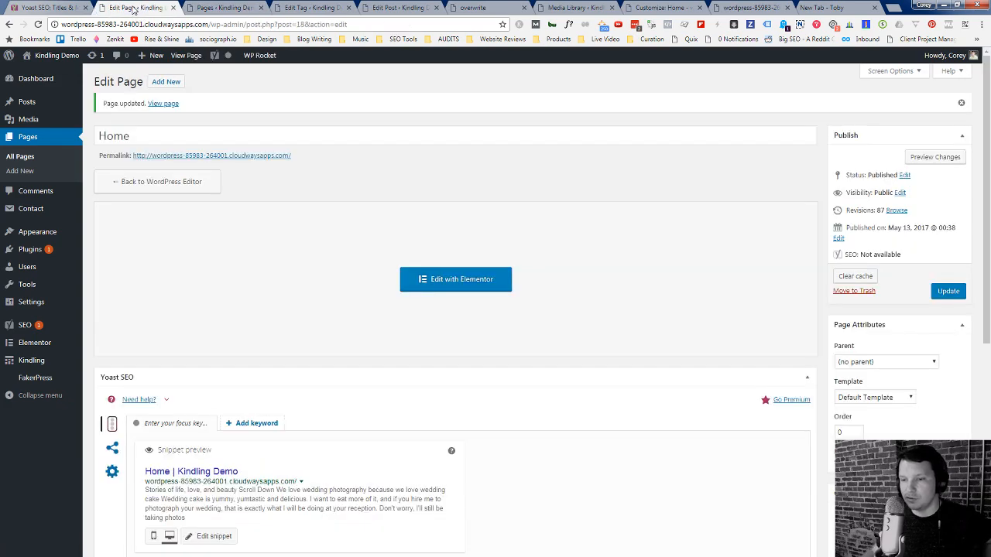
Step: Enter "demo" as the Home page's focus keyword in its Yoast SEO settings
scroll(369, 305, down, 3)
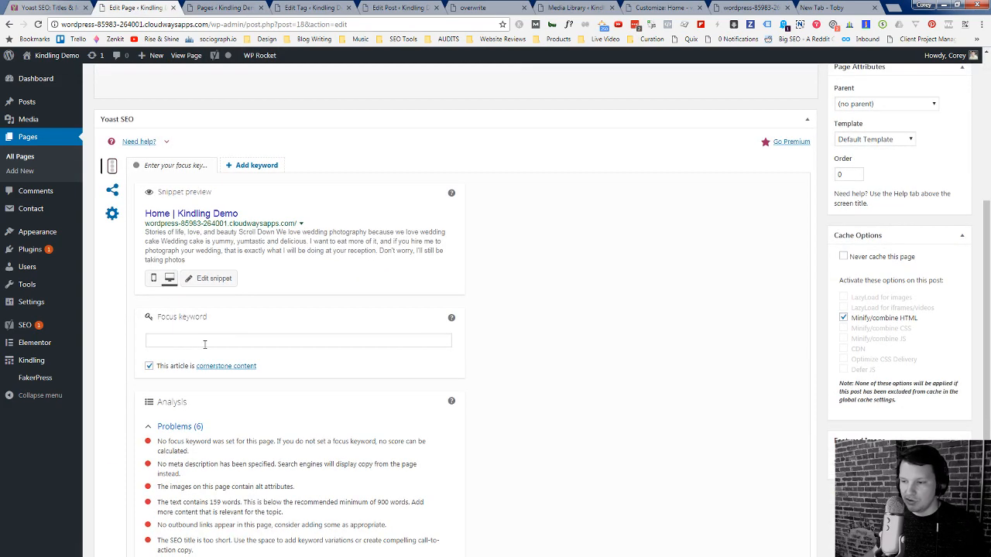
click(195, 340)
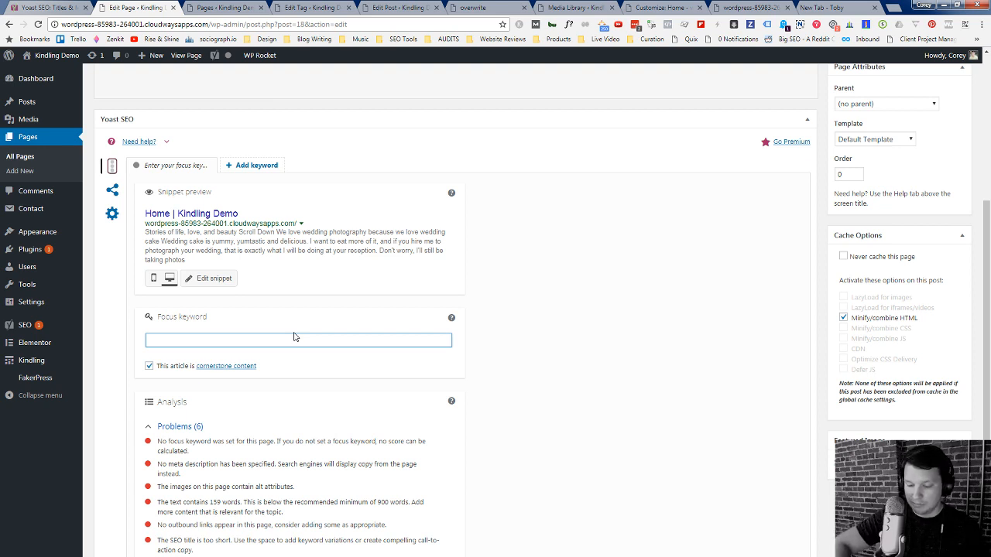
text(demo)
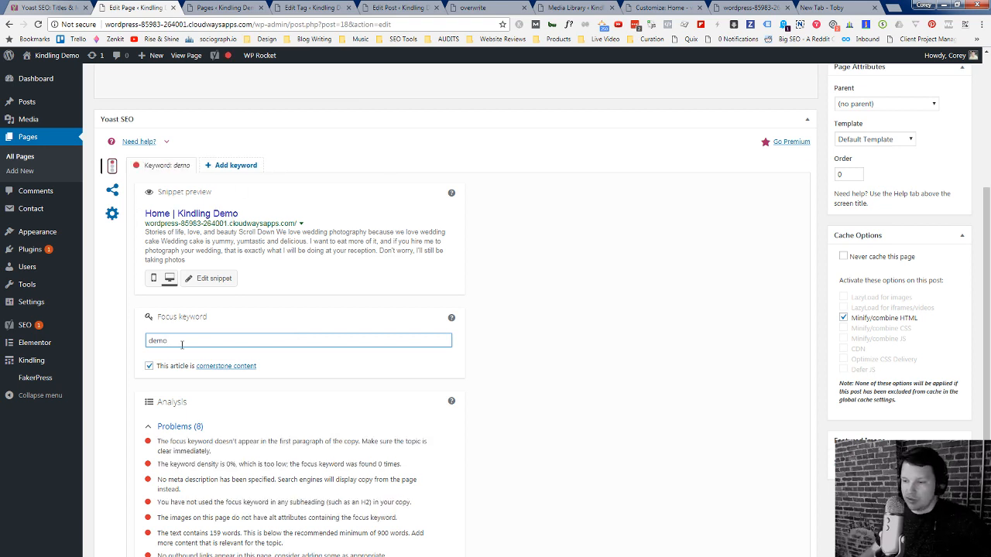
Step: Replace the focus keyword with "home", capitalize it as "Home", and review the page's SEO analysis
drag(178, 341, 104, 344)
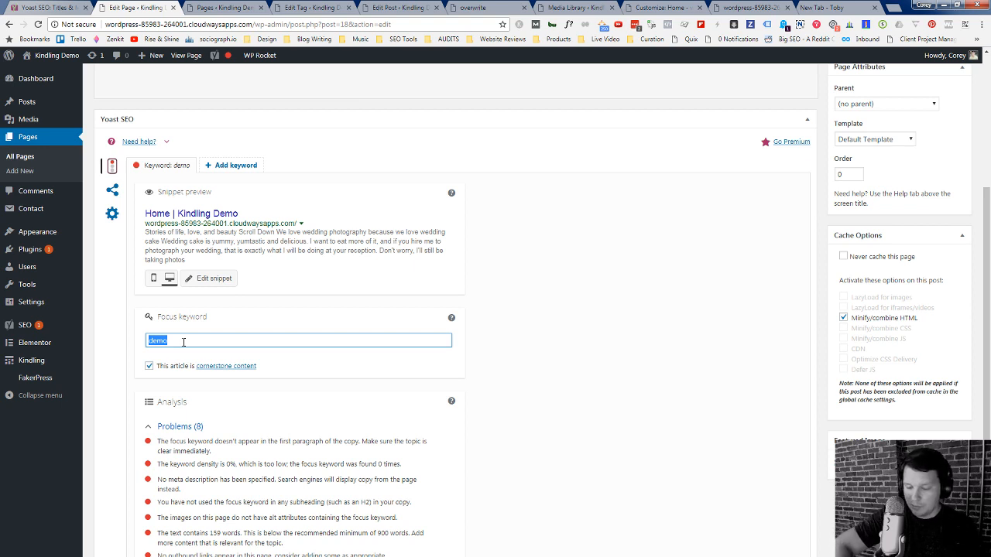
text(home)
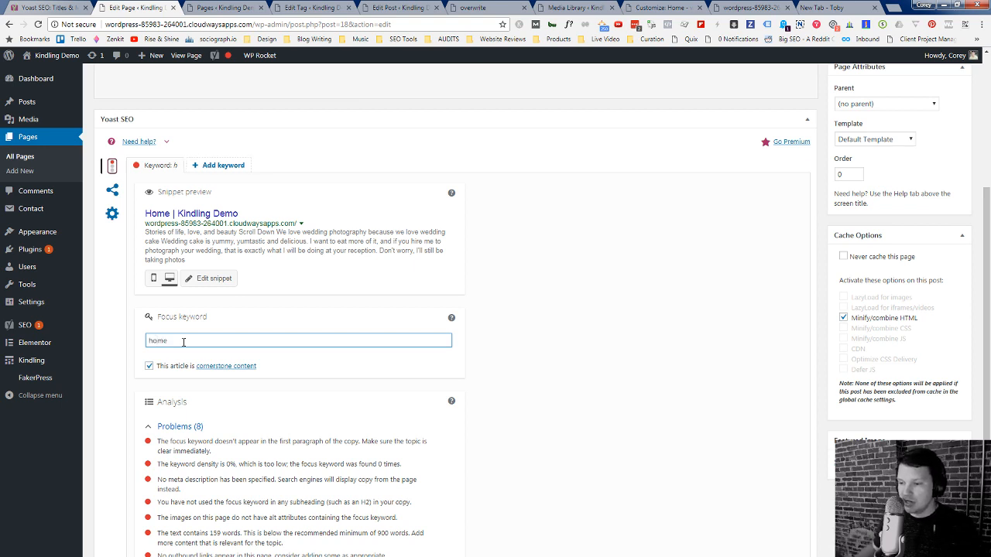
drag(176, 336, 130, 332)
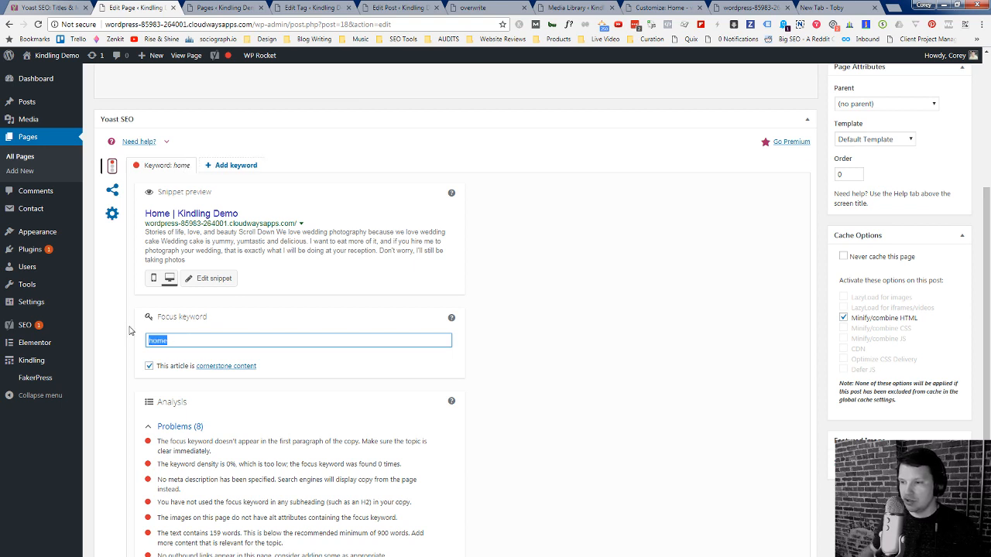
text(Home)
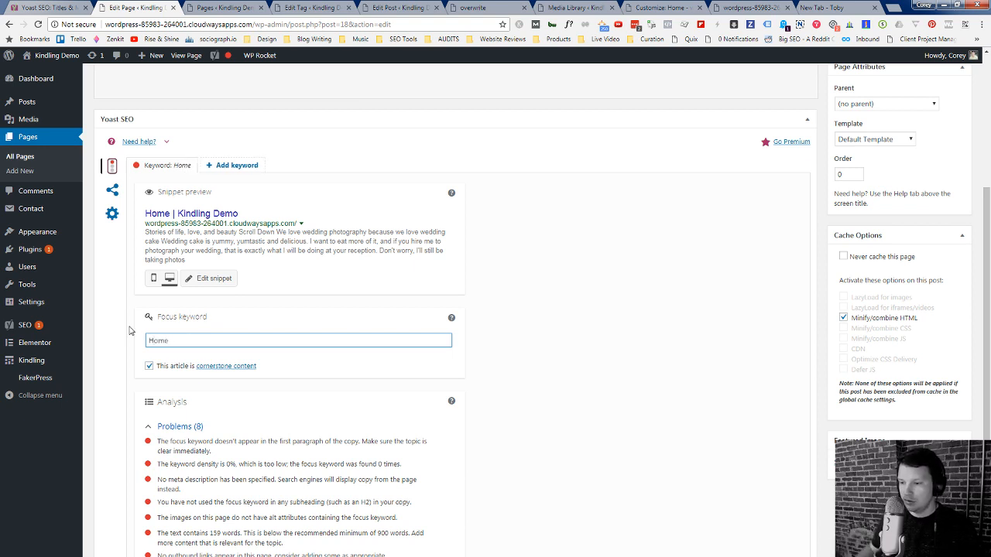
click(116, 363)
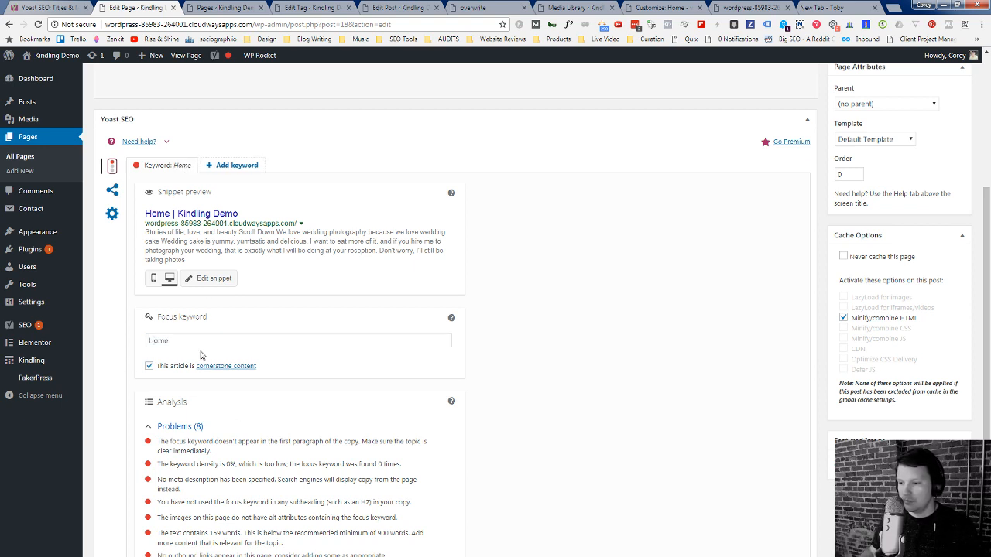
scroll(204, 361, up, 5)
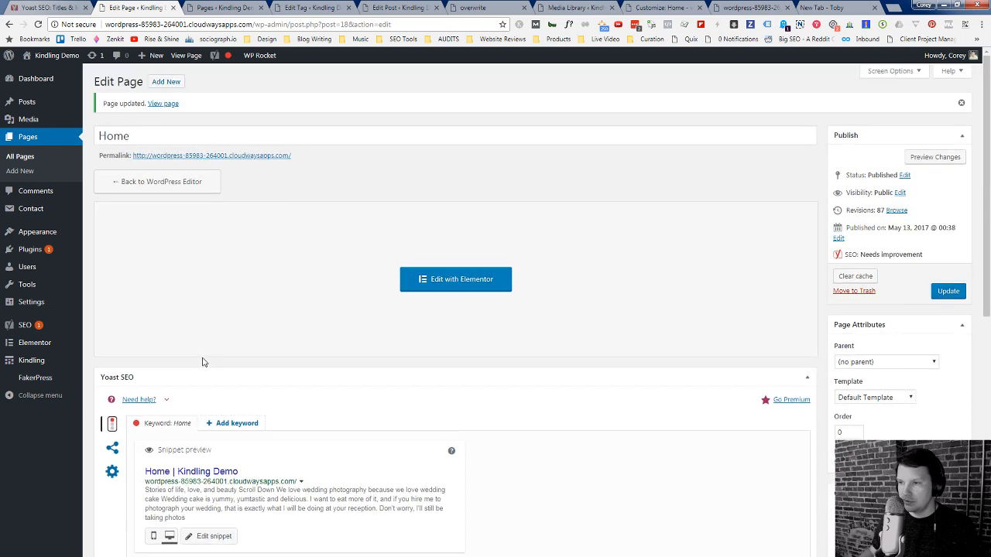
scroll(203, 361, down, 5)
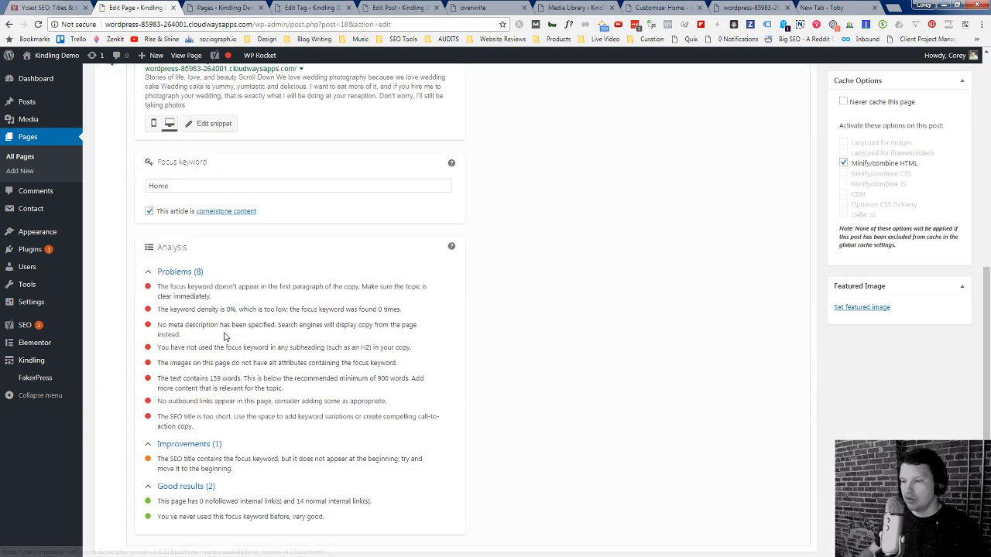
scroll(290, 340, down, 1)
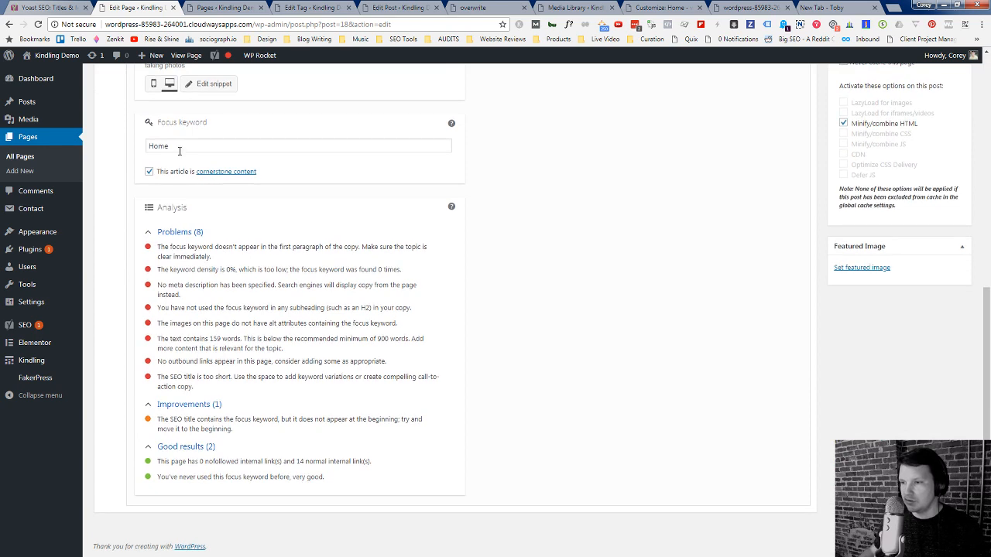
Step: Set the focus keyword to "Demo", and collapse and re-expand the Problems list in the analysis
drag(179, 147, 75, 146)
text(De)
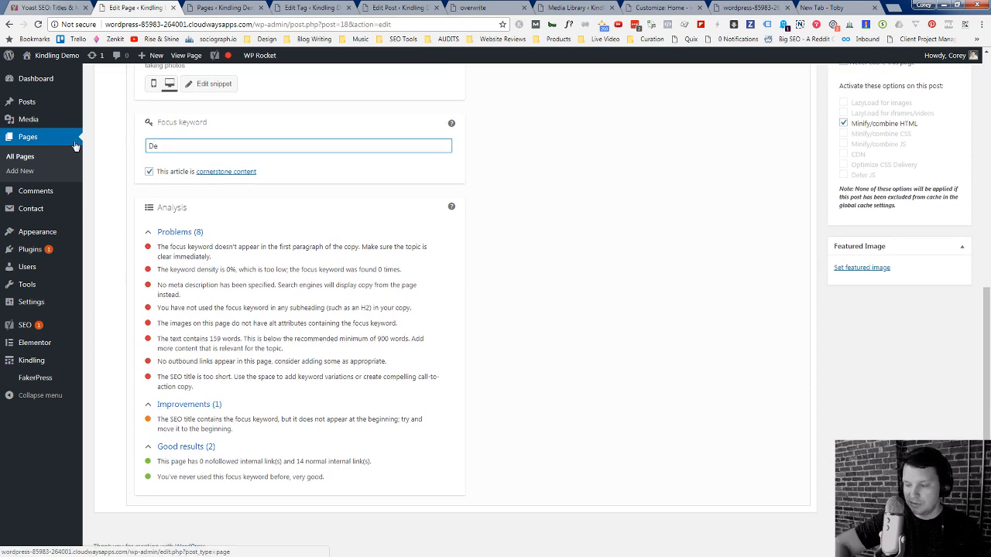
text(mo)
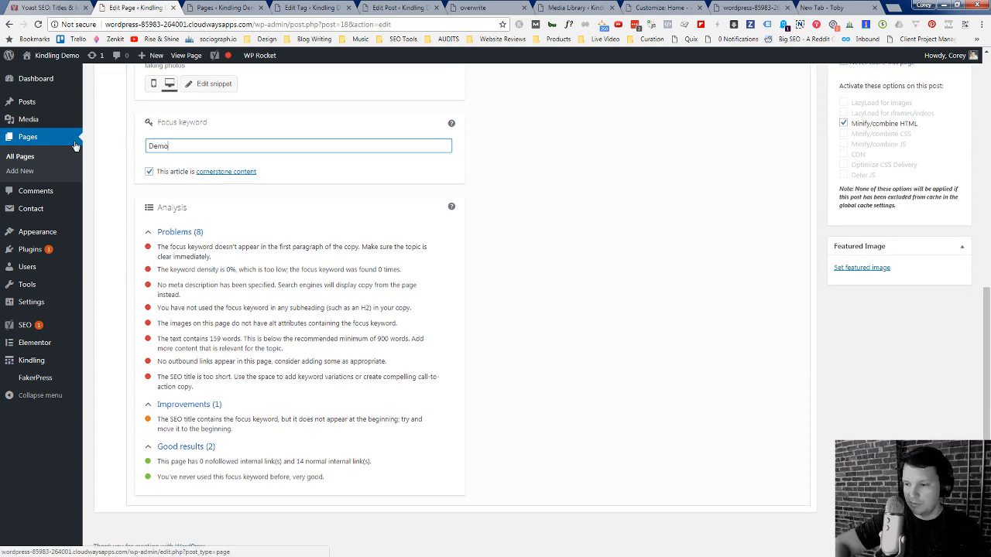
click(256, 236)
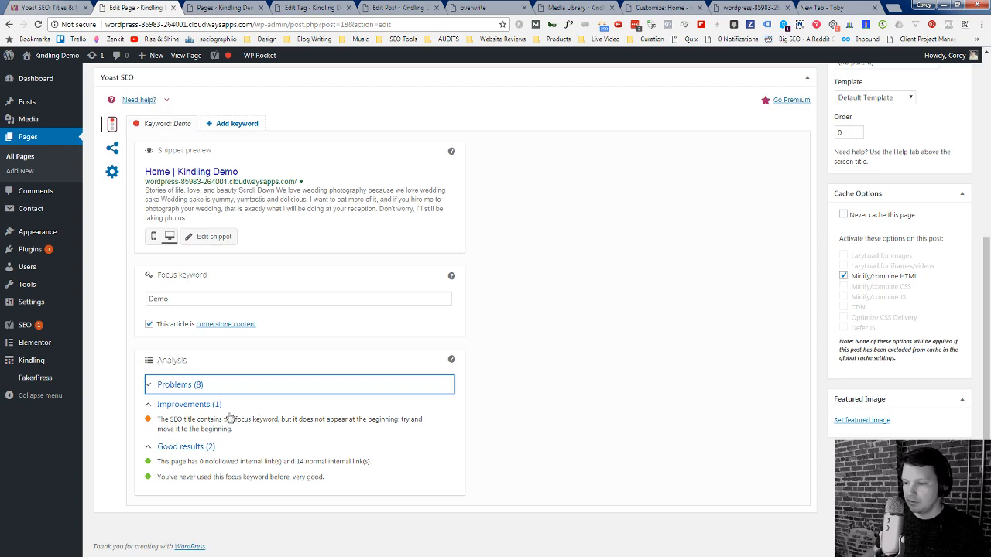
click(198, 390)
Step: Change the focus keyword to "Dog" and review the snippet preview and SEO analysis for it
double_click(183, 147)
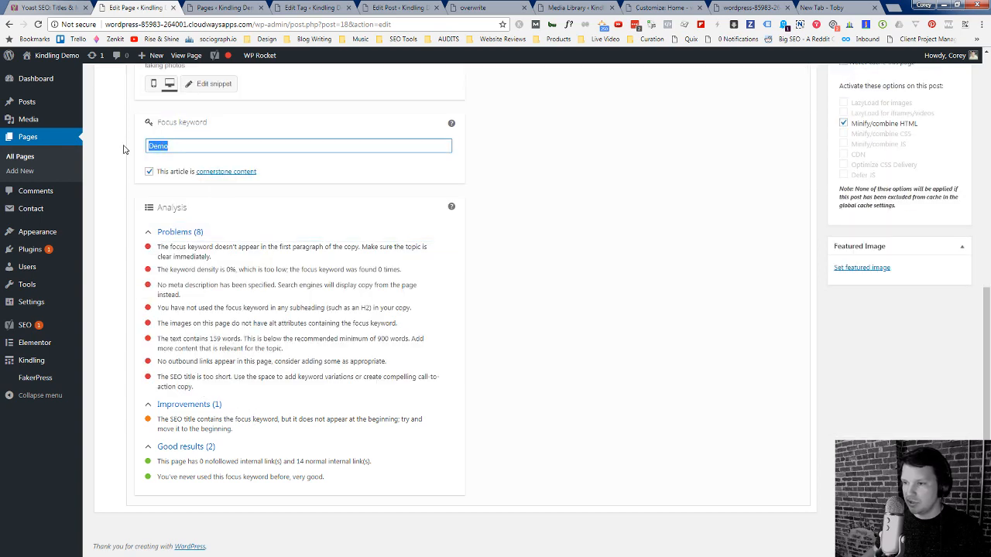
key(BackSpace)
text(Dog)
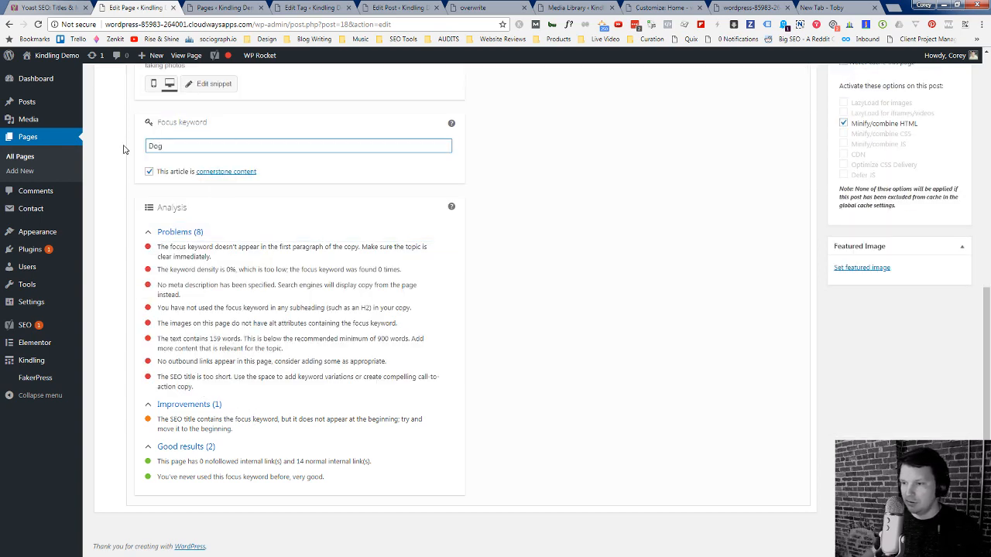
click(100, 200)
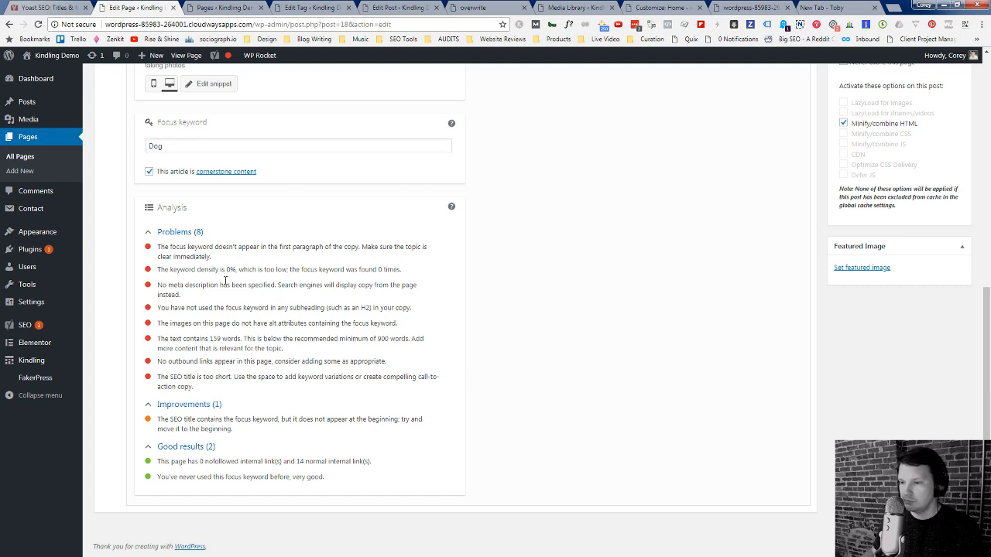
scroll(273, 224, up, 4)
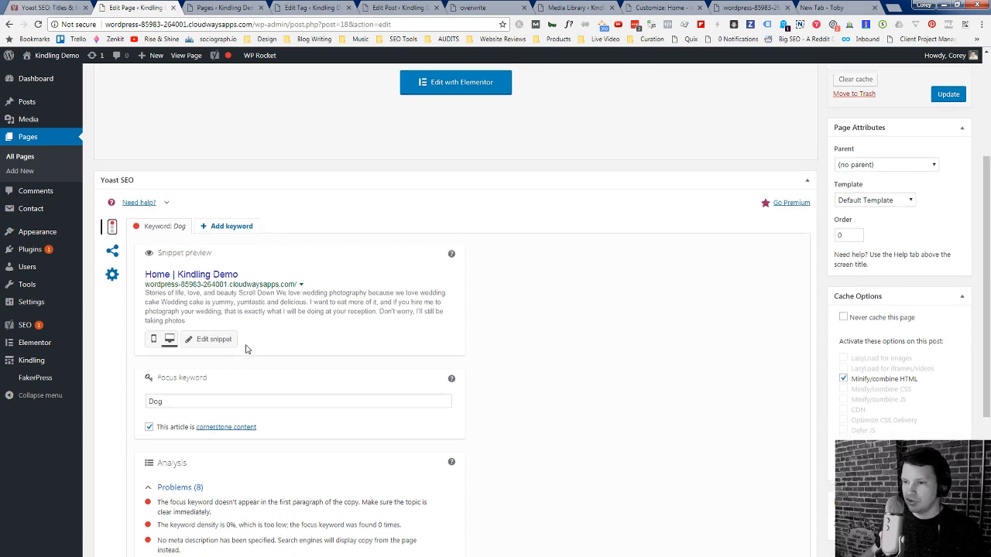
scroll(246, 349, down, 2)
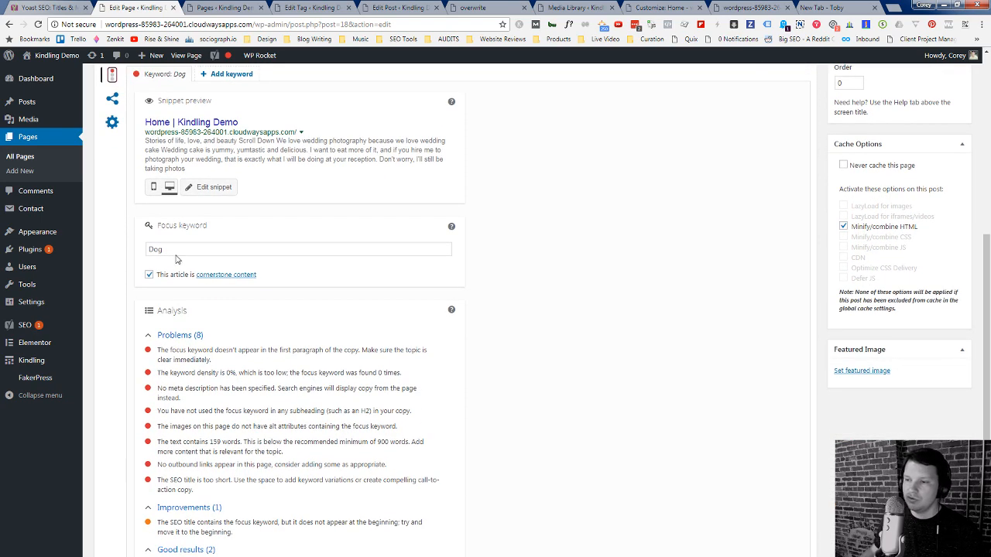
Step: Clear the Home page's focus keyword and unmark the page as cornerstone content
drag(177, 254, 134, 260)
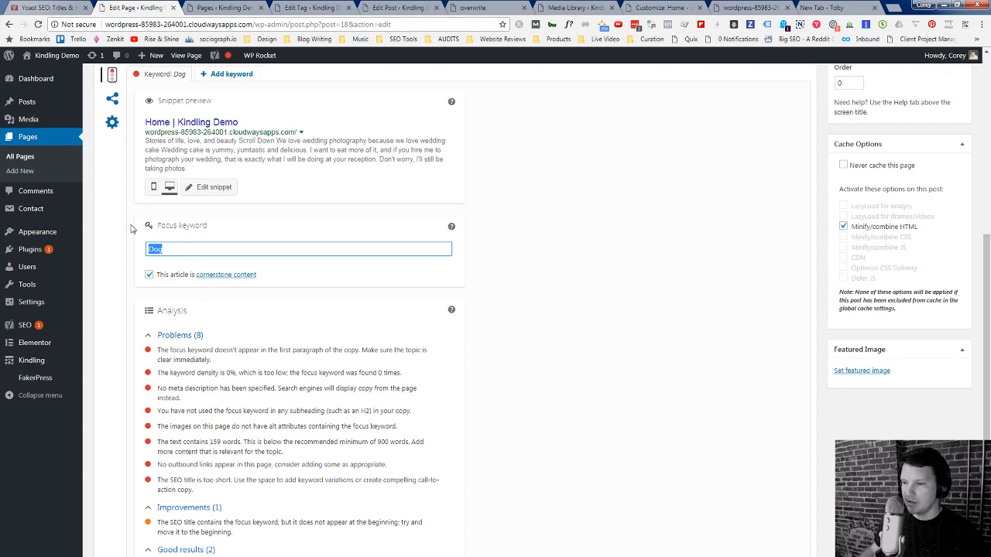
scroll(564, 396, up, 3)
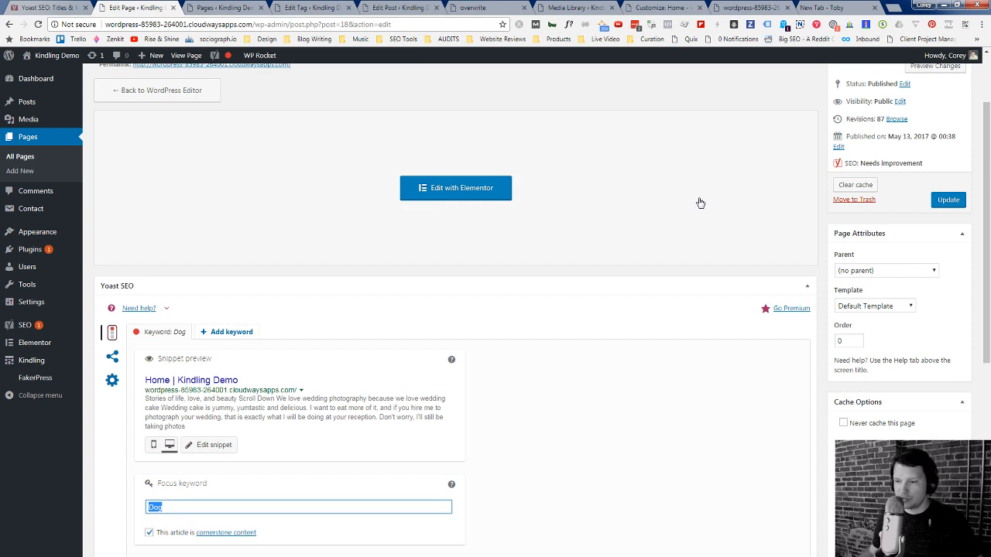
scroll(227, 504, down, 1)
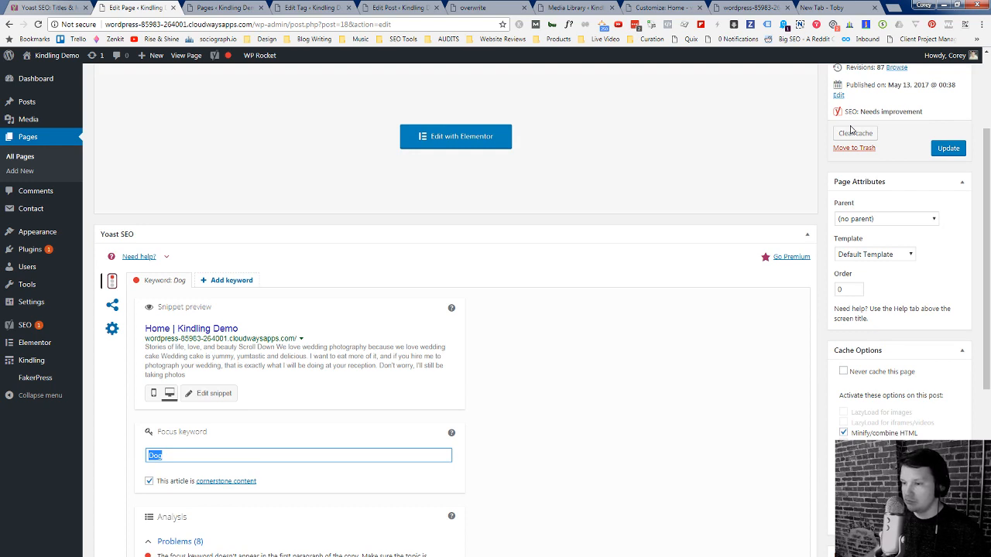
key(BackSpace)
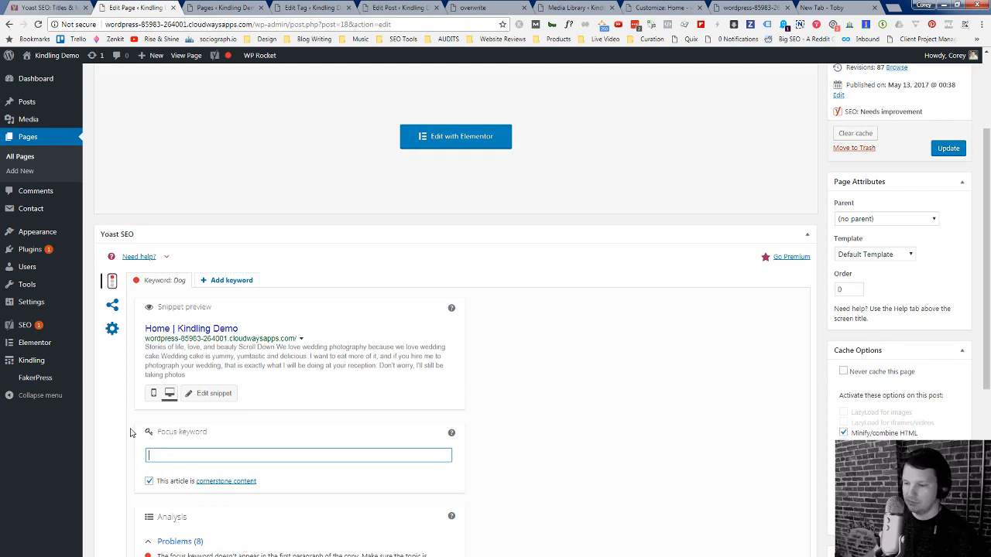
click(151, 481)
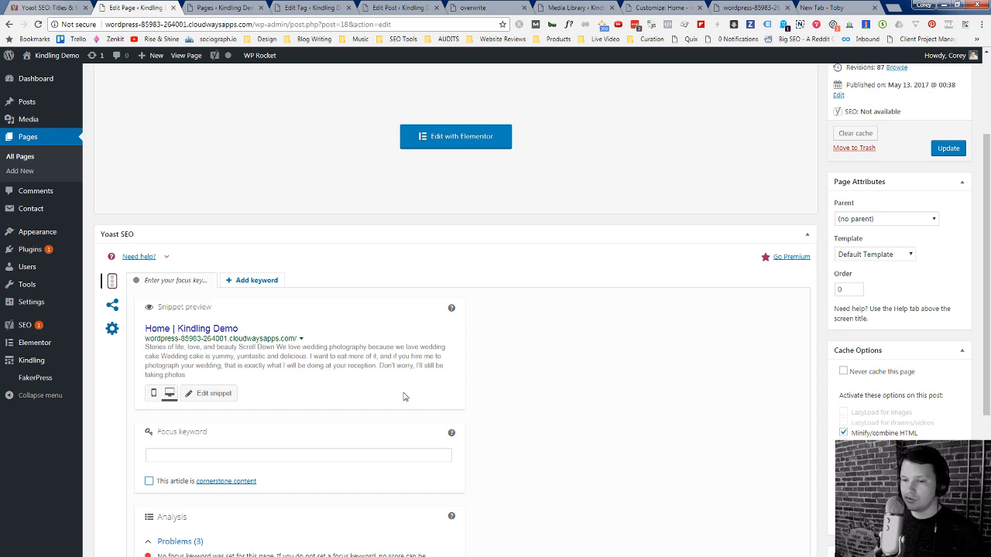
scroll(307, 521, down, 2)
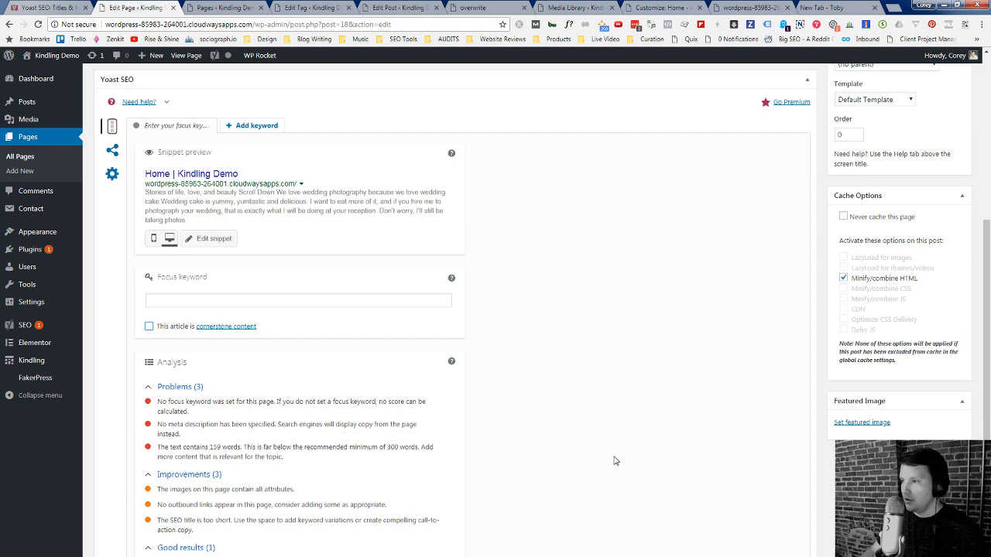
scroll(614, 461, up, 1)
scroll(614, 461, up, 1)
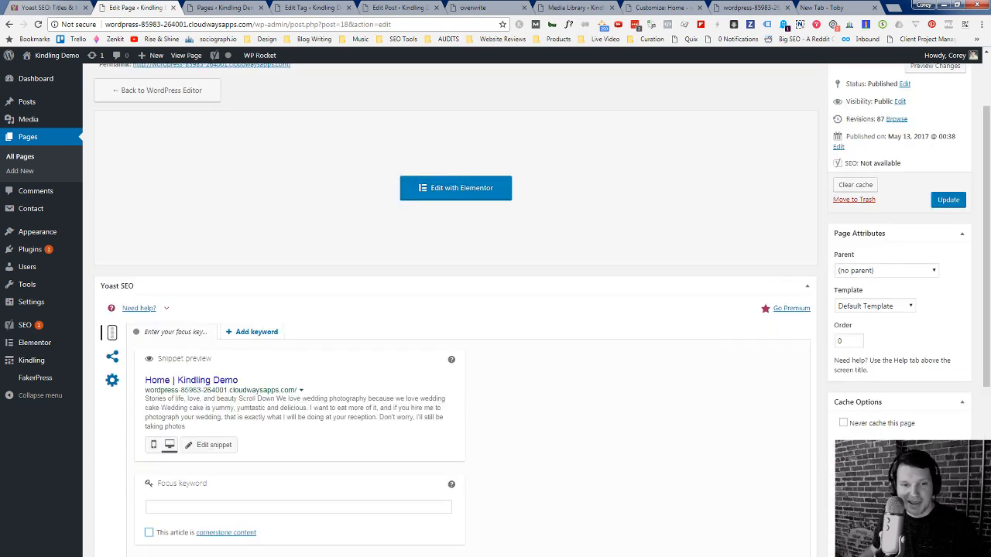